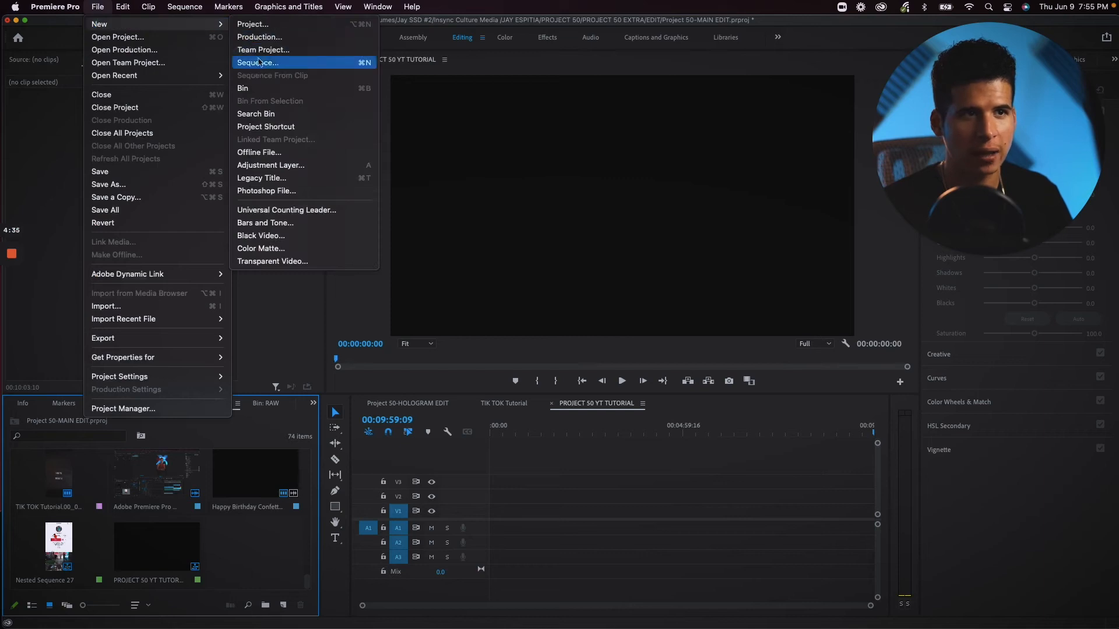
# Create a new sequence named Project 50 with a frame size of 1080 horizontal by 1920 vertical.
pyautogui.click(257, 62)
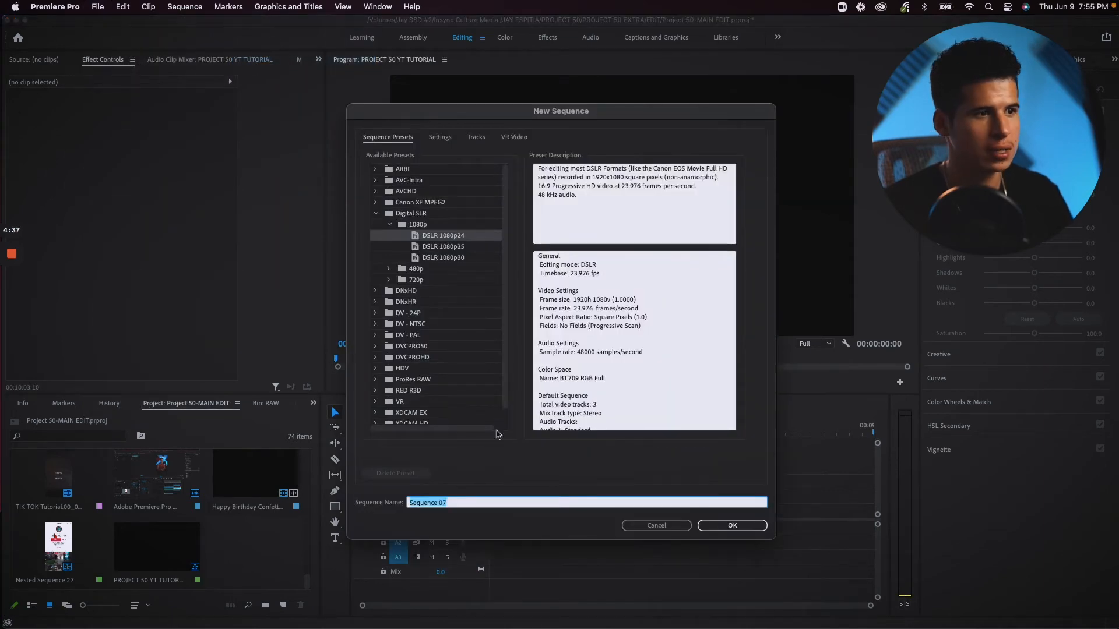
pyautogui.click(440, 137)
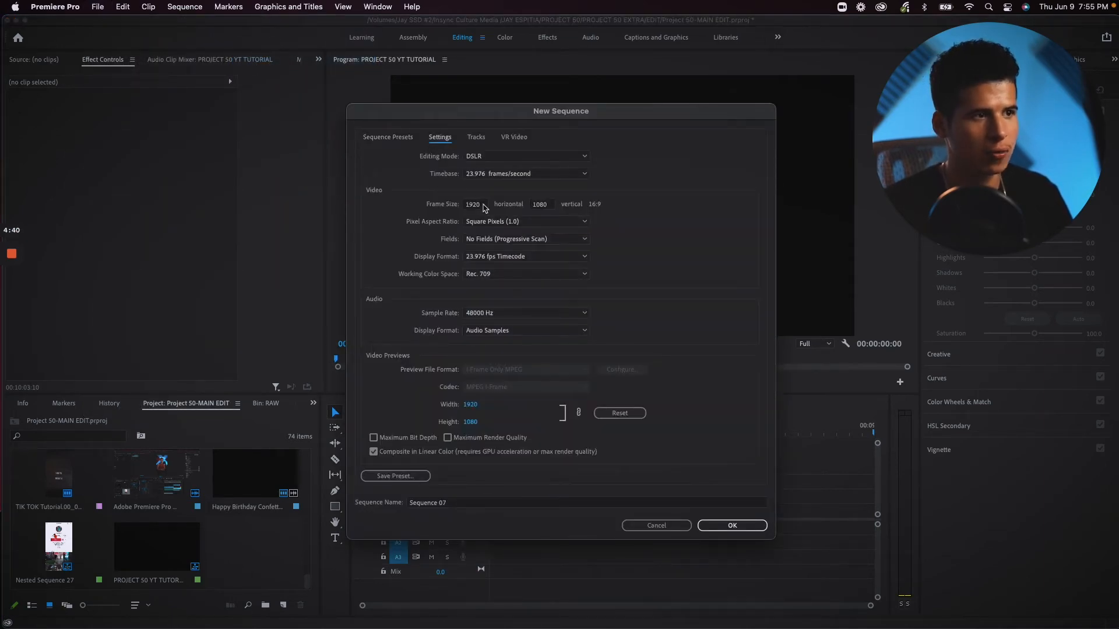
pyautogui.write('1080')
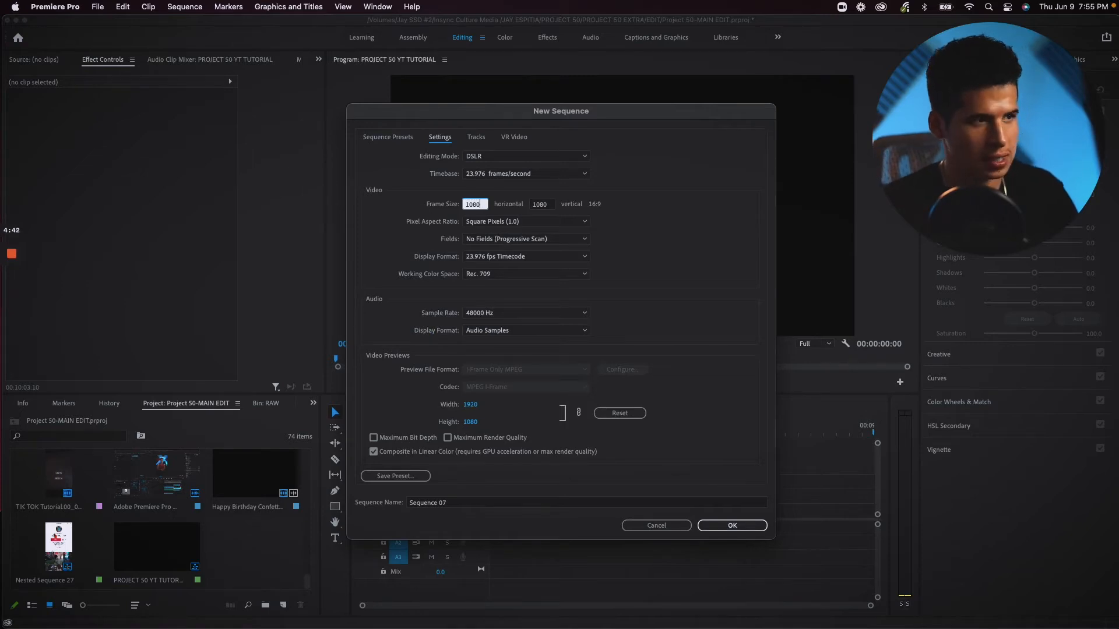
pyautogui.press('Tab')
pyautogui.write('1920')
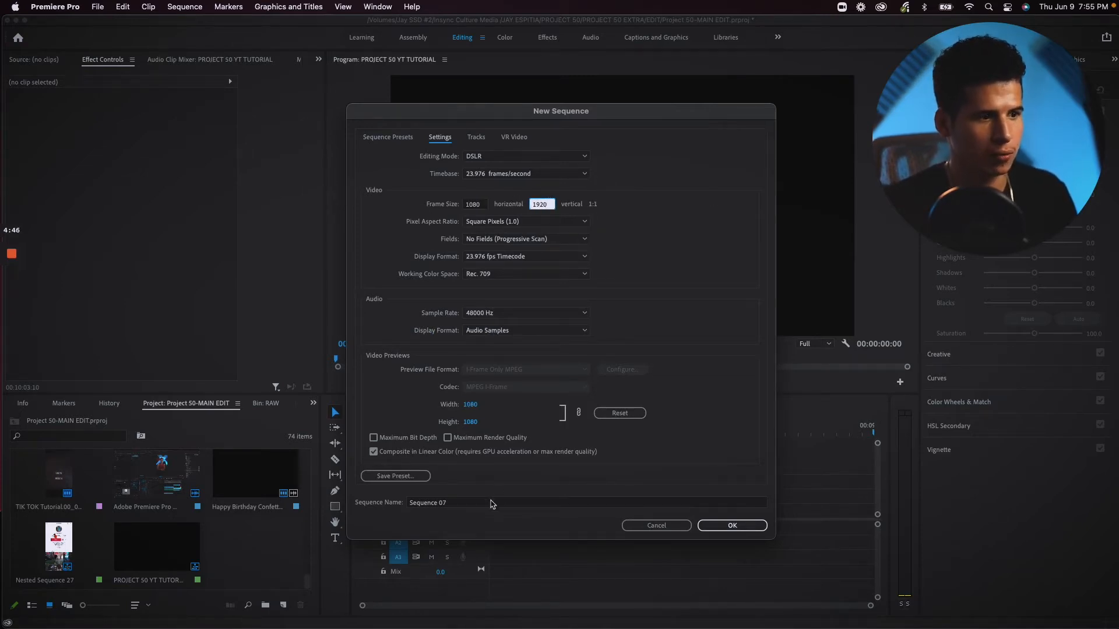
pyautogui.moveTo(456, 505); pyautogui.dragTo(362, 502)
pyautogui.write('Project 50')
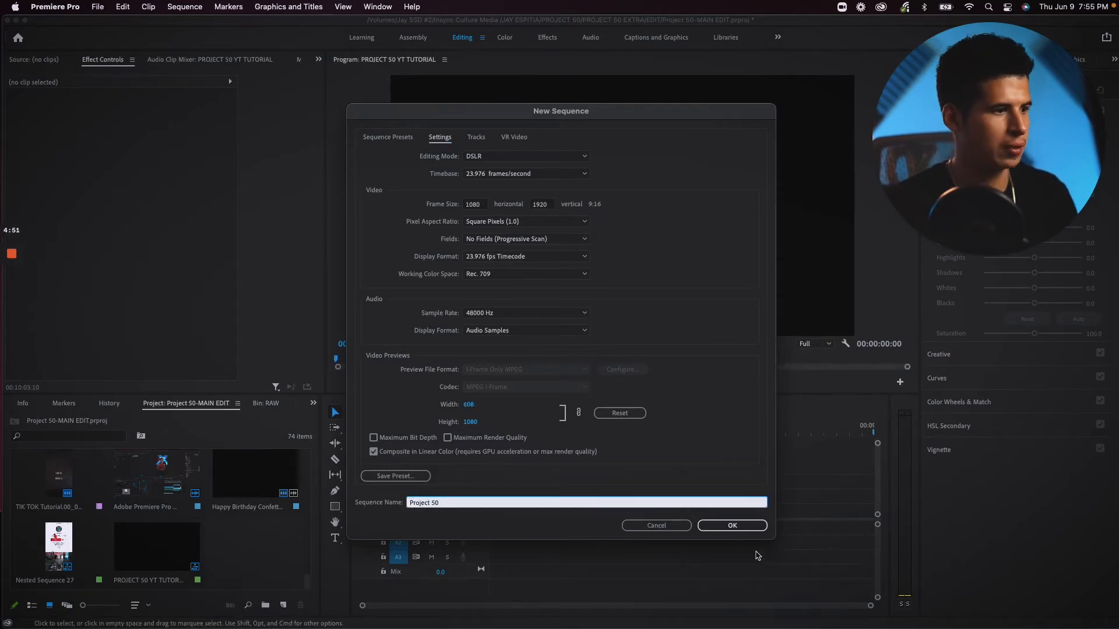
pyautogui.click(729, 525)
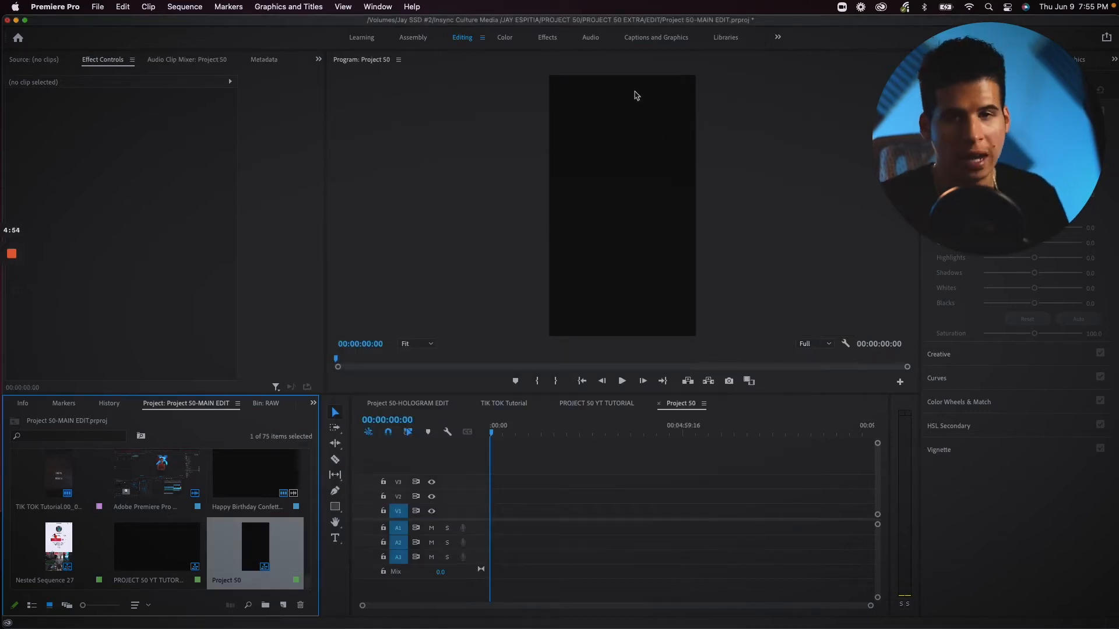
pyautogui.scroll(10, 134, 554)
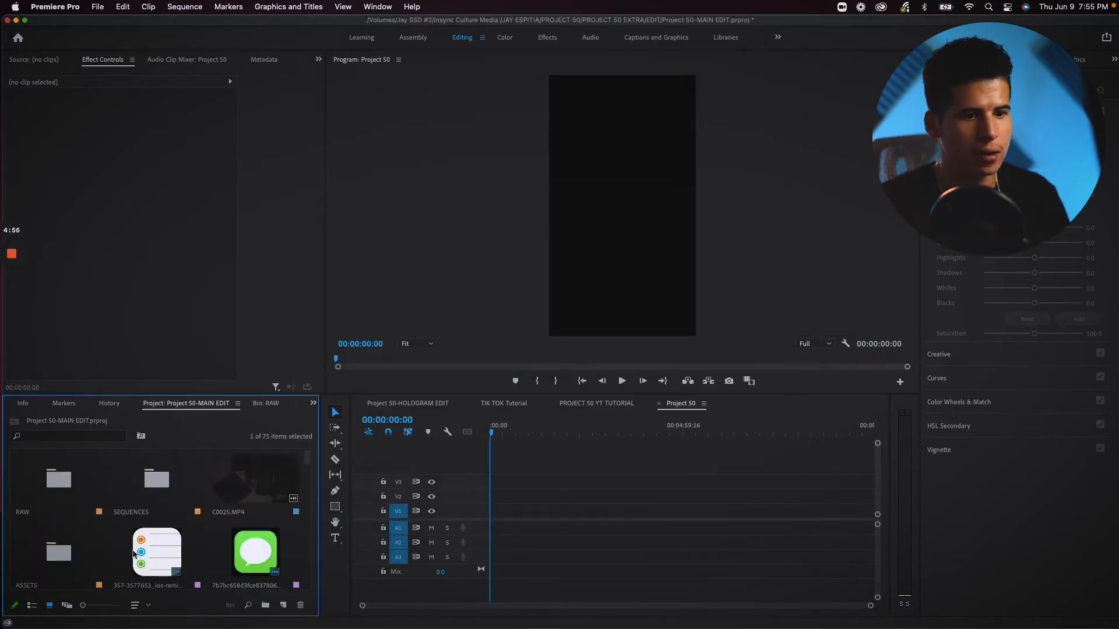
pyautogui.click(16, 499)
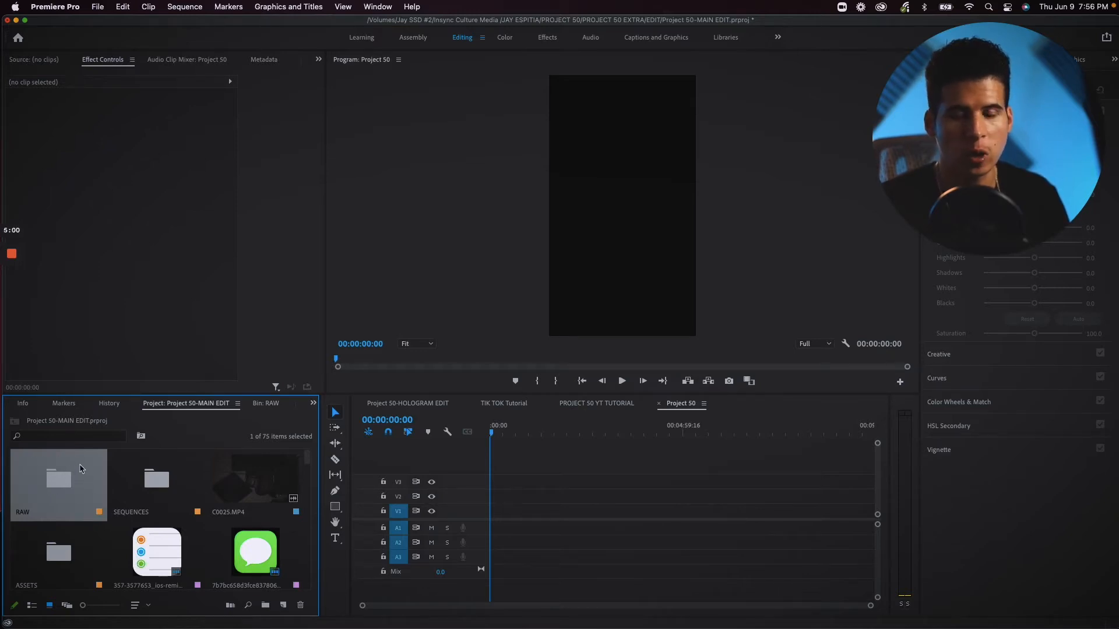
pyautogui.click(100, 529)
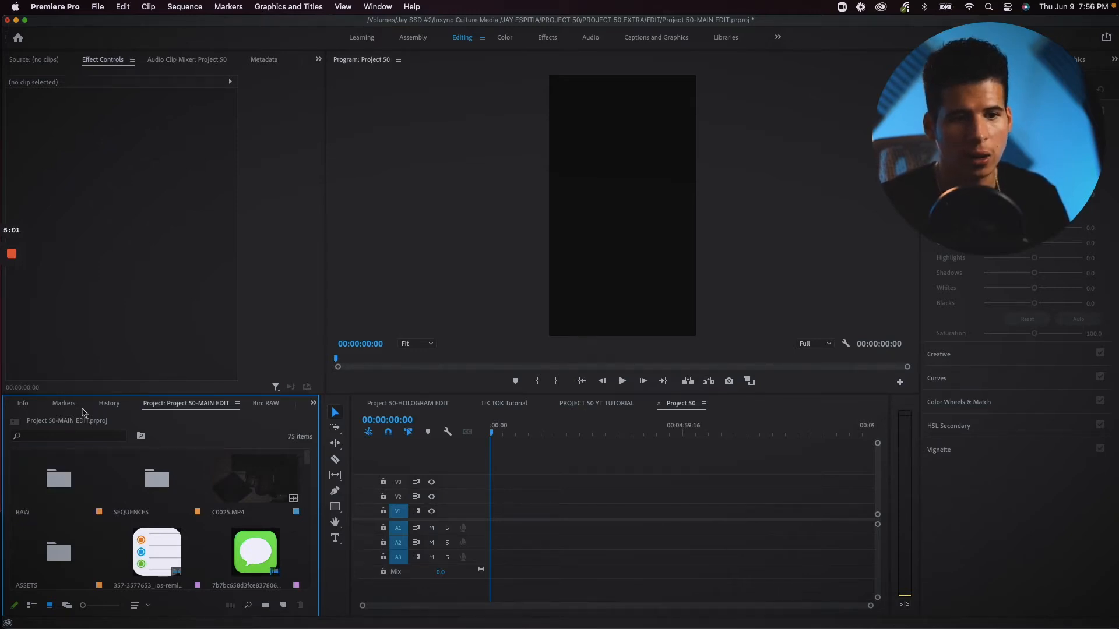
pyautogui.doubleClick(115, 529)
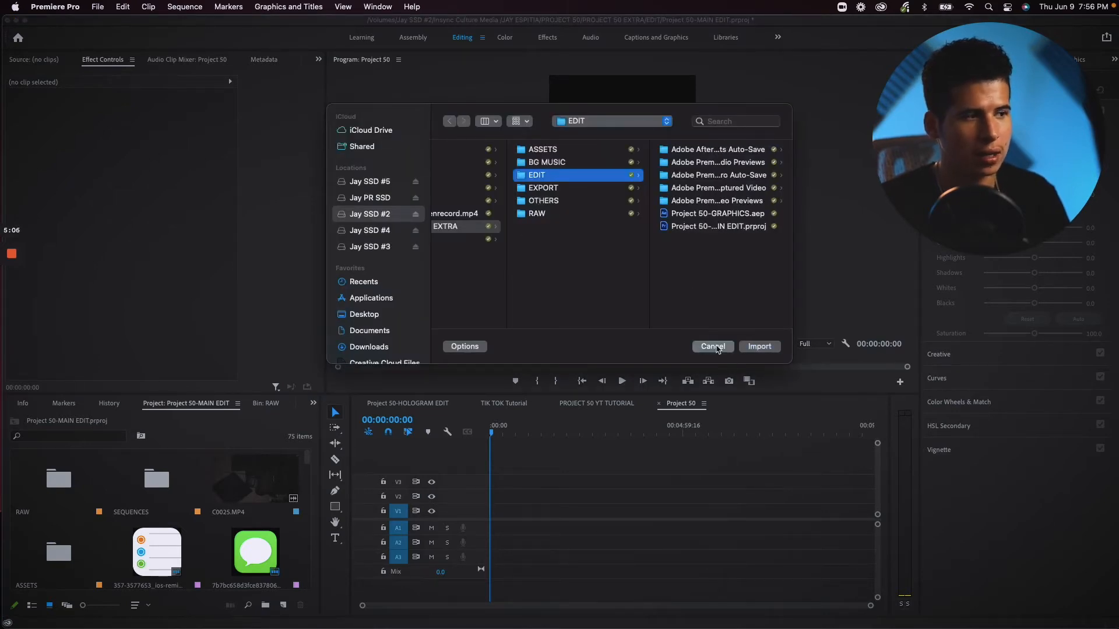
pyautogui.click(712, 347)
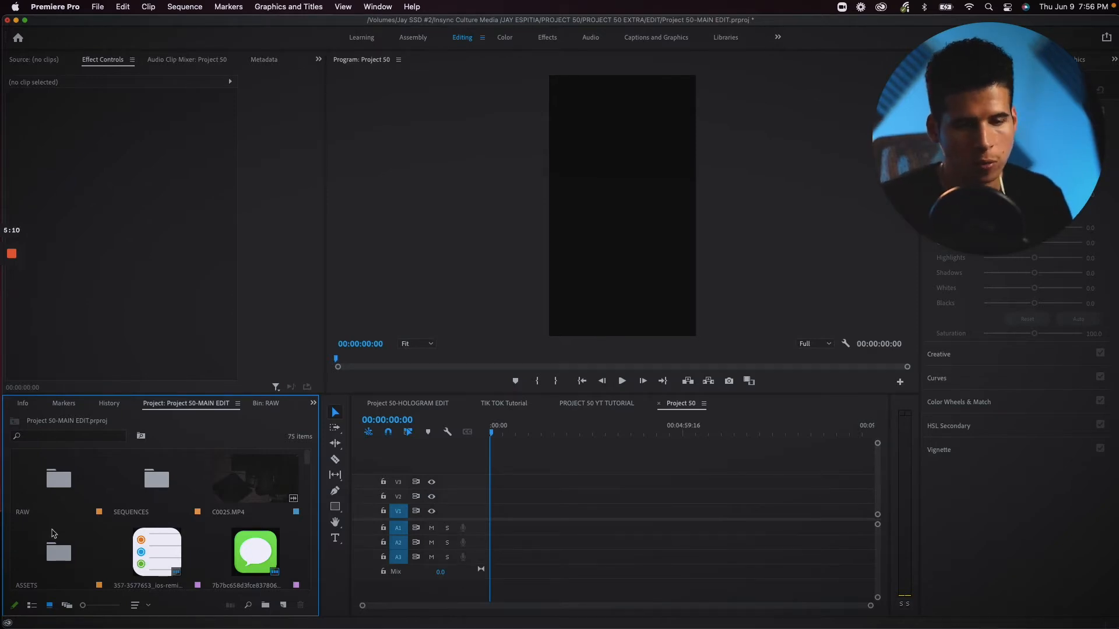
# Check the clips in the RAW bin and add the whole bin to track V1 of the Project 50 sequence.
pyautogui.click(61, 485)
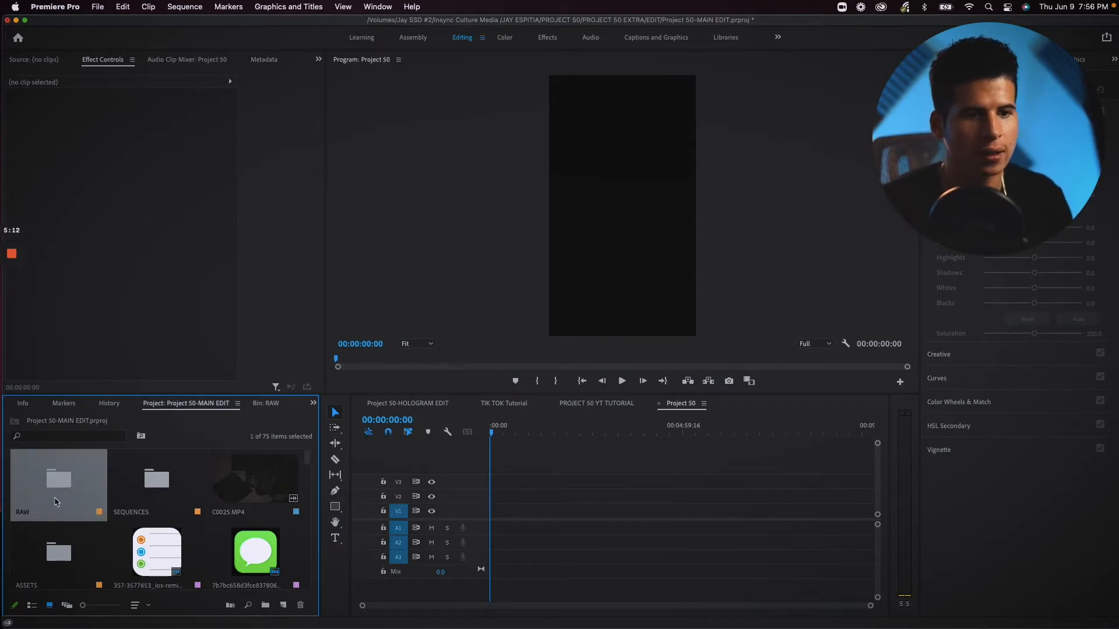
pyautogui.doubleClick(56, 500)
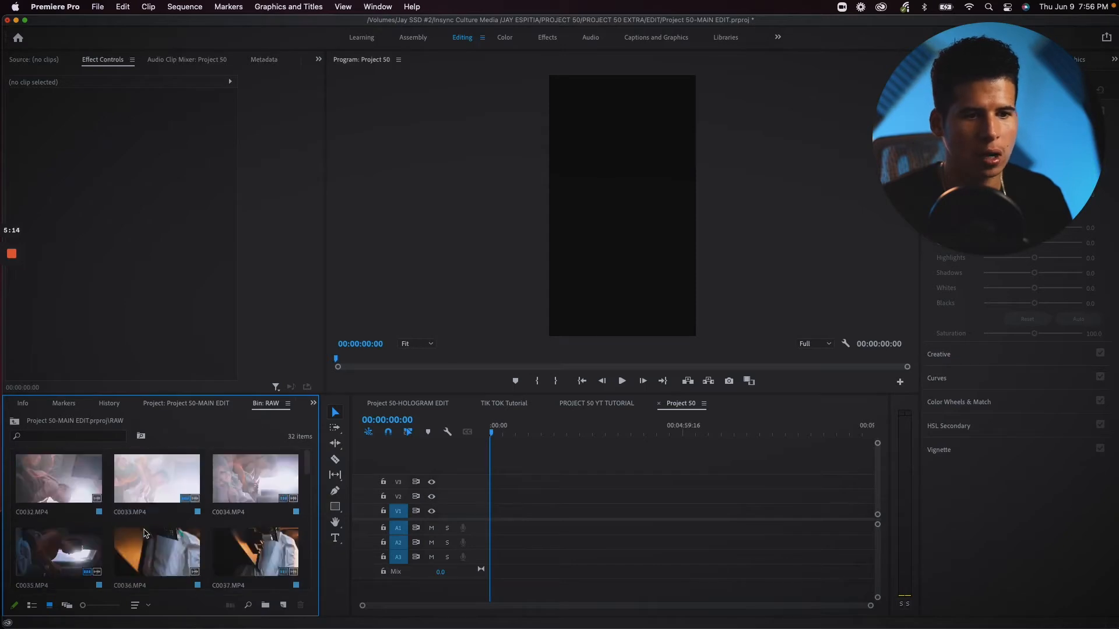
pyautogui.click(185, 403)
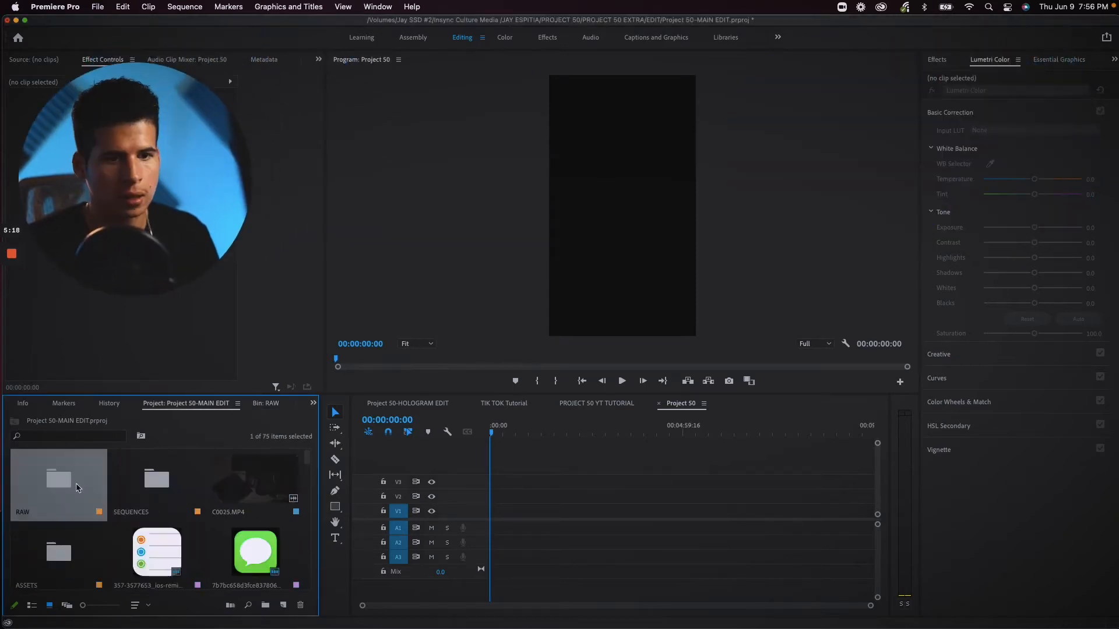
pyautogui.moveTo(58, 483); pyautogui.dragTo(588, 512)
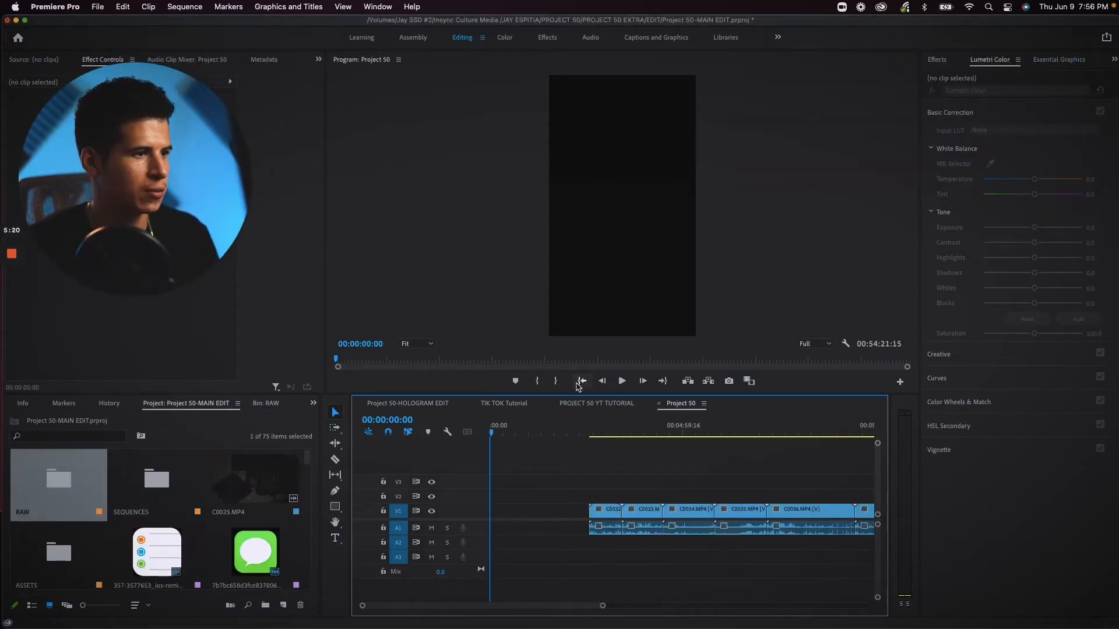
# Preview the first sideways clips in the timeline and set the rotation of C0032.MP4 to 270°.
pyautogui.click(587, 426)
pyautogui.moveTo(587, 423); pyautogui.dragTo(612, 425)
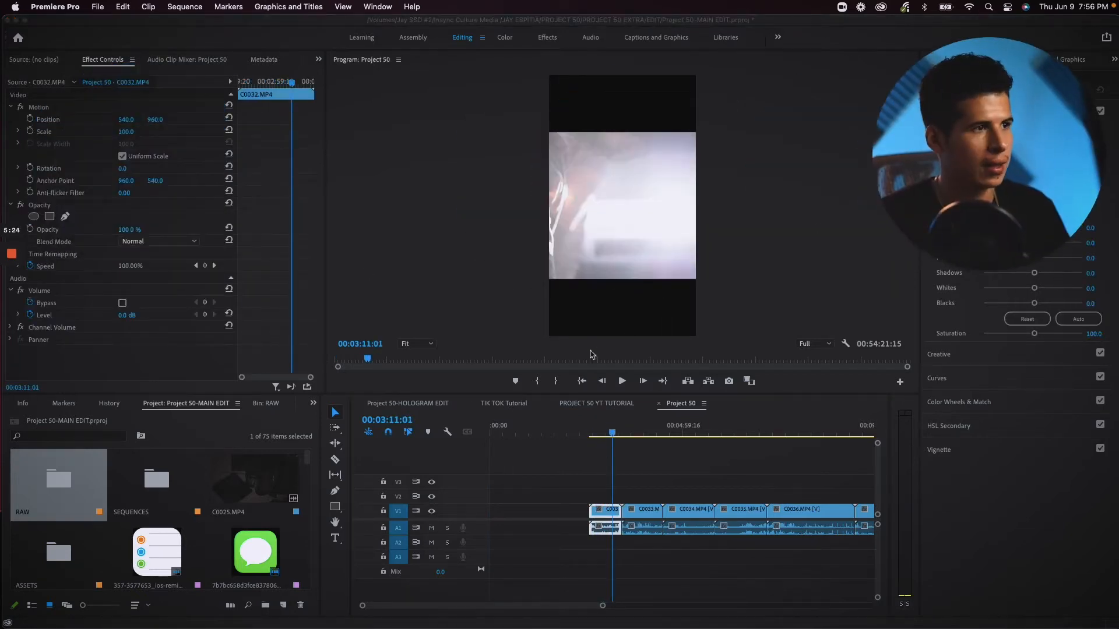
pyautogui.click(657, 426)
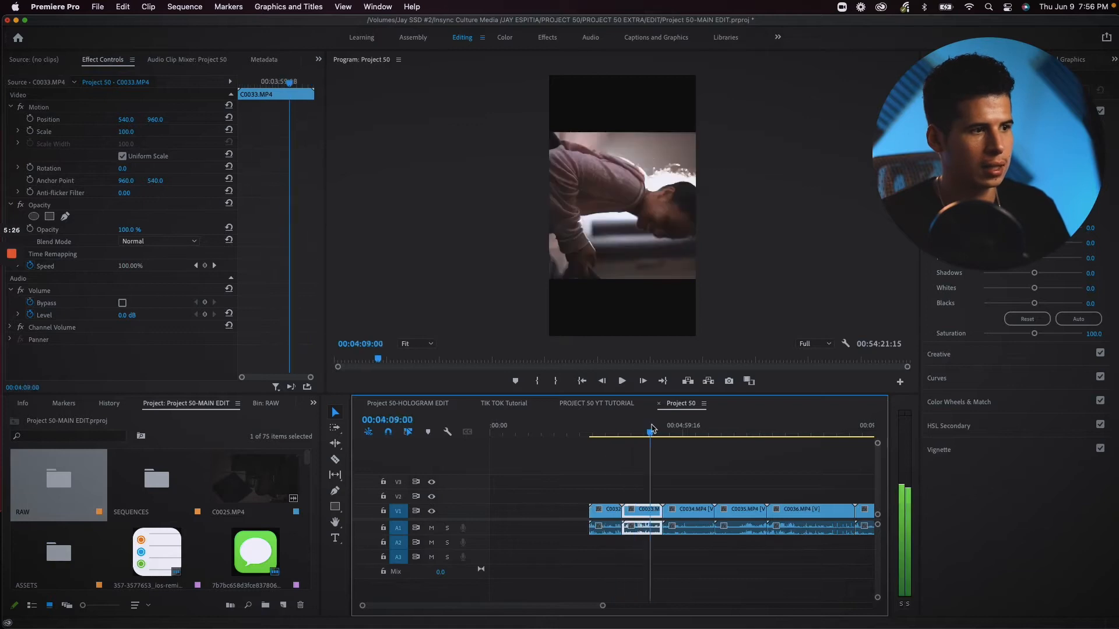
pyautogui.click(601, 425)
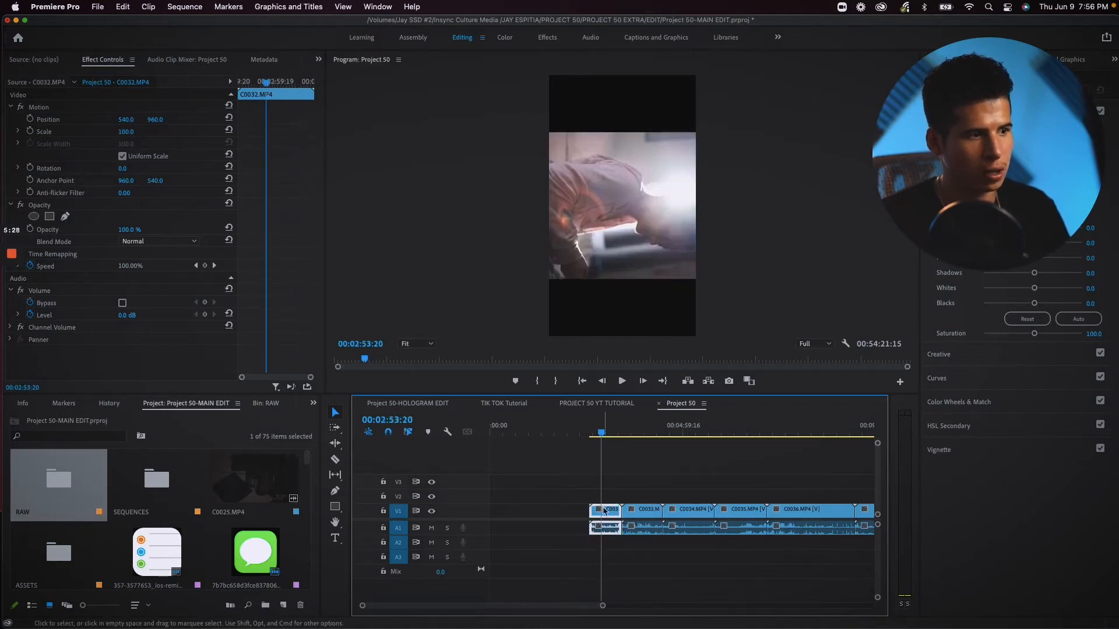
pyautogui.click(130, 168)
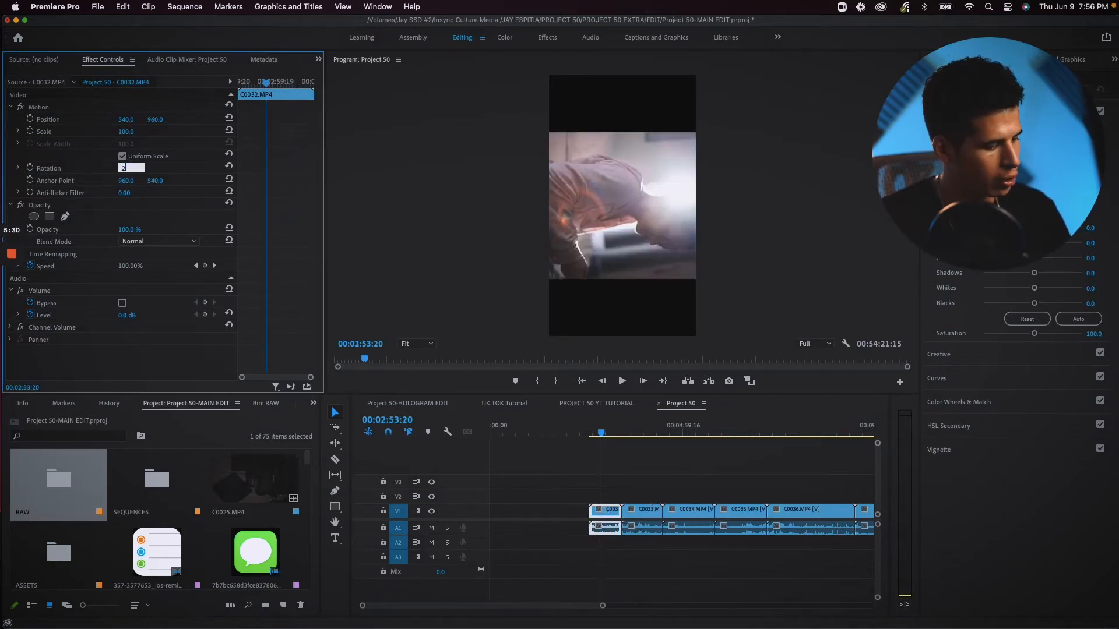
pyautogui.write('270')
pyautogui.press('Return')
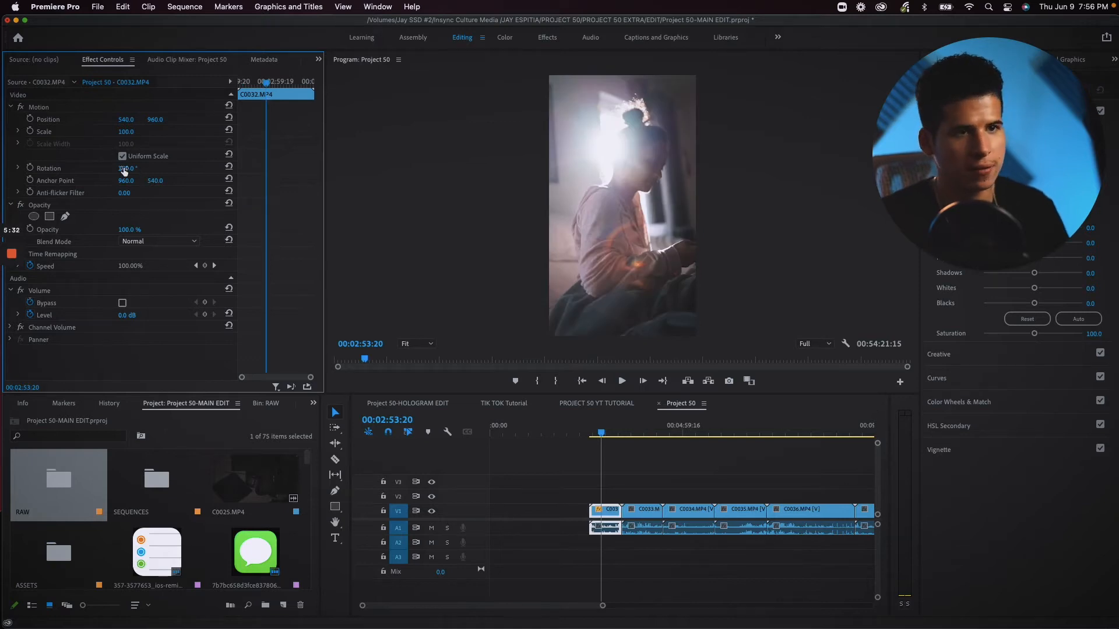
# Copy C0032.MP4 and paste only its Motion attributes, with Scale Attribute Times on, onto all clips in the sequence, and scrub through them.
pyautogui.click(607, 512)
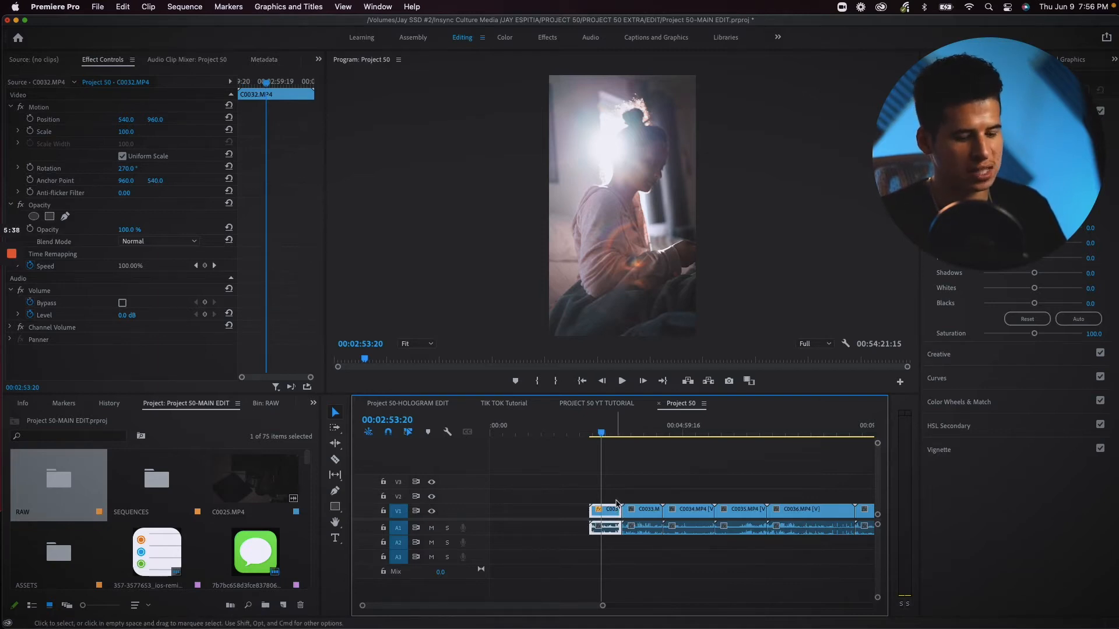
pyautogui.moveTo(603, 606); pyautogui.dragTo(871, 607)
pyautogui.moveTo(851, 496); pyautogui.dragTo(494, 531)
pyautogui.press('alt+super+v')
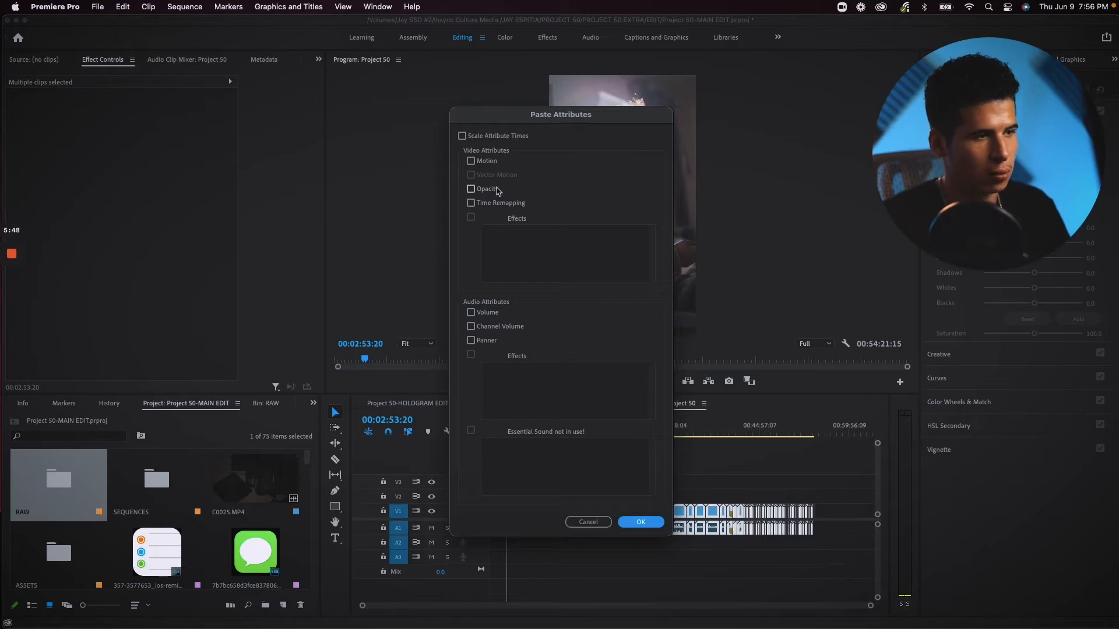
pyautogui.click(471, 161)
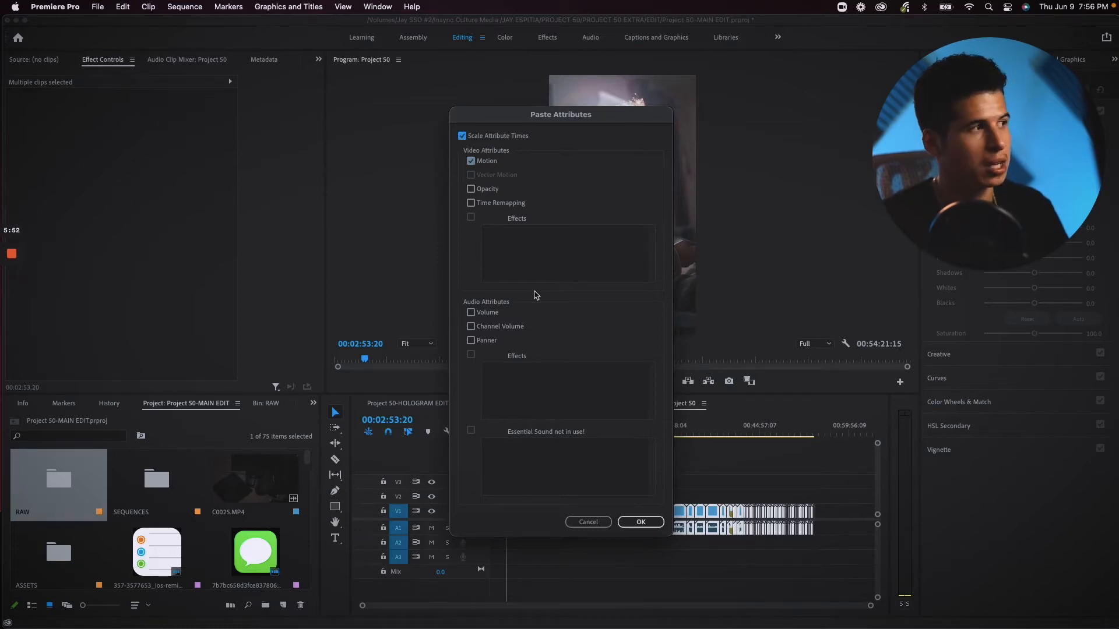
pyautogui.click(641, 522)
pyautogui.click(519, 433)
pyautogui.moveTo(519, 433); pyautogui.dragTo(675, 408)
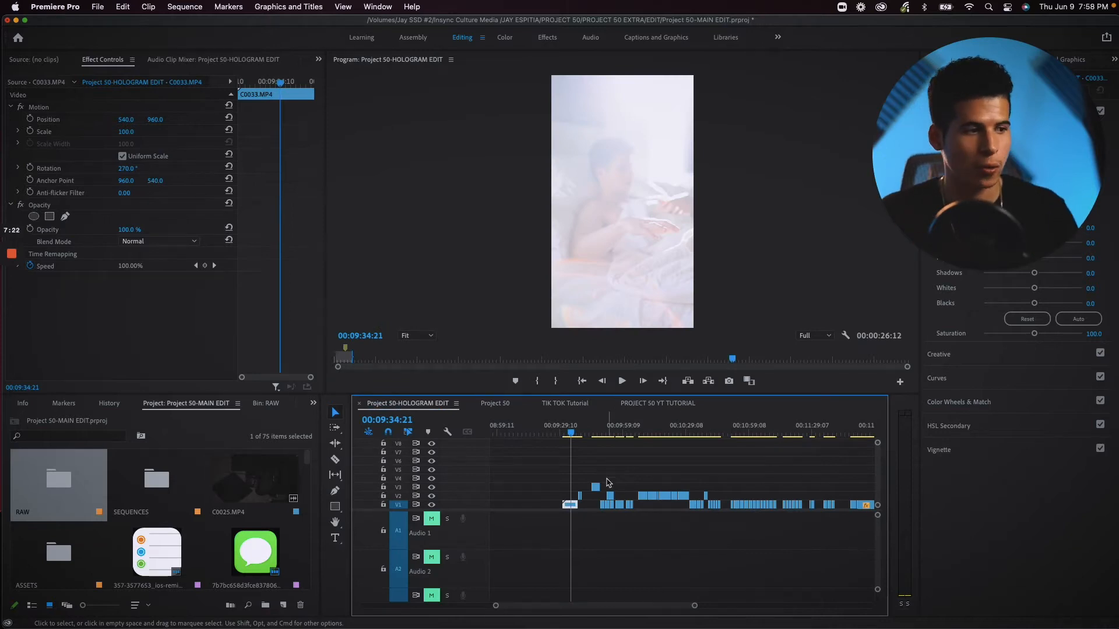
# Scrub and play through the trimmed clip groups in the Project 50-HOLOGRAM EDIT sequence, from about 00:09:34 to 00:10:41.
pyautogui.click(567, 434)
pyautogui.moveTo(569, 434); pyautogui.dragTo(648, 428)
pyautogui.press('space')
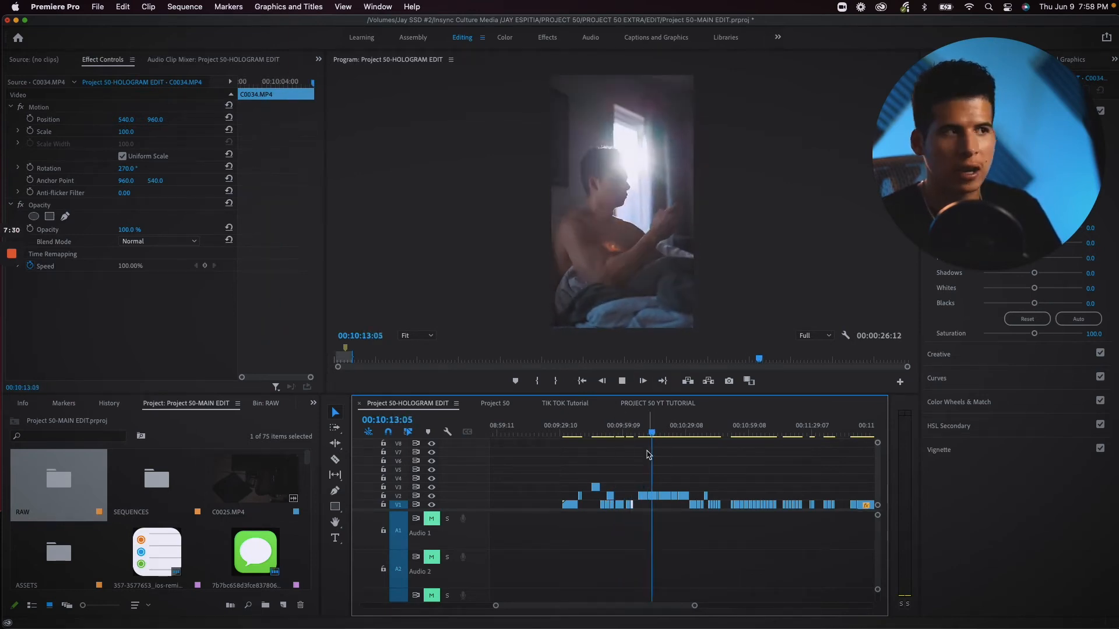
pyautogui.scroll(-5, 670, 565)
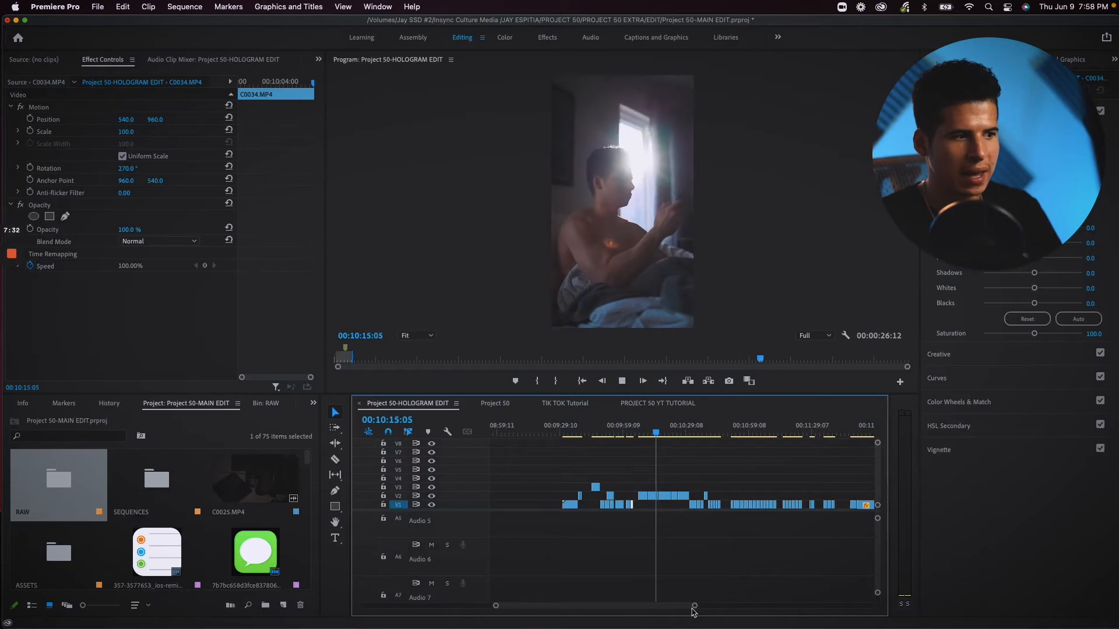
pyautogui.moveTo(695, 606); pyautogui.dragTo(641, 606)
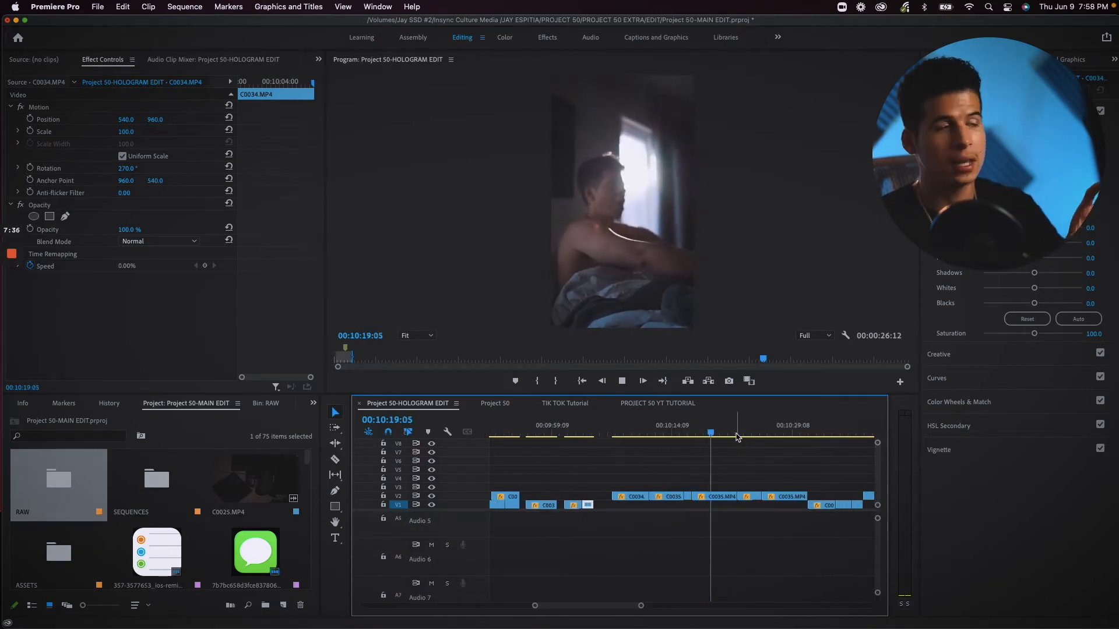
pyautogui.hscroll(3, 726, 443)
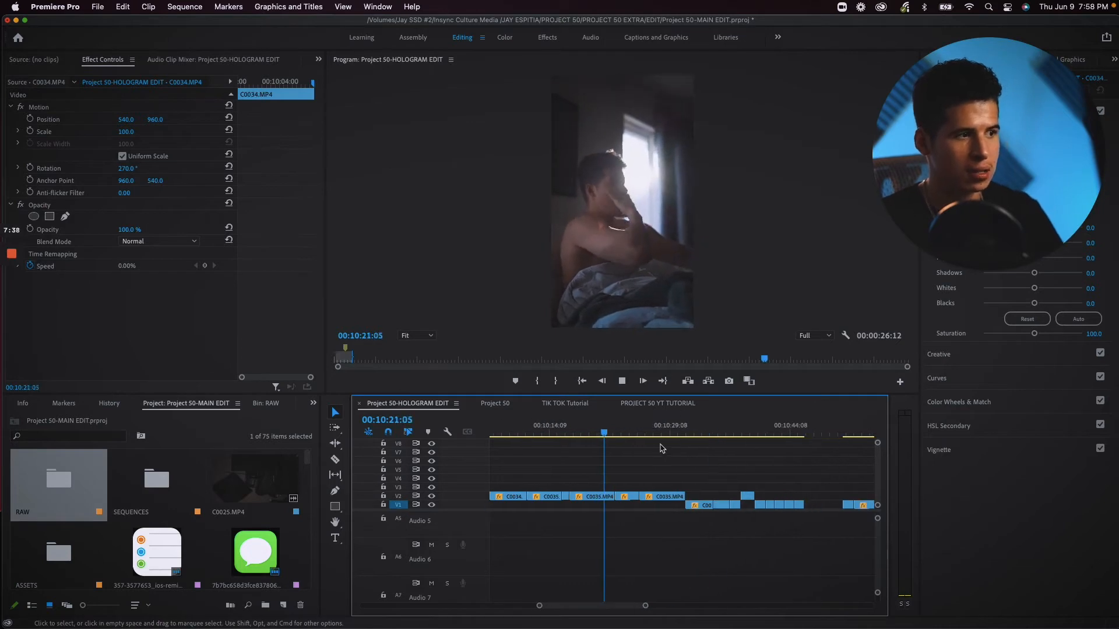
pyautogui.click(629, 433)
pyautogui.moveTo(630, 432); pyautogui.dragTo(714, 428)
pyautogui.hscroll(1, 791, 447)
pyautogui.press('space')
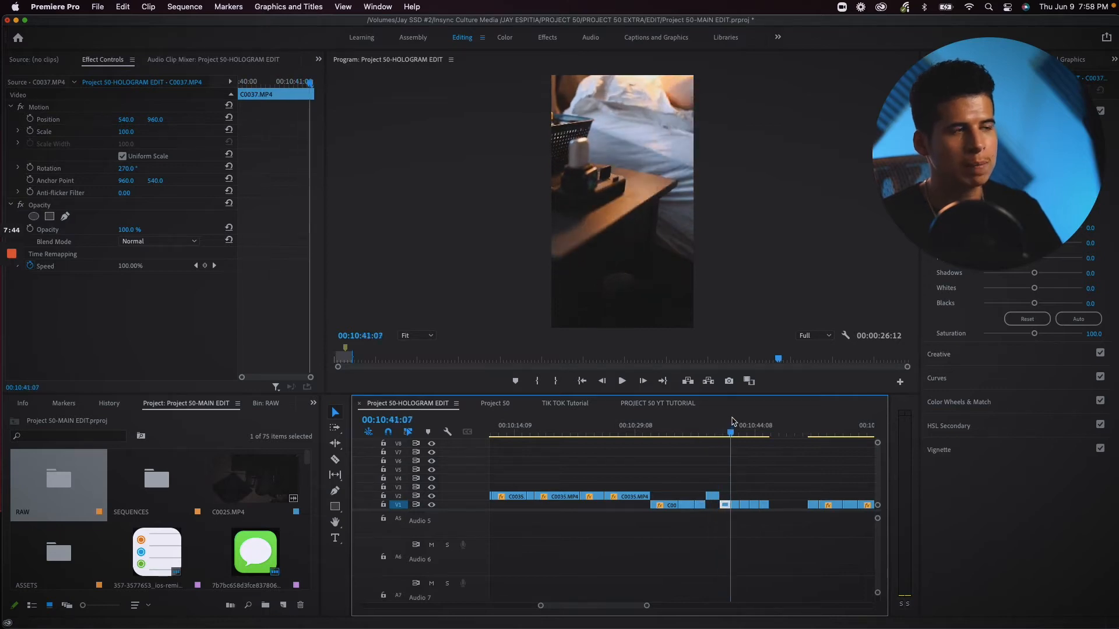
# Review the further clip groups of the hologram edit up to about 00:11:37, and scrub the earlier groups again.
pyautogui.moveTo(682, 433); pyautogui.dragTo(772, 431)
pyautogui.press('space')
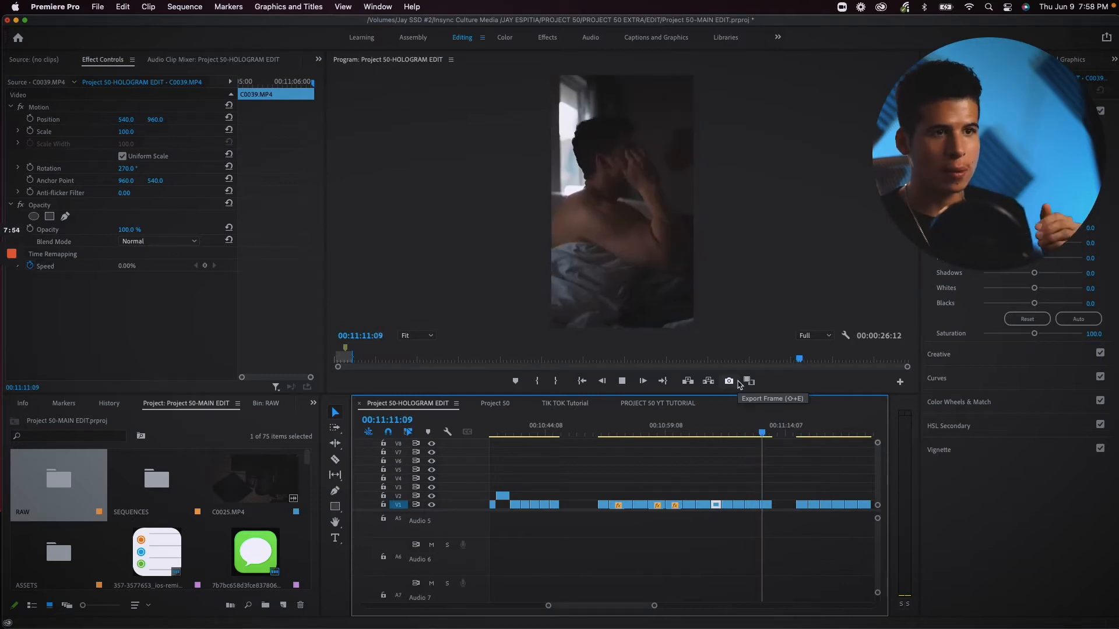
pyautogui.hscroll(3, 652, 448)
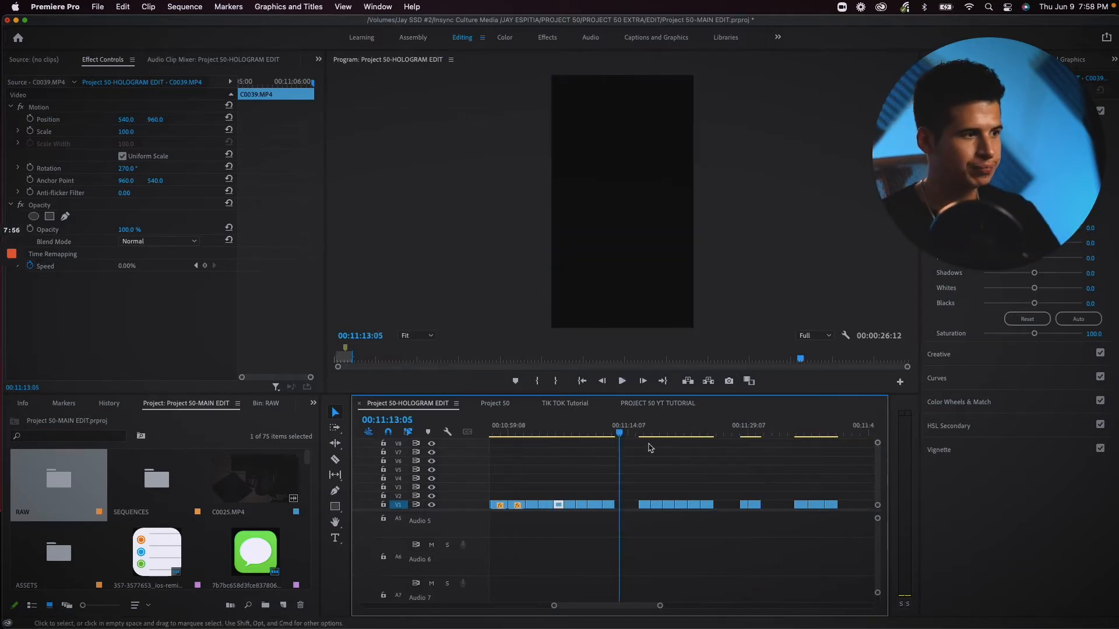
pyautogui.click(653, 433)
pyautogui.moveTo(653, 433); pyautogui.dragTo(779, 431)
pyautogui.hscroll(1, 755, 443)
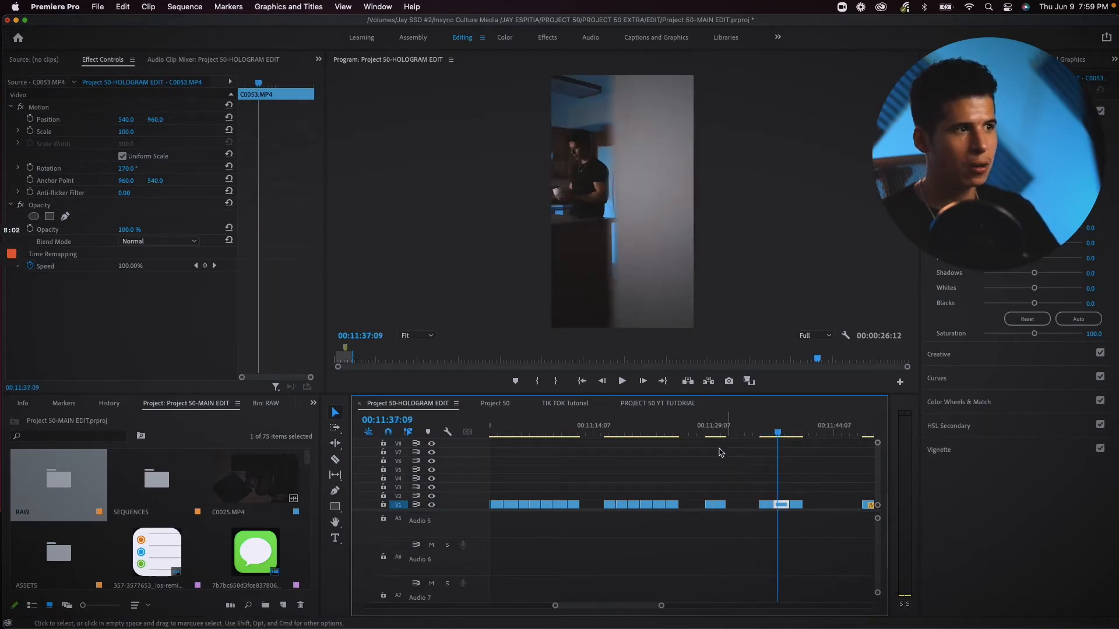
pyautogui.moveTo(662, 606); pyautogui.dragTo(733, 601)
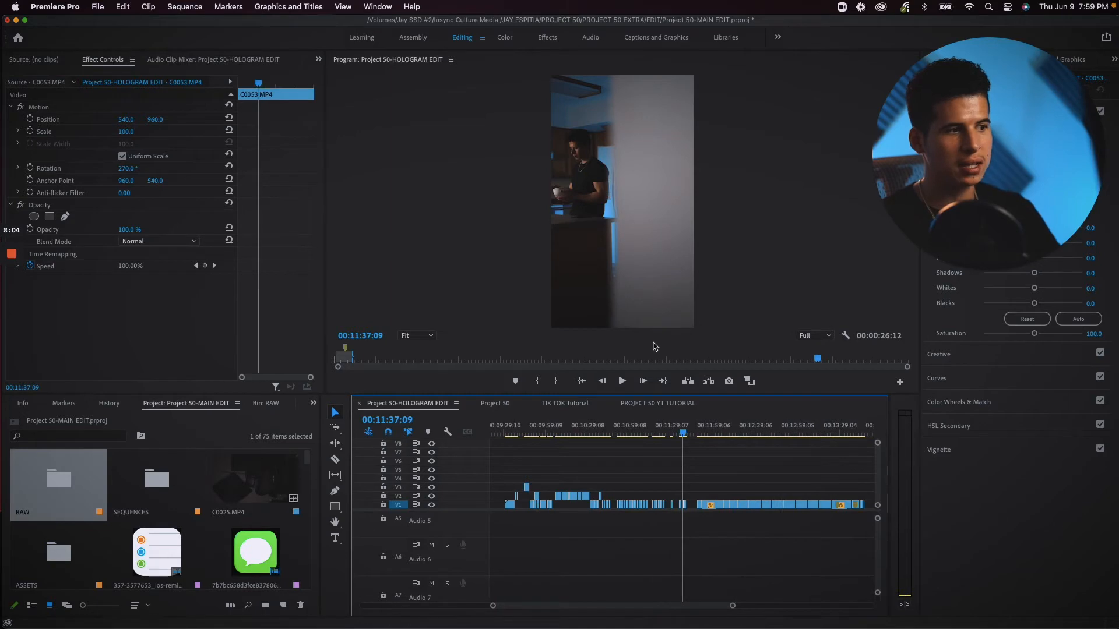
pyautogui.hscroll(-3, 659, 475)
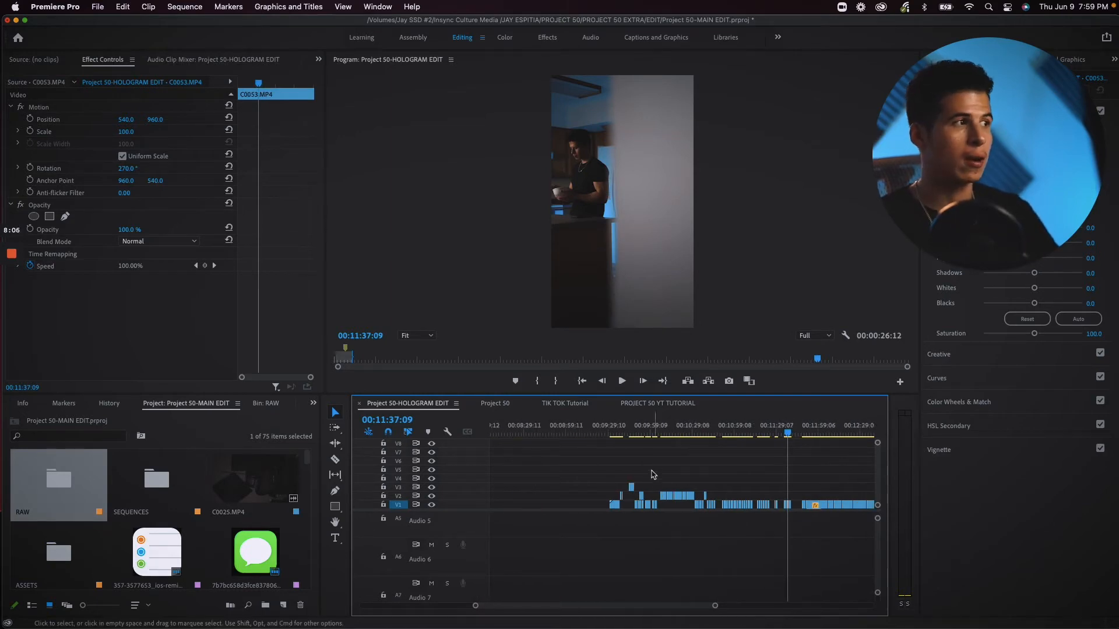
pyautogui.moveTo(631, 428); pyautogui.dragTo(709, 421)
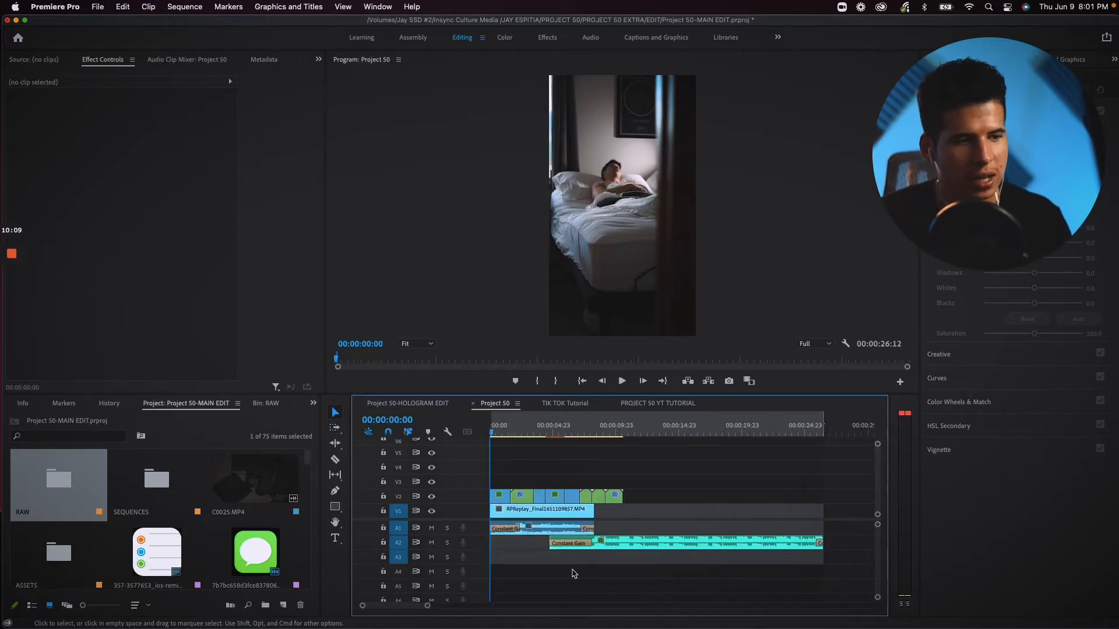
# Hide video track V2, play the A2 music from about 11 seconds, and return to the sequence start.
pyautogui.click(541, 532)
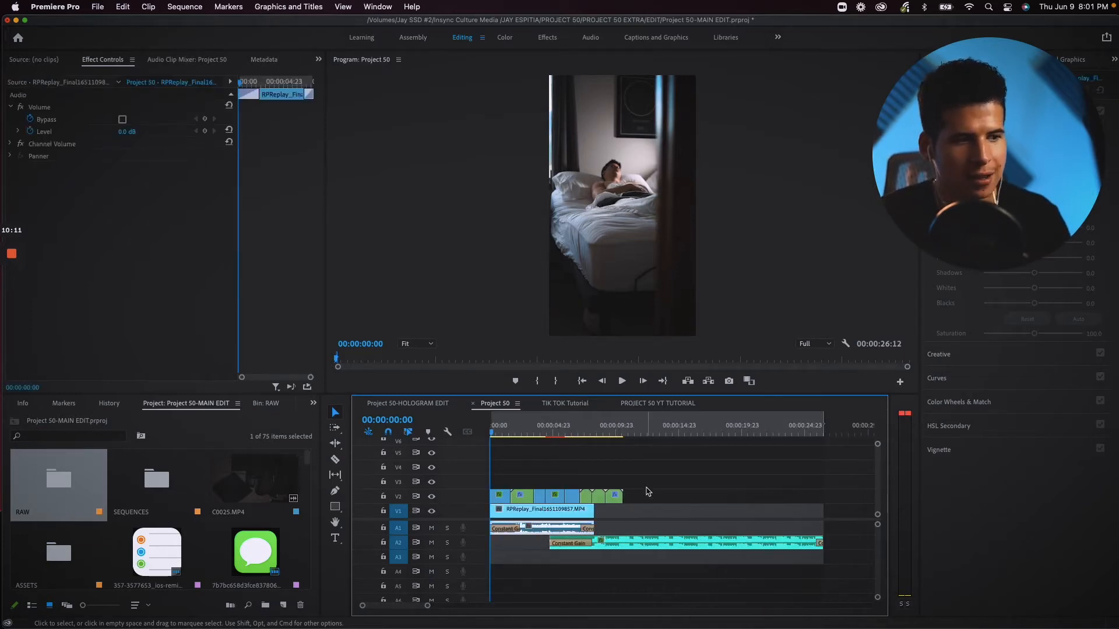
pyautogui.click(432, 497)
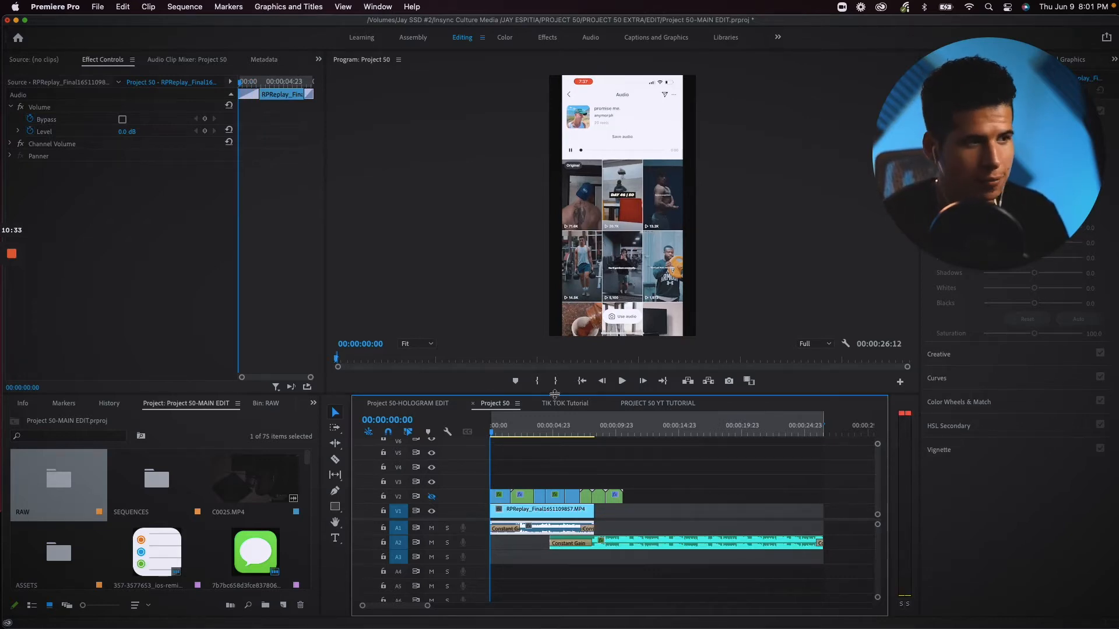
pyautogui.click(634, 548)
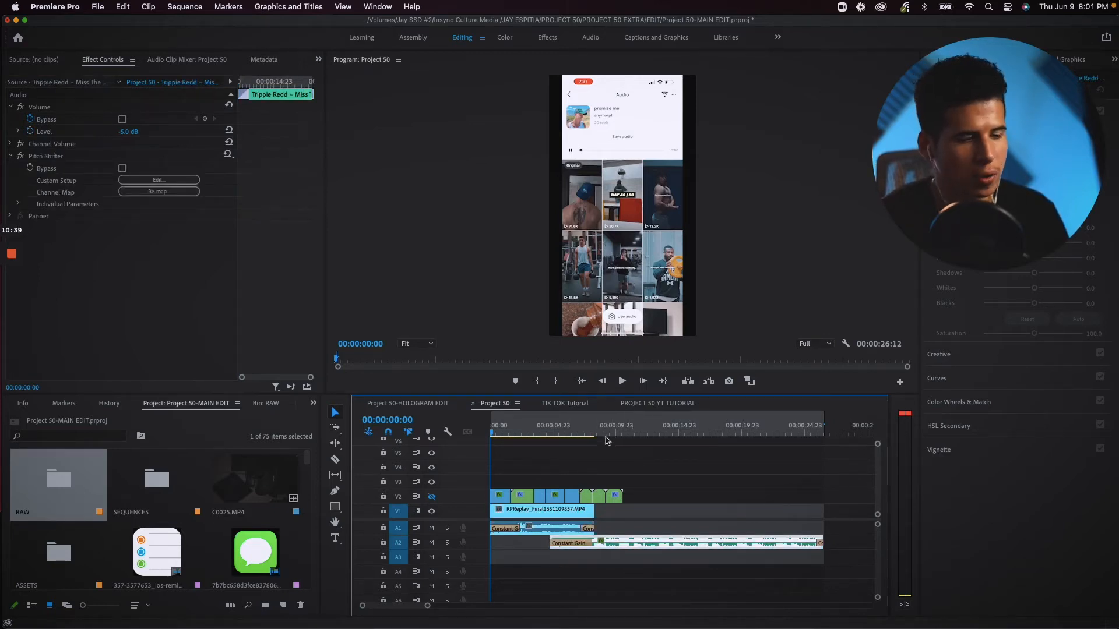
pyautogui.click(636, 432)
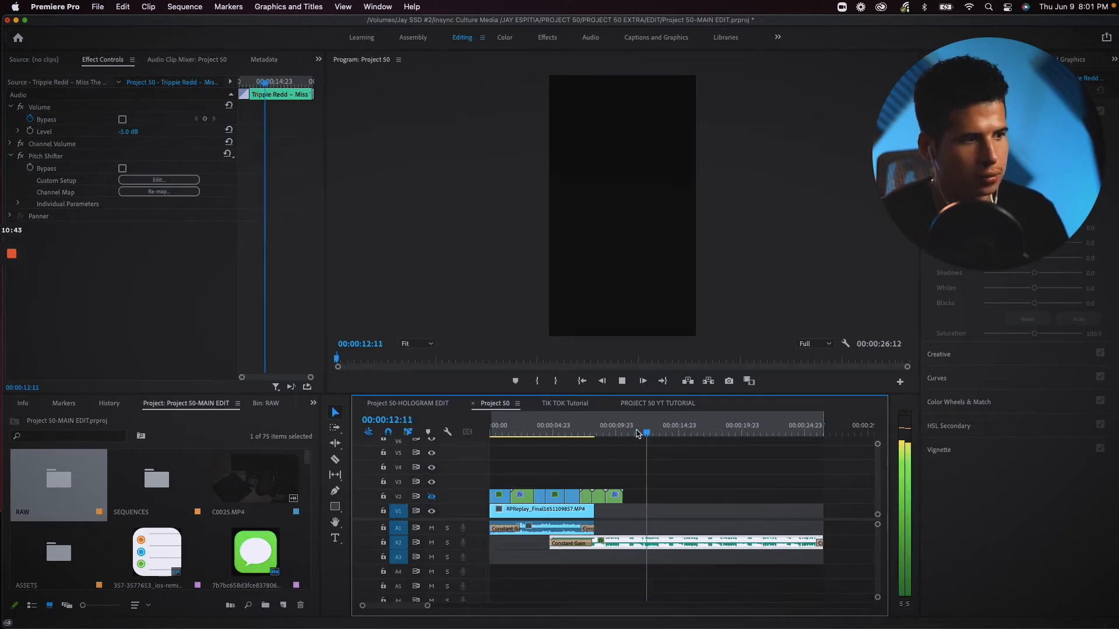
pyautogui.press('space')
pyautogui.click(498, 573)
pyautogui.press('Home')
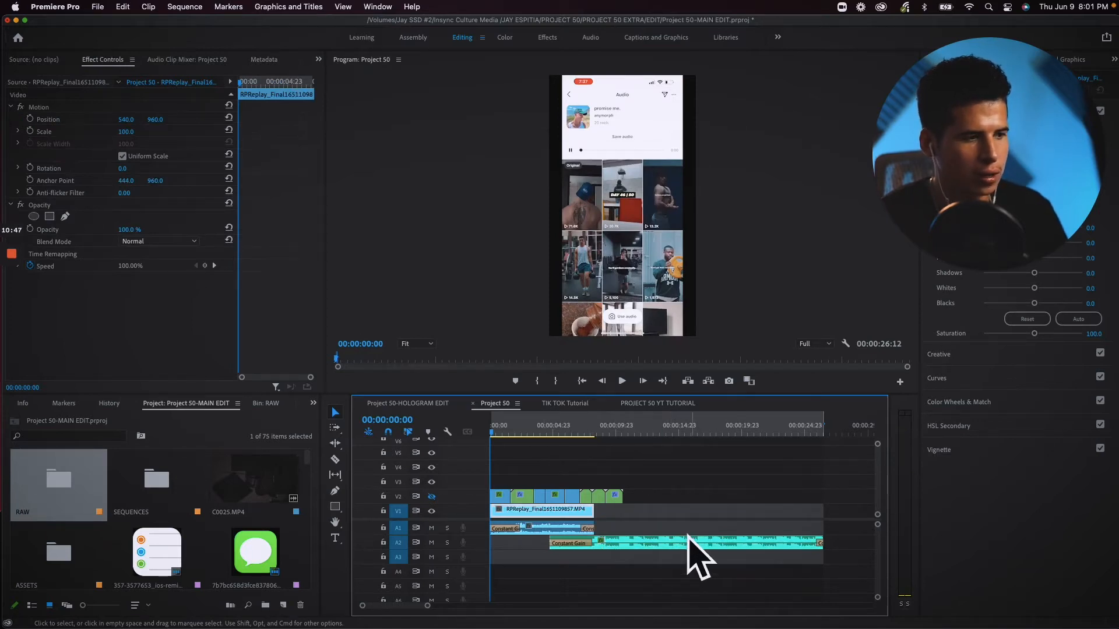
# Play the sequence from the start to about 00:00:11:22, listening to the A1 audio blend into the A2 music.
pyautogui.click(545, 527)
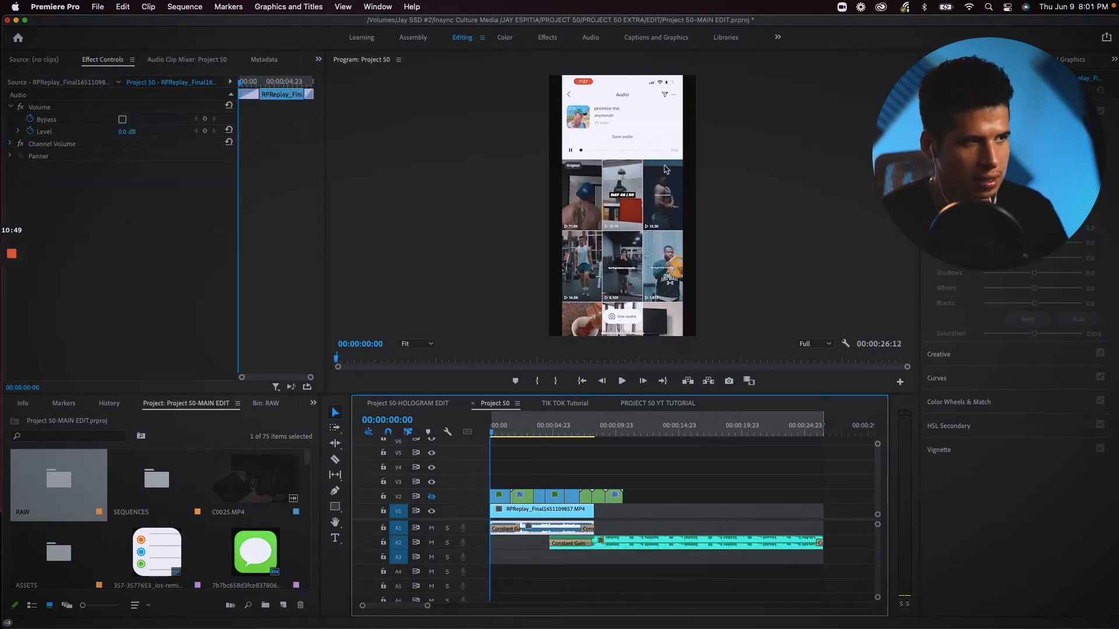
pyautogui.click(636, 541)
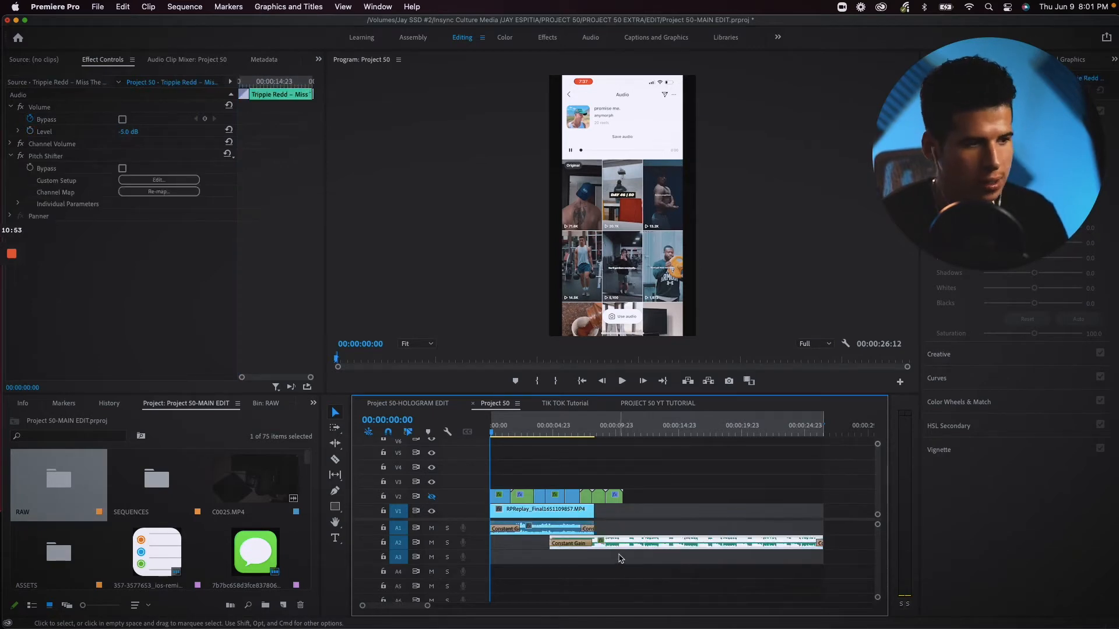
pyautogui.press('space')
pyautogui.click(575, 592)
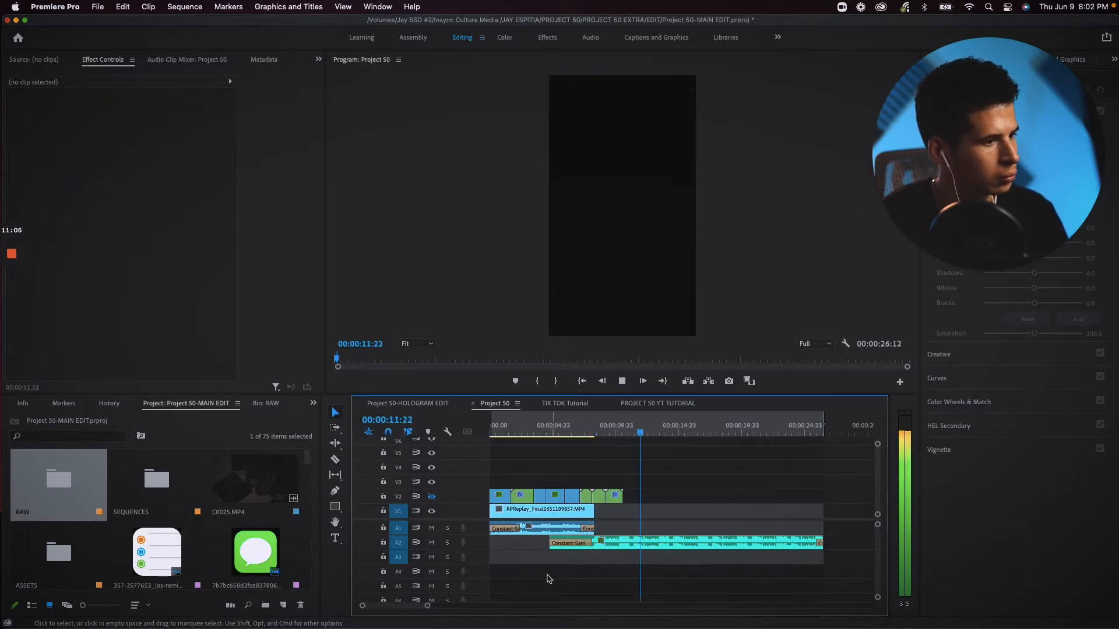
pyautogui.click(583, 547)
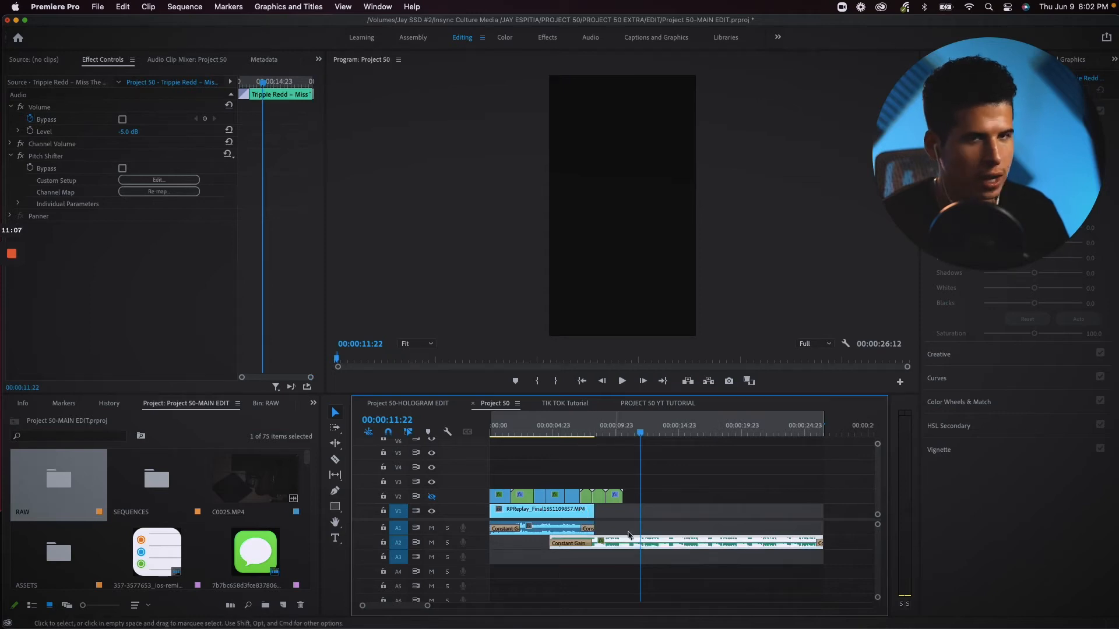
pyautogui.click(623, 557)
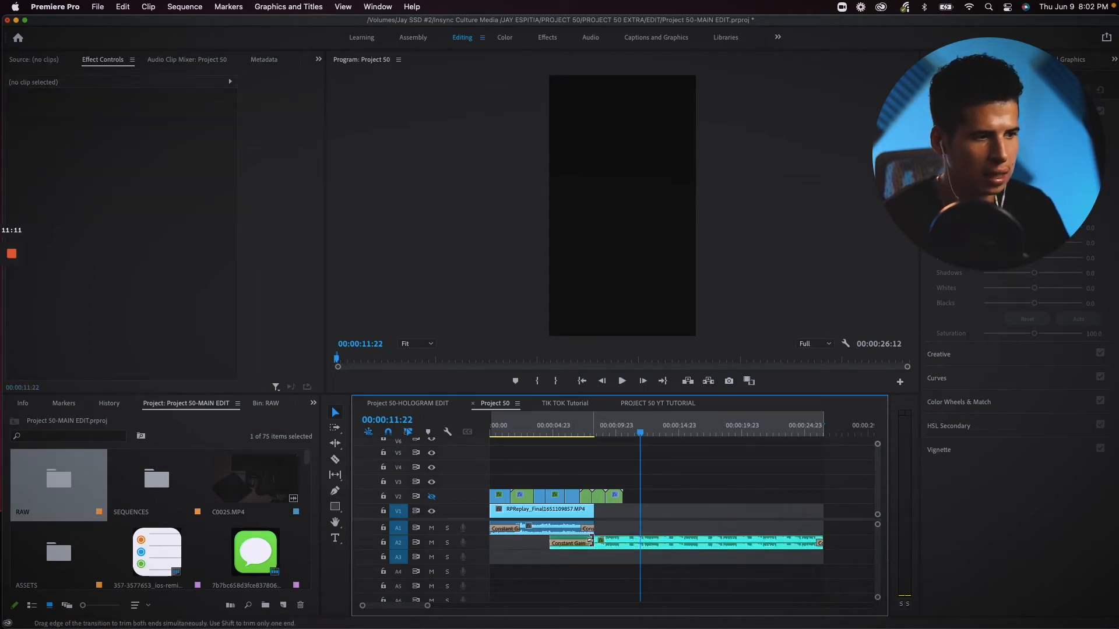
# Apply the Constant Gain crossfade from the audio transitions to the start of the A1 clip.
pyautogui.click(501, 530)
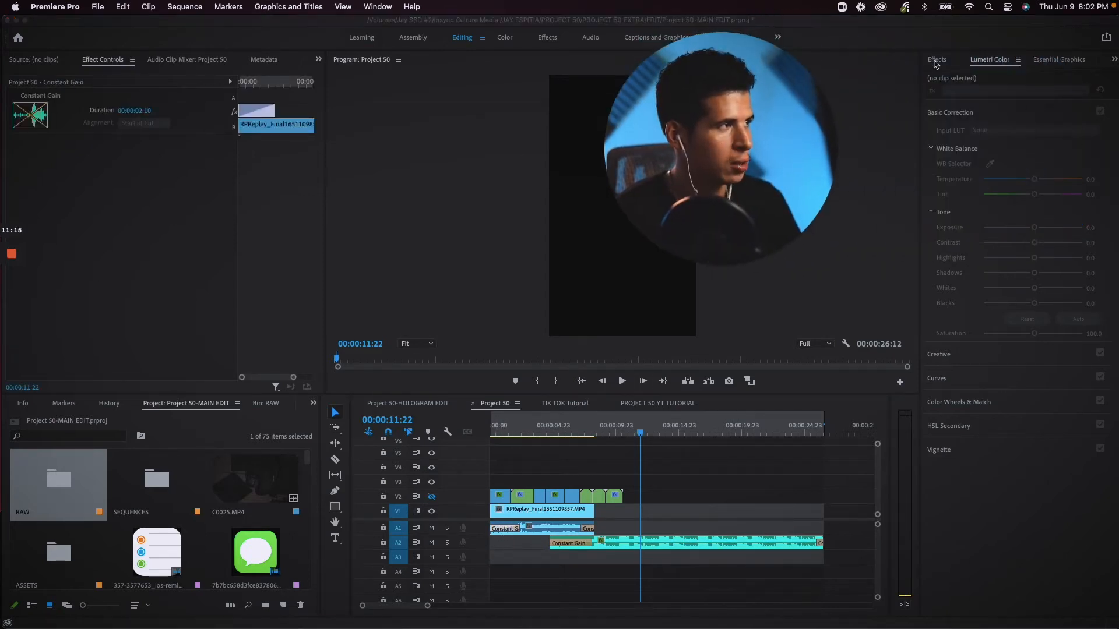
pyautogui.click(936, 59)
pyautogui.click(929, 125)
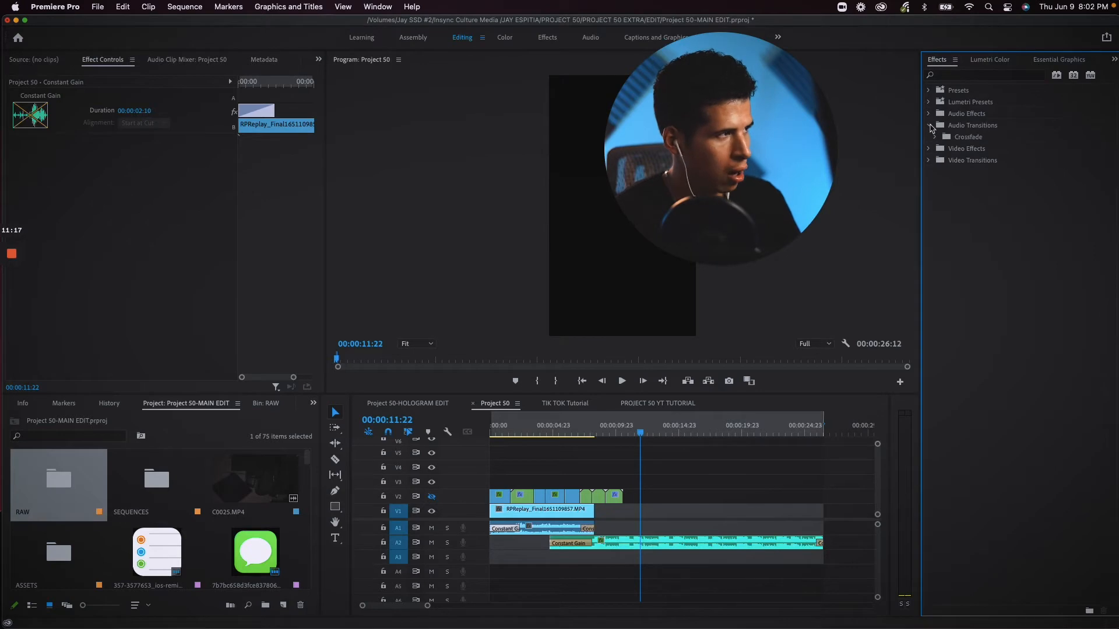
pyautogui.click(936, 137)
pyautogui.click(985, 148)
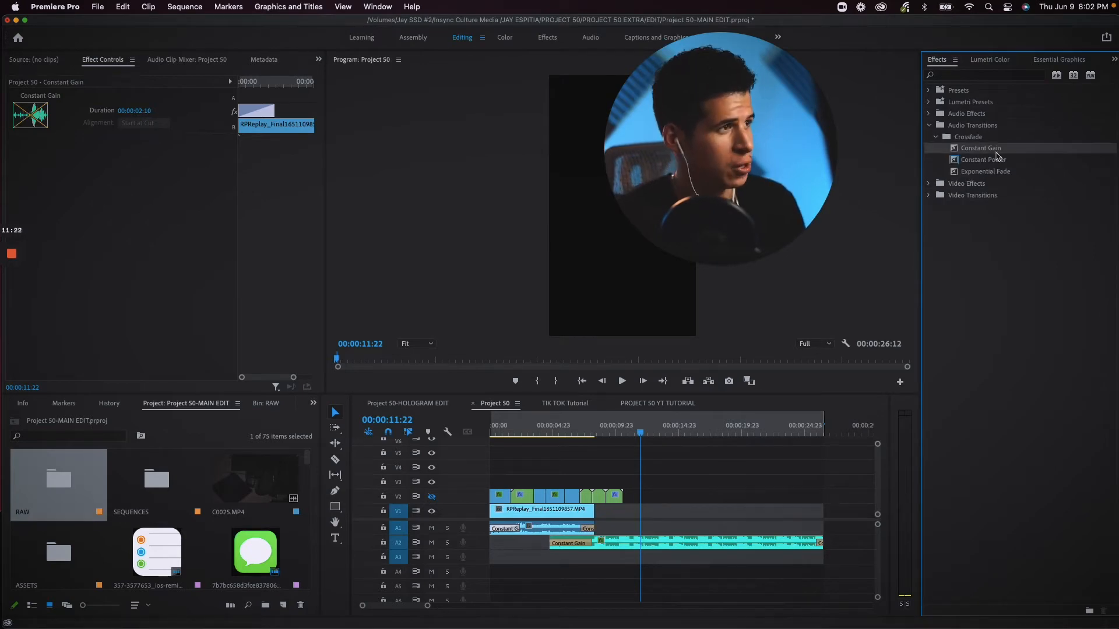
pyautogui.moveTo(996, 150); pyautogui.dragTo(500, 527)
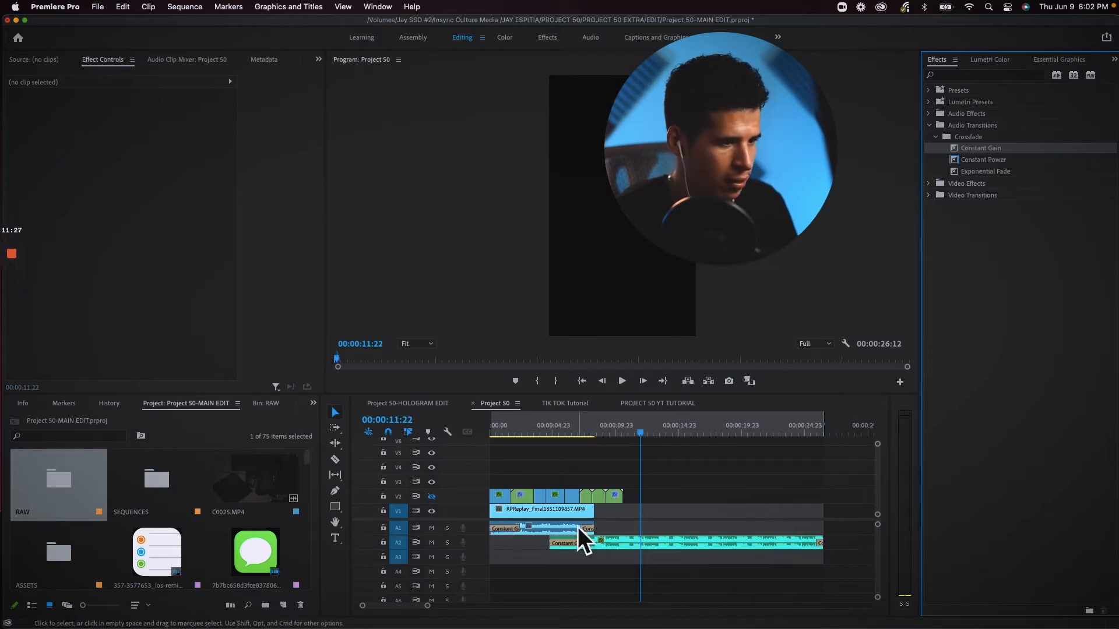
# Show video track V2 again and play the sequence from 00:00:00:00, replaying the part from about 00:00:07:00.
pyautogui.moveTo(555, 420); pyautogui.dragTo(489, 426)
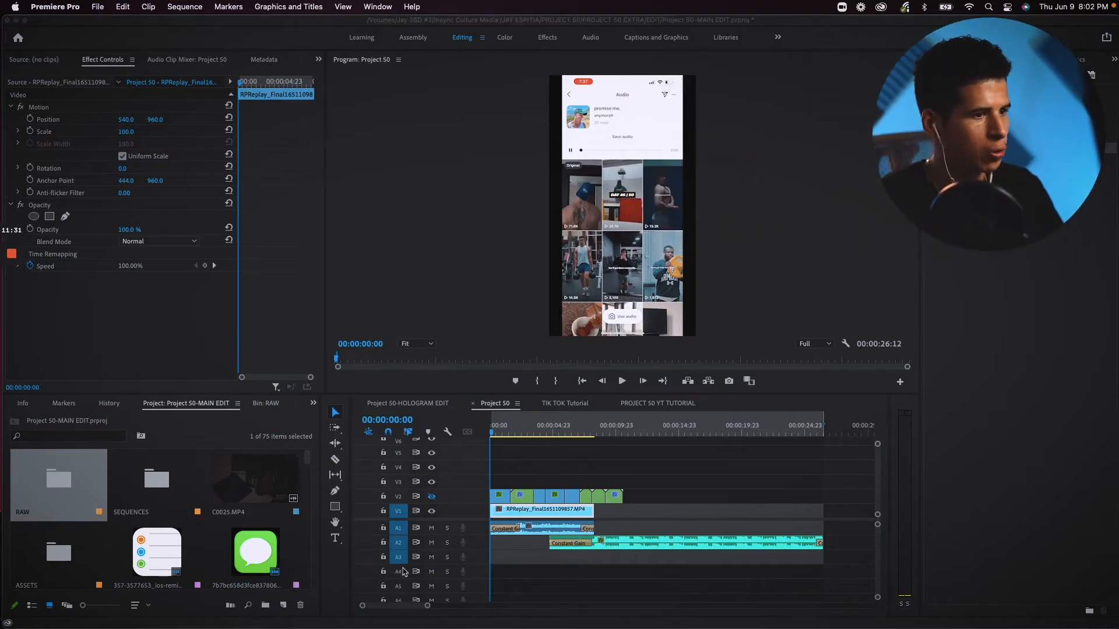
pyautogui.click(432, 497)
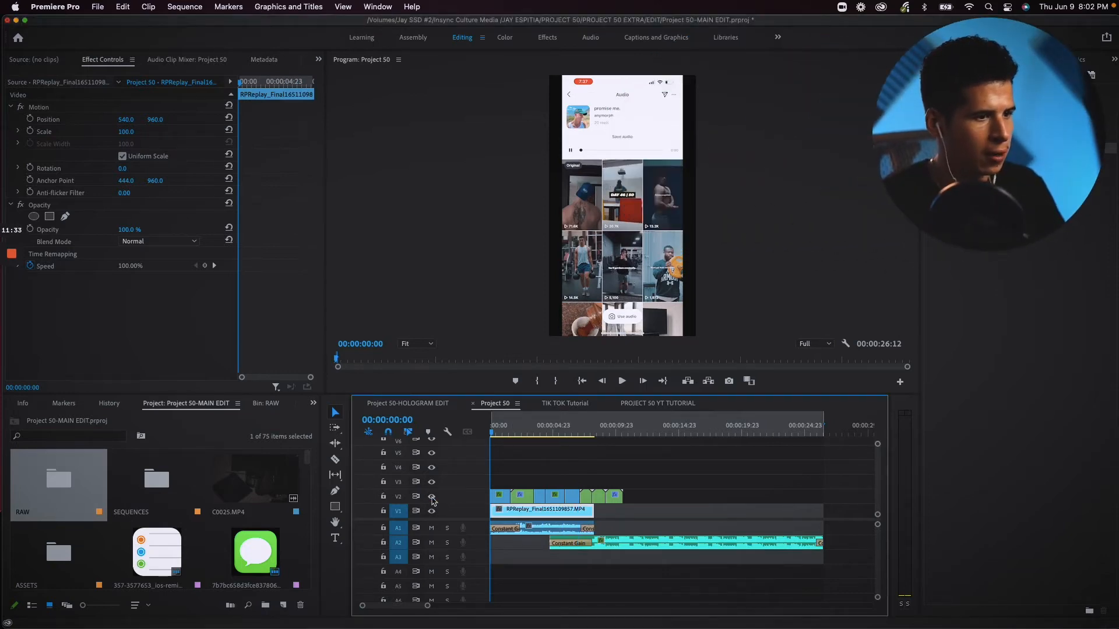
pyautogui.click(432, 498)
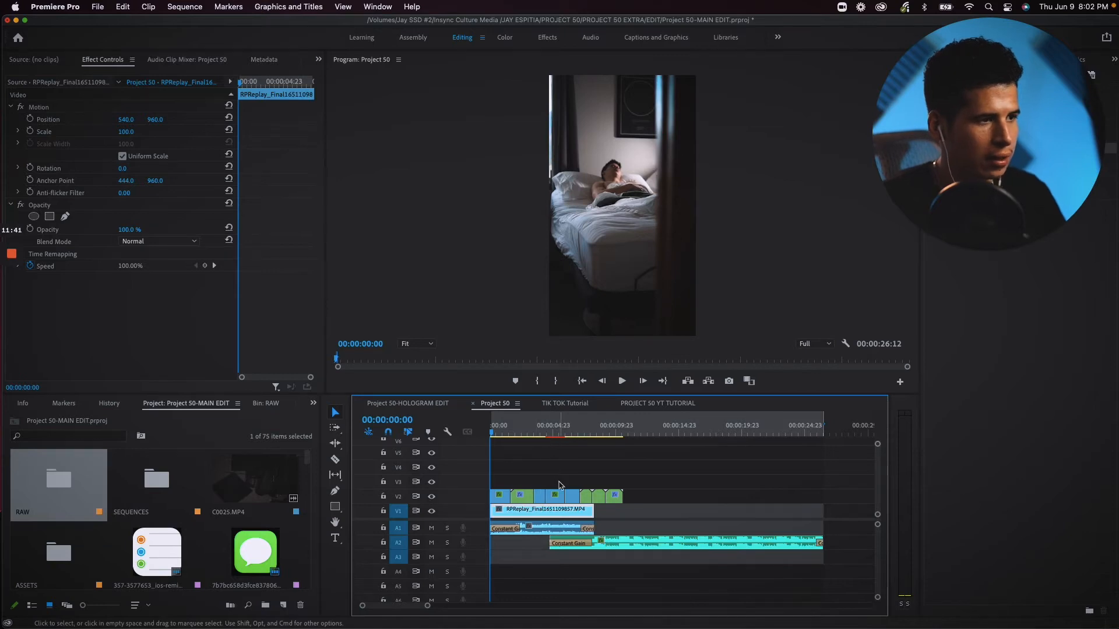
pyautogui.press('space')
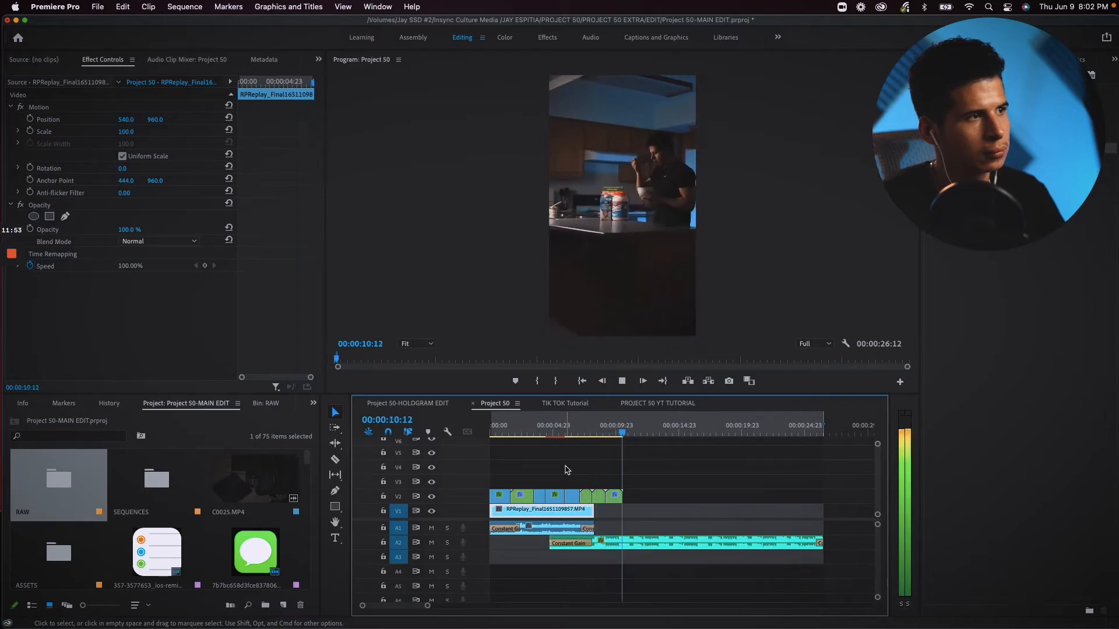
pyautogui.moveTo(630, 438); pyautogui.dragTo(577, 437)
pyautogui.press('space')
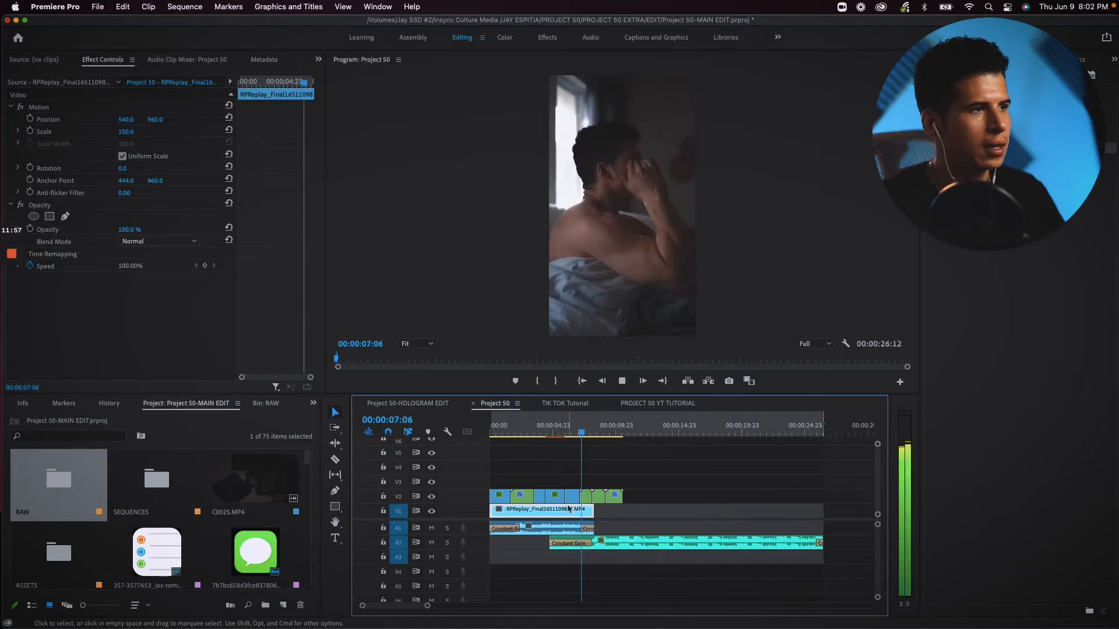
# Turn off the Warp Stabilizer on Nested Sequence 02 and play the shot from about 00:00:06:20.
pyautogui.click(586, 498)
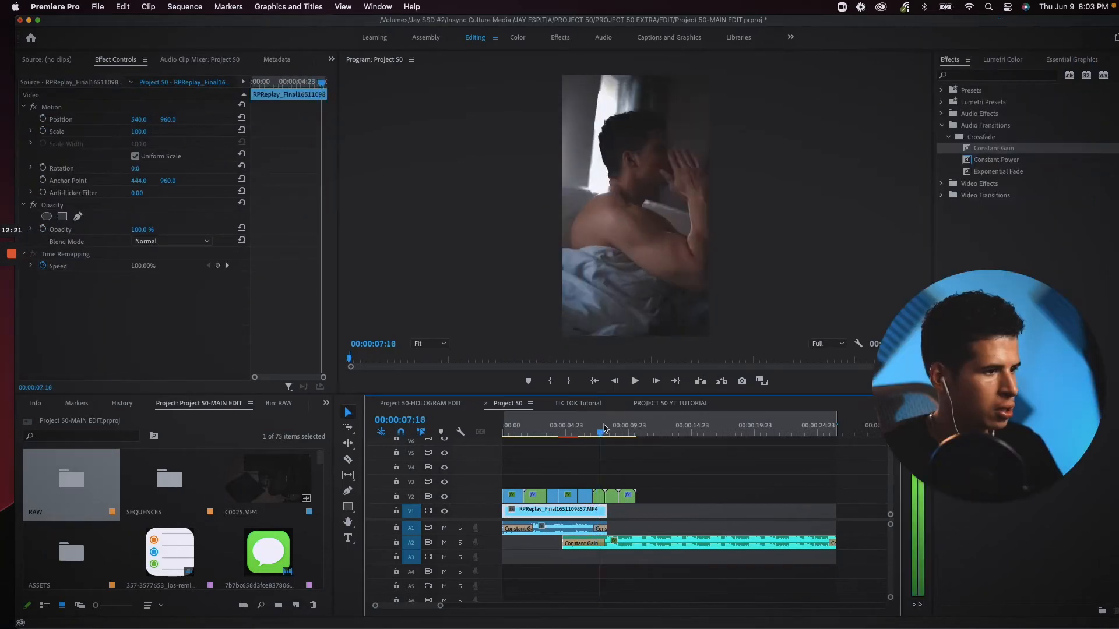
pyautogui.scroll(-2, 278, 278)
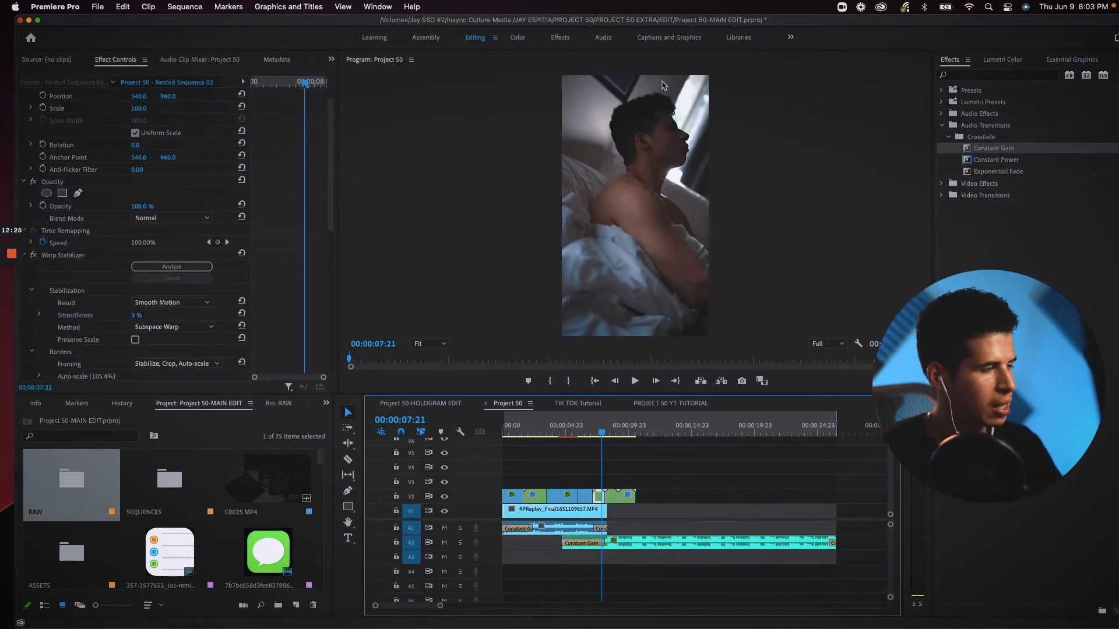
pyautogui.click(33, 255)
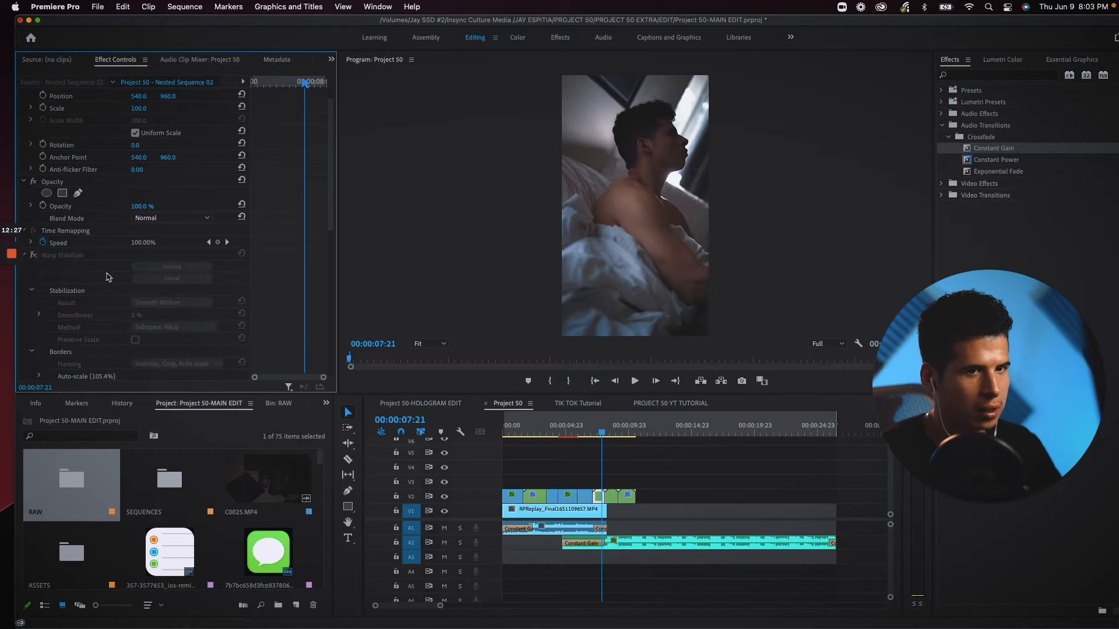
pyautogui.click(602, 437)
pyautogui.press('space')
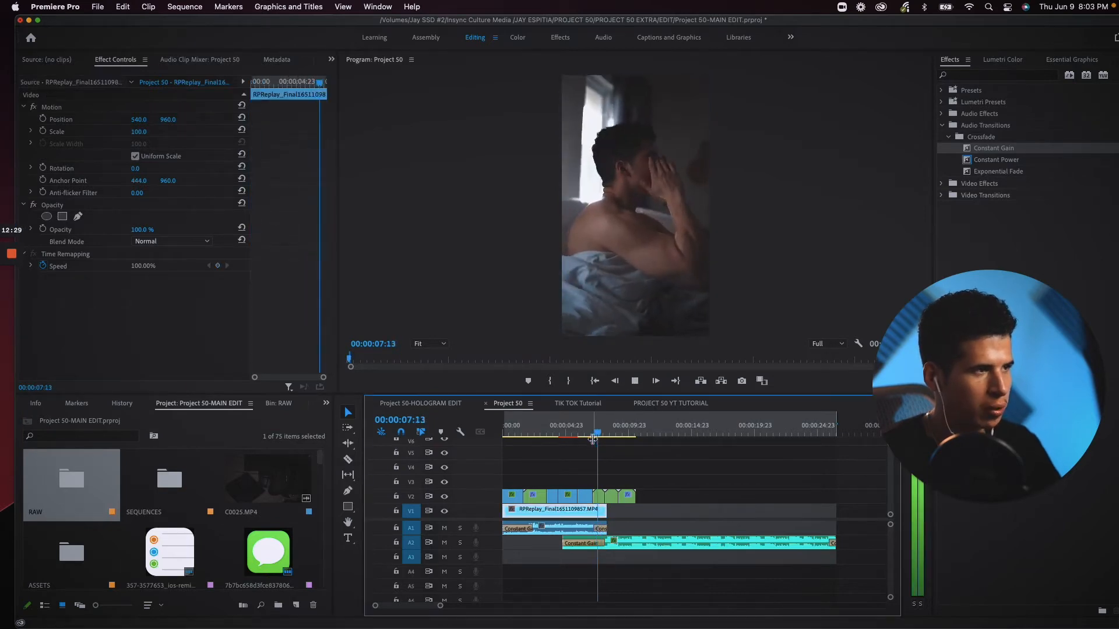
pyautogui.press('space')
pyautogui.moveTo(601, 431); pyautogui.dragTo(589, 433)
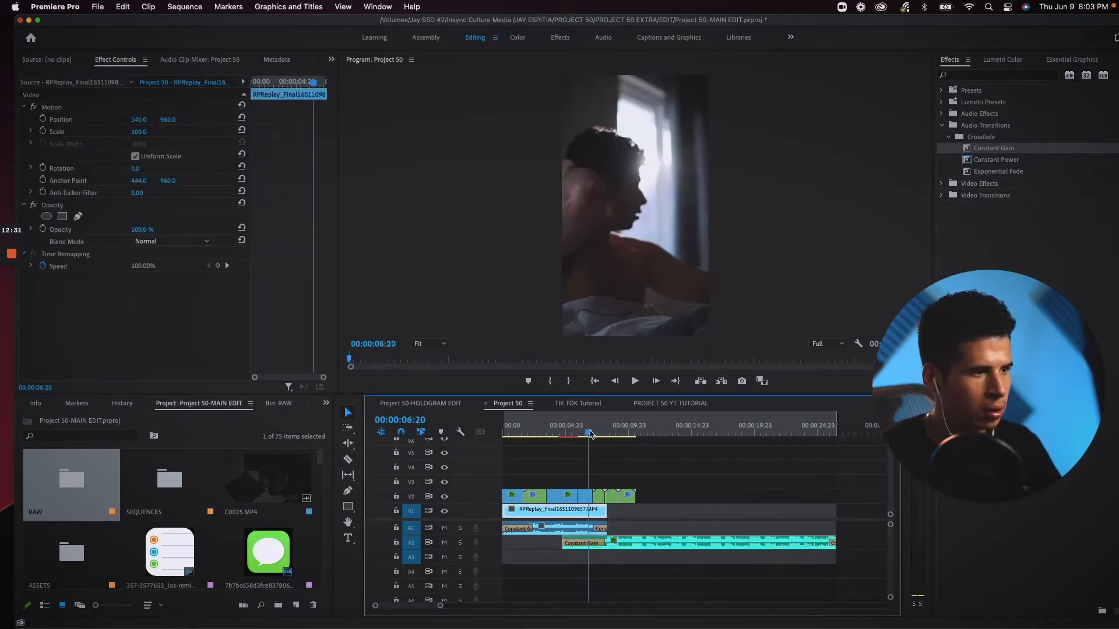
pyautogui.press('space')
pyautogui.press('space')
# Turn the Warp Stabilizer on Nested Sequence 02 back on and replay the shot to compare the motion.
pyautogui.click(600, 500)
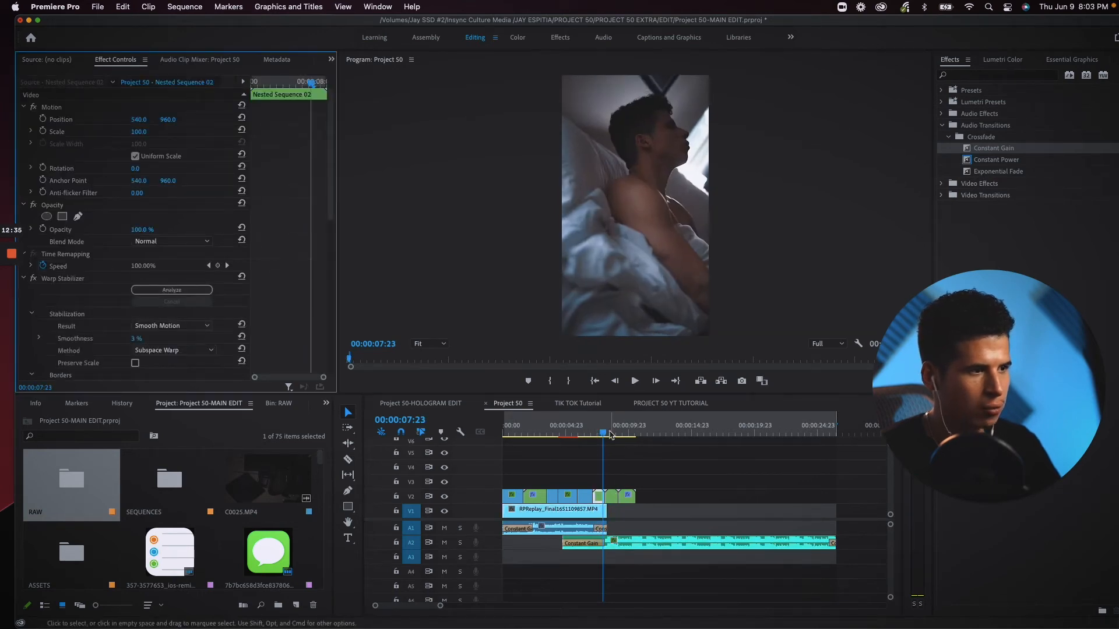
pyautogui.click(590, 432)
pyautogui.press('space')
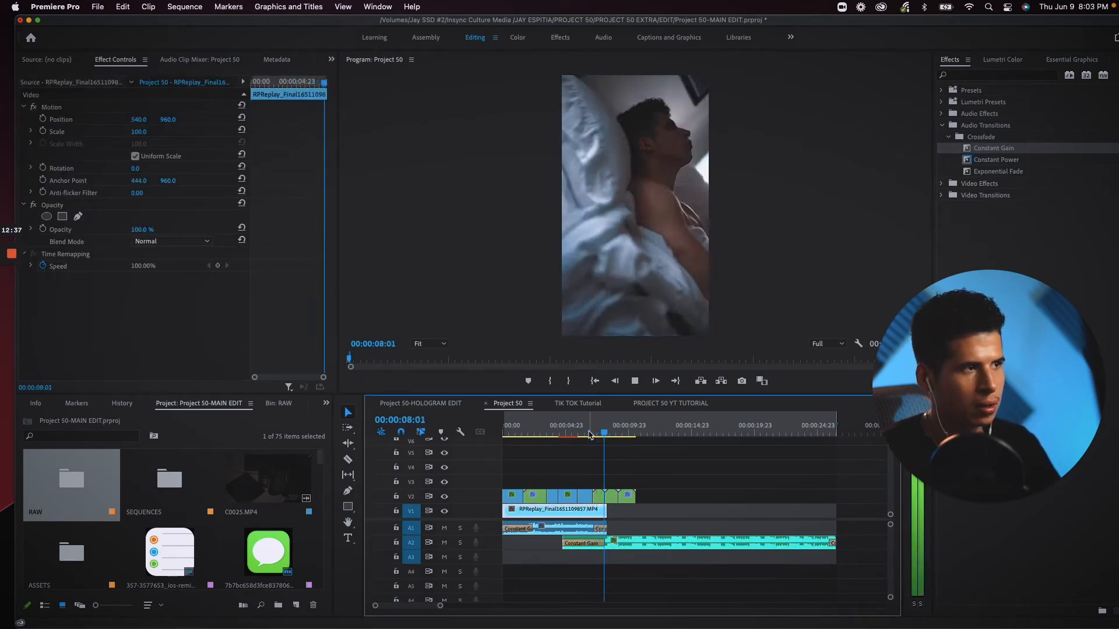
pyautogui.press('space')
# Turn off the Transform effect on Nested Sequence 02 with the playhead at 00:00:08:02.
pyautogui.click(600, 496)
pyautogui.press('Left')
pyautogui.press('Left')
pyautogui.press('Left')
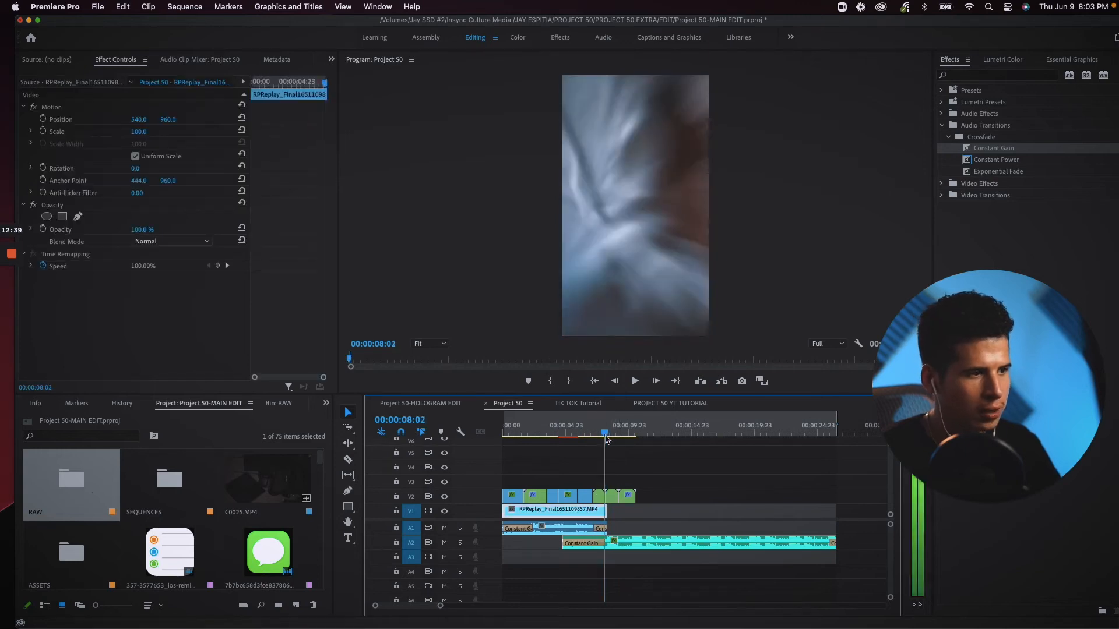
pyautogui.scroll(-10, 222, 174)
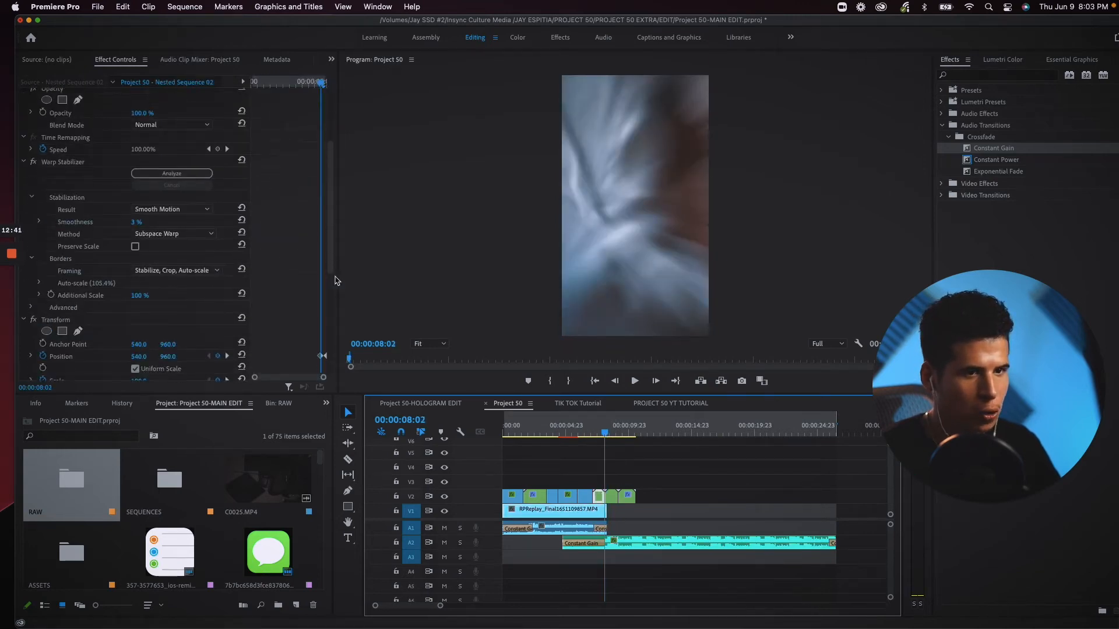
pyautogui.click(33, 133)
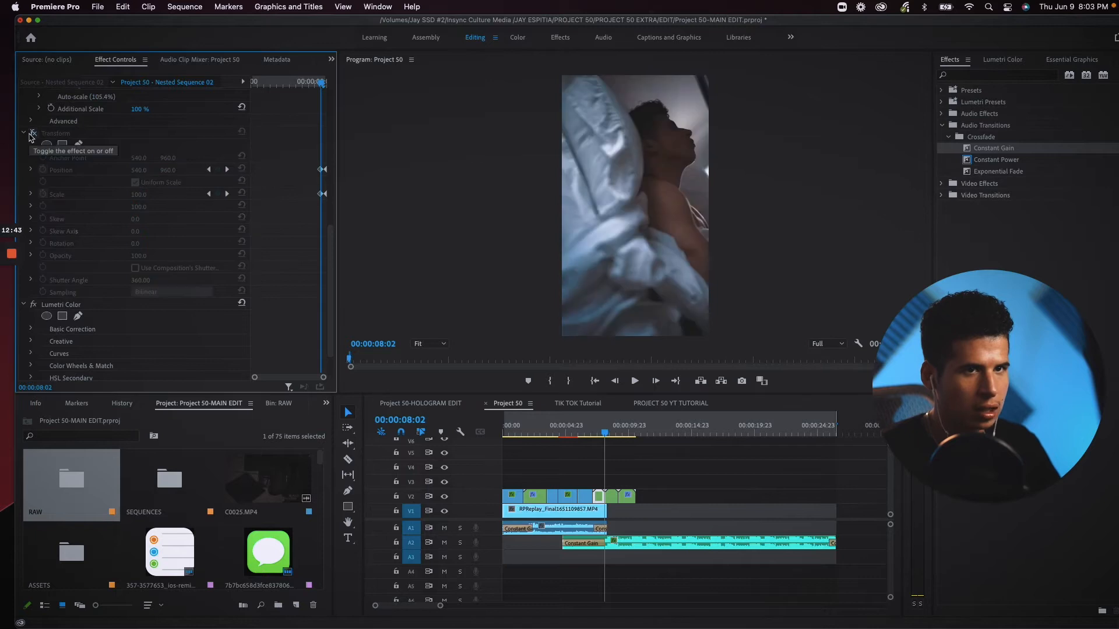
# Turn off the Transform effect on Nested Sequence 01 and play across the cut between the two nested clips.
pyautogui.click(614, 496)
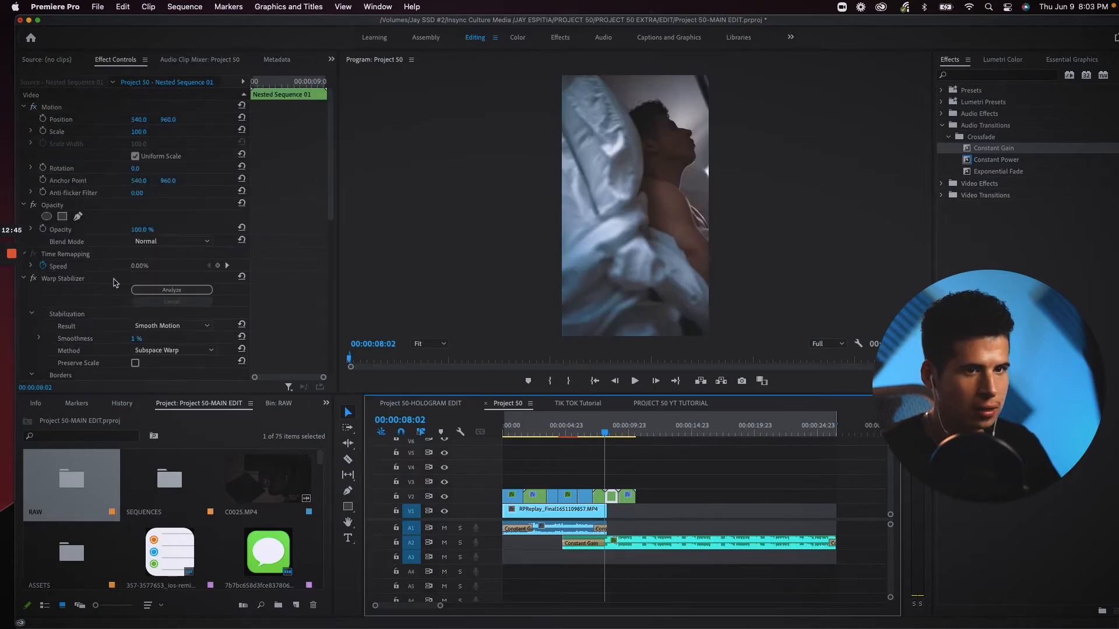
pyautogui.scroll(-10, 115, 283)
pyautogui.click(34, 157)
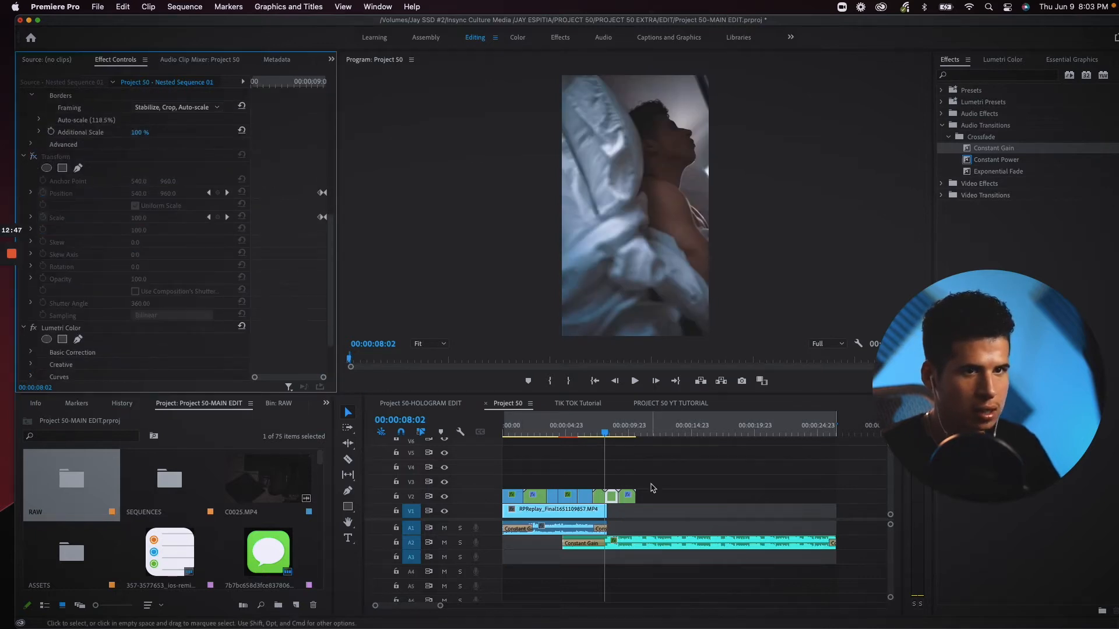
pyautogui.click(604, 435)
pyautogui.press('space')
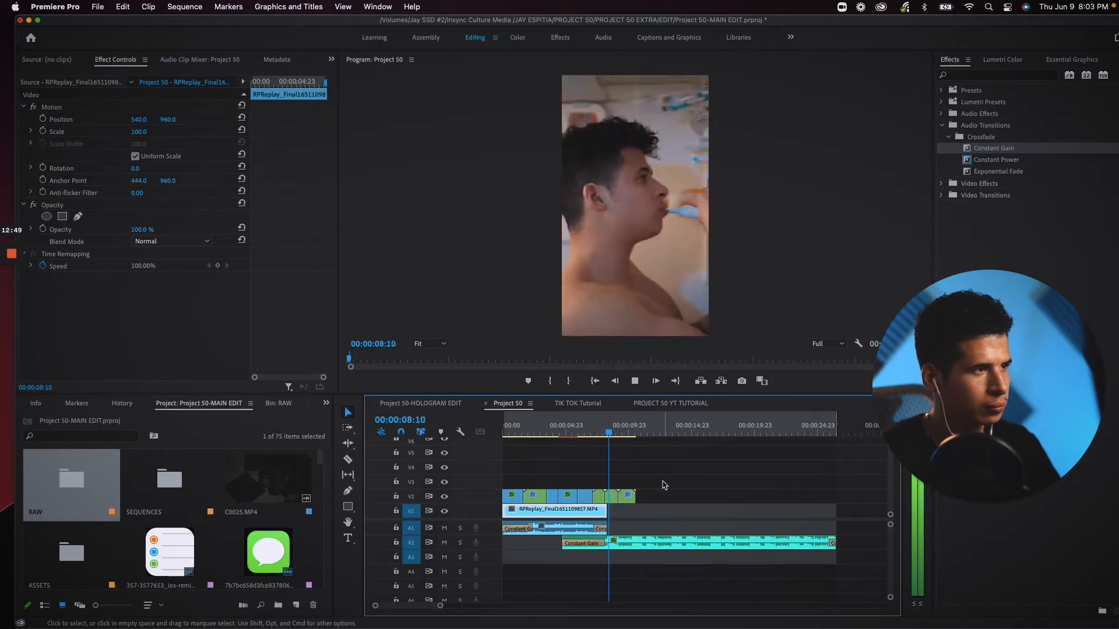
# Step frame by frame around 00:00:08:04 to examine the zoom blur transition between the nested clips.
pyautogui.moveTo(610, 426); pyautogui.dragTo(608, 425)
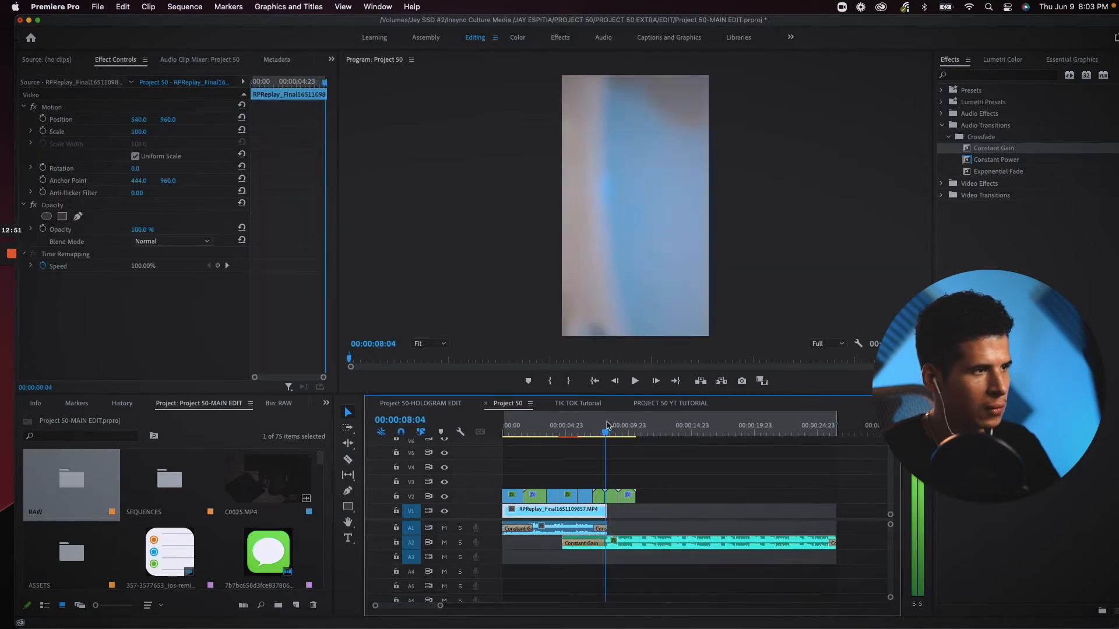
pyautogui.press('Right')
pyautogui.press('Right')
pyautogui.press('Left')
pyautogui.press('Left')
pyautogui.press('Left')
pyautogui.press('Right')
pyautogui.press('Right')
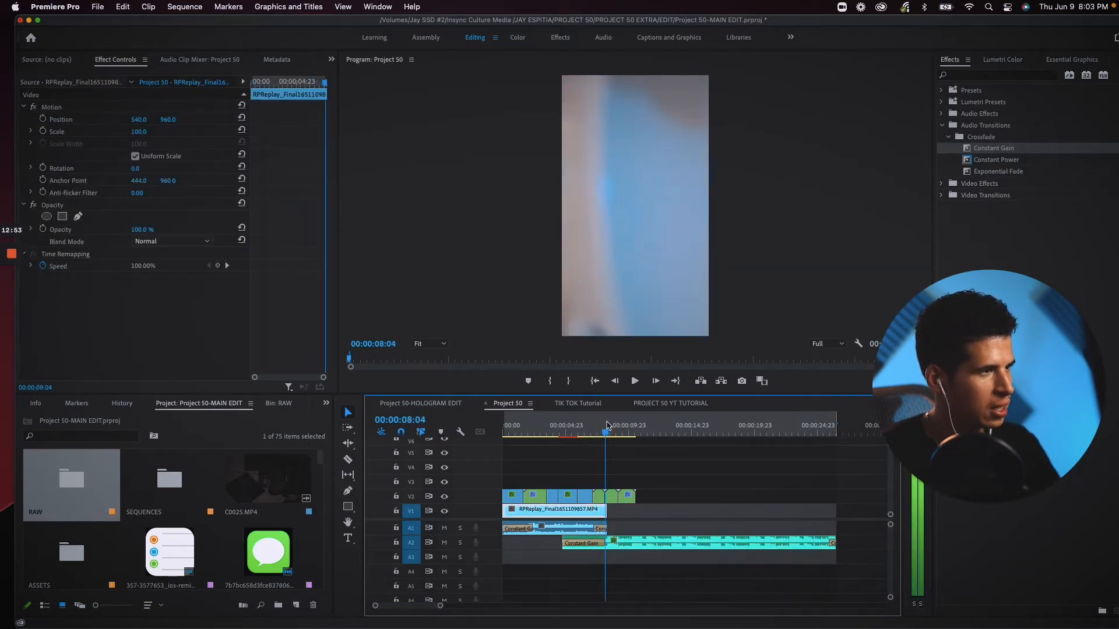
# Turn the Transform effect back on for Nested Sequence 02 and Nested Sequence 01 with the playhead at 00:00:08:00.
pyautogui.press('Left')
pyautogui.press('Left')
pyautogui.press('Left')
pyautogui.press('Left')
pyautogui.click(599, 496)
pyautogui.scroll(-5, 56, 280)
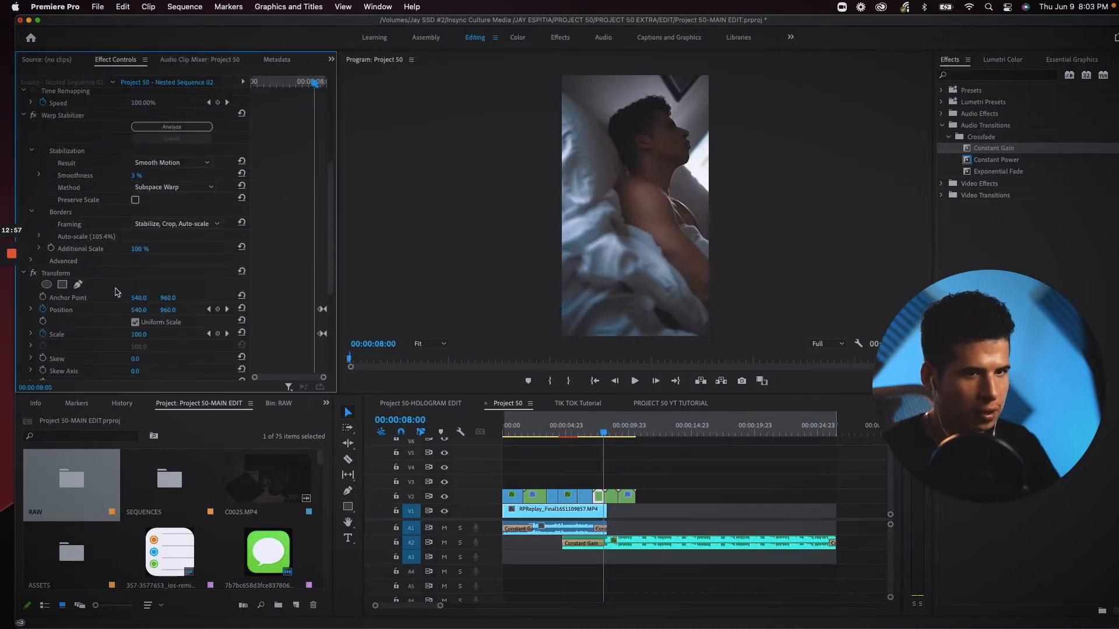
pyautogui.click(612, 496)
pyautogui.scroll(-3, 41, 321)
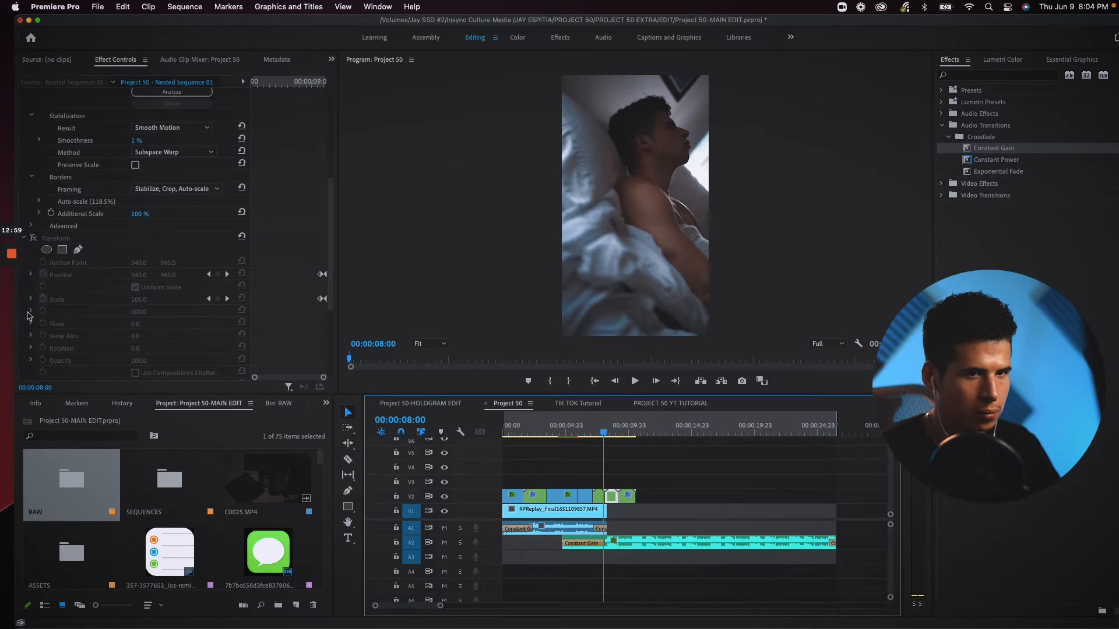
pyautogui.click(601, 452)
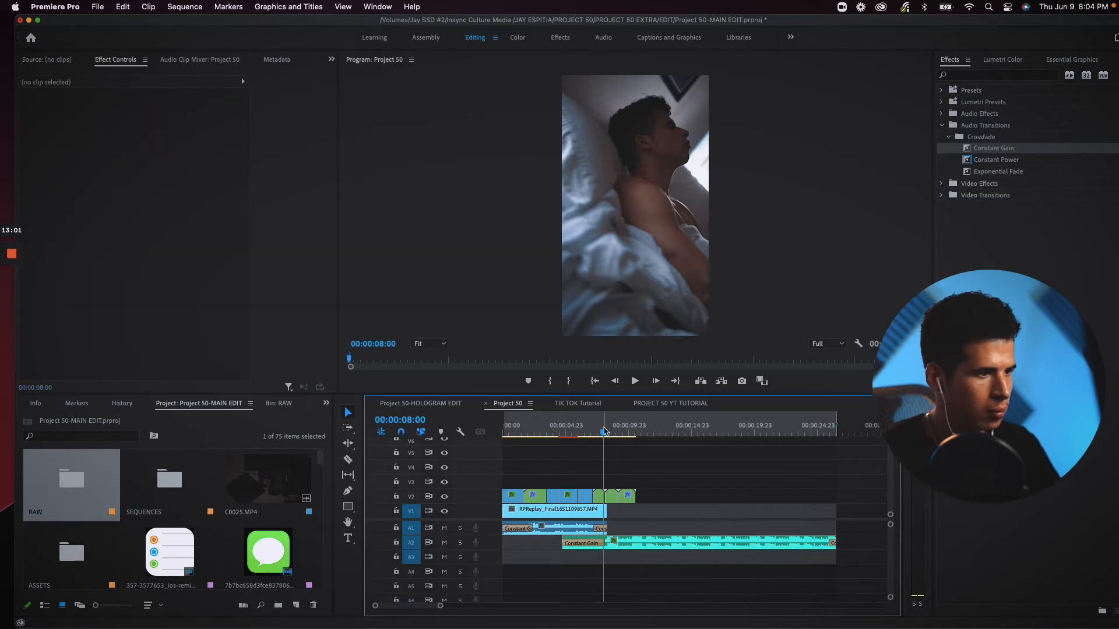
# Replay the cut between the two nested clips, step through its frames and scrub to 00:00:08:14 to examine the transition.
pyautogui.press('space')
pyautogui.press('space')
pyautogui.click(605, 433)
pyautogui.press('Left')
pyautogui.press('Left')
pyautogui.press('Right')
pyautogui.press('Right')
pyautogui.press('Right')
pyautogui.moveTo(606, 436); pyautogui.dragTo(612, 437)
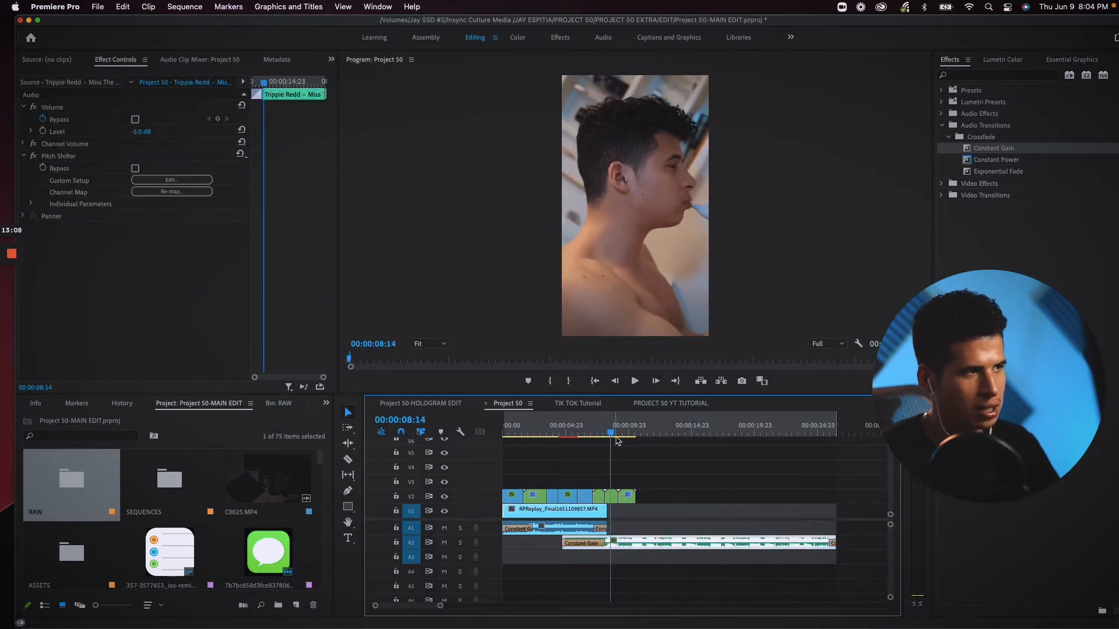
# Examine the Transform effect's Shutter Angle setting on Nested Sequence 01.
pyautogui.click(611, 495)
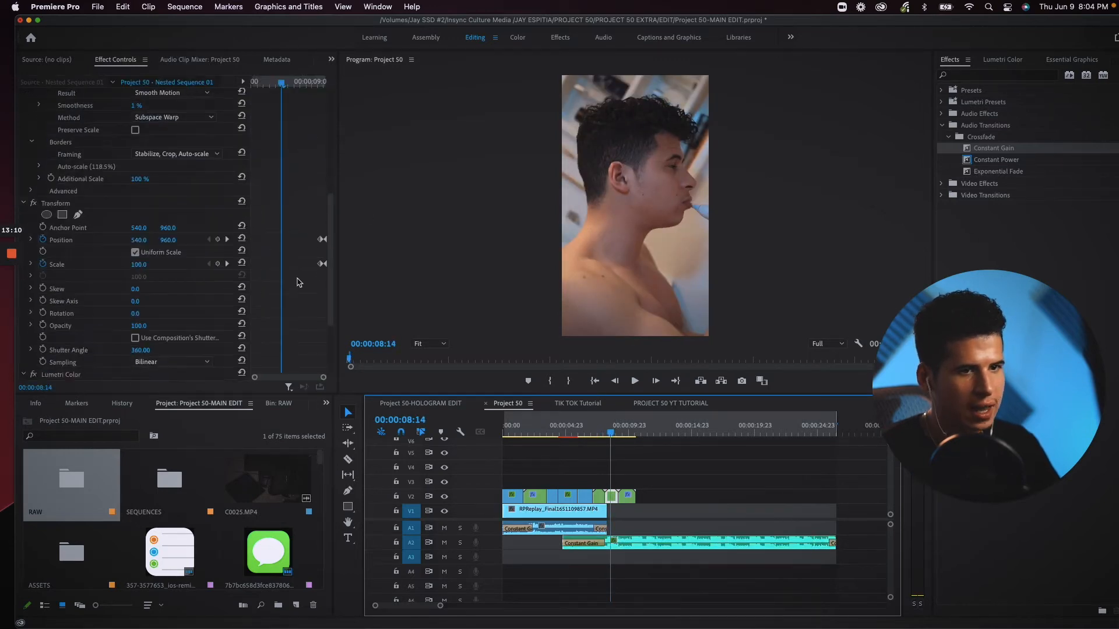
pyautogui.scroll(2, 304, 279)
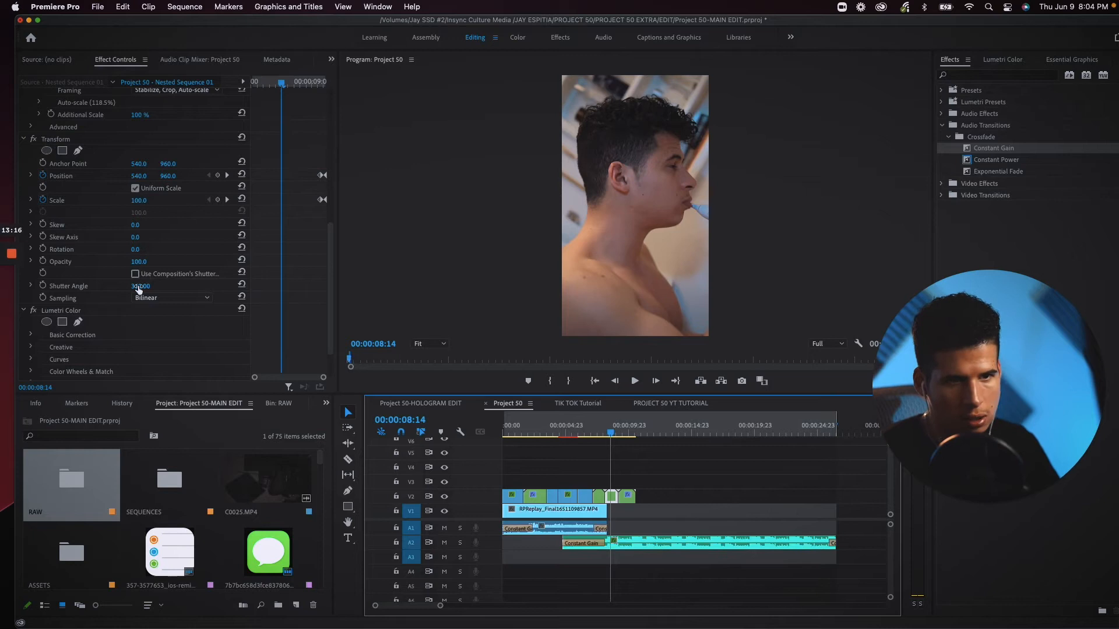
pyautogui.moveTo(150, 288); pyautogui.dragTo(110, 288)
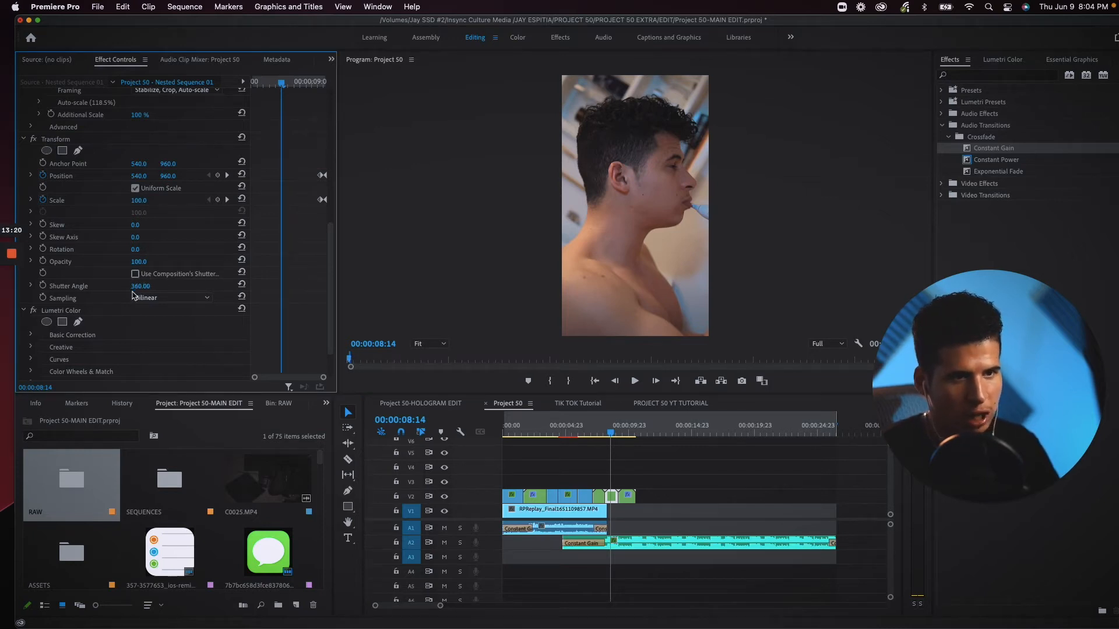
pyautogui.scroll(1, 167, 264)
# Step through the last frames of Nested Sequence 01, from 00:00:09:02 to 00:00:09:04, to examine its Transform Position and Scale keyframes.
pyautogui.moveTo(288, 78); pyautogui.dragTo(320, 68)
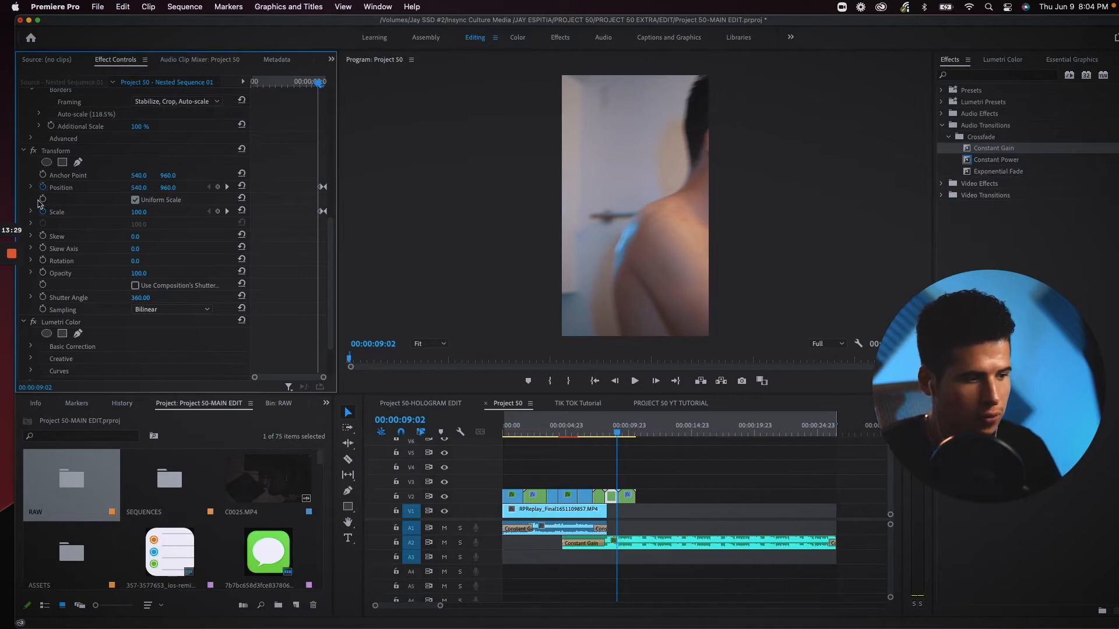
pyautogui.press('Right')
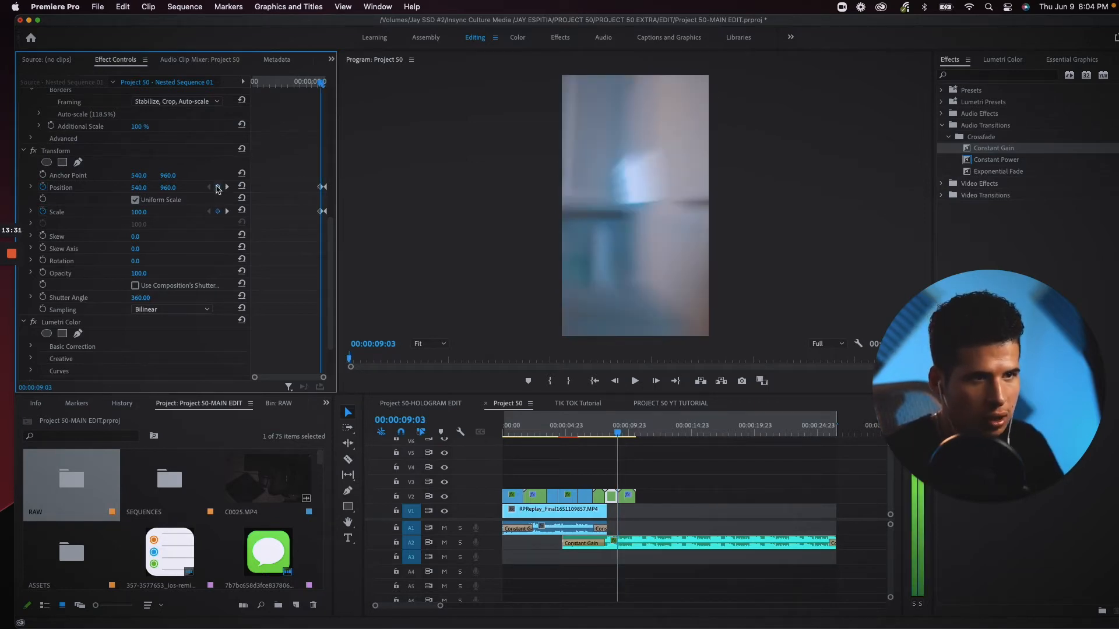
pyautogui.press('Right')
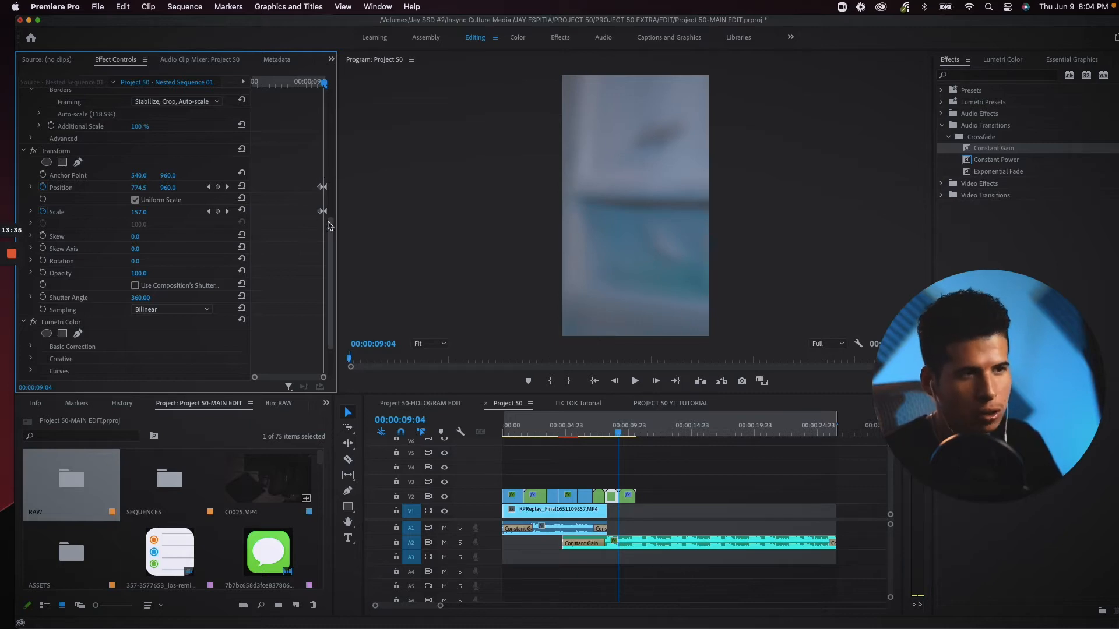
pyautogui.press('Right')
pyautogui.press('Left')
pyautogui.click(611, 499)
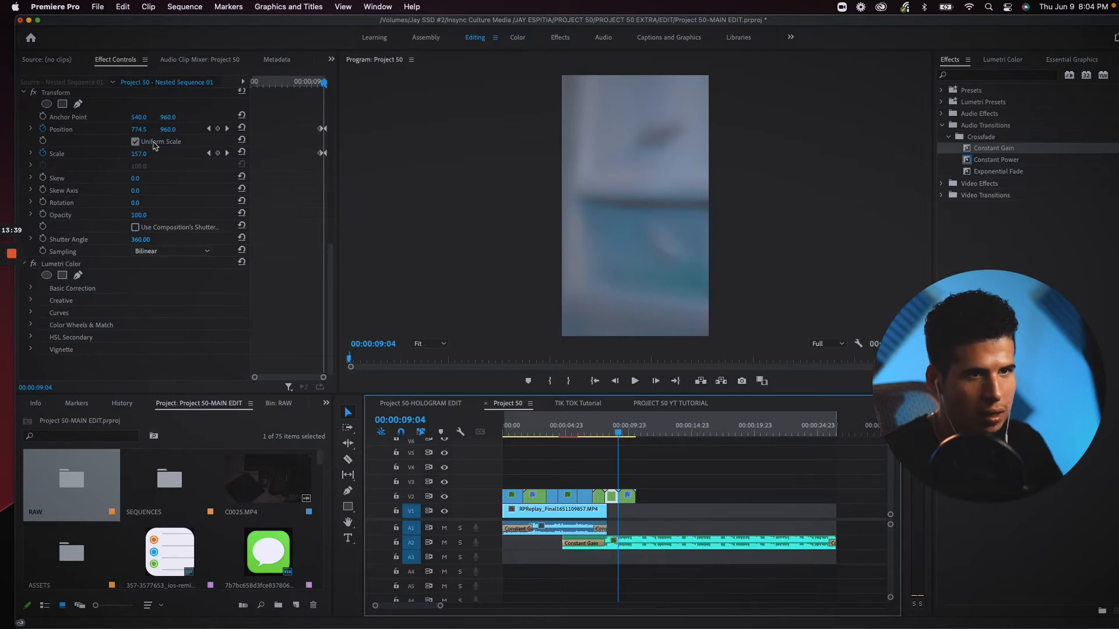
pyautogui.press('Left')
pyautogui.press('Right')
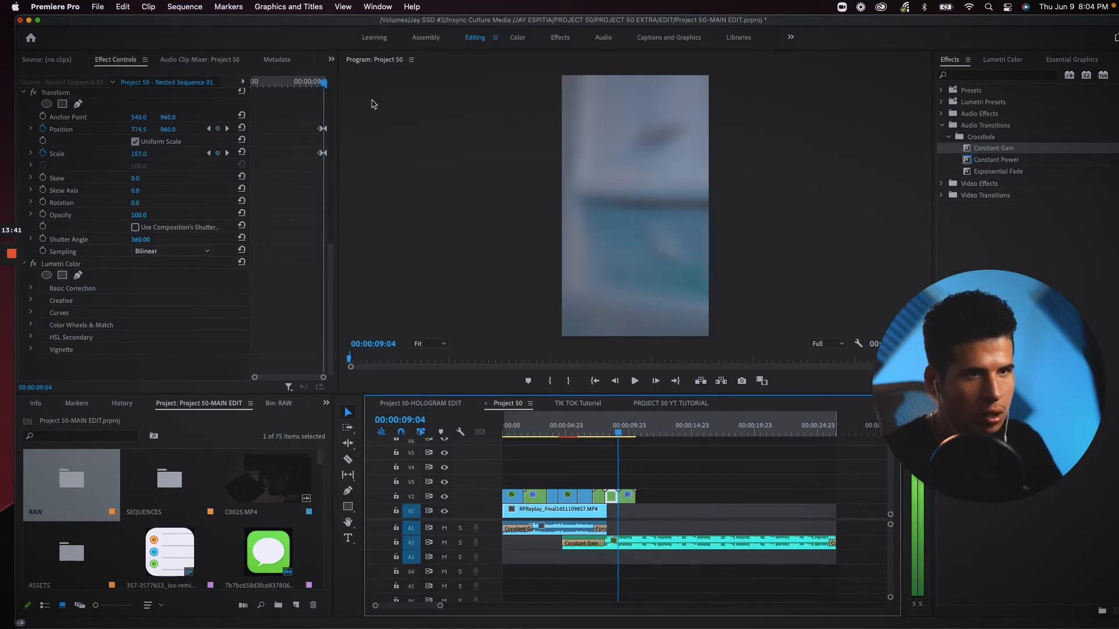
pyautogui.click(327, 85)
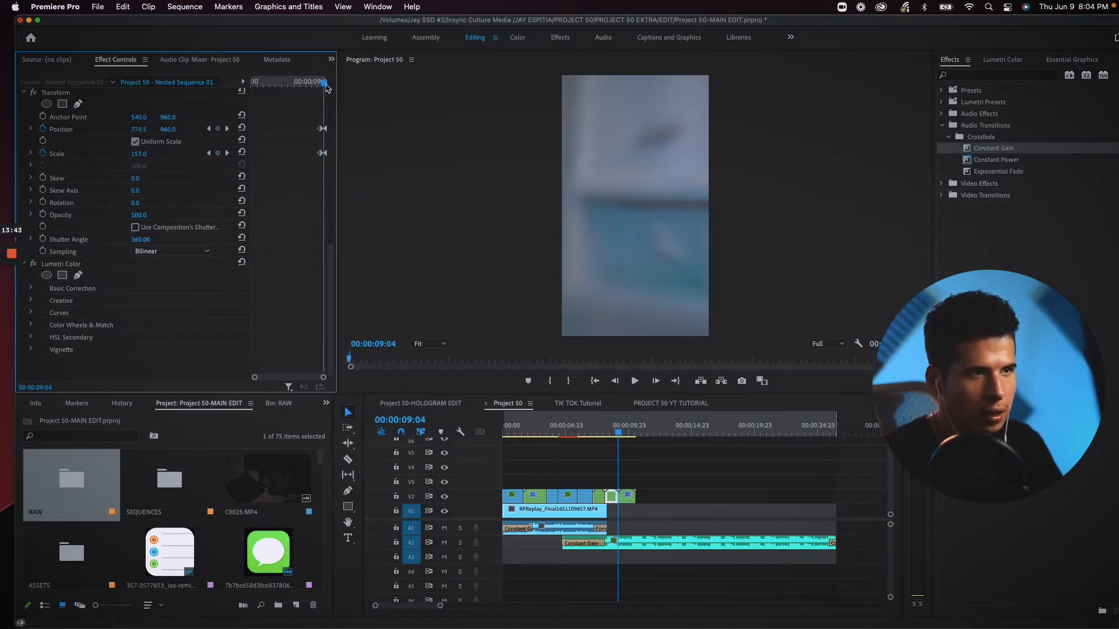
pyautogui.moveTo(327, 85); pyautogui.dragTo(324, 84)
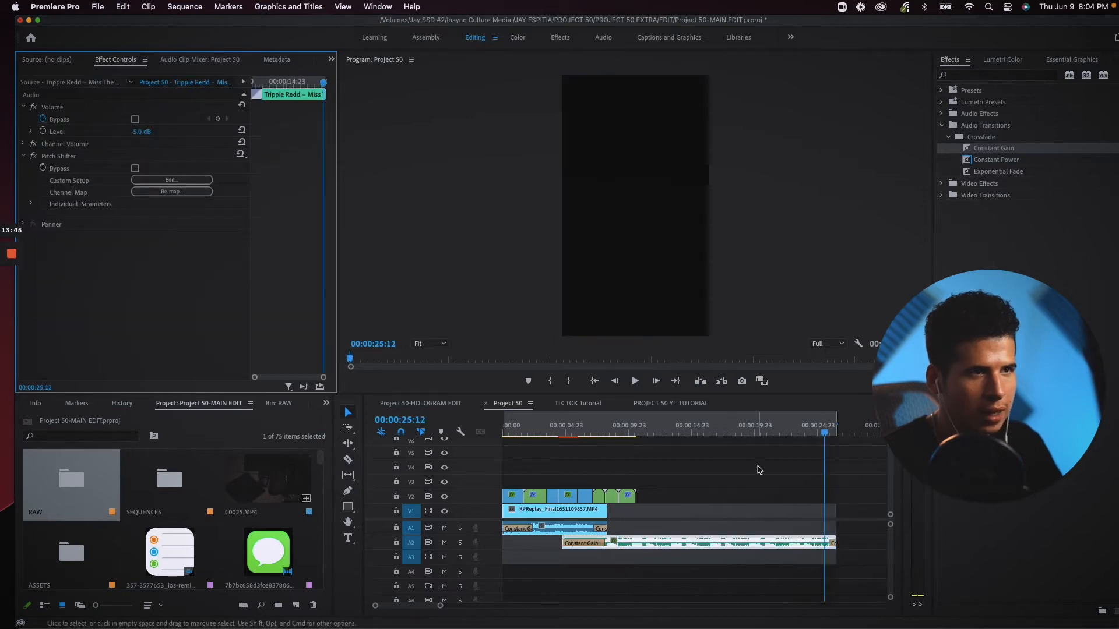
# Replay the sequence through the cut into the kitchen clip and scrub around that transition.
pyautogui.click(587, 428)
pyautogui.press('space')
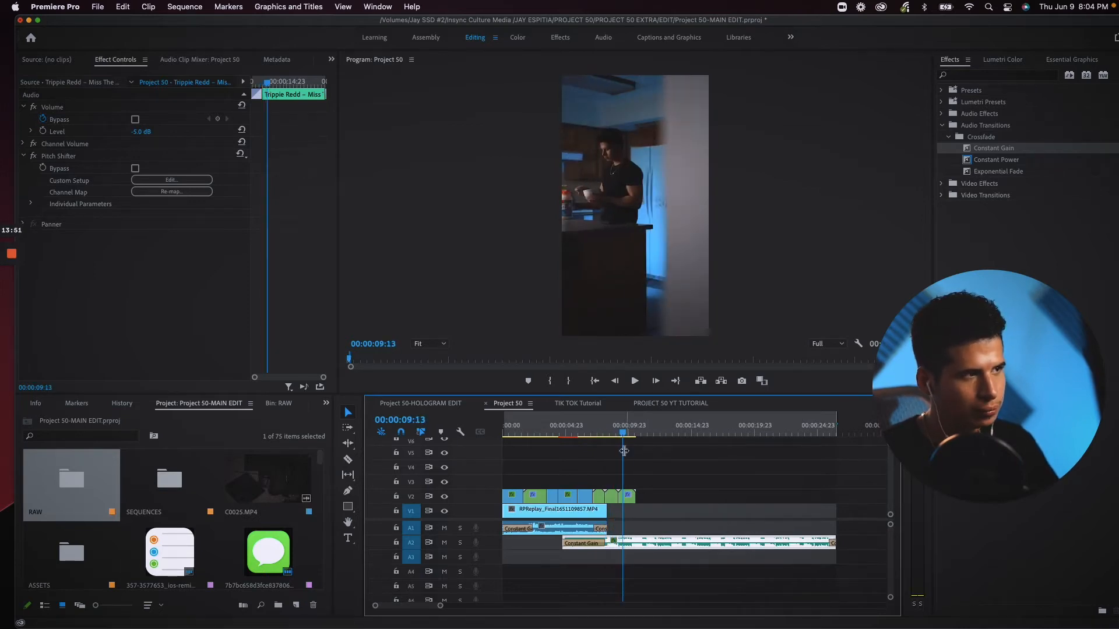
pyautogui.click(618, 435)
pyautogui.moveTo(618, 437); pyautogui.dragTo(621, 435)
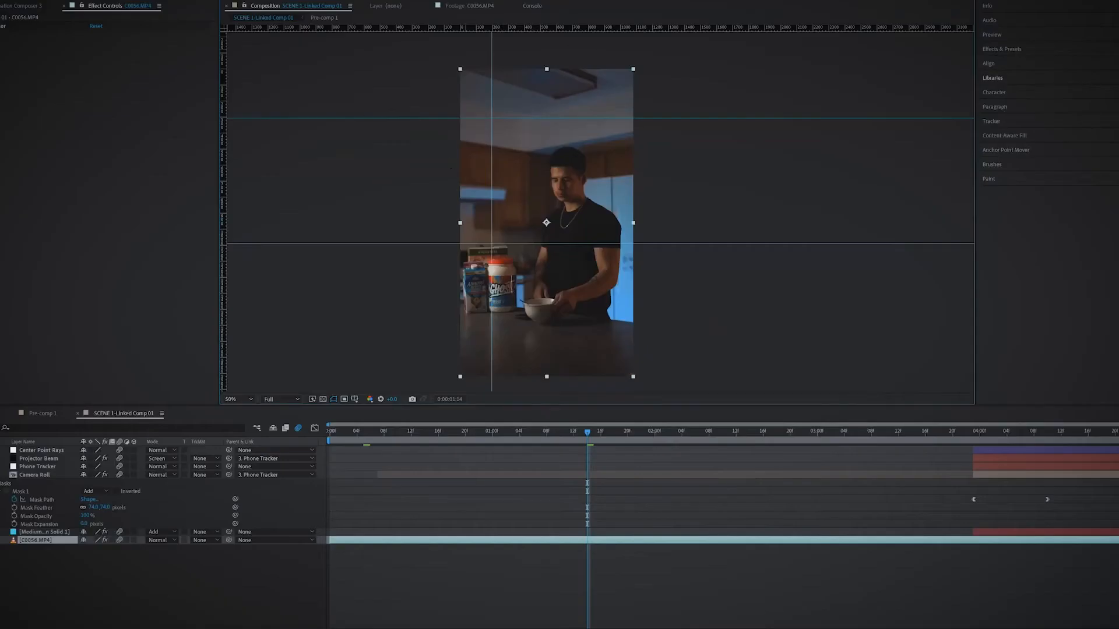
# Switch to After Effects and toggle the colour effect on C0056.MP4 in SCENE 1-Linked Comp 01 to compare the footage.
pyautogui.click(2, 26)
pyautogui.click(1, 26)
pyautogui.click(2, 26)
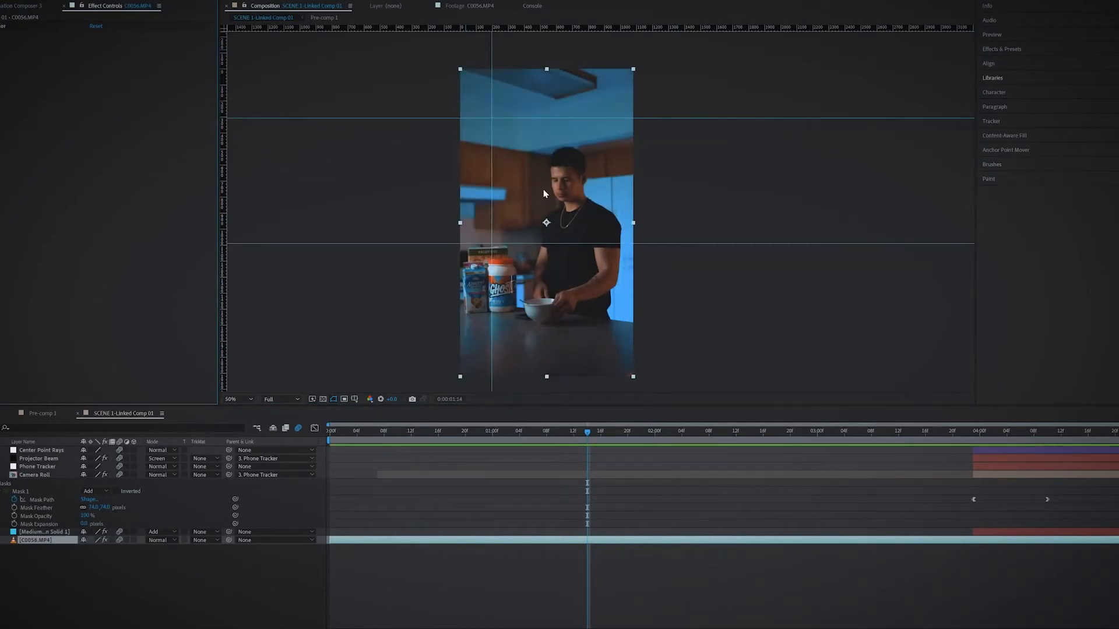
pyautogui.click(1, 26)
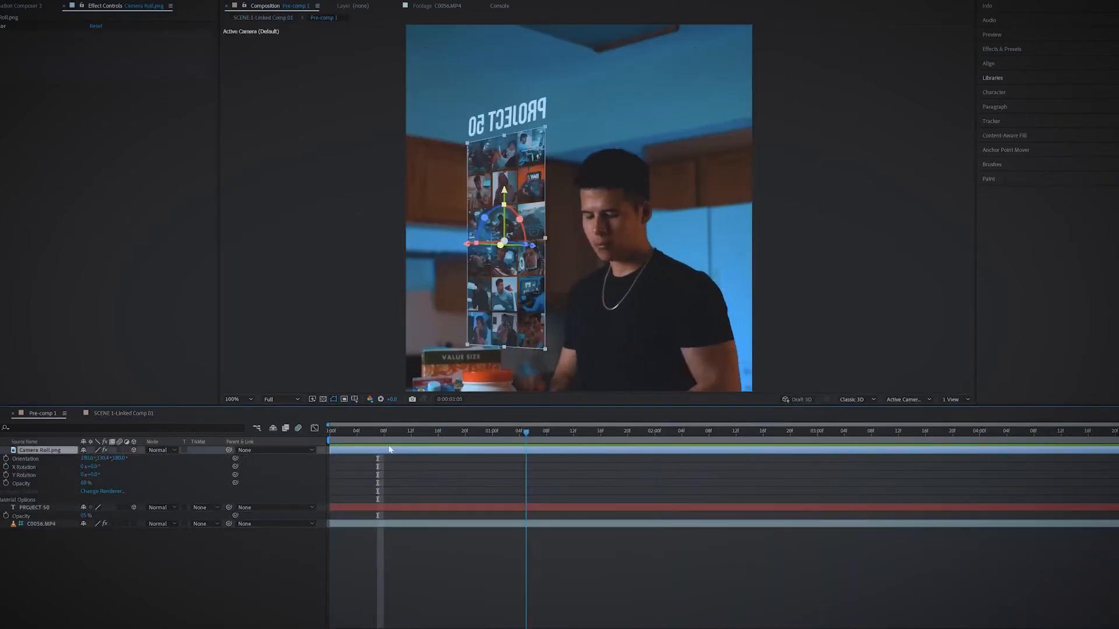
# Preview Pre-comp 1 from its start to examine the Camera Roll.png and PROJECT 50 layers over the footage.
pyautogui.press('space')
pyautogui.click(537, 200)
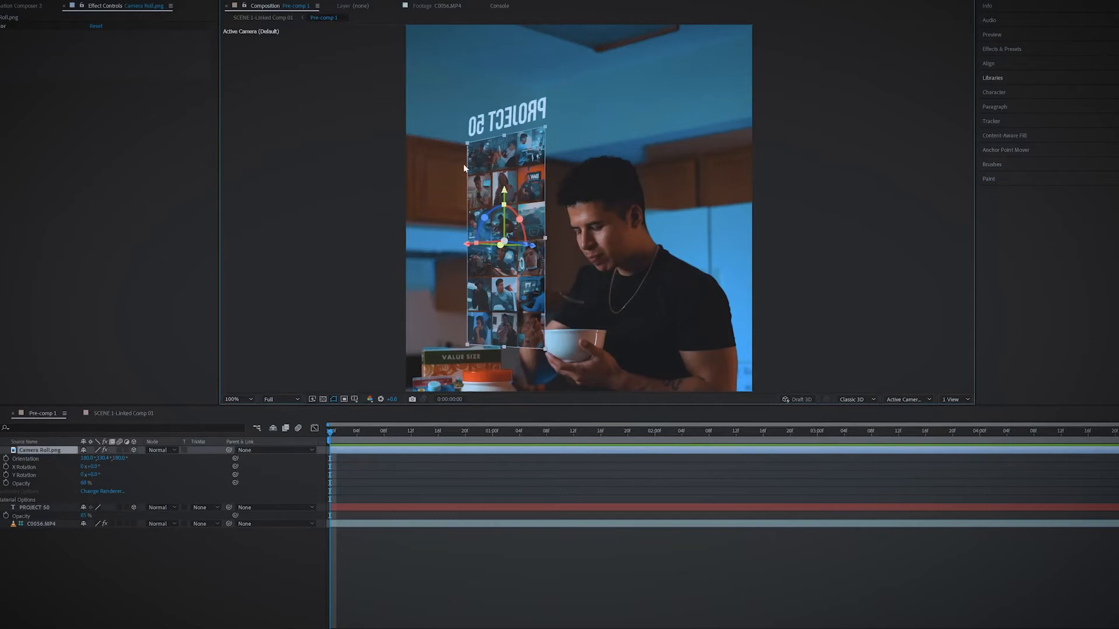
pyautogui.moveTo(336, 433)
pyautogui.mouseDown()
pyautogui.moveTo(628, 410)
pyautogui.moveTo(334, 427)
pyautogui.mouseUp()
pyautogui.press('space')
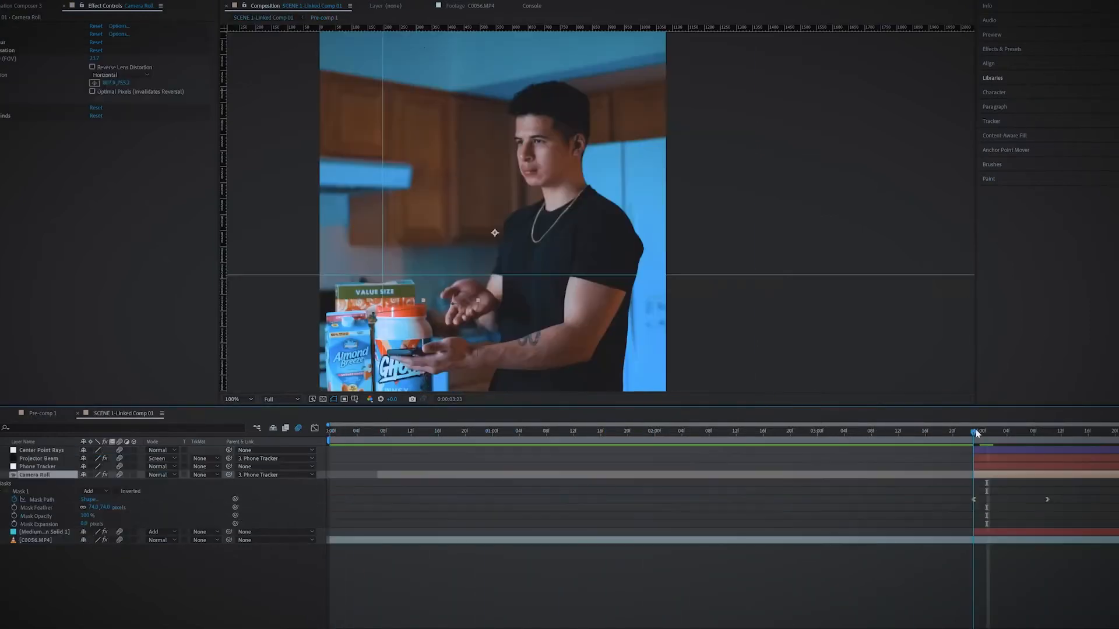
# Turn on the Glow 2 effect on the Camera Roll layer in SCENE 1-Linked Comp 01, with the playhead at 0:00:04:10.
pyautogui.moveTo(978, 434); pyautogui.dragTo(1028, 434)
pyautogui.click(470, 147)
pyautogui.doubleClick(471, 147)
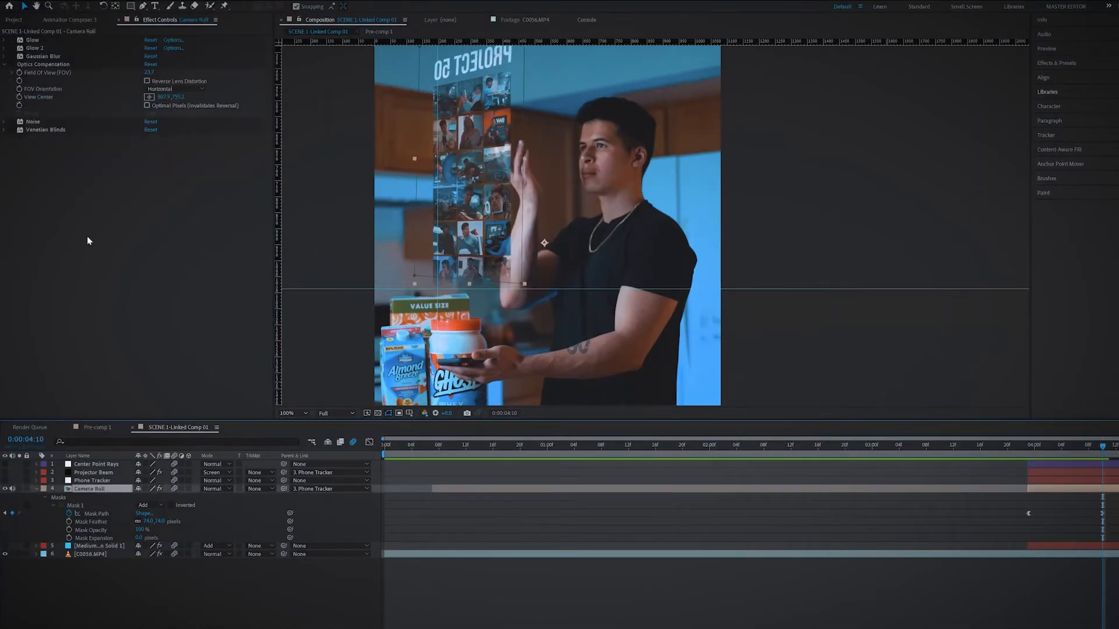
pyautogui.press('.')
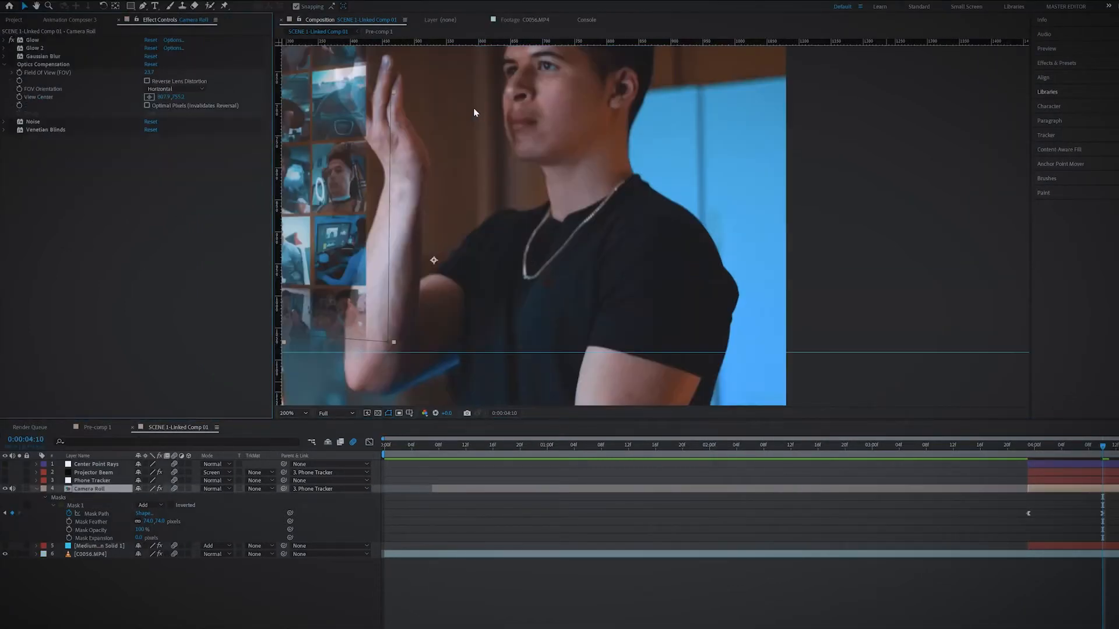
pyautogui.moveTo(451, 175); pyautogui.dragTo(796, 417)
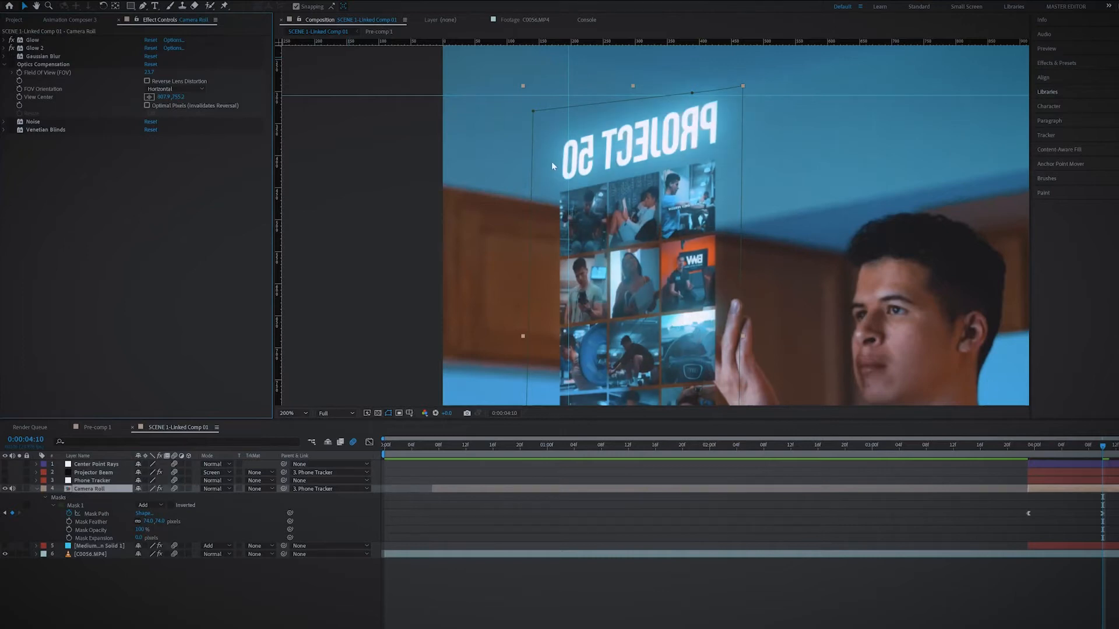
# Turn on the Gaussian Blur and Optics Compensation effects on the Camera Roll layer.
pyautogui.press('.')
pyautogui.click(14, 58)
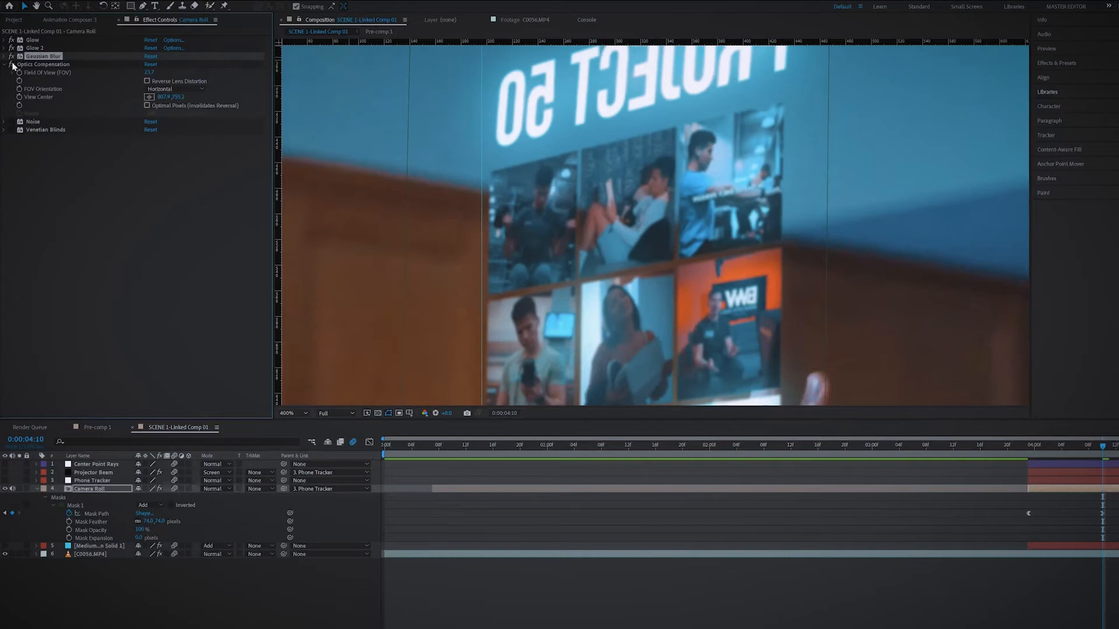
pyautogui.scroll(-2, 636, 270)
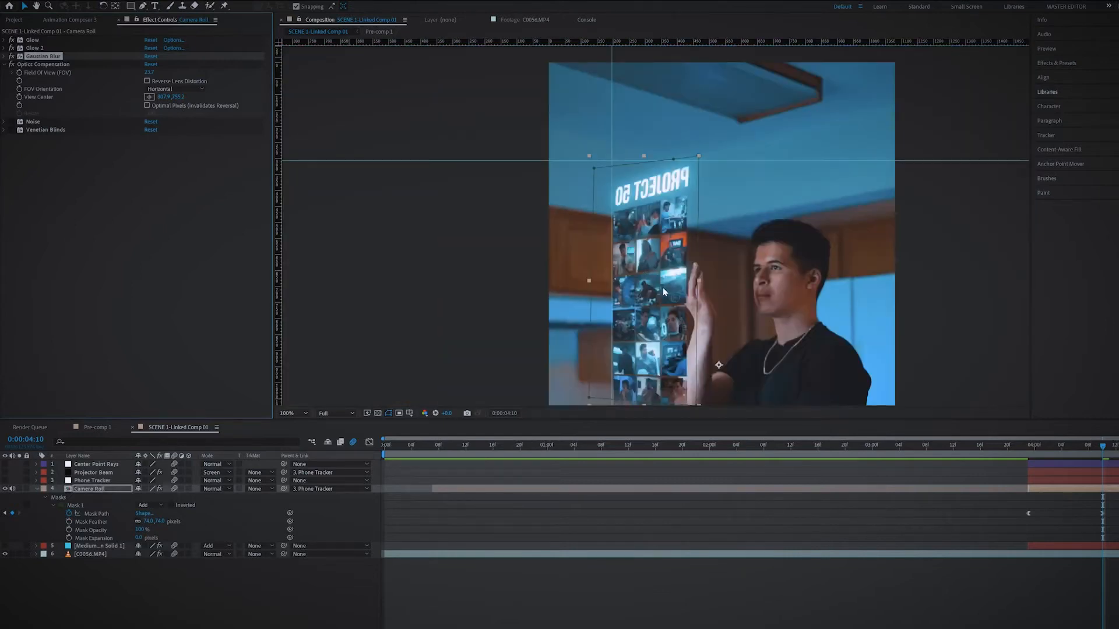
pyautogui.scroll(1, 665, 291)
pyautogui.scroll(-1, 664, 295)
# Try different Field Of View values for Optics Compensation on the Camera Roll layer.
pyautogui.press('space')
pyautogui.moveTo(665, 307); pyautogui.dragTo(619, 334)
pyautogui.scroll(1, 659, 237)
pyautogui.press('space')
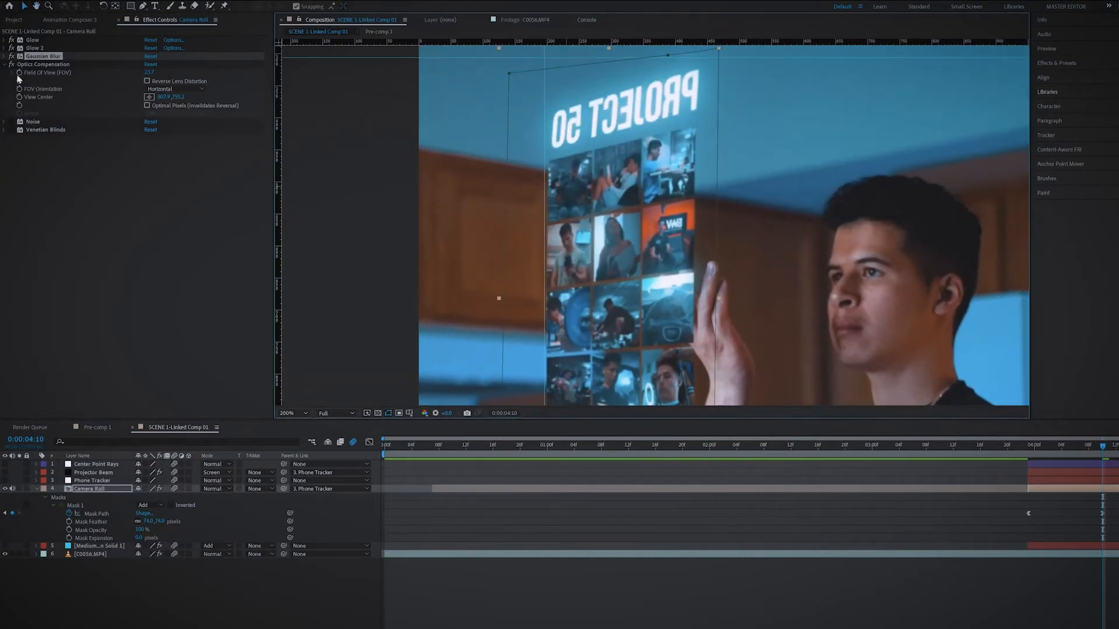
pyautogui.moveTo(150, 72); pyautogui.dragTo(431, 105)
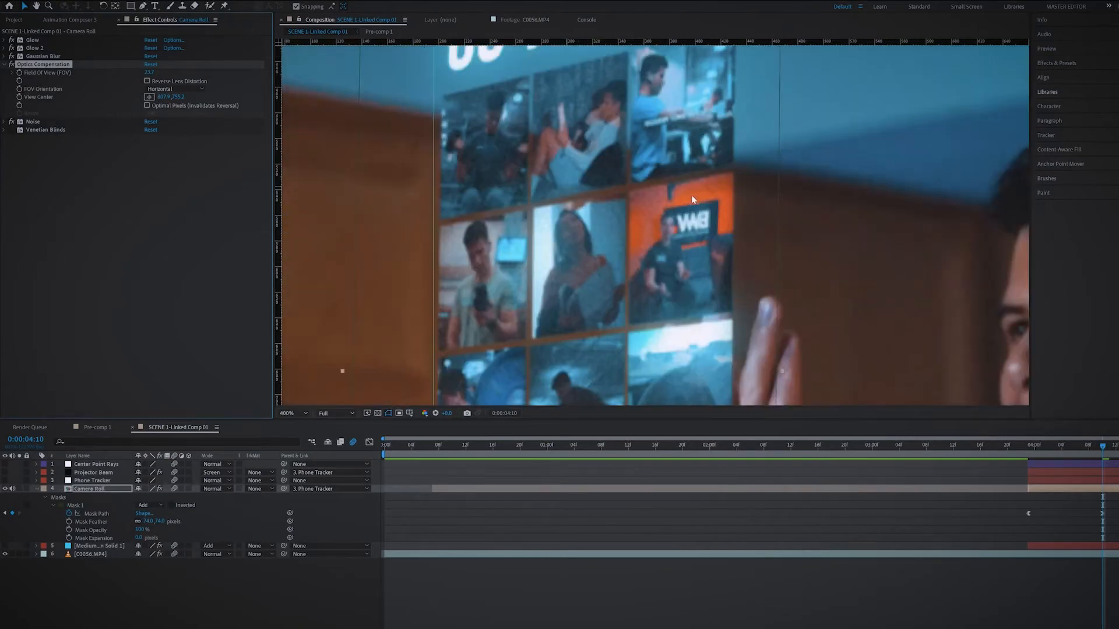
# Turn on the Noise and Venetian Blinds effects on the Camera Roll layer and expand the Venetian Blinds settings.
pyautogui.click(12, 131)
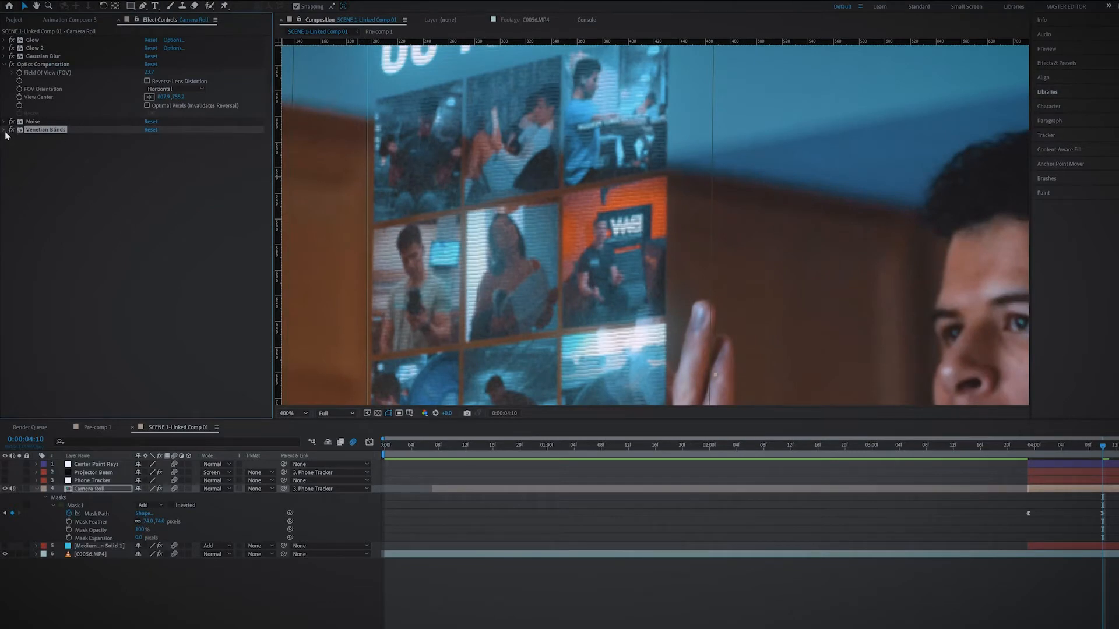
pyautogui.click(4, 130)
pyautogui.moveTo(162, 161); pyautogui.dragTo(162, 161)
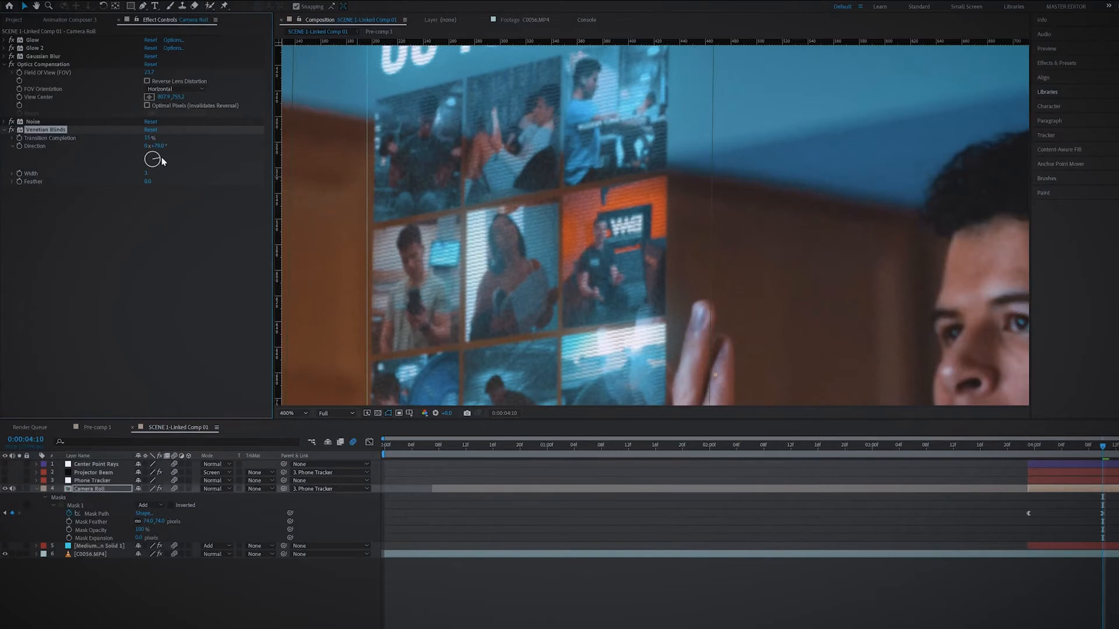
# Show the Medium Cyan Solid 1 layer at 0:00:04:09 and turn on its Fractal Noise and Tint effects.
pyautogui.scroll(-5, 742, 212)
pyautogui.click(1084, 446)
pyautogui.moveTo(1089, 451); pyautogui.dragTo(1097, 451)
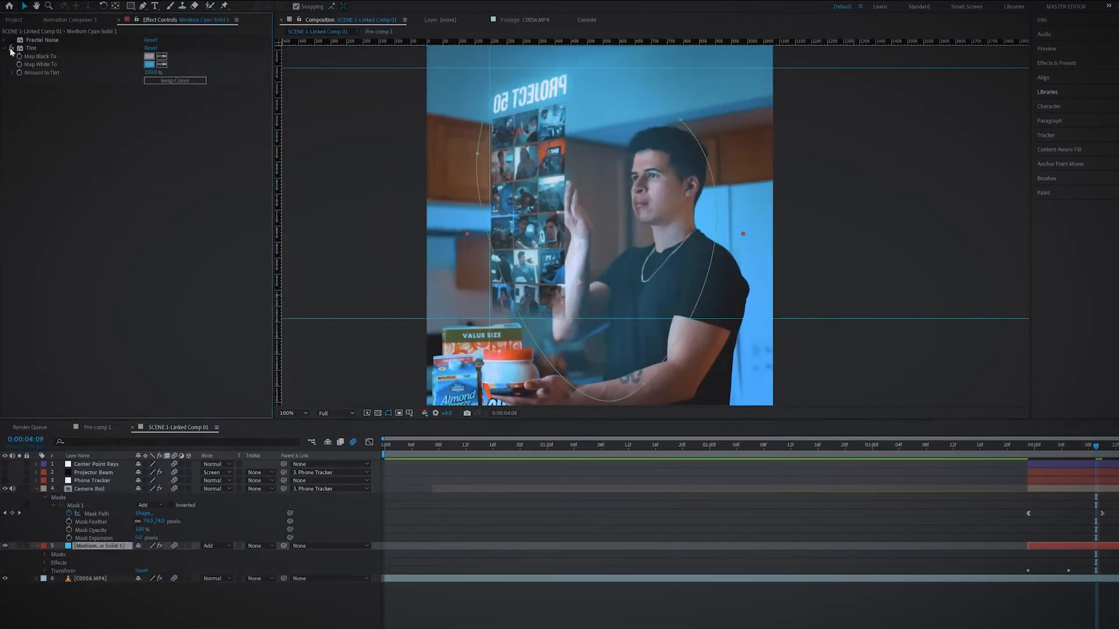
pyautogui.click(11, 48)
pyautogui.click(11, 40)
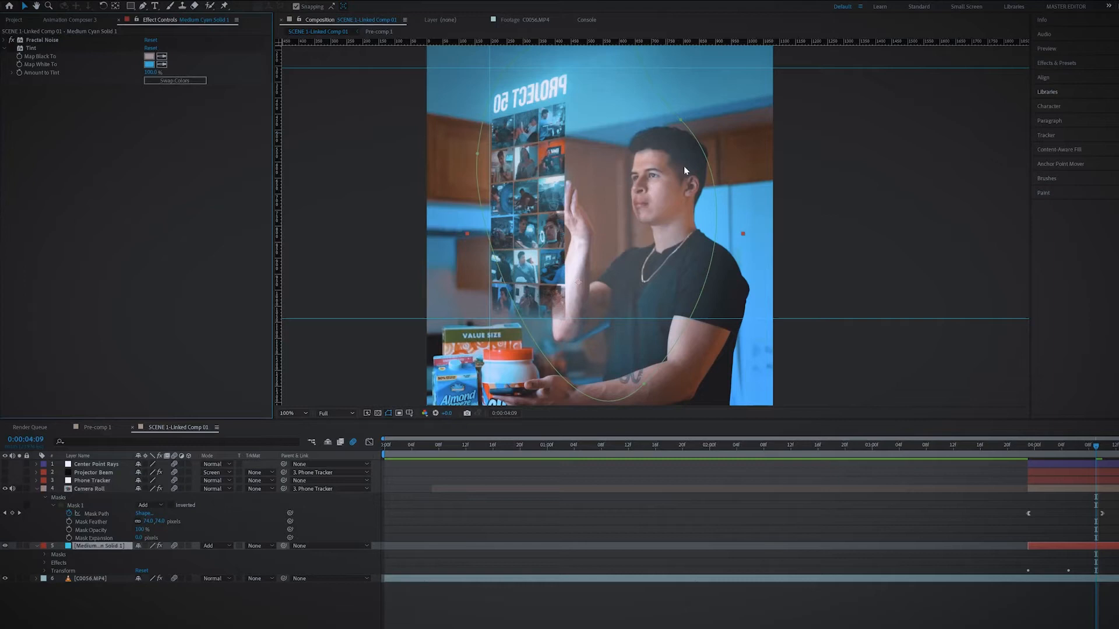
pyautogui.click(11, 49)
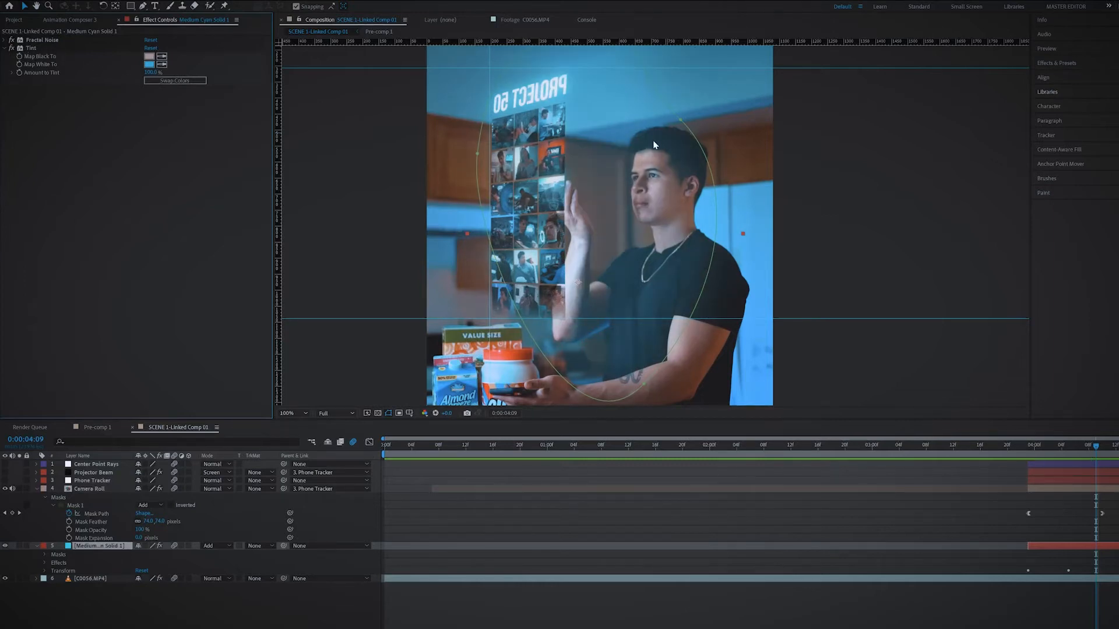
# Turn off Fractal Noise on the Projector Beam layer and set the layer's blending mode to Normal at 0:00:04:04.
pyautogui.scroll(2, 654, 144)
pyautogui.click(531, 257)
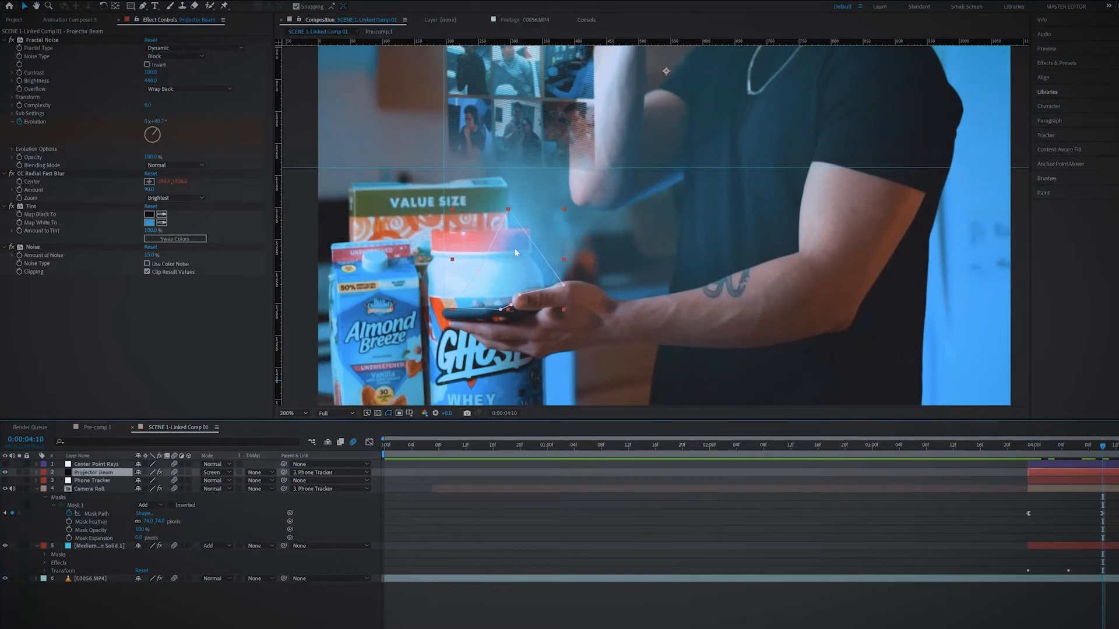
pyautogui.click(12, 40)
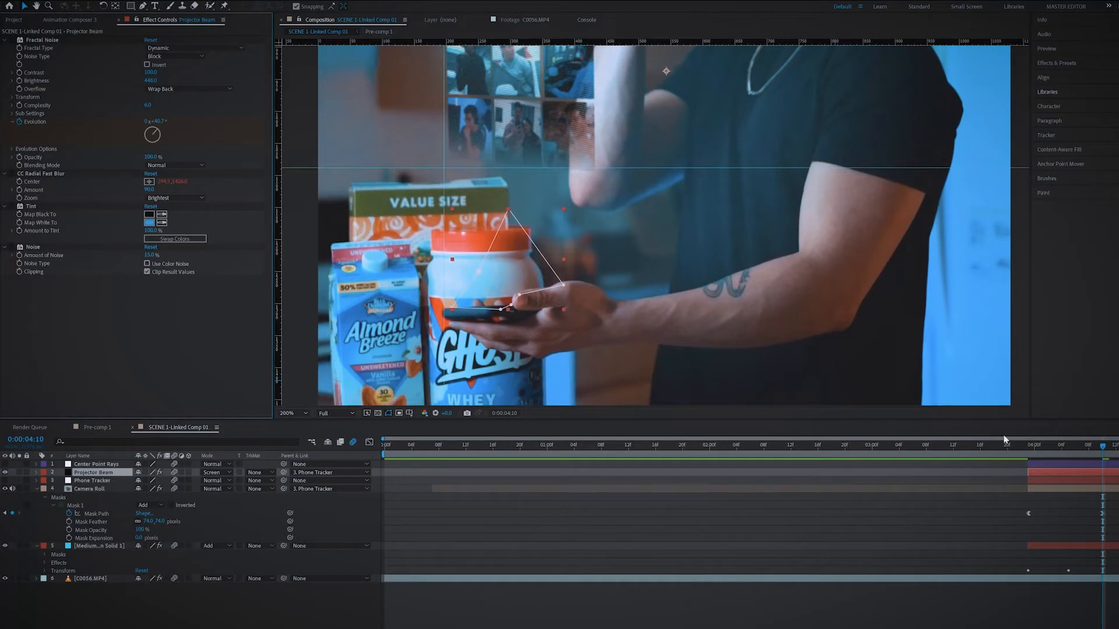
pyautogui.click(1088, 446)
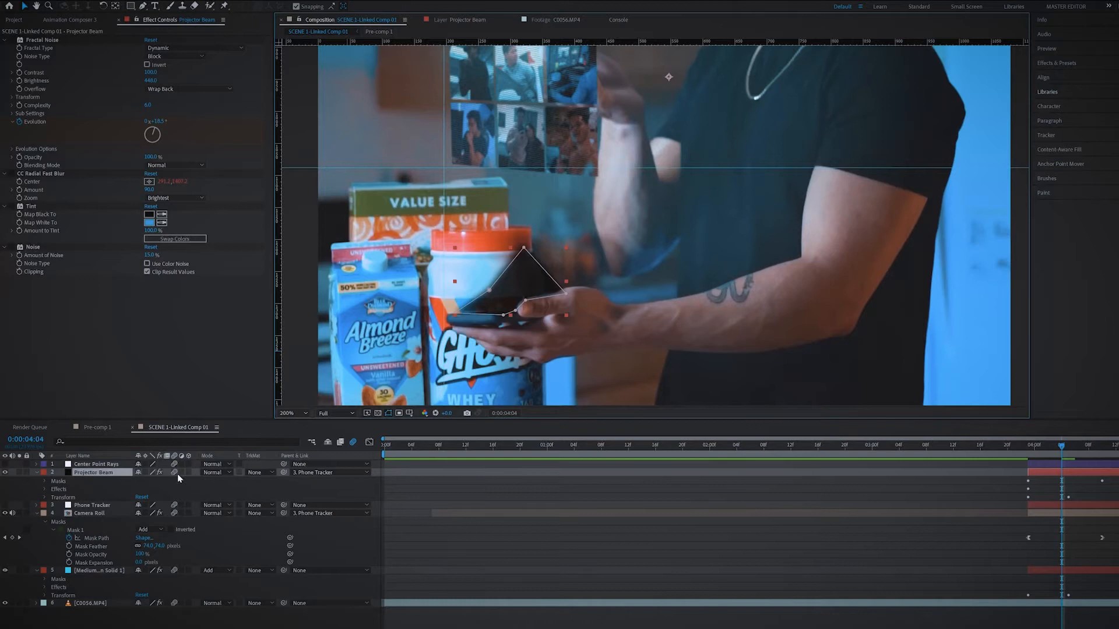
# Try the Screen blending mode on the Projector Beam layer and return it to Normal.
pyautogui.click(224, 472)
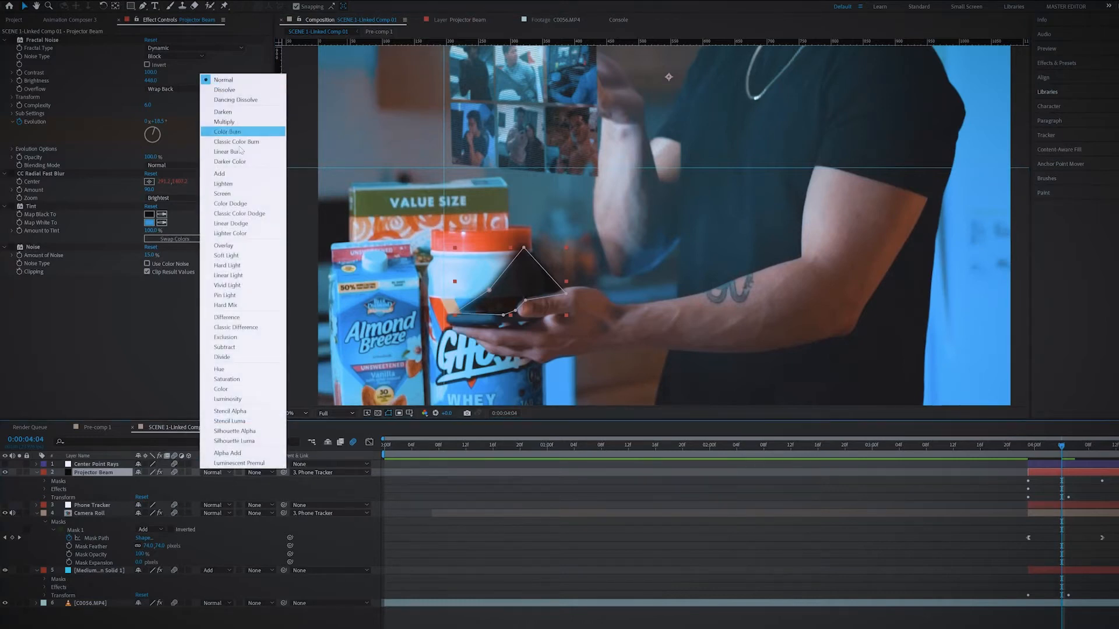
pyautogui.click(224, 193)
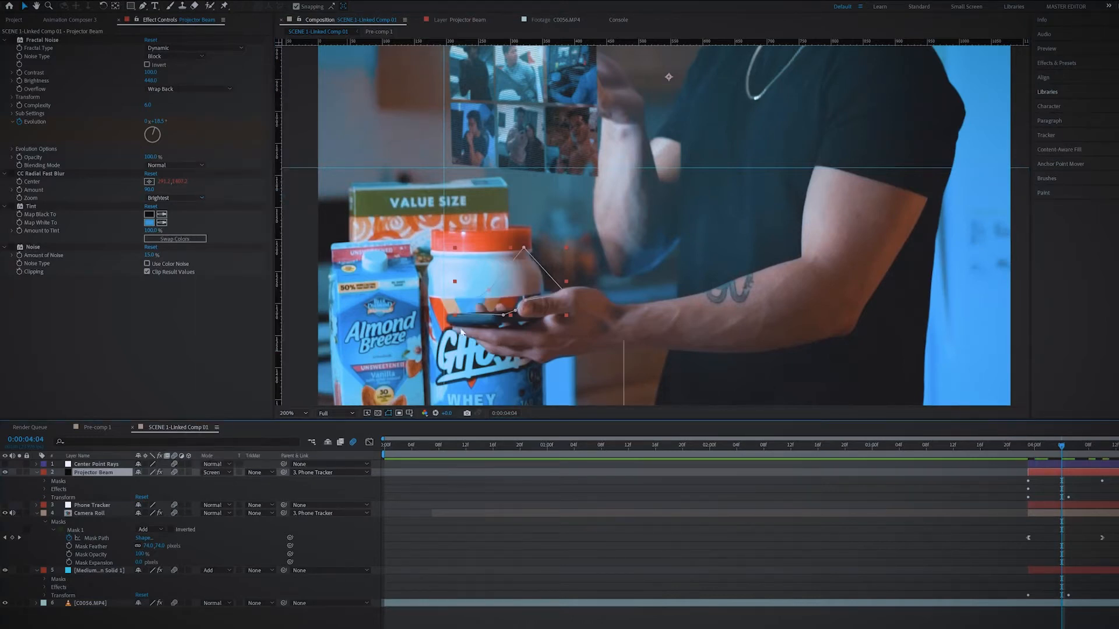
pyautogui.click(220, 471)
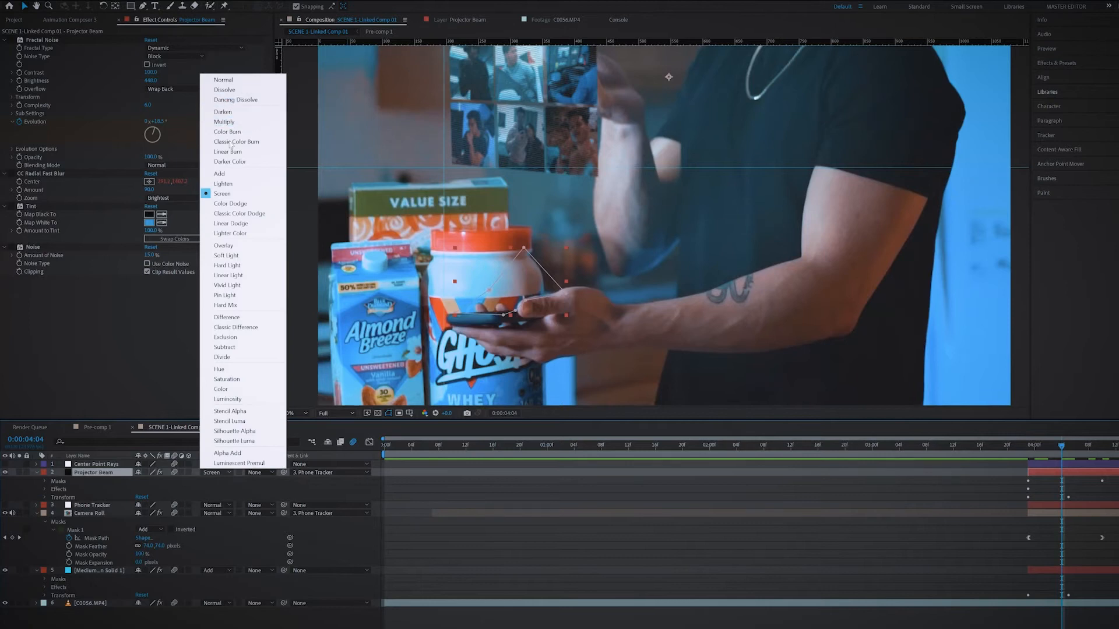
pyautogui.click(223, 80)
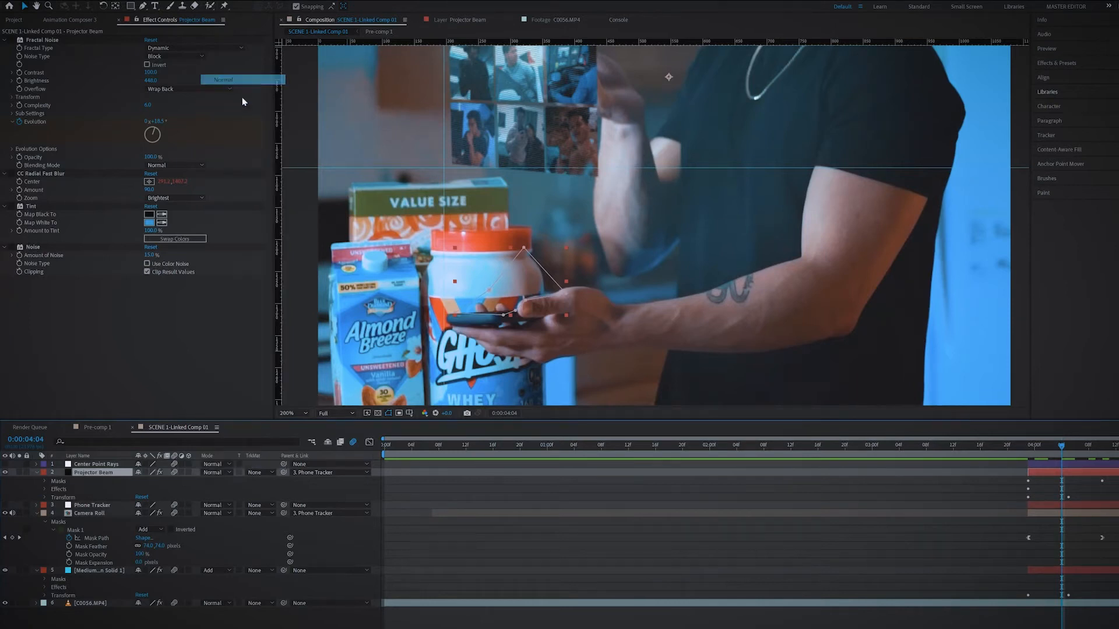
# Turn on the Fractal Noise effect on the Projector Beam layer.
pyautogui.click(12, 40)
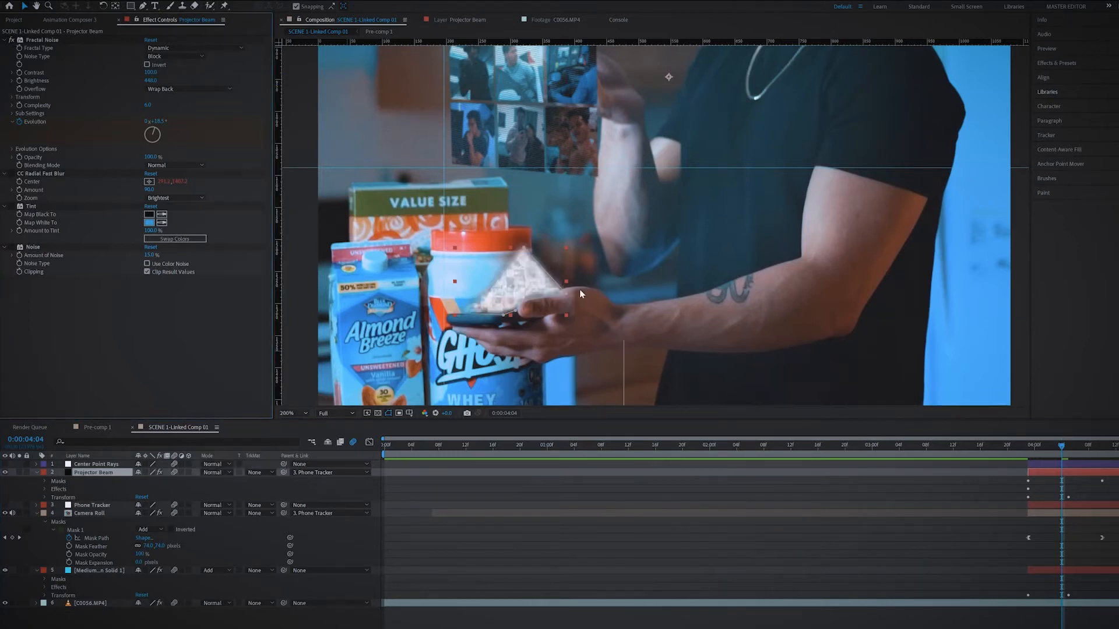
pyautogui.scroll(2, 661, 224)
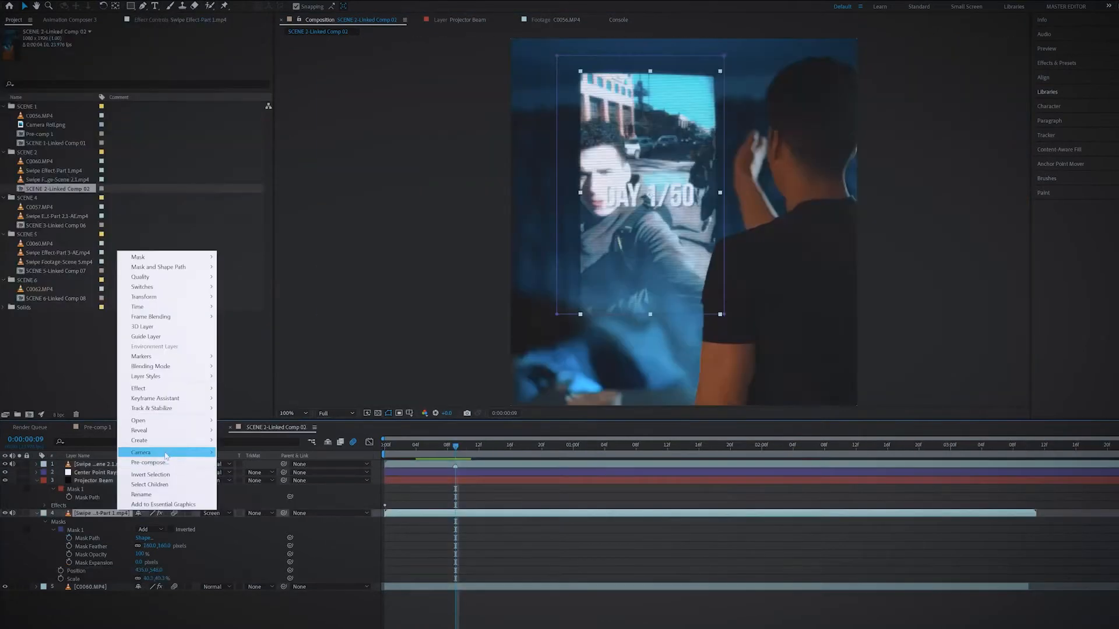
# Reveal the source file of the Swipe Effect-Part 1.mp4 layer in Explorer and open the ASSETS folder window.
pyautogui.moveTo(187, 429)
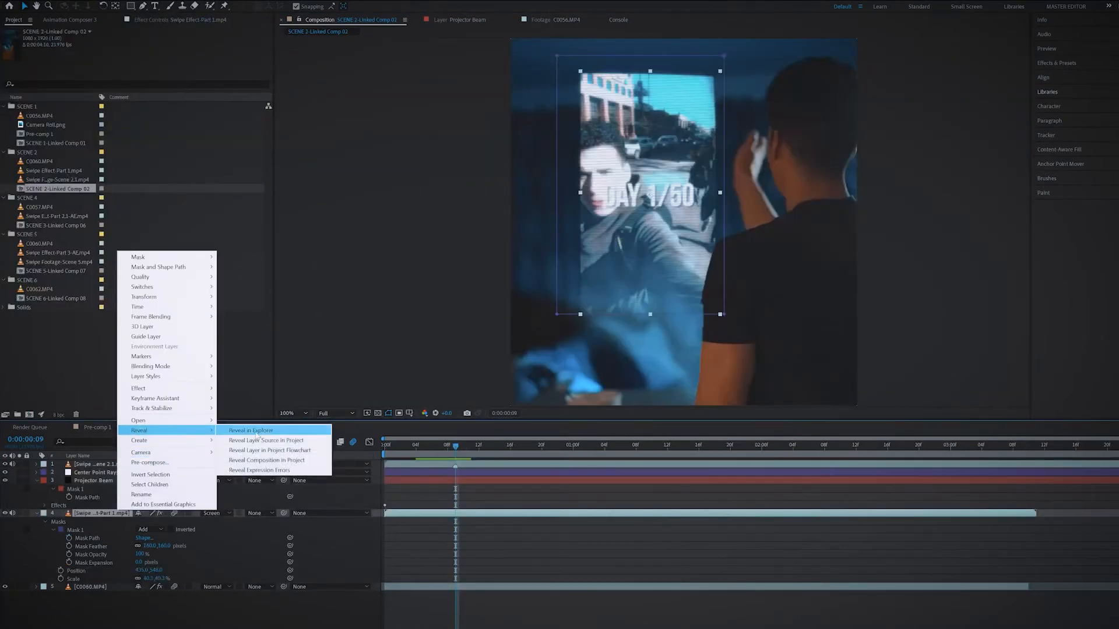
pyautogui.click(315, 471)
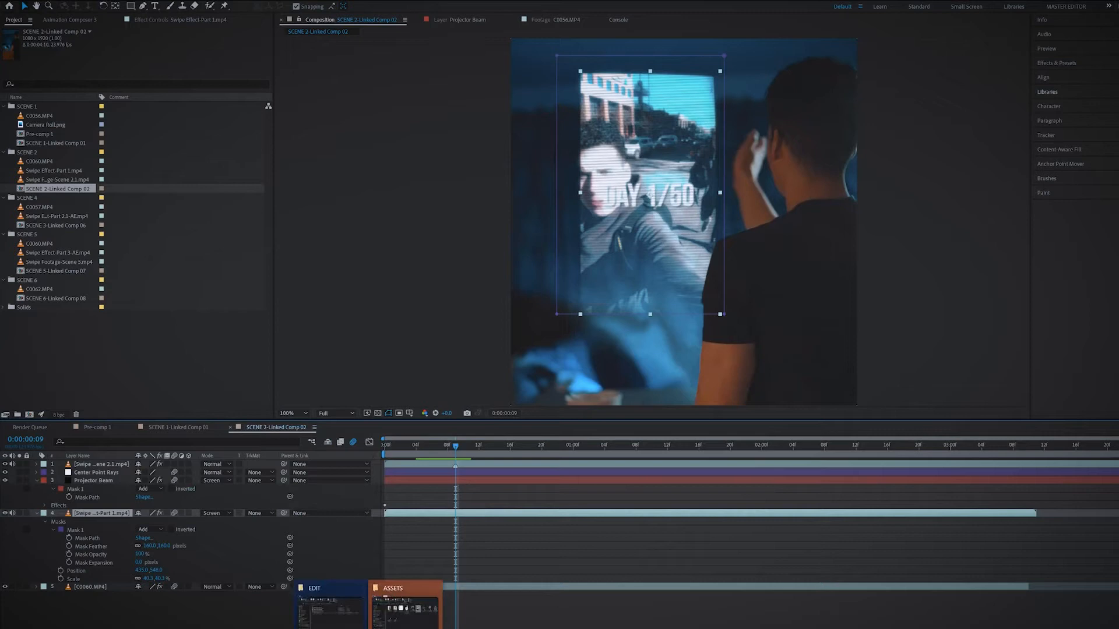
pyautogui.click(398, 621)
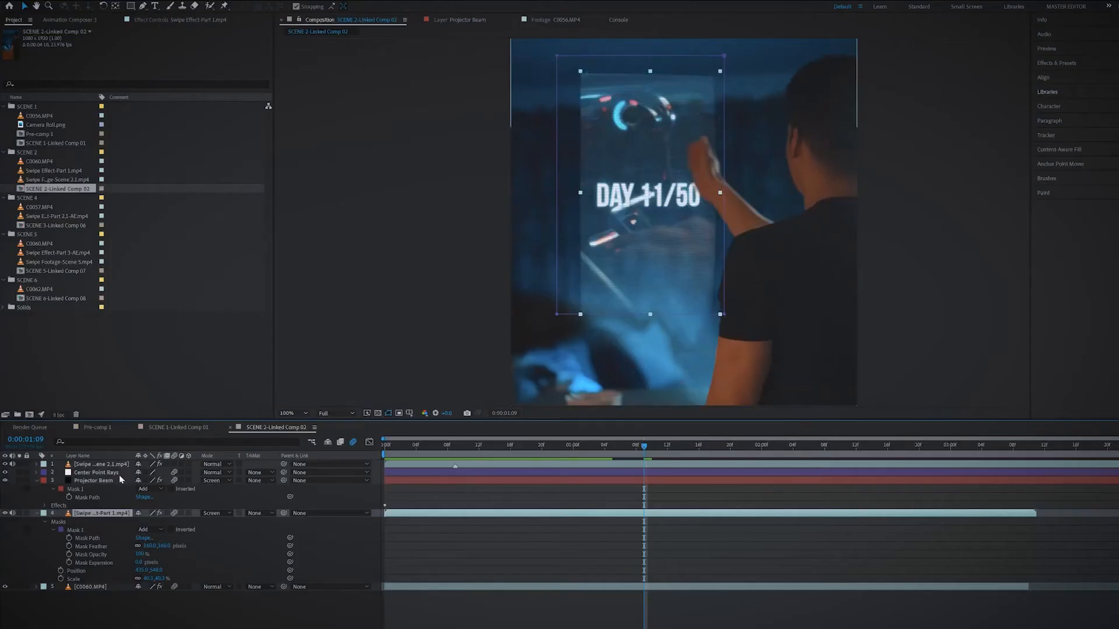
# Show the effect settings of the Swipe Effect-Part 1.mp4 layer and collapse all five effects from Glow to Venetian Blinds.
pyautogui.click(151, 22)
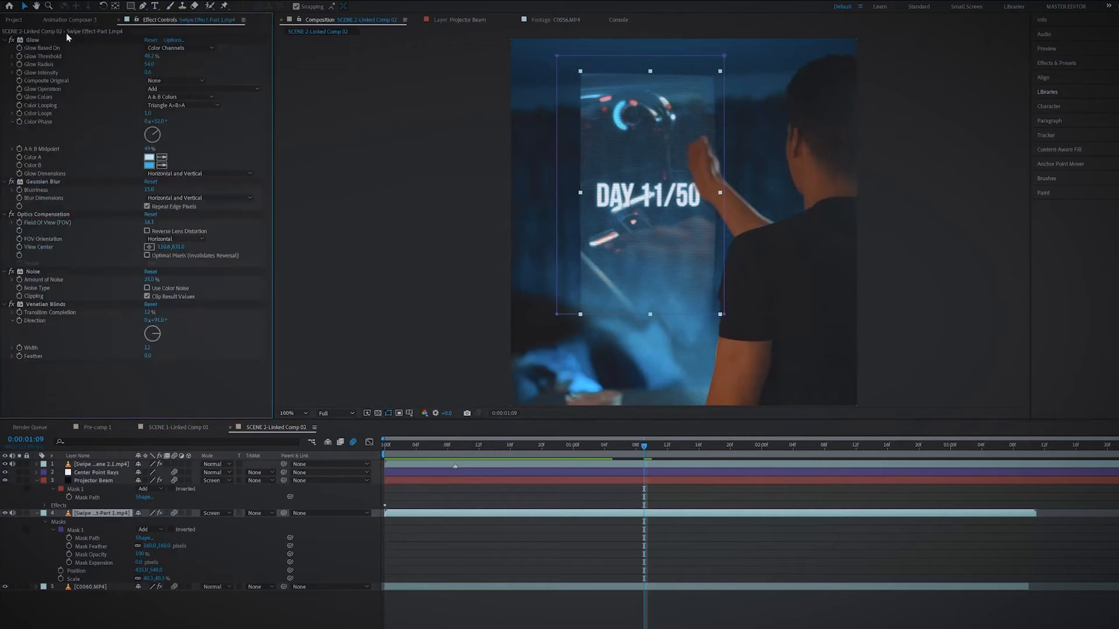
pyautogui.click(5, 39)
pyautogui.click(5, 47)
pyautogui.click(6, 56)
pyautogui.click(6, 64)
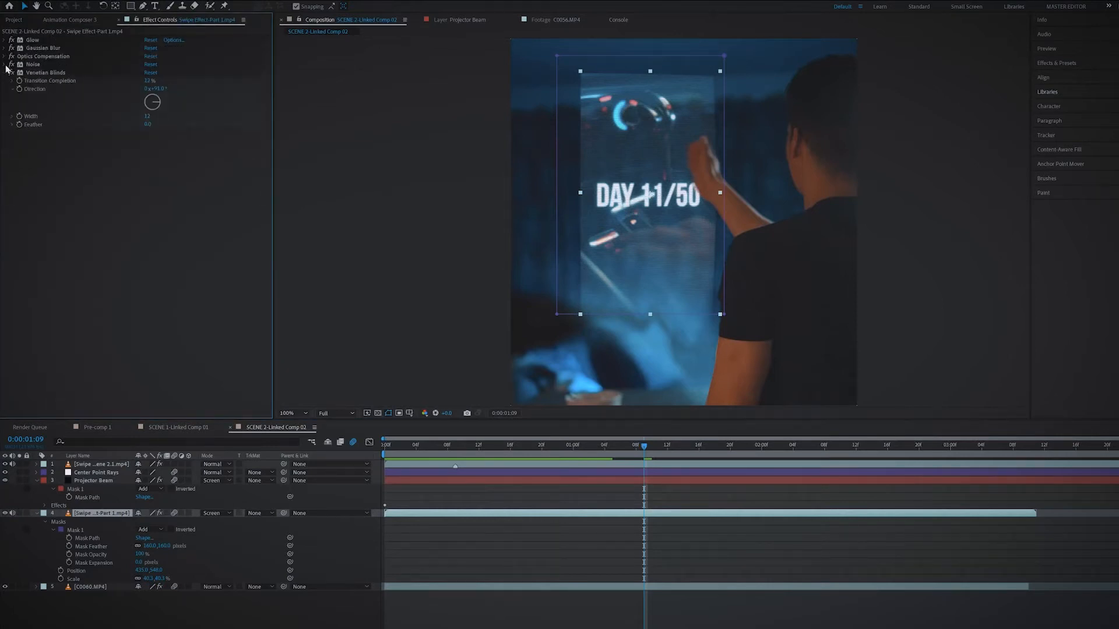
pyautogui.click(6, 72)
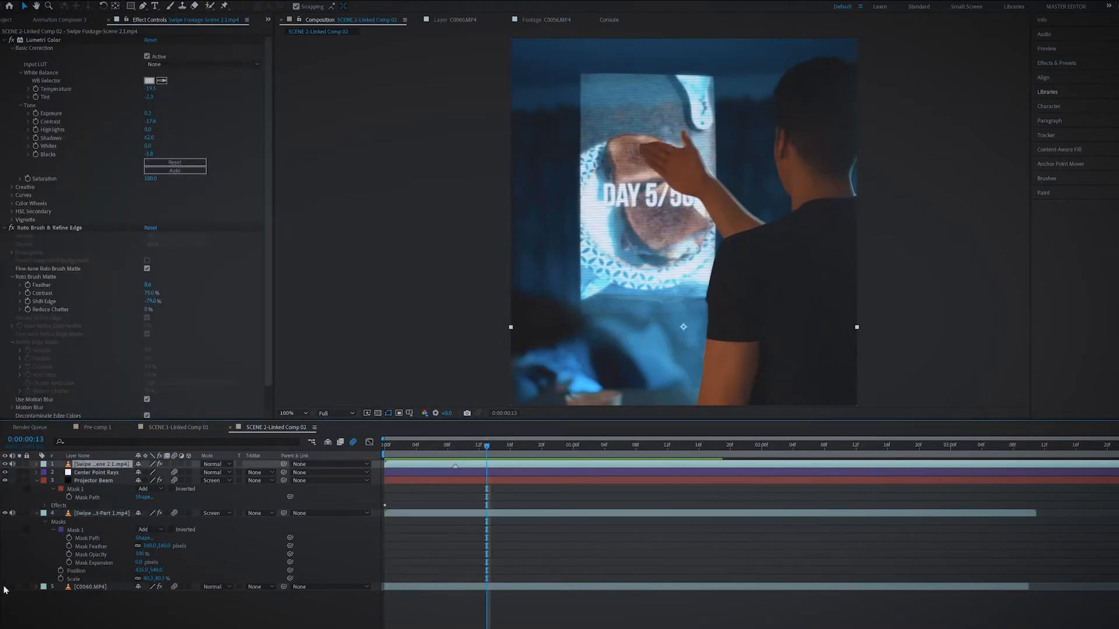
# Hide and show the C0060.MP4 background layer to compare it with the cut-out footage above, and select it.
pyautogui.click(5, 587)
pyautogui.click(6, 587)
pyautogui.click(91, 587)
# Roto-brush the man's body, arm and head on a copy of the Swipe Footage-Scene 2.1 layer.
pyautogui.doubleClick(102, 464)
pyautogui.press('space')
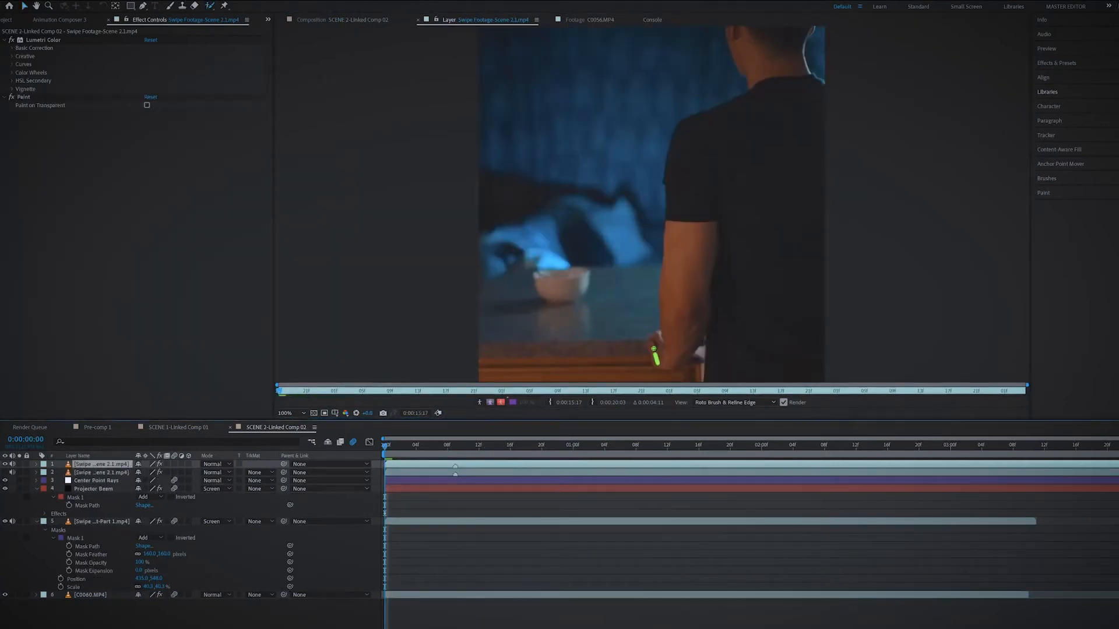
pyautogui.moveTo(658, 362)
pyautogui.mouseDown()
pyautogui.moveTo(679, 132)
pyautogui.moveTo(758, 86)
pyautogui.moveTo(751, 63)
pyautogui.mouseUp()
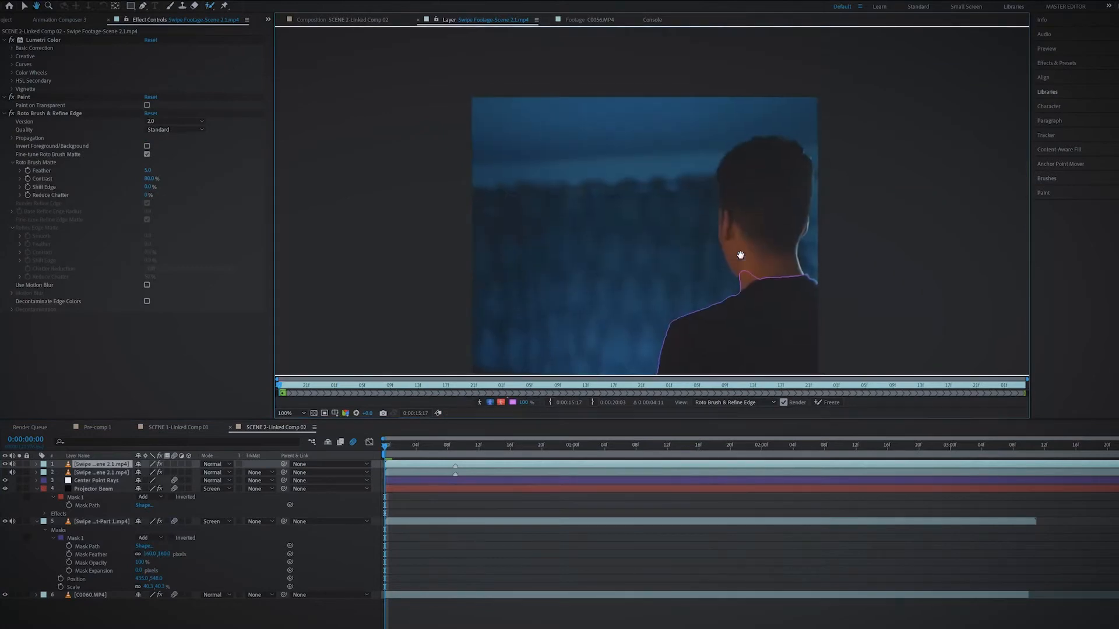
pyautogui.moveTo(743, 274)
pyautogui.mouseDown()
pyautogui.moveTo(726, 239)
pyautogui.moveTo(724, 178)
pyautogui.moveTo(751, 140)
pyautogui.moveTo(796, 149)
pyautogui.moveTo(812, 183)
pyautogui.moveTo(794, 257)
pyautogui.moveTo(809, 286)
pyautogui.mouseUp()
pyautogui.moveTo(817, 166)
pyautogui.mouseDown()
pyautogui.moveTo(818, 279)
pyautogui.moveTo(809, 267)
pyautogui.mouseUp()
pyautogui.moveTo(772, 299); pyautogui.dragTo(762, 88)
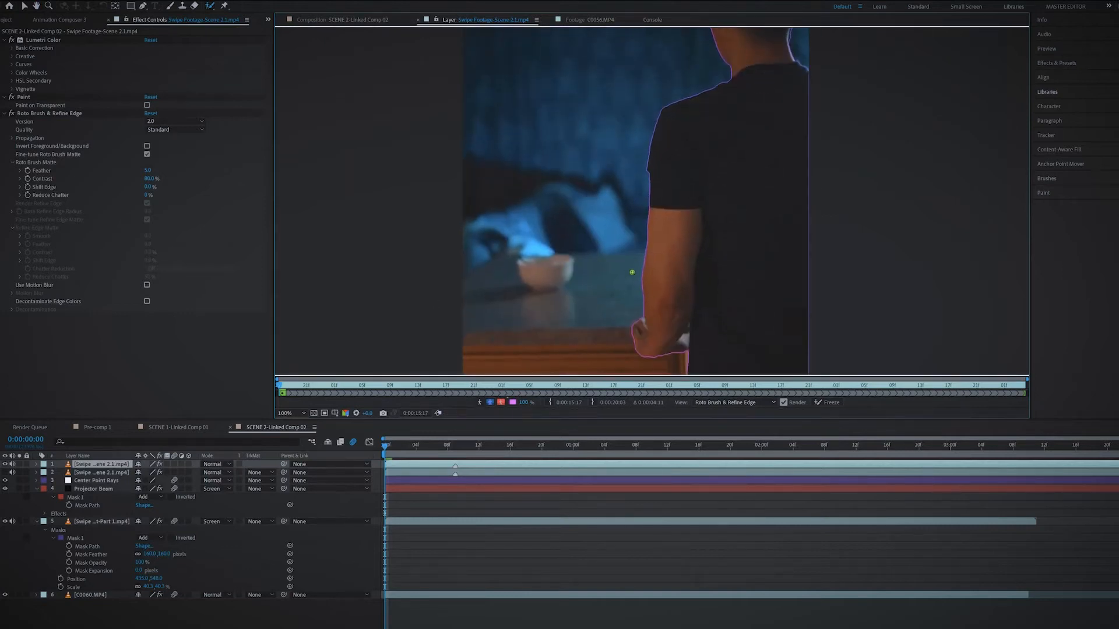
pyautogui.press('space')
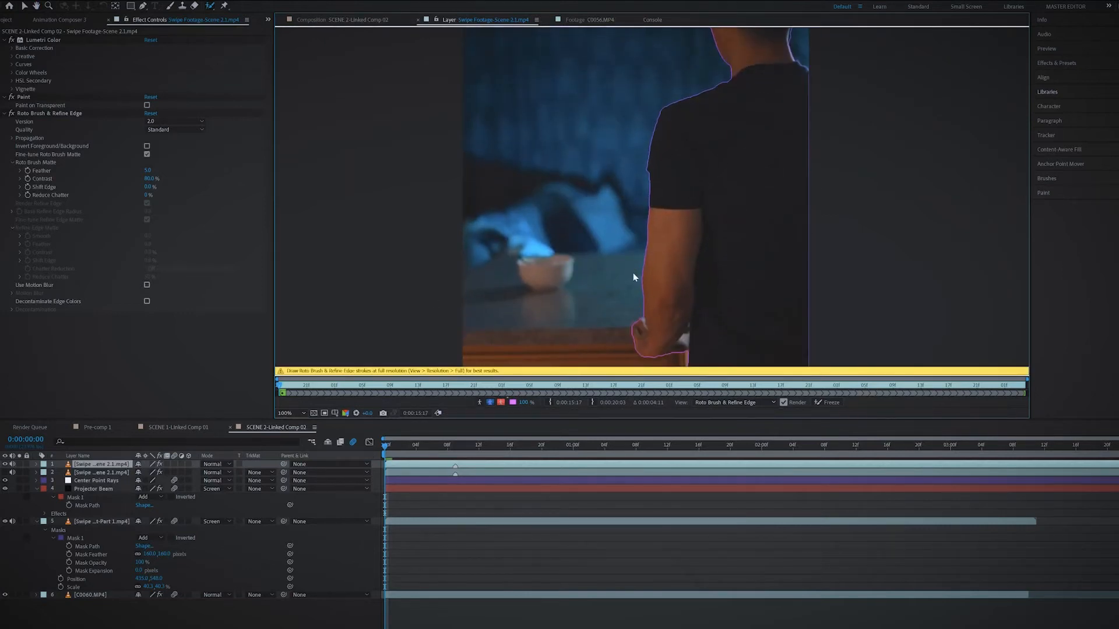
pyautogui.moveTo(696, 124); pyautogui.dragTo(684, 290)
# Propagate the Roto Brush selection over the first frames, check it by scrubbing, and delete the copied layer.
pyautogui.moveTo(405, 387); pyautogui.dragTo(293, 387)
pyautogui.press('space')
pyautogui.moveTo(373, 385)
pyautogui.mouseDown()
pyautogui.moveTo(292, 388)
pyautogui.moveTo(384, 393)
pyautogui.mouseUp()
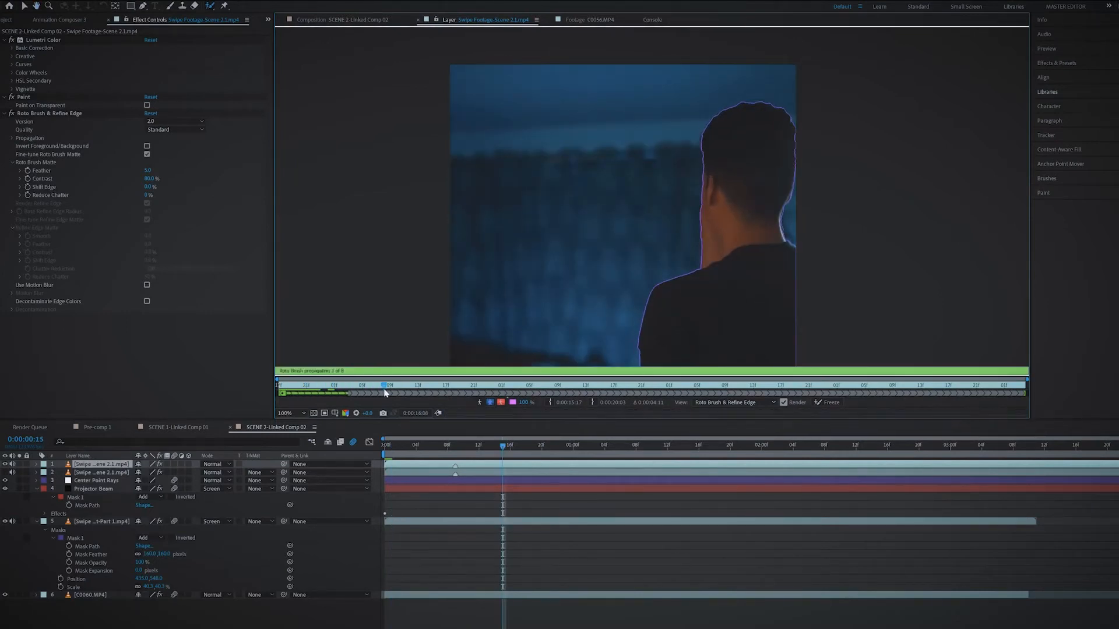
pyautogui.press('Delete')
# Try to adjust the upper-left point of the Projector Beam layer's mask in SCENE 2.
pyautogui.click(108, 481)
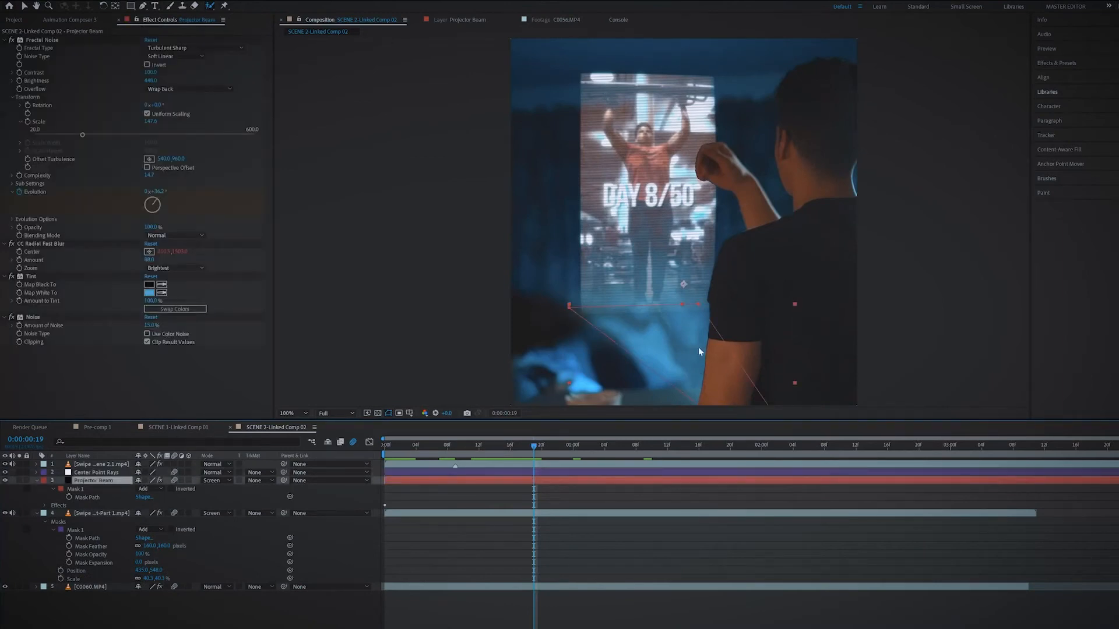
pyautogui.moveTo(637, 386); pyautogui.dragTo(632, 229)
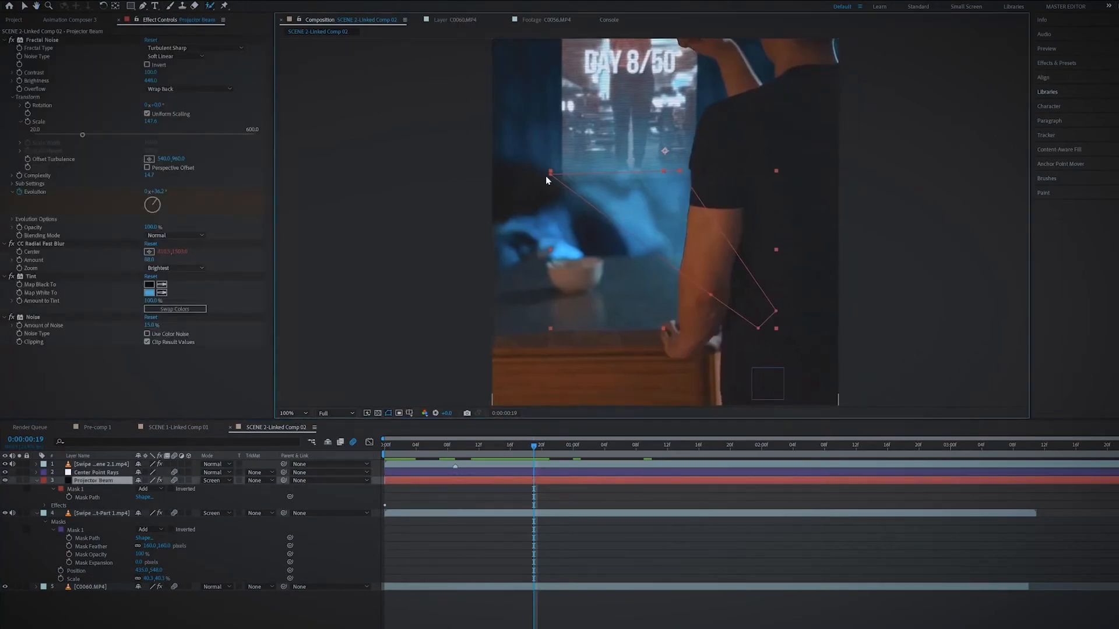
pyautogui.click(560, 181)
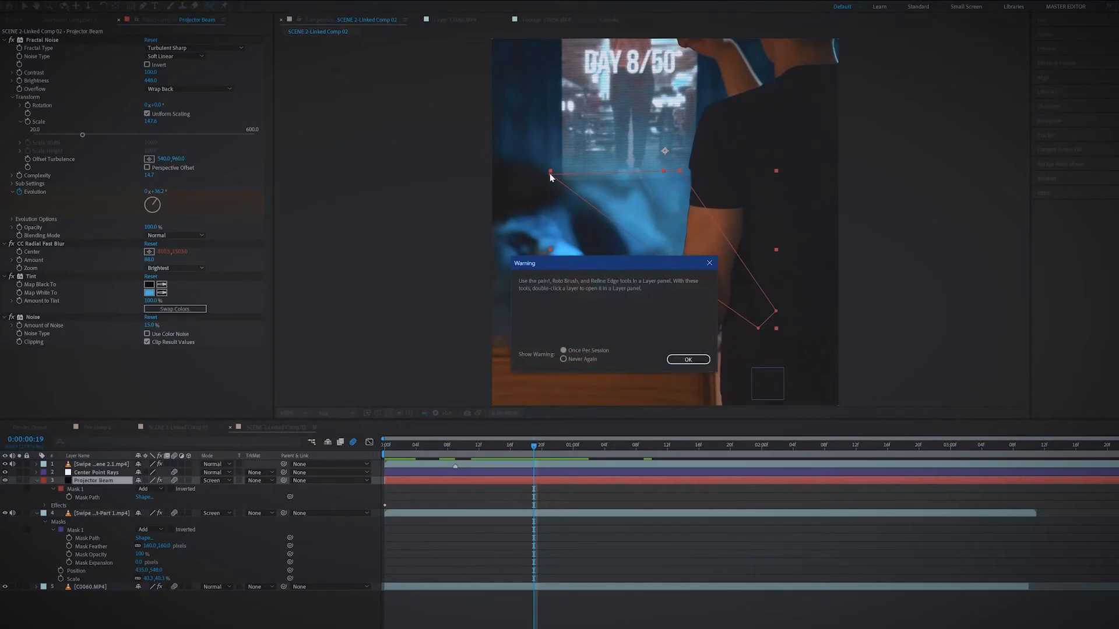
pyautogui.click(709, 263)
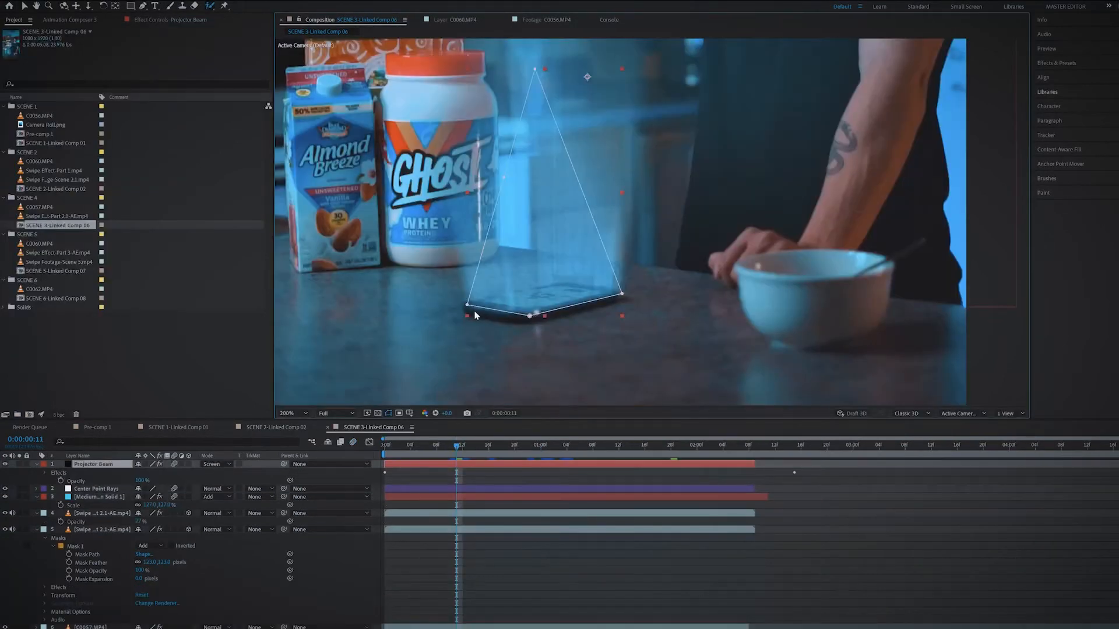
# Try moving the lower-left point of the Projector Beam mask inward over the phone in SCENE 3 and undo it.
pyautogui.moveTo(467, 304); pyautogui.dragTo(528, 292)
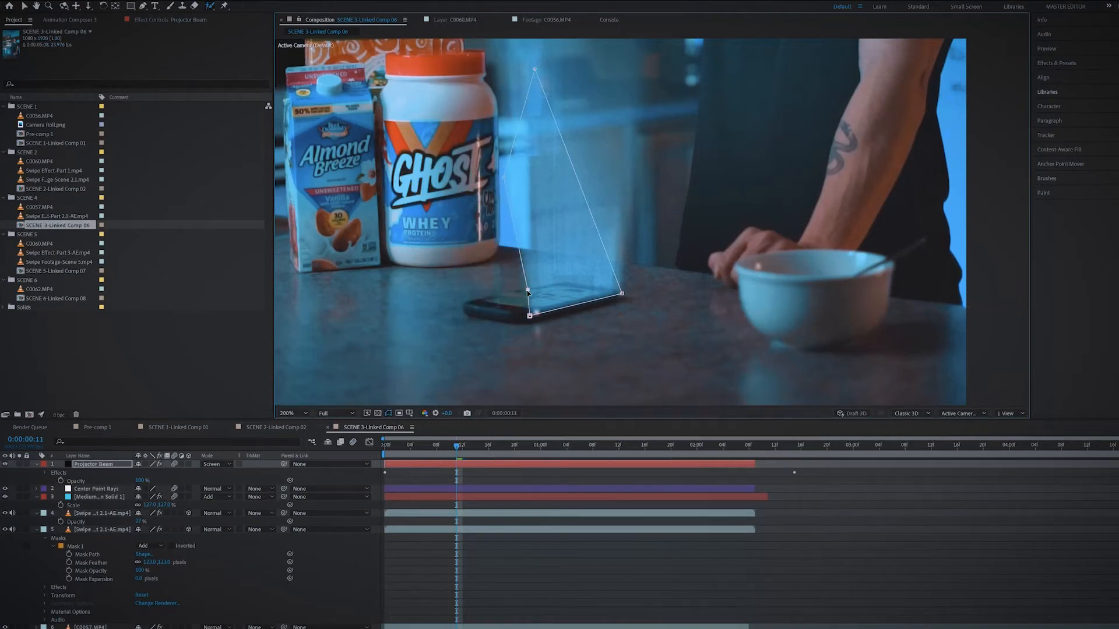
pyautogui.hotkey('ctrl', 'z')
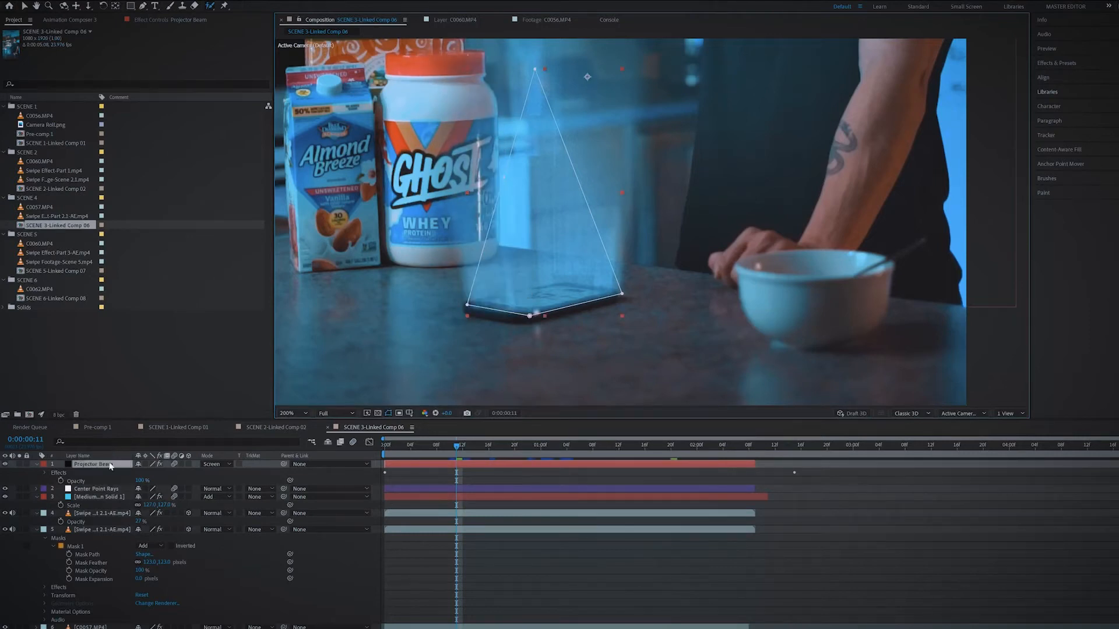
# Expand the Projector Beam layer and try removing its masks to preview the unmasked beam.
pyautogui.click(36, 464)
pyautogui.click(36, 464)
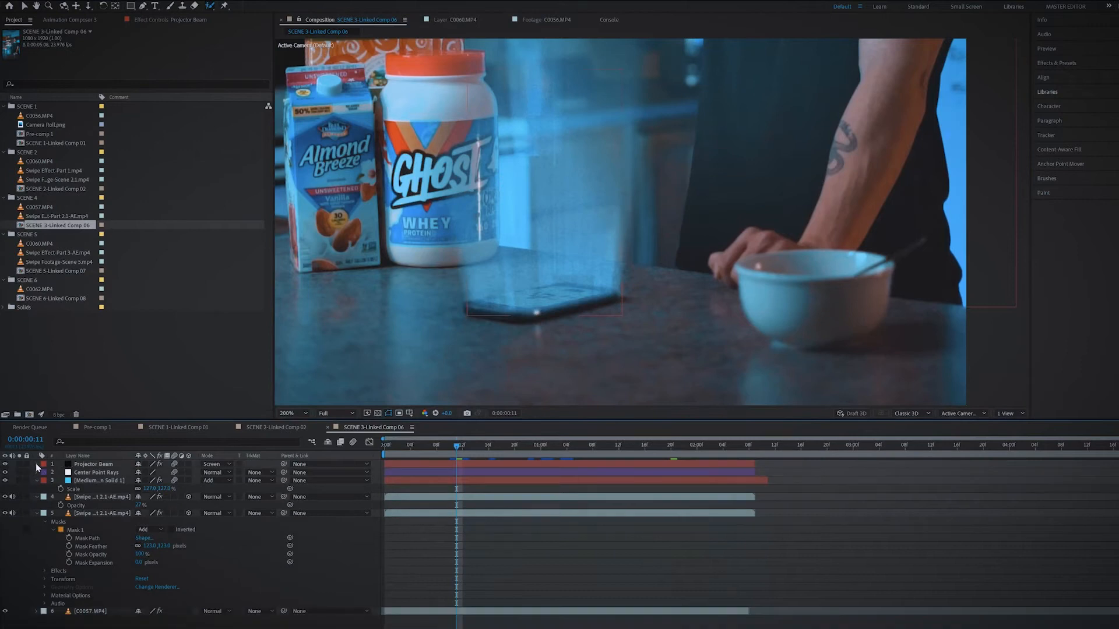
pyautogui.click(36, 464)
pyautogui.click(68, 474)
pyautogui.press('Delete')
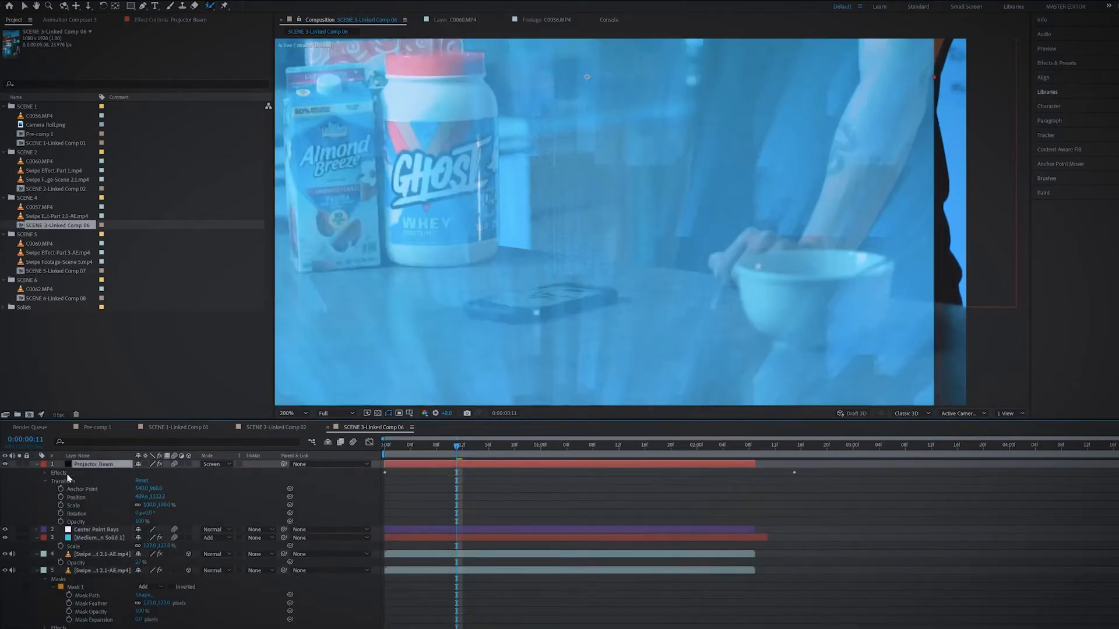
pyautogui.scroll(-4, 594, 207)
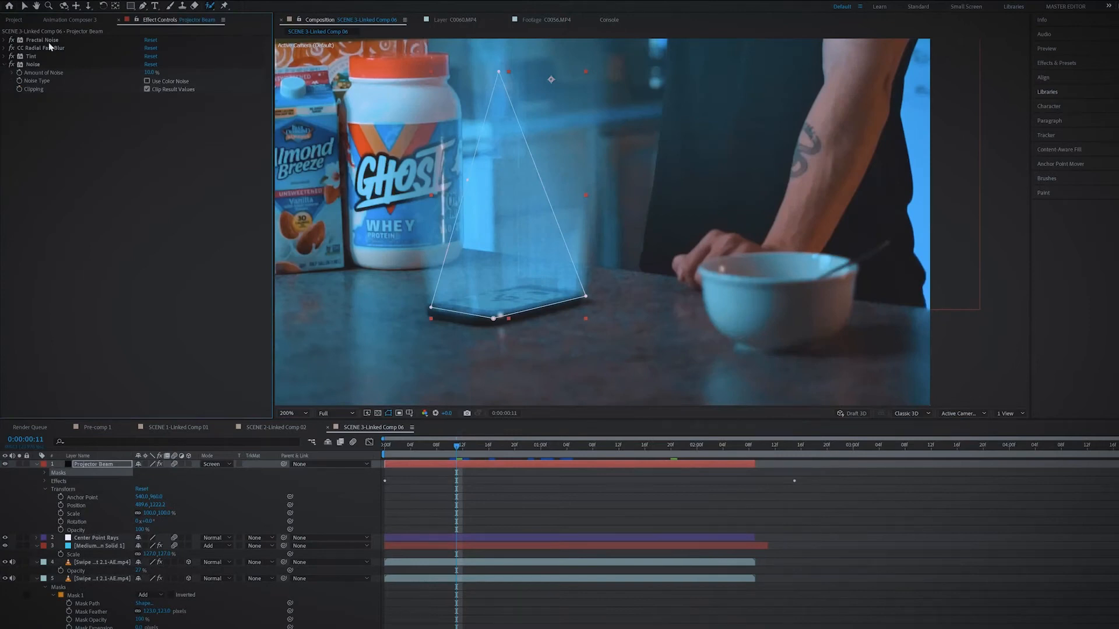
# Toggle the Fractal Noise effect on the Projector Beam layer off and on to compare the beam.
pyautogui.click(14, 42)
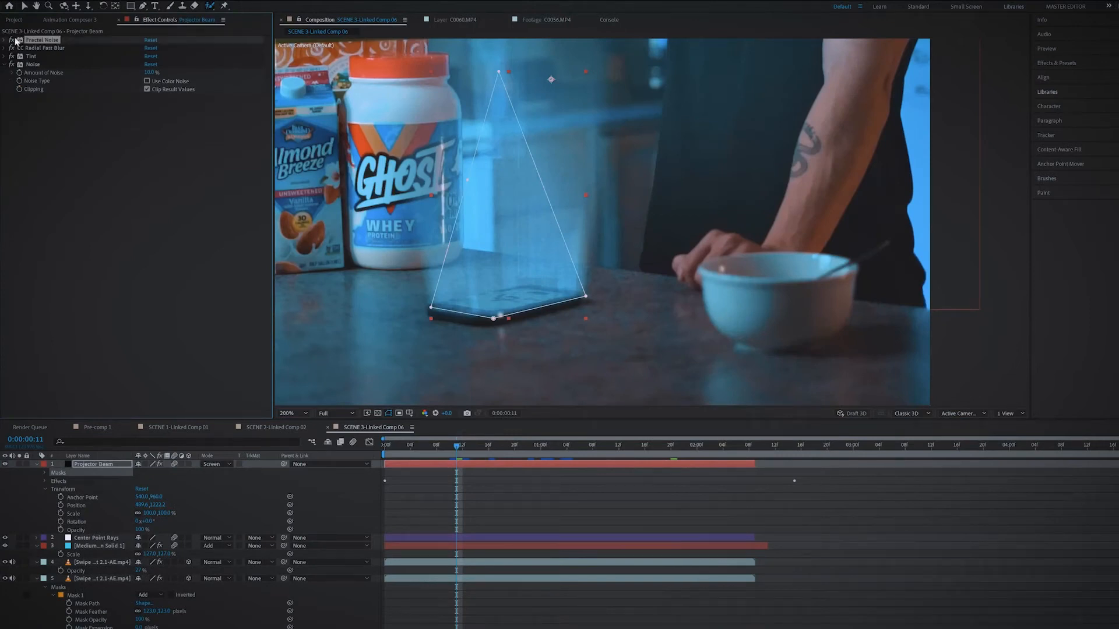
pyautogui.click(12, 40)
pyautogui.click(13, 40)
pyautogui.click(13, 40)
pyautogui.click(13, 40)
# Toggle the CC Radial Fast Blur effect on the Projector Beam layer off and on to compare the rays.
pyautogui.click(32, 49)
pyautogui.click(13, 48)
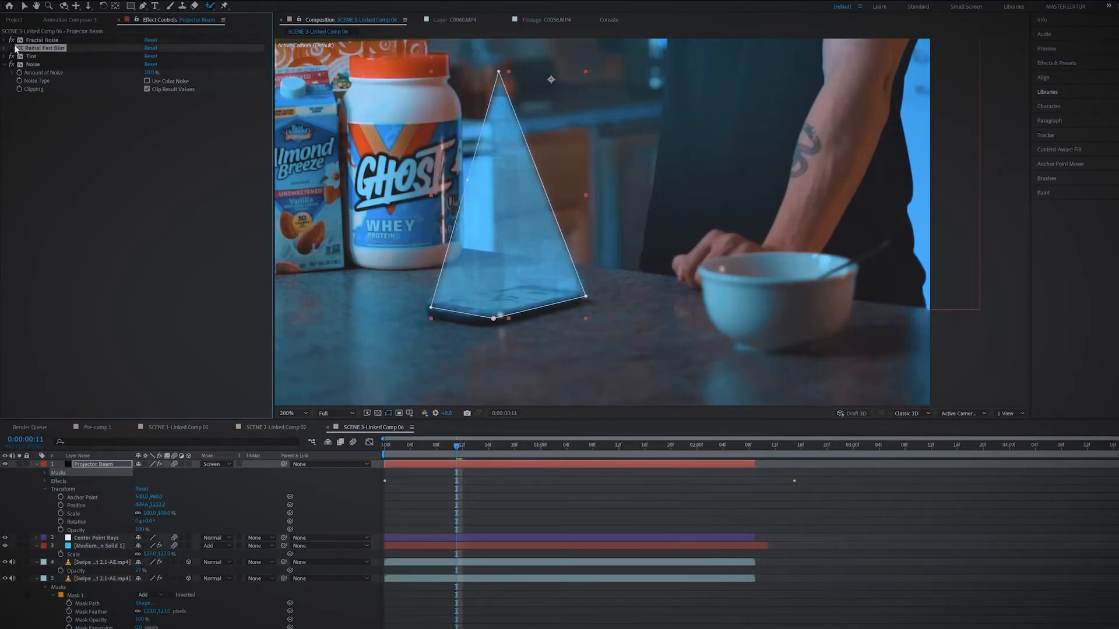
pyautogui.click(13, 48)
pyautogui.click(13, 47)
pyautogui.click(12, 48)
pyautogui.click(13, 47)
pyautogui.click(13, 48)
# Toggle the Tint effect on the Projector Beam layer off and on to compare the beam's colour.
pyautogui.click(25, 57)
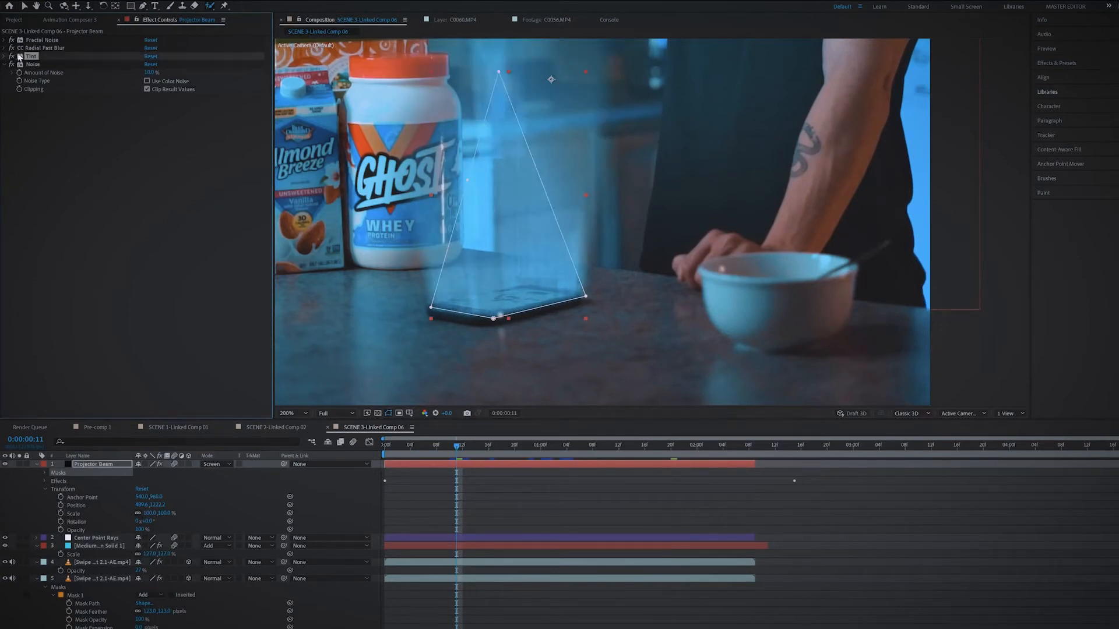
pyautogui.click(10, 56)
pyautogui.scroll(-3, 481, 236)
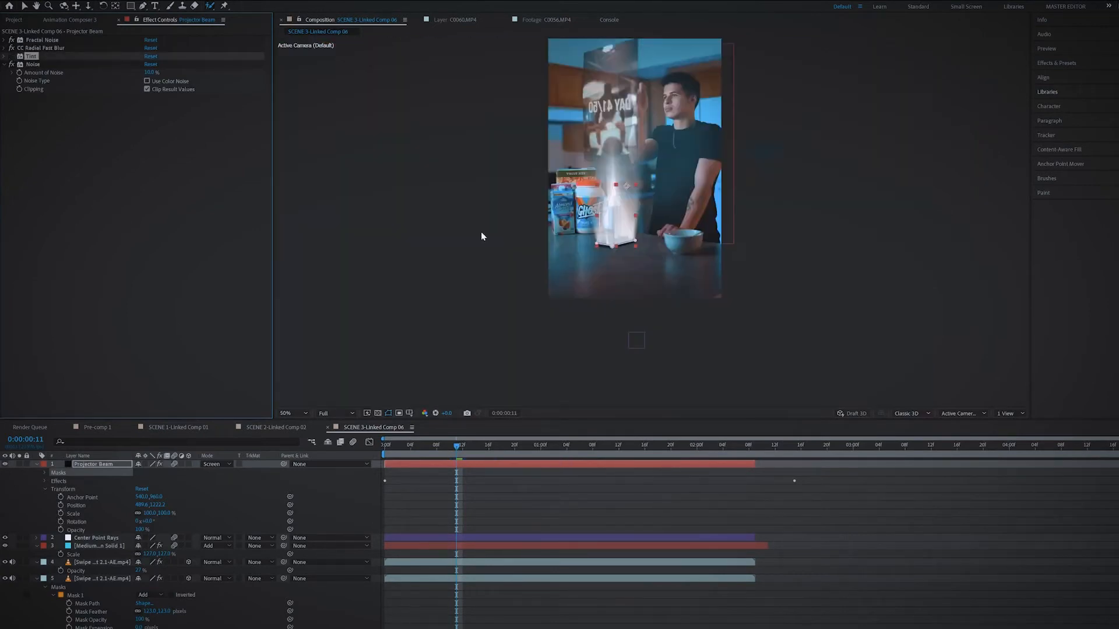
pyautogui.scroll(3, 655, 216)
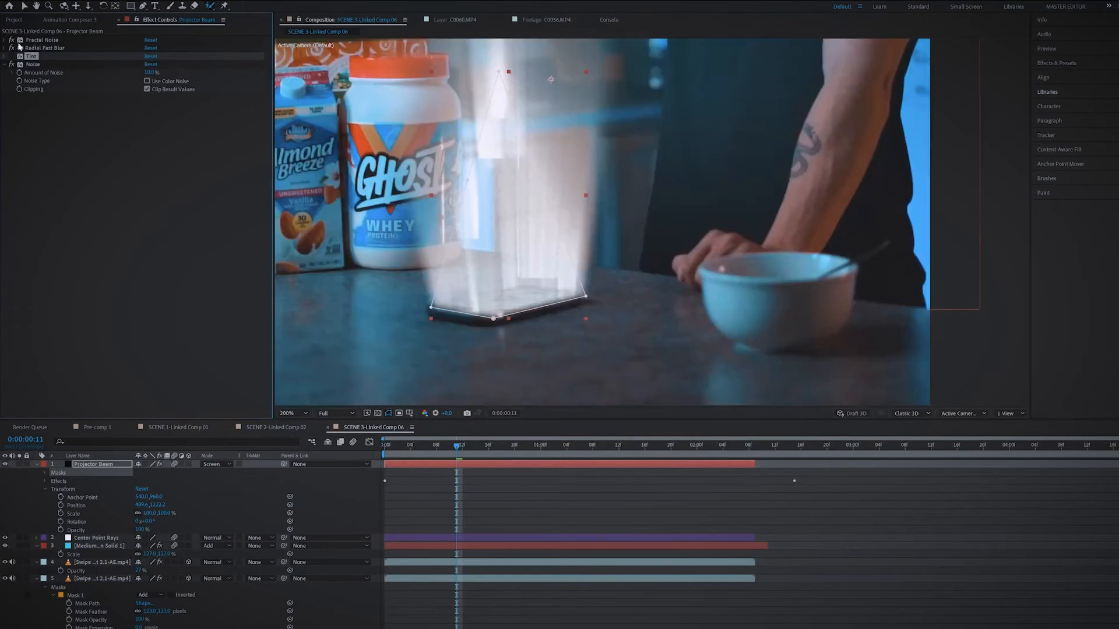
pyautogui.click(10, 56)
# Select the Noise effect on the Projector Beam layer and examine its grain in the beam up close.
pyautogui.click(11, 65)
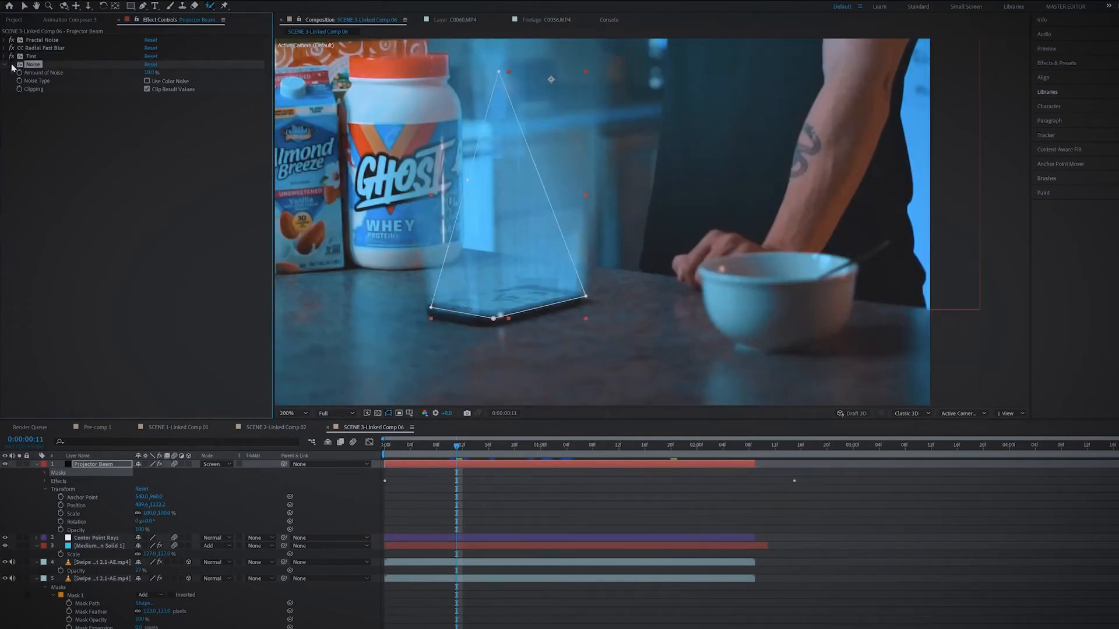
pyautogui.scroll(2, 428, 330)
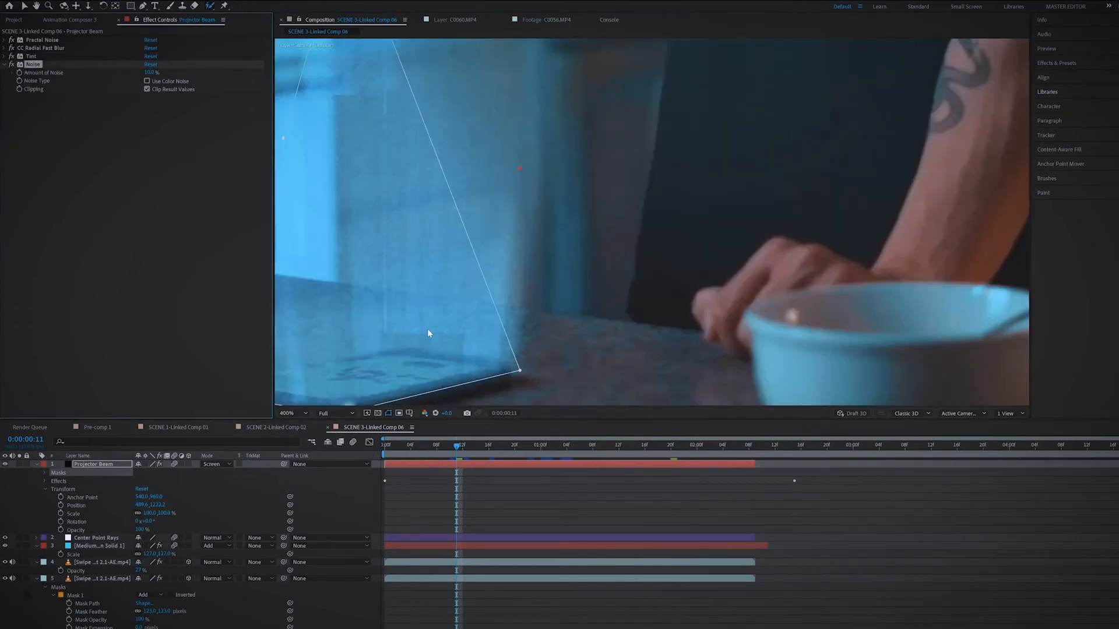
pyautogui.scroll(-2, 733, 307)
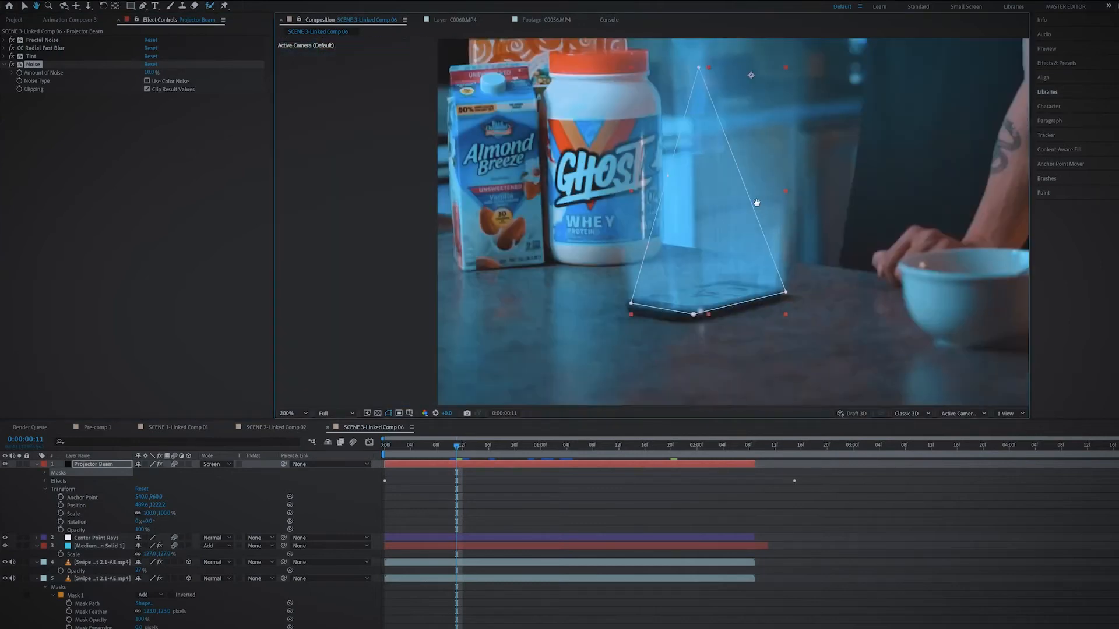
pyautogui.moveTo(732, 304); pyautogui.dragTo(632, 323)
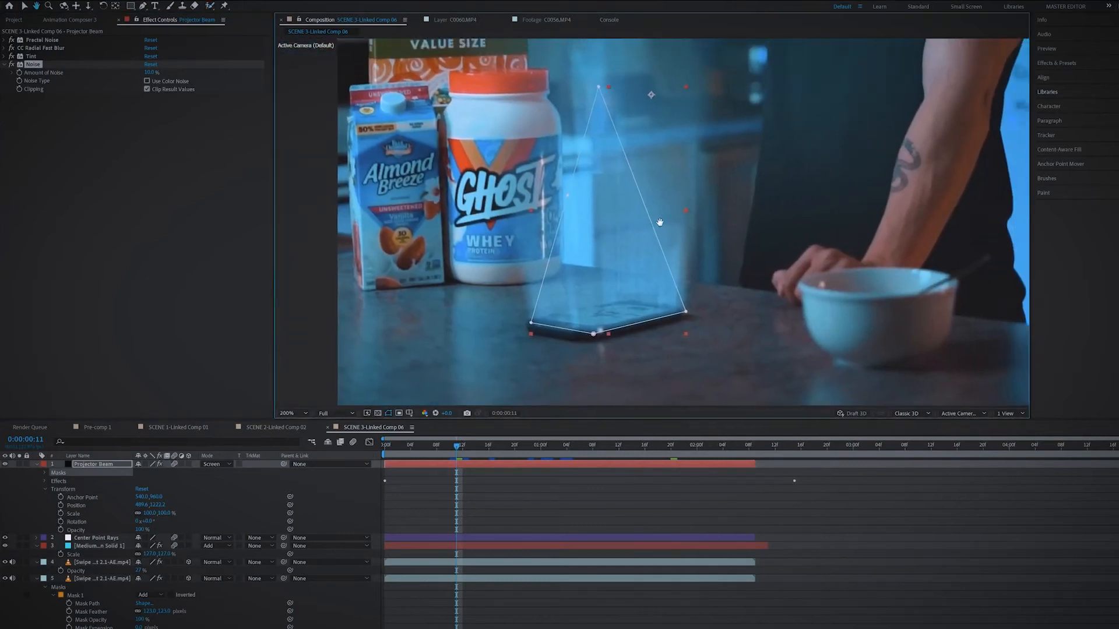
# Check the blending mode options of the Projector Beam layer in the Scene 3 comp.
pyautogui.click(218, 465)
pyautogui.click(420, 354)
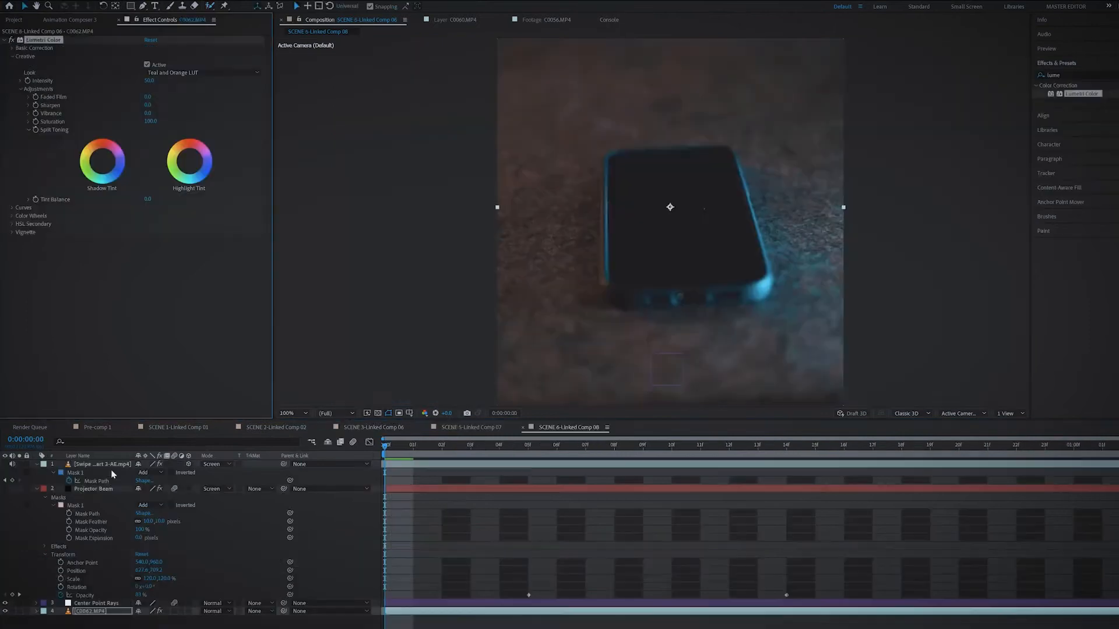
# Select the Projector Beam layer in the SCENE 6-Linked Comp 08 composition and turn its visibility on.
pyautogui.click(104, 490)
pyautogui.click(97, 605)
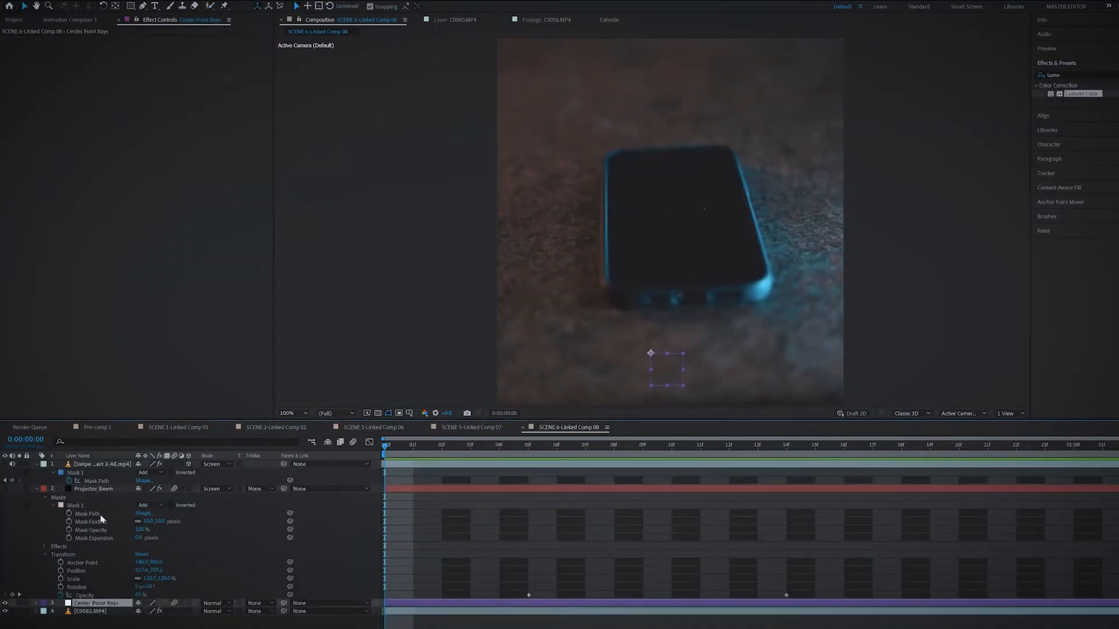
pyautogui.click(93, 490)
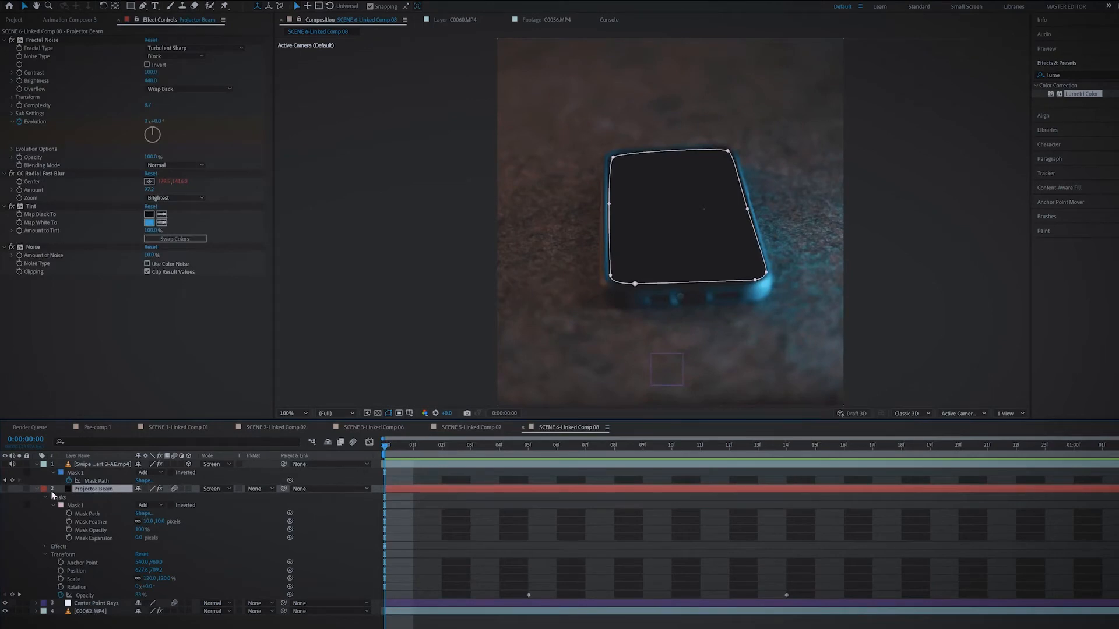
pyautogui.click(4, 489)
# Delete Mask 1 from the Projector Beam layer to compare the unmasked beam, and restore the mask.
pyautogui.click(80, 506)
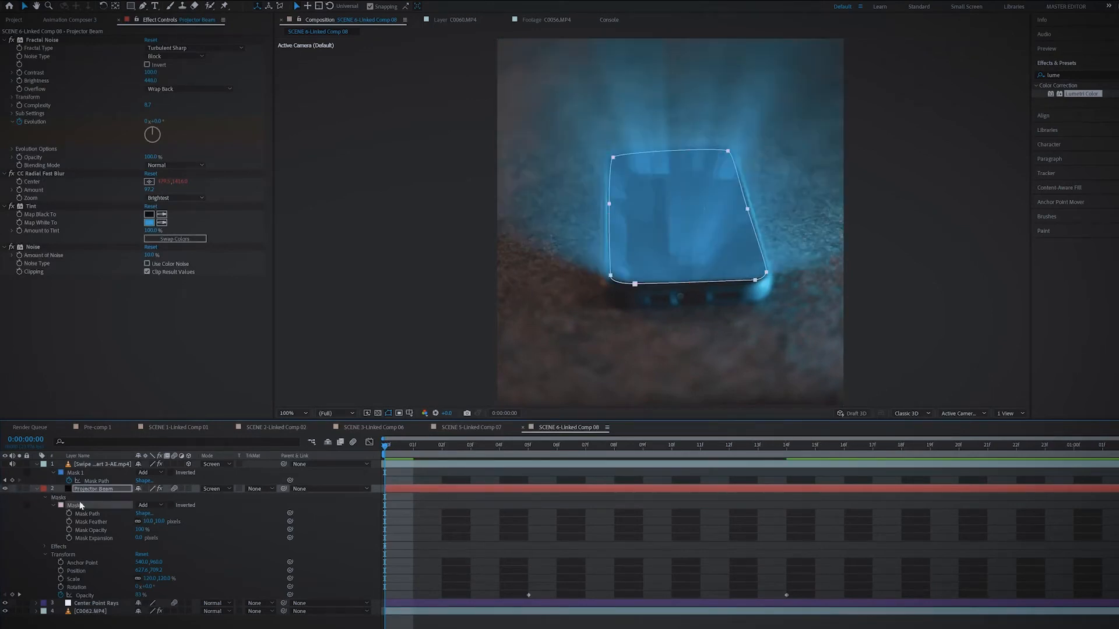
pyautogui.press('Delete')
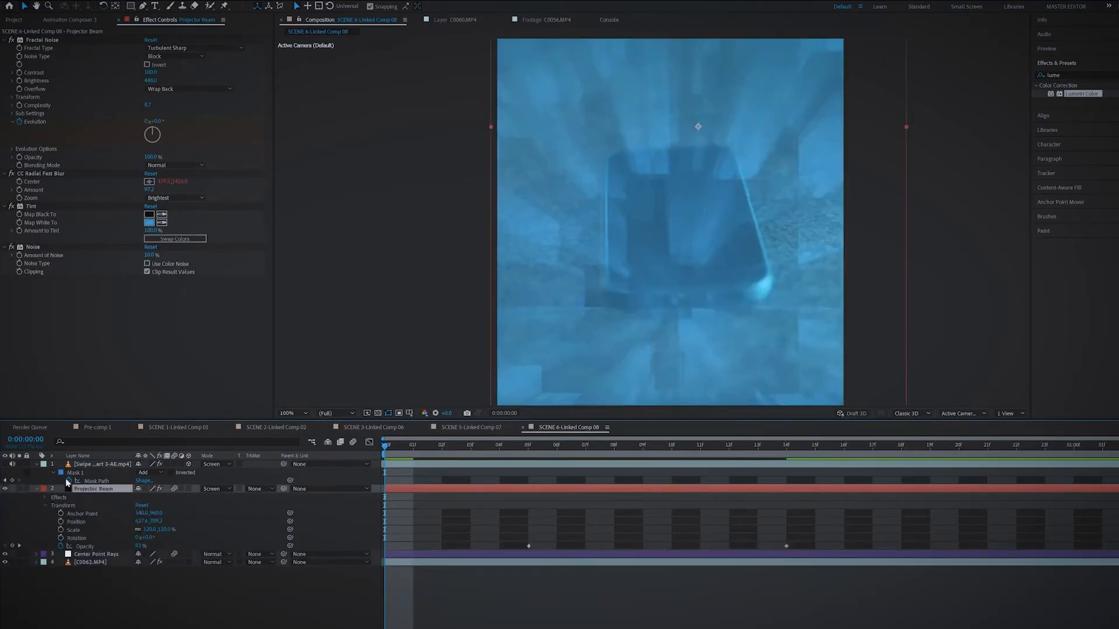
pyautogui.hotkey('ctrl', 'v')
# Toggle the CC Radial Fast Blur effect on the Projector Beam layer off and on, scrubbing the first frames to compare the beam.
pyautogui.click(10, 173)
pyautogui.click(11, 174)
pyautogui.click(10, 173)
pyautogui.click(10, 174)
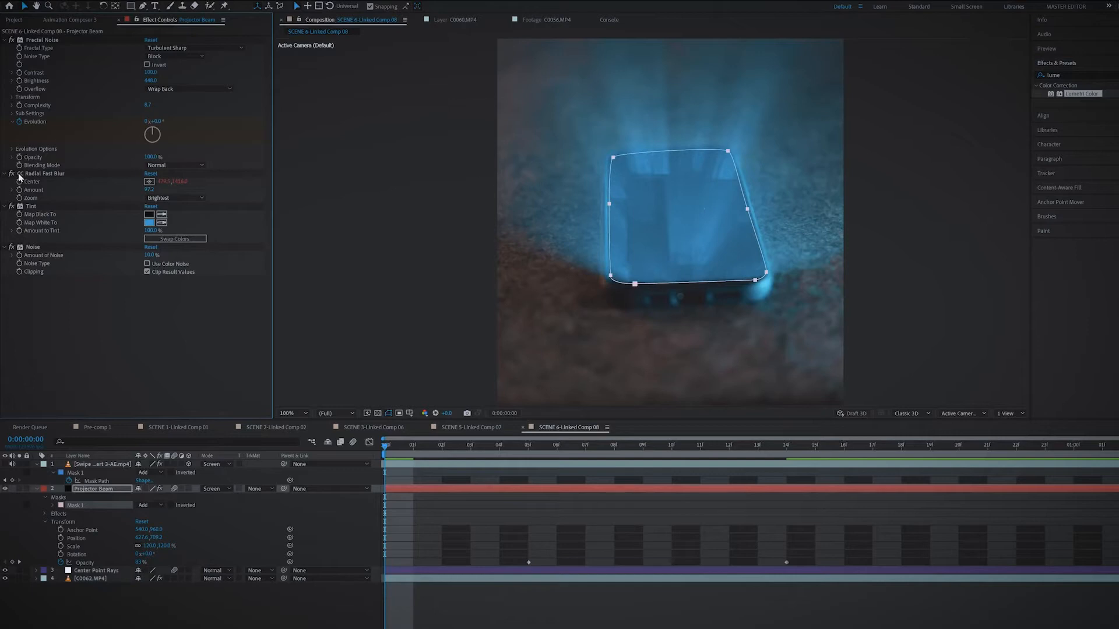
pyautogui.click(11, 174)
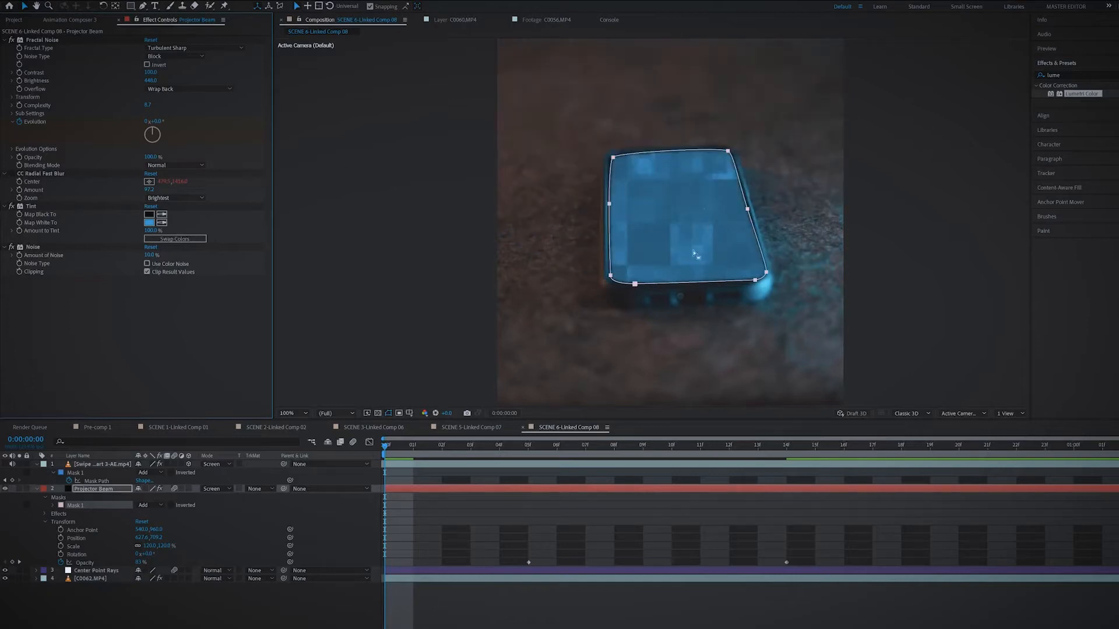
pyautogui.moveTo(401, 455); pyautogui.dragTo(364, 460)
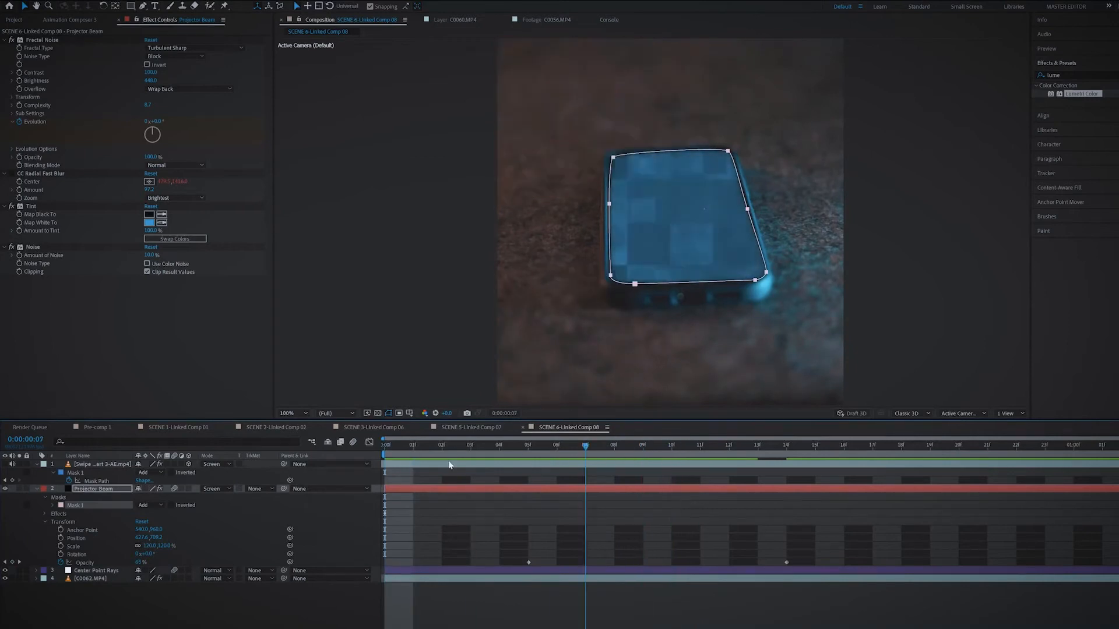
pyautogui.click(11, 174)
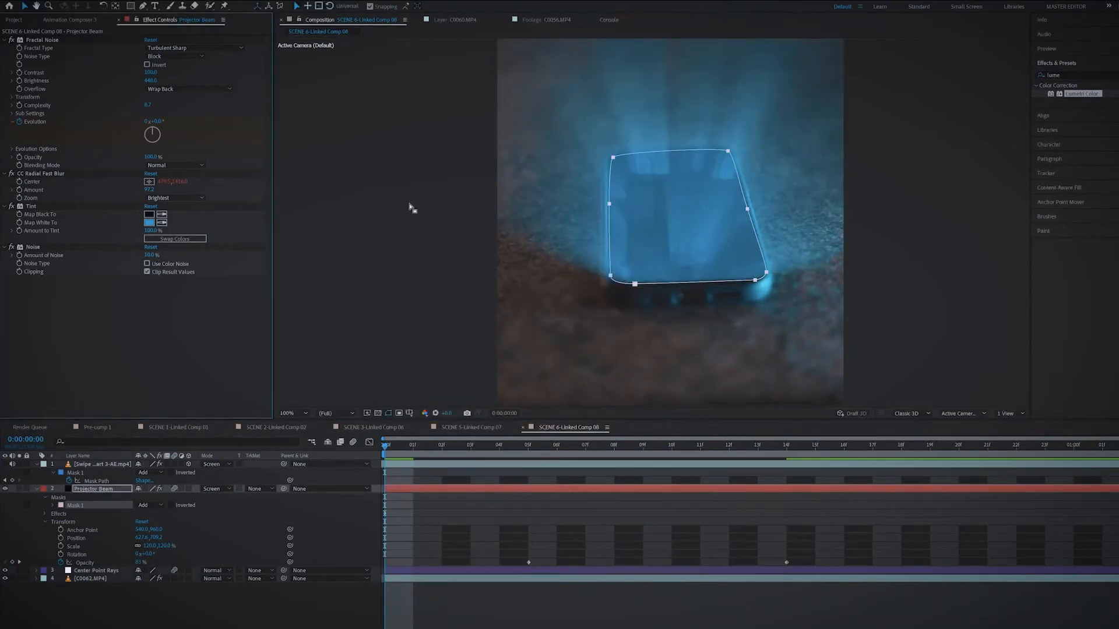
# Preview the beam's animation over the phone and select the Projector Beam layer.
pyautogui.press('space')
pyautogui.click(95, 490)
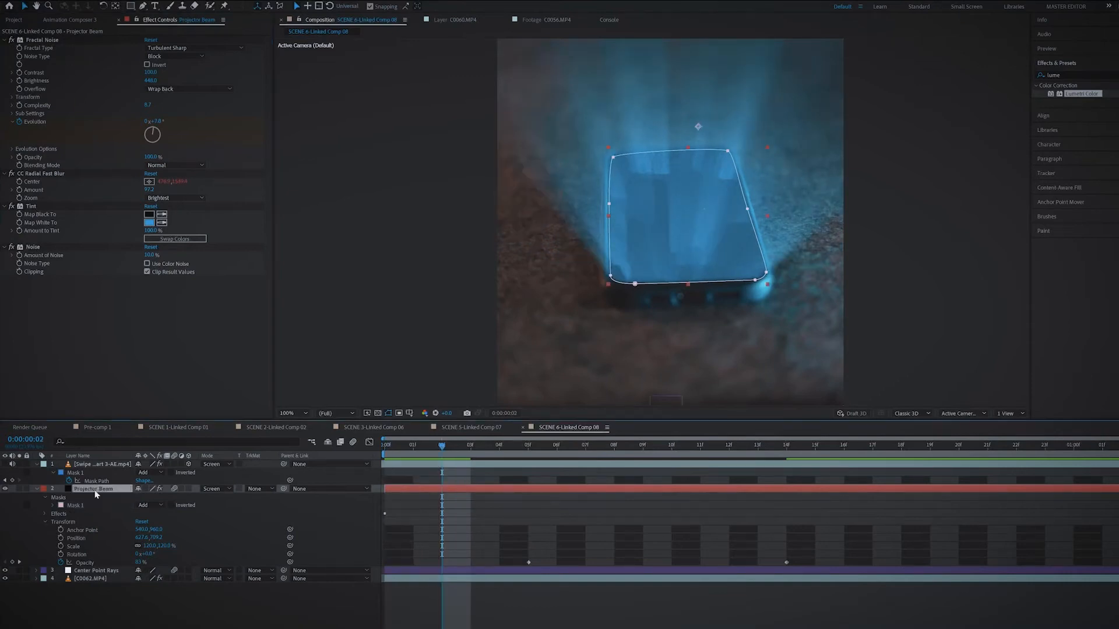
pyautogui.hotkey('ctrl', ']')
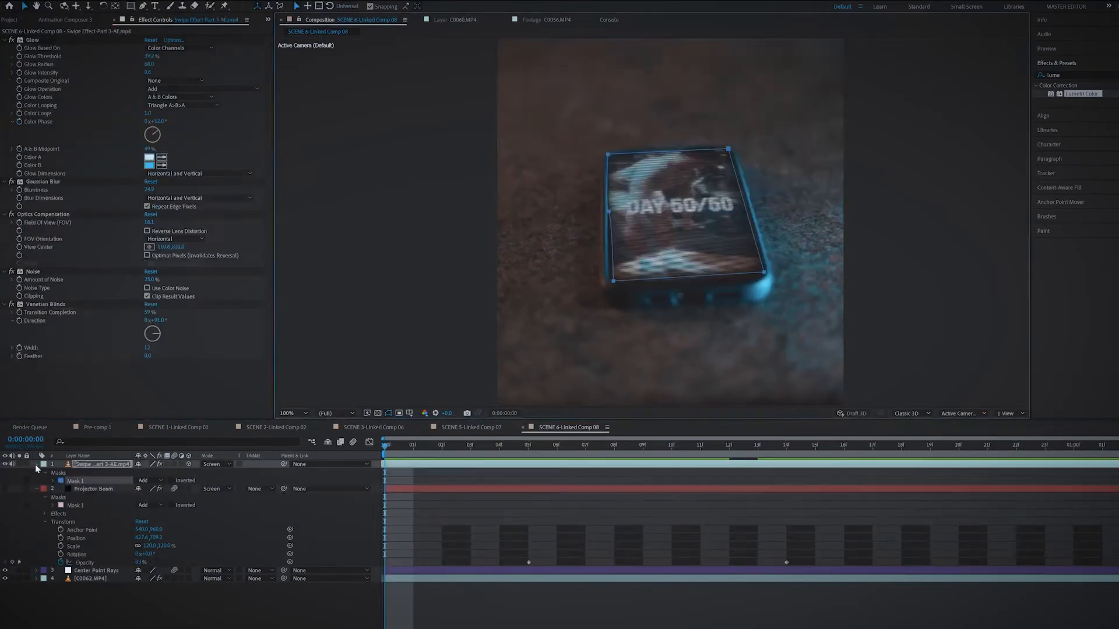
# Try changing the Y orientation of the Swipe Effect-Part 3 layer and undo the change.
pyautogui.click(36, 464)
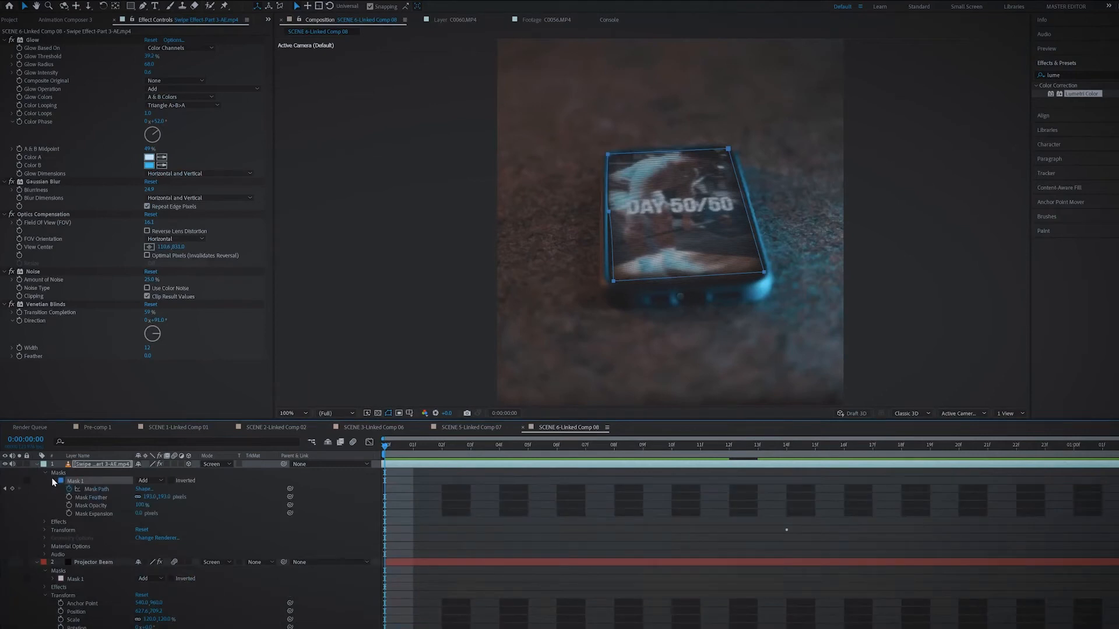
pyautogui.click(45, 498)
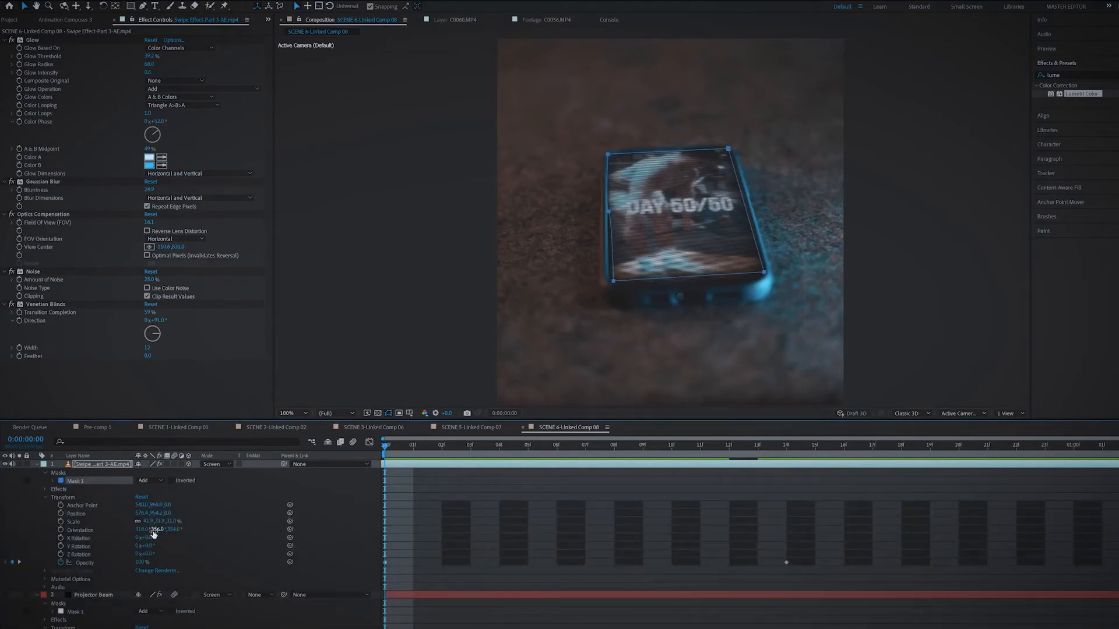
pyautogui.moveTo(158, 532); pyautogui.dragTo(241, 532)
pyautogui.hotkey('ctrl', 'z')
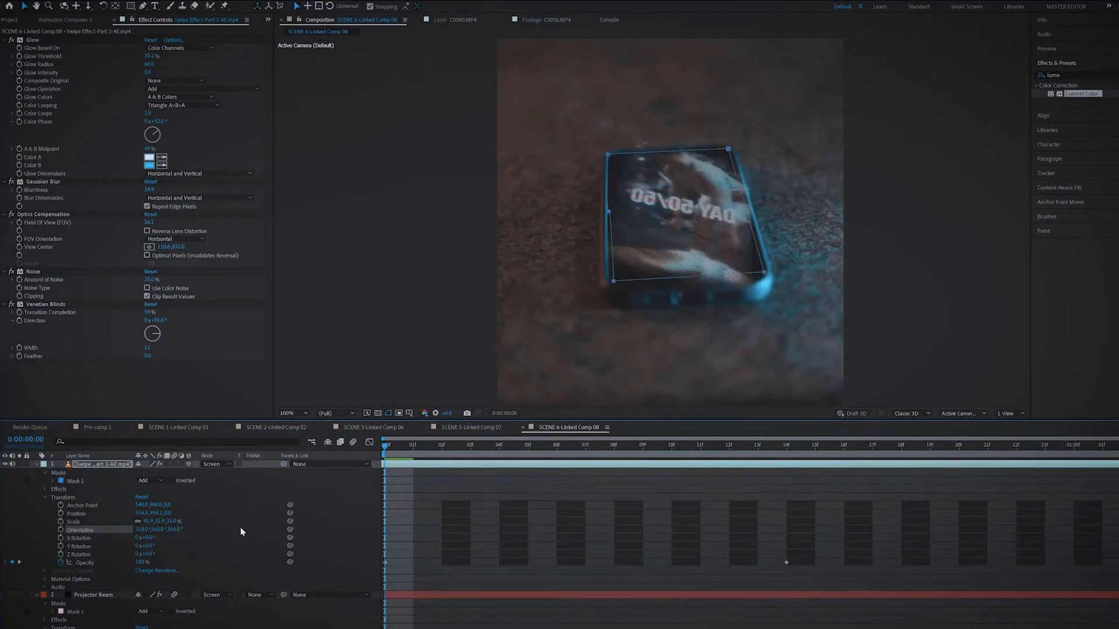
# Check the Swipe Effect-Part 3 layer's blending mode options without changing the mode.
pyautogui.click(449, 488)
pyautogui.click(214, 464)
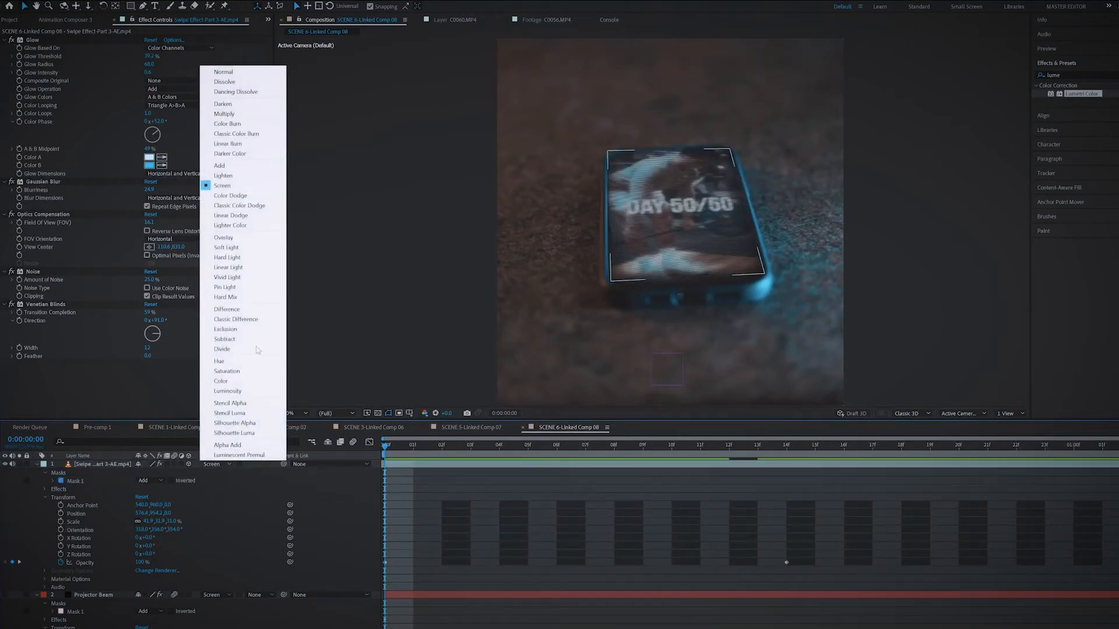
pyautogui.click(435, 479)
# Collapse the expanded properties of all layers and turn the Projector Beam layer's visibility on.
pyautogui.press('m')
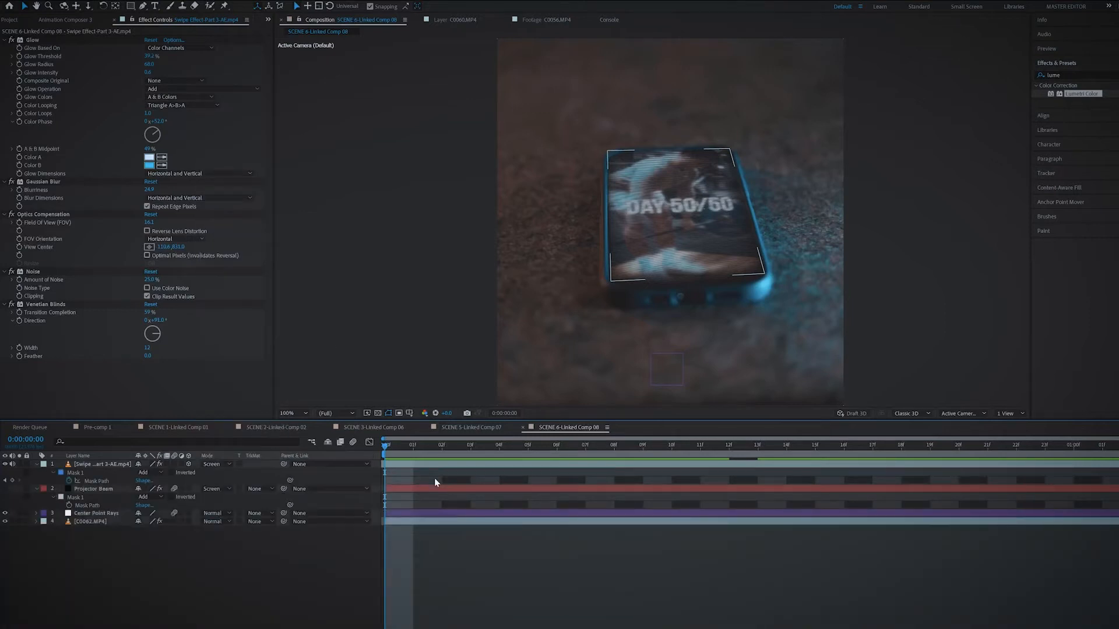
pyautogui.press('m')
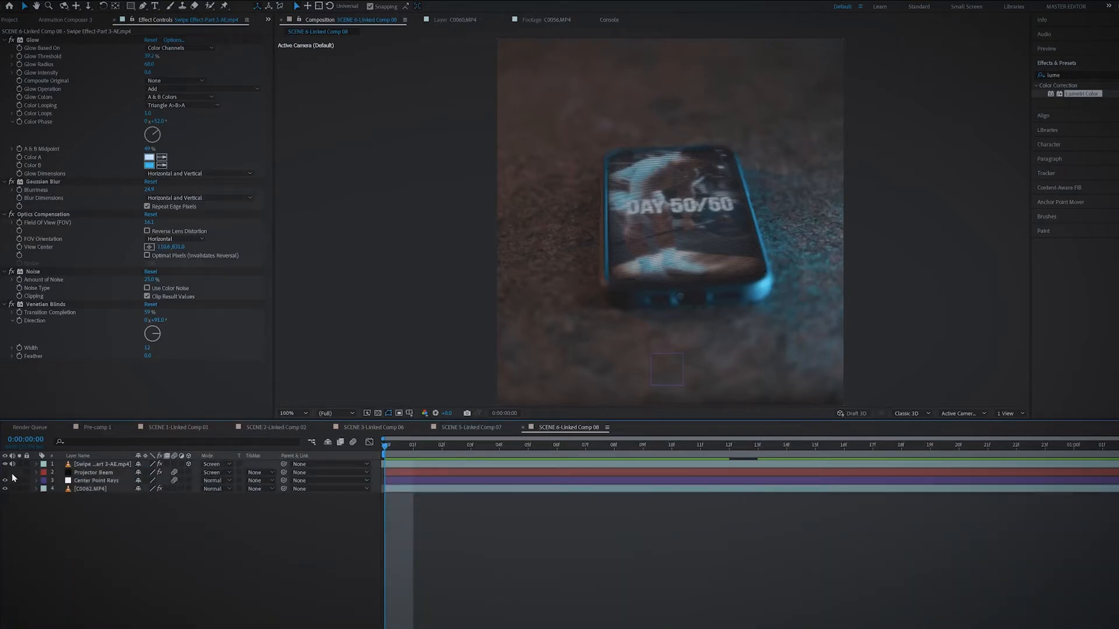
pyautogui.click(7, 474)
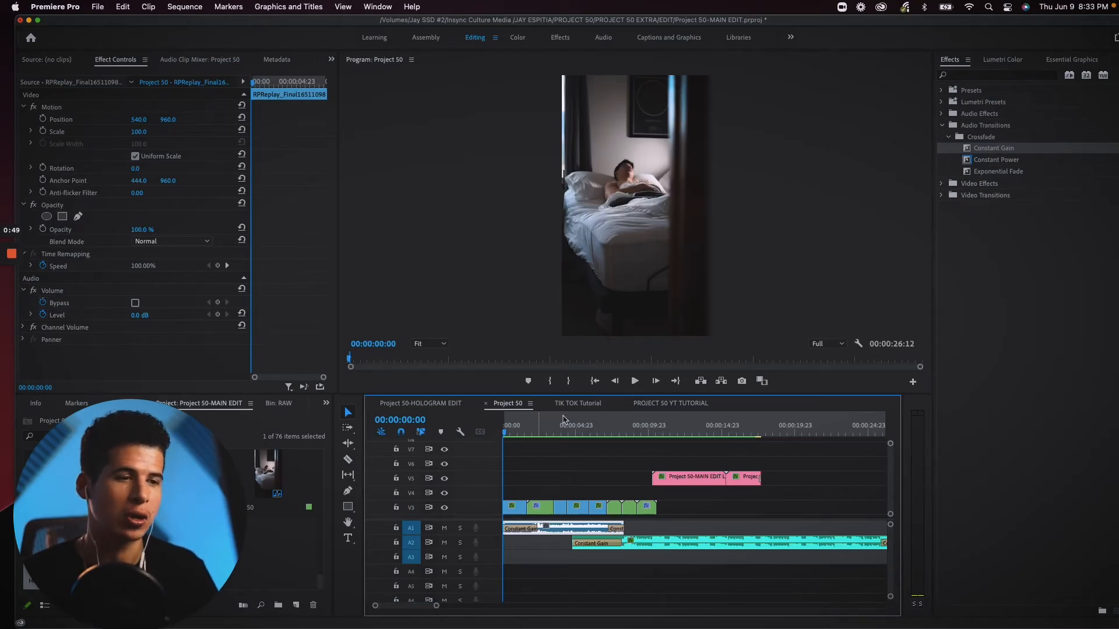
# Switch to Premiere Pro, play the Project 50 sequence around the first hologram clip, and scrub its opening shots.
pyautogui.moveTo(645, 423); pyautogui.dragTo(666, 419)
pyautogui.press('space')
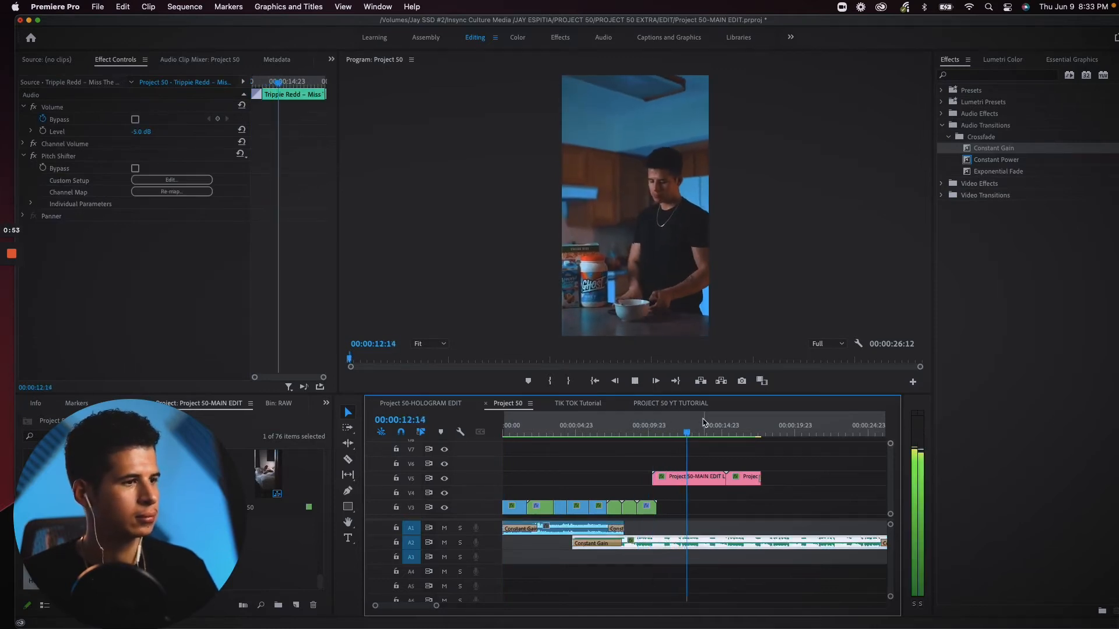
pyautogui.press('space')
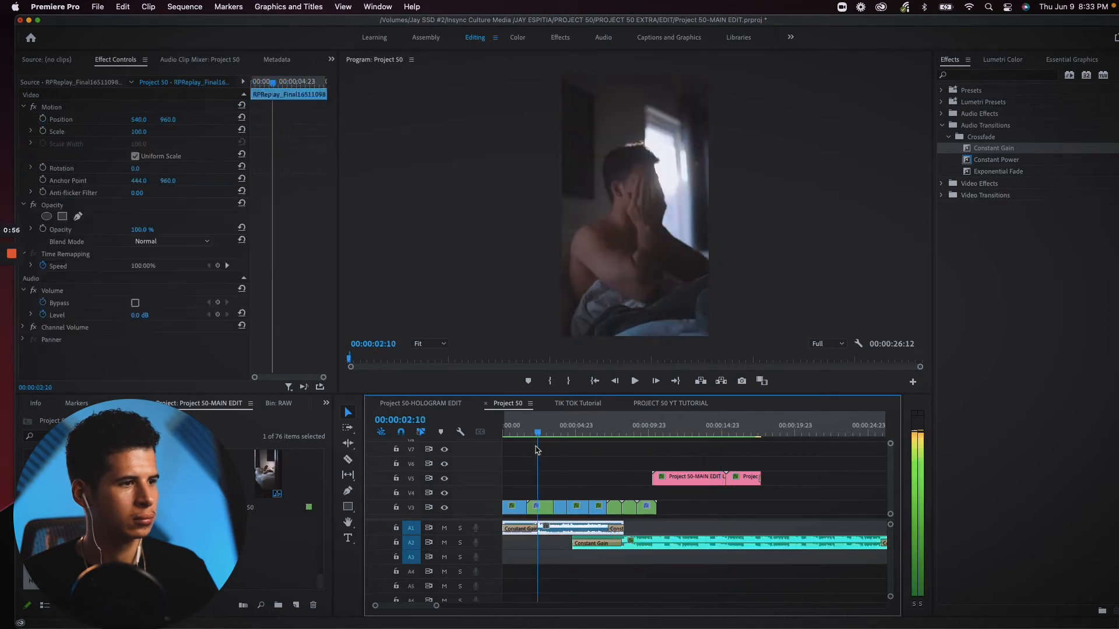
pyautogui.moveTo(536, 449); pyautogui.dragTo(505, 450)
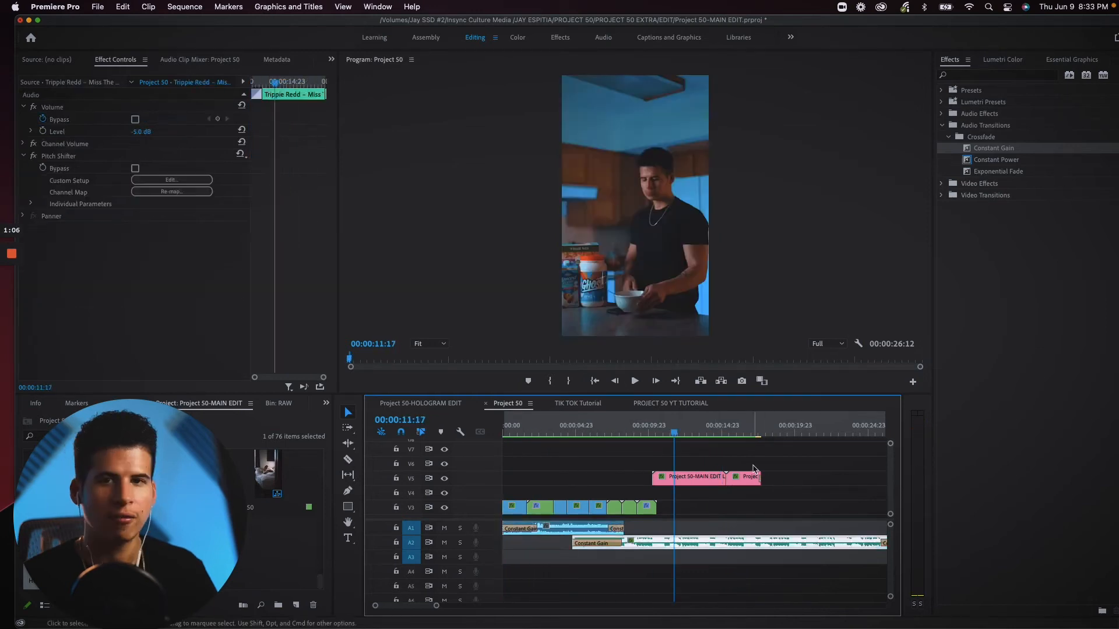
# Play the Project 50 sequence from its start through the hologram clips.
pyautogui.press('Home')
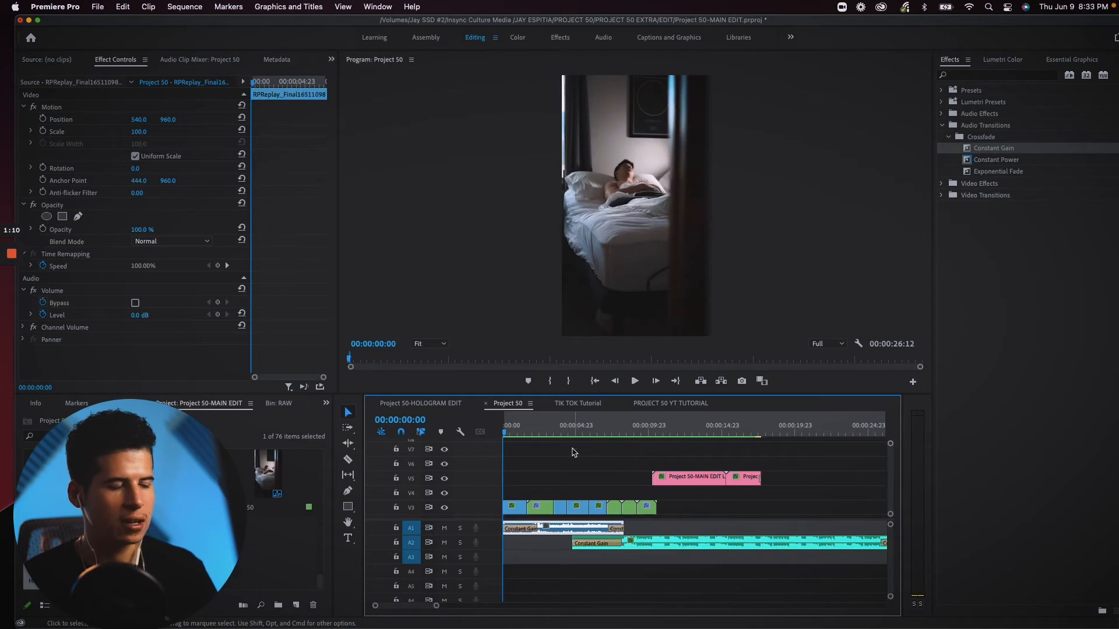
pyautogui.press('space')
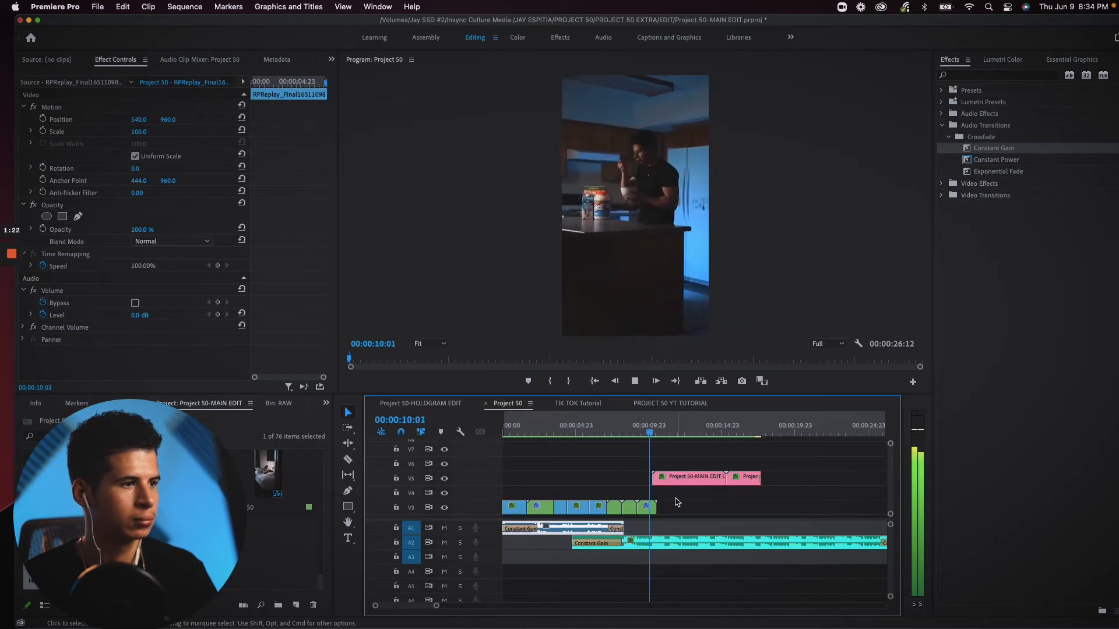
pyautogui.click(655, 465)
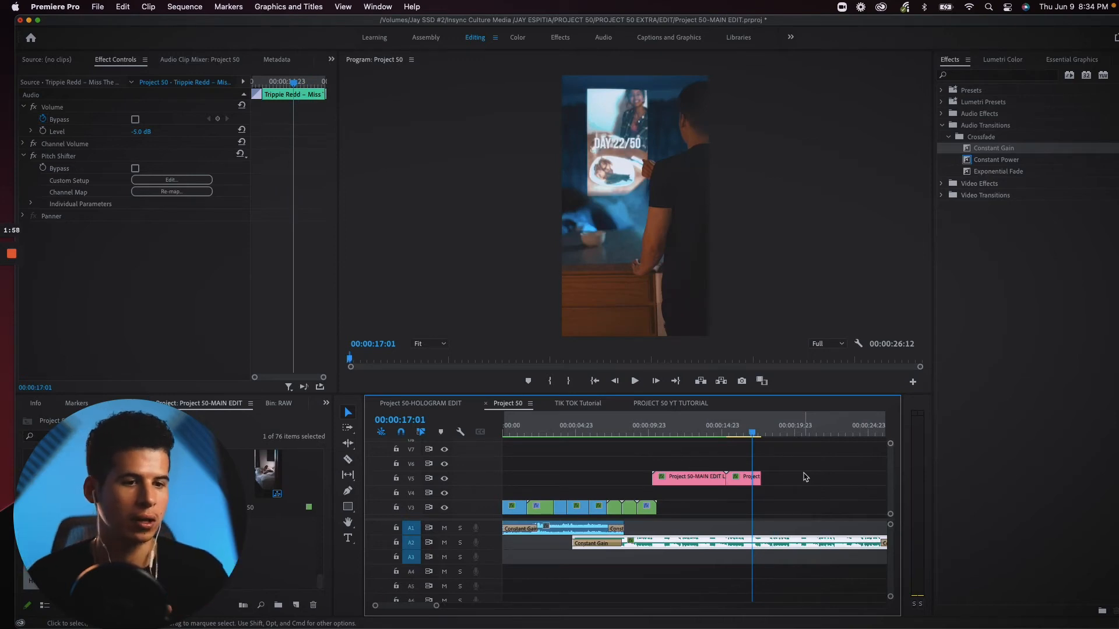
# Play and scrub the end of the second hologram clip up to 00:00:17:14 to examine the zoom into the Day 25 footage.
pyautogui.moveTo(754, 425); pyautogui.dragTo(760, 424)
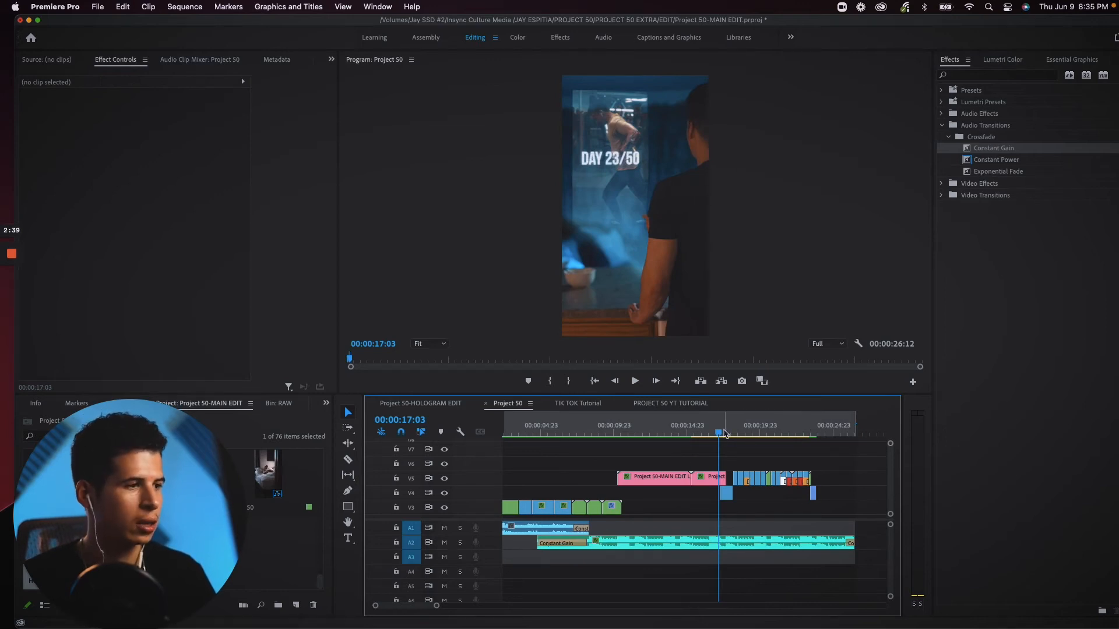
pyautogui.press('space')
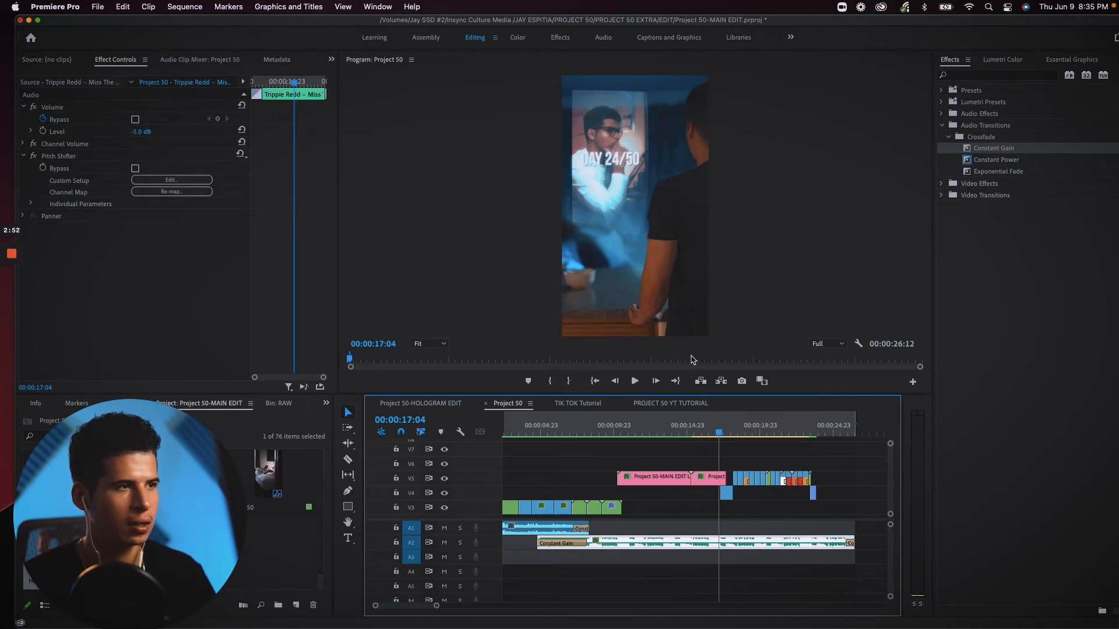
pyautogui.press('space')
pyautogui.moveTo(734, 430); pyautogui.dragTo(727, 435)
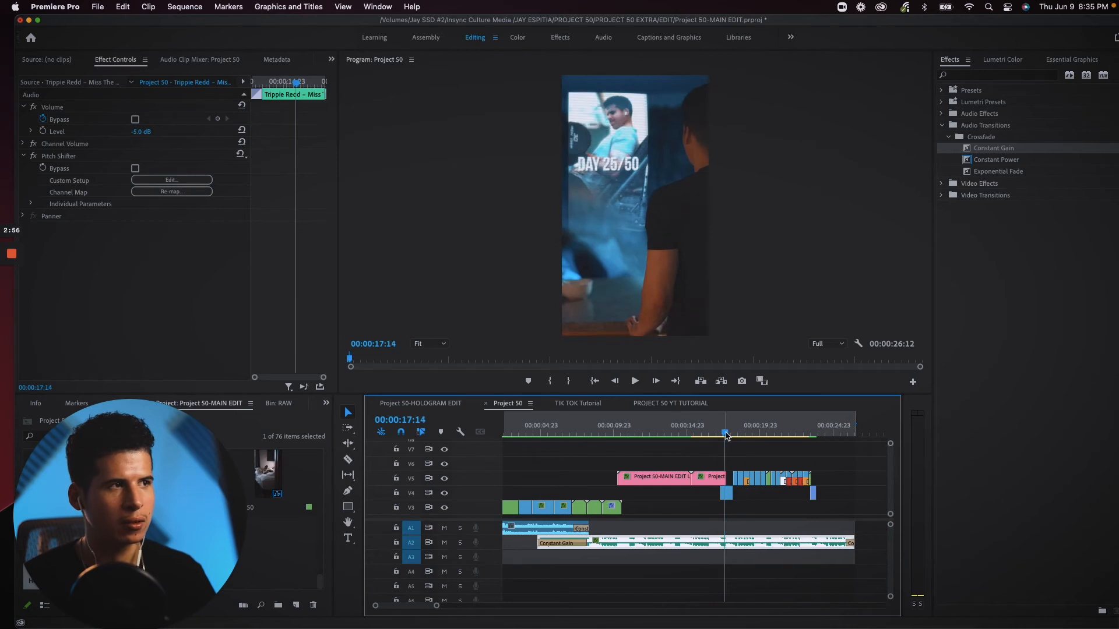
# Search the effects for transform and select the second linked-comp clip to show its Transform settings.
pyautogui.click(969, 76)
pyautogui.write('transform')
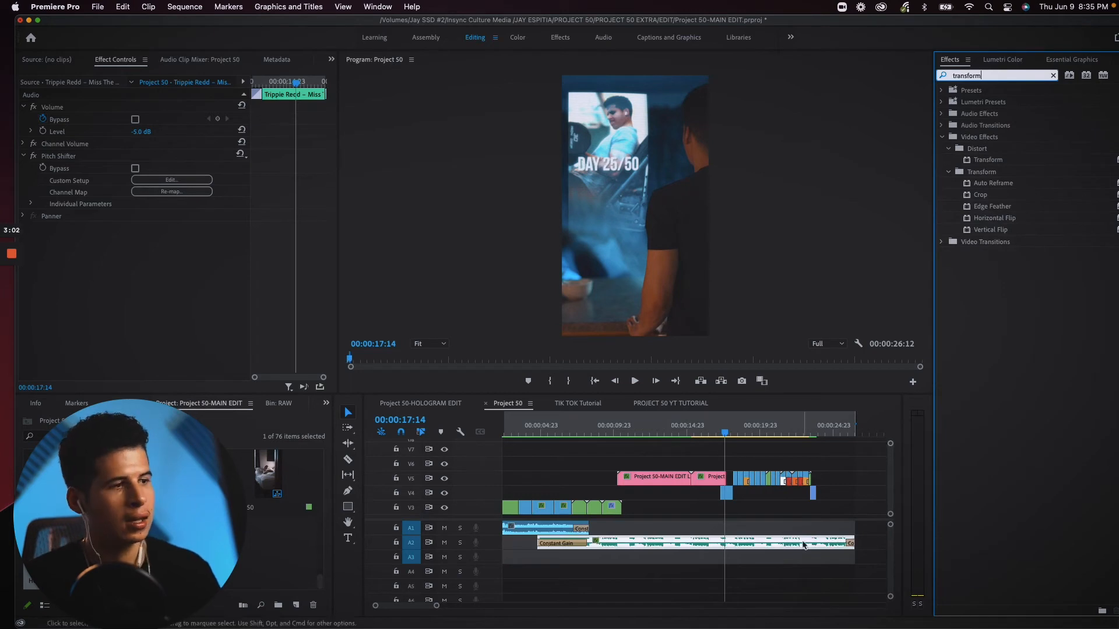
pyautogui.click(714, 484)
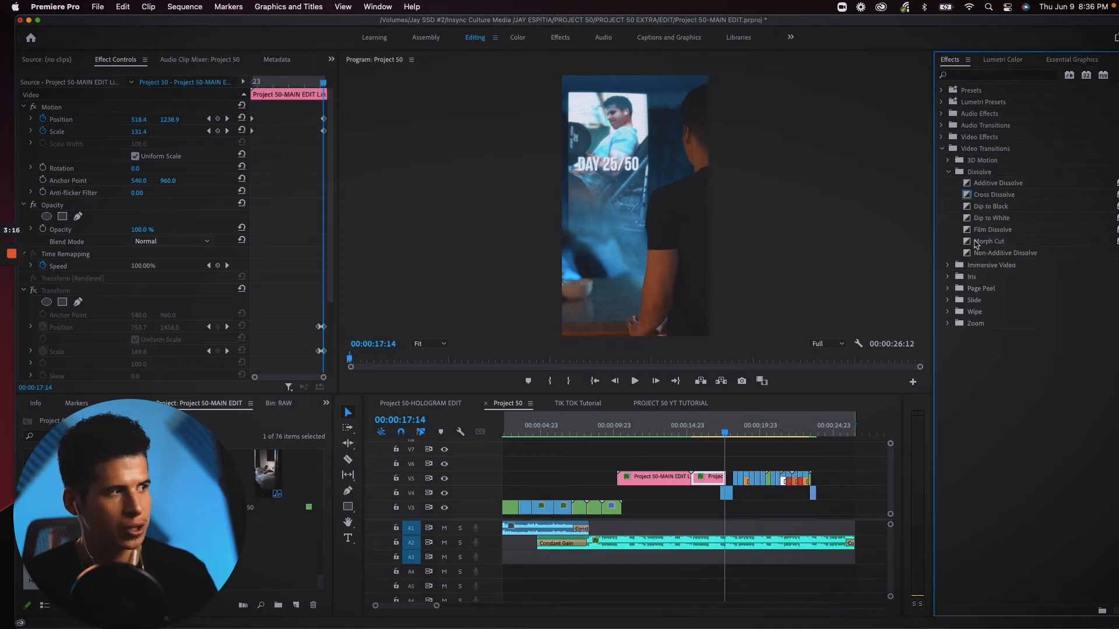
# Locate the Film Dissolve transition among the Dissolve video transitions.
pyautogui.click(996, 230)
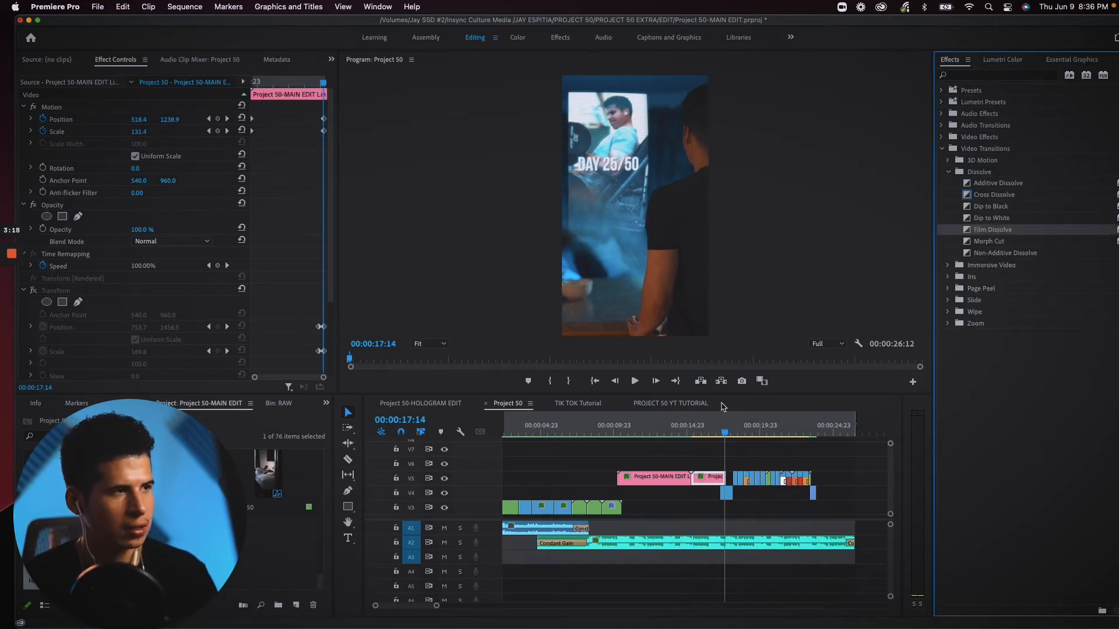
pyautogui.click(769, 461)
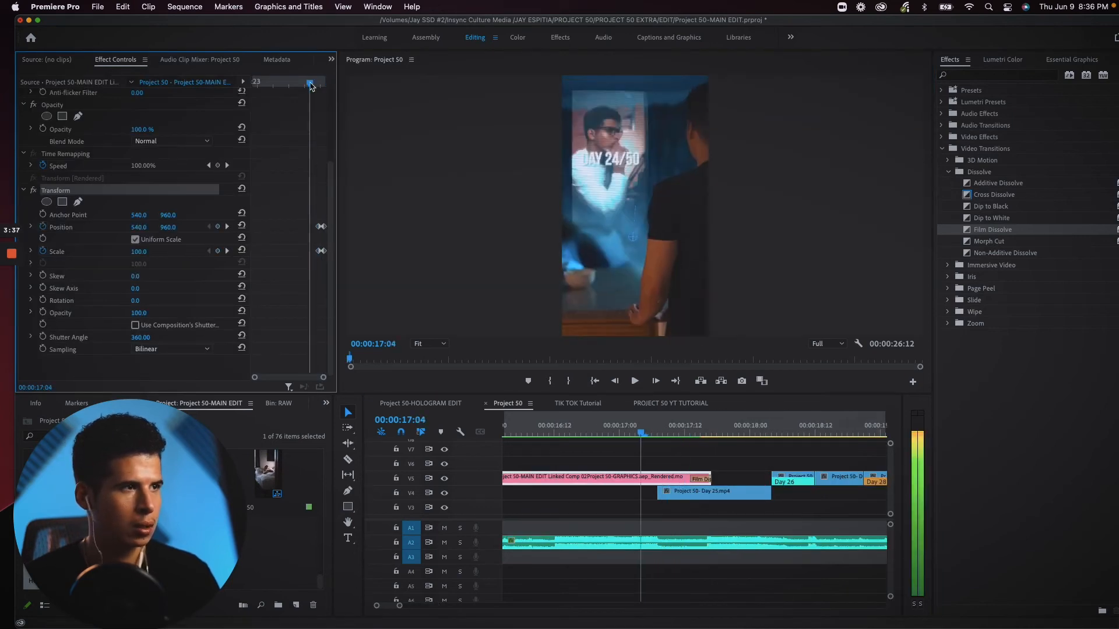
# Move the playhead to 00:00:17:03 to examine the clip's Transform position and scale keyframes.
pyautogui.moveTo(311, 86); pyautogui.dragTo(308, 86)
pyautogui.click(635, 435)
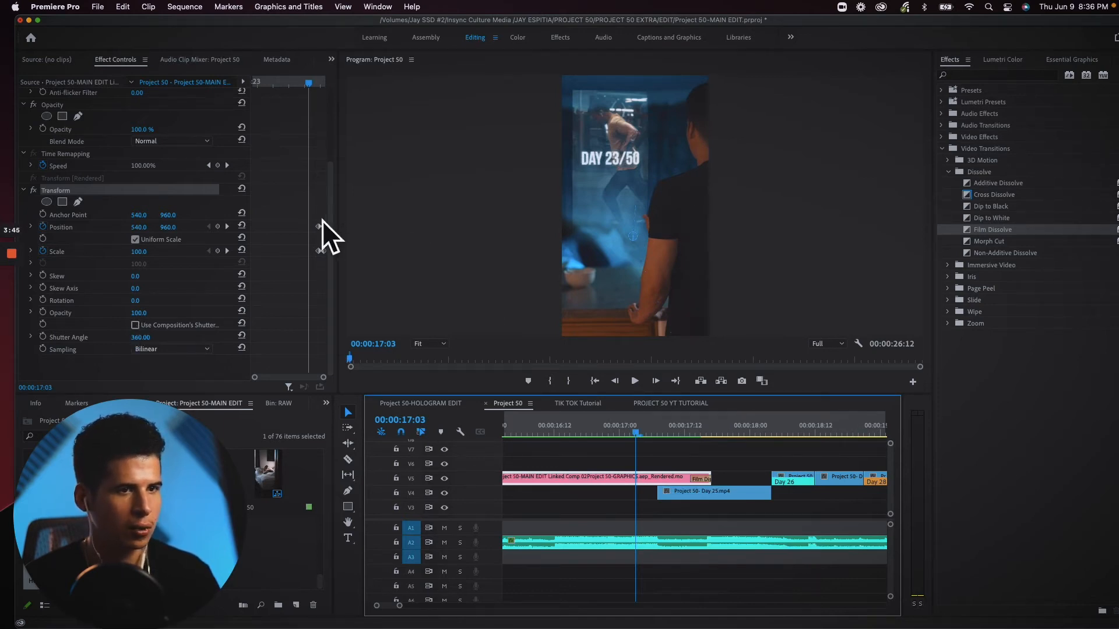
pyautogui.moveTo(641, 432)
pyautogui.mouseDown()
pyautogui.moveTo(717, 431)
pyautogui.moveTo(635, 430)
pyautogui.mouseUp()
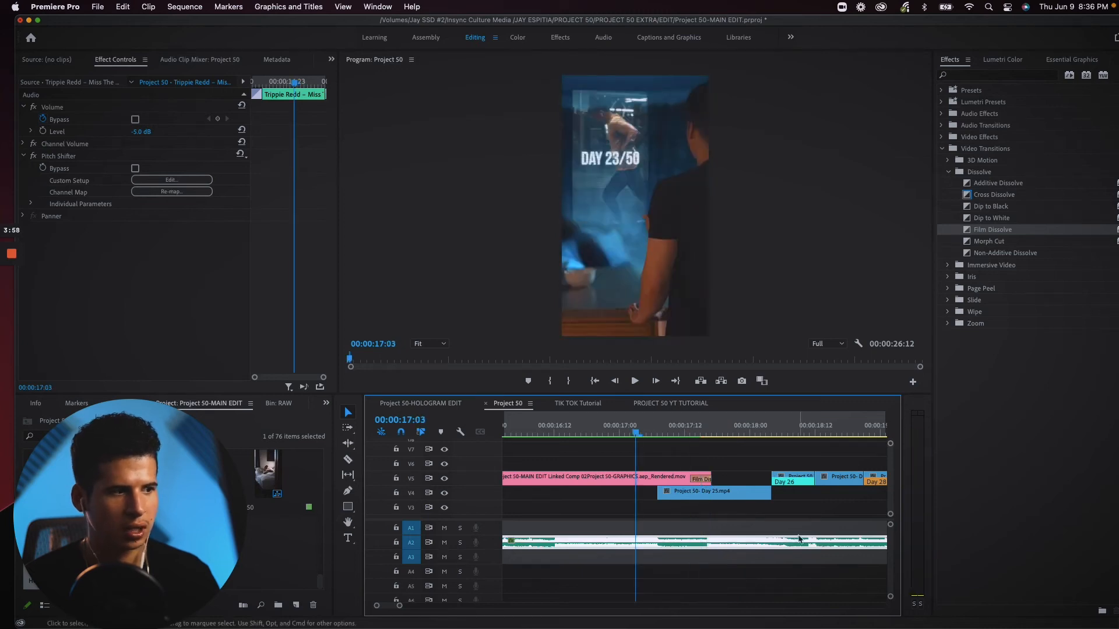
# Play the zoom transition from 00:00:17:03 into the Day 25 clip.
pyautogui.press('space')
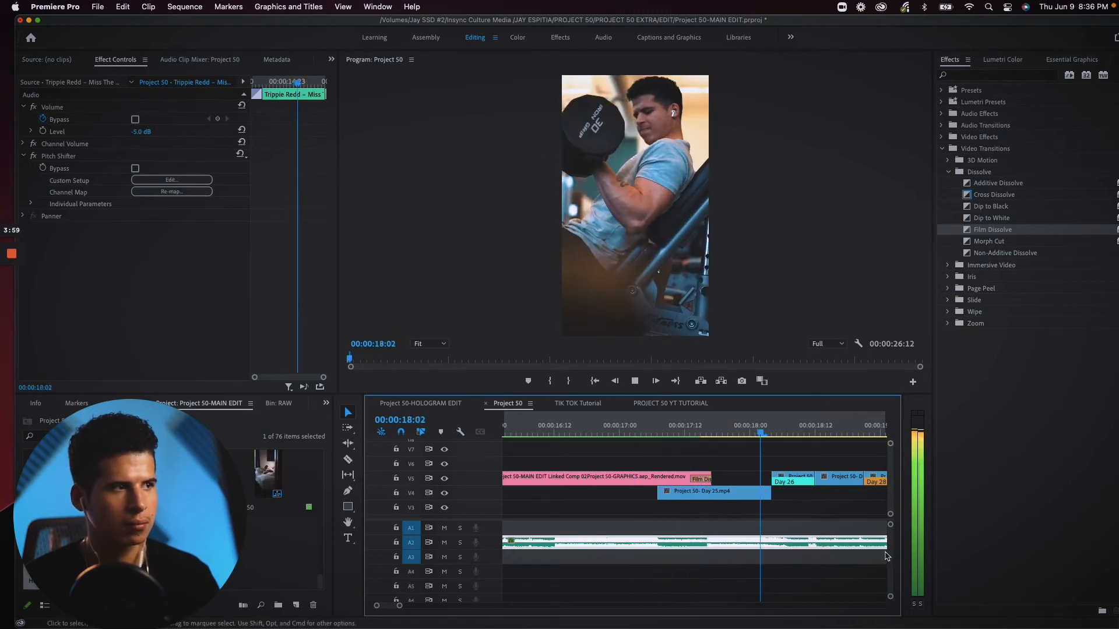
pyautogui.moveTo(400, 606); pyautogui.dragTo(402, 609)
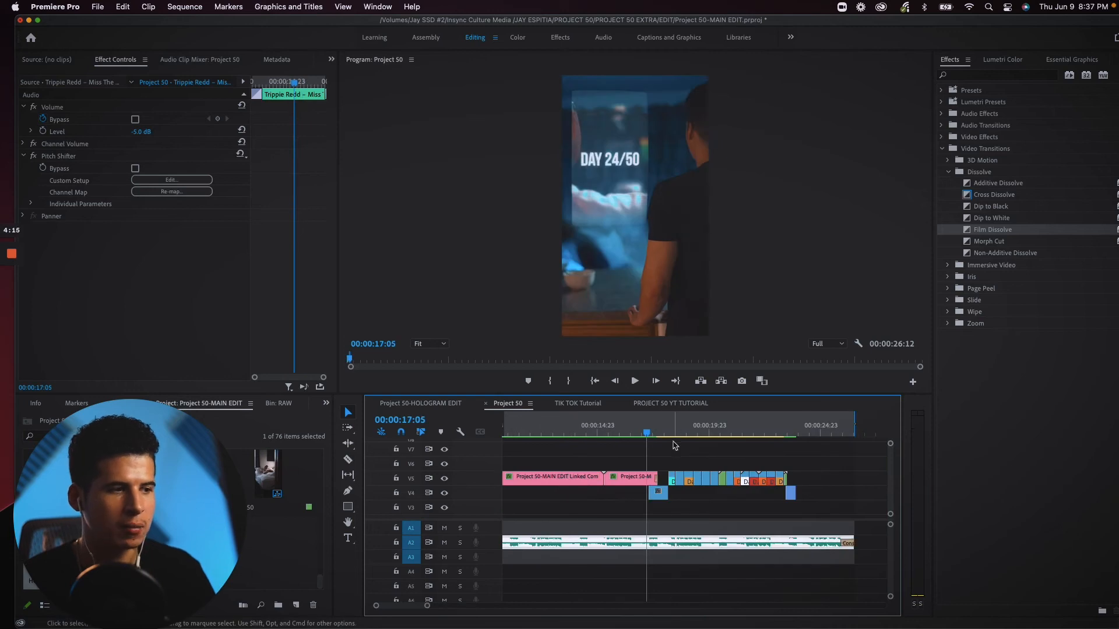
# Review the blurred zoom frames around 00:00:17:12 in short playback bursts.
pyautogui.press('space')
pyautogui.press('space')
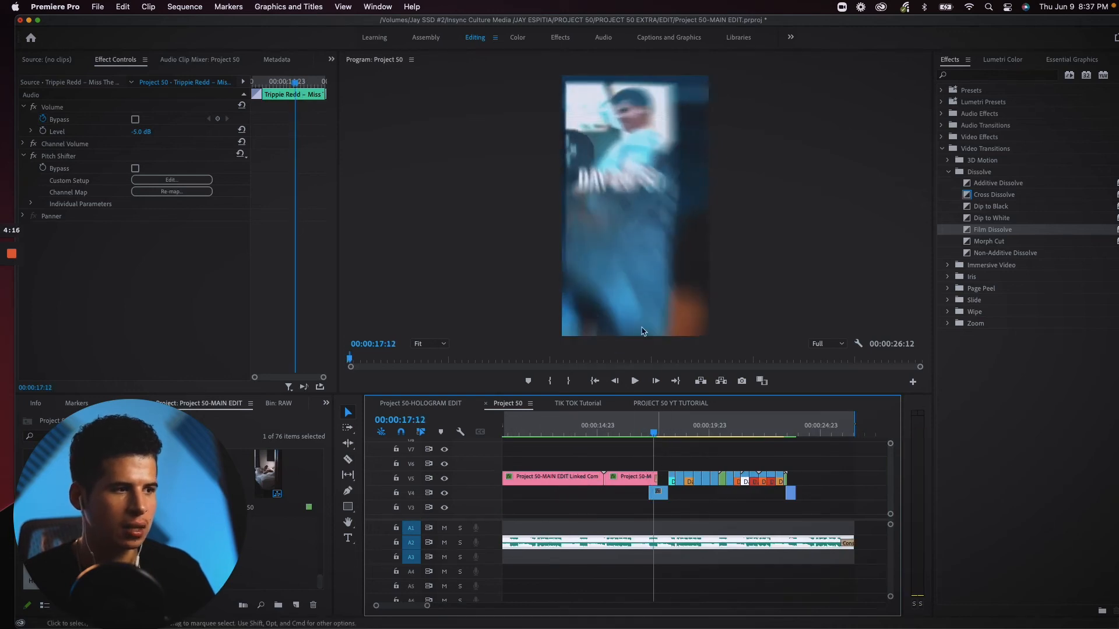
pyautogui.press('space')
pyautogui.press('space')
# Add a text layer at 00:00:17:23 reading "DAY 25/50".
pyautogui.click(663, 434)
pyautogui.press('super+t')
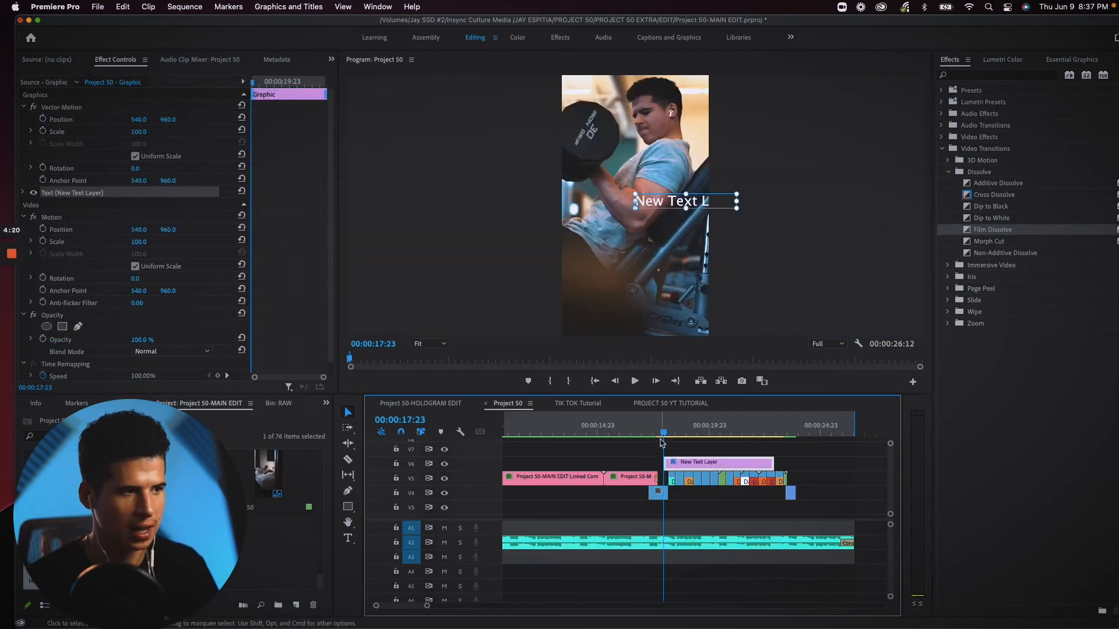
pyautogui.doubleClick(700, 201)
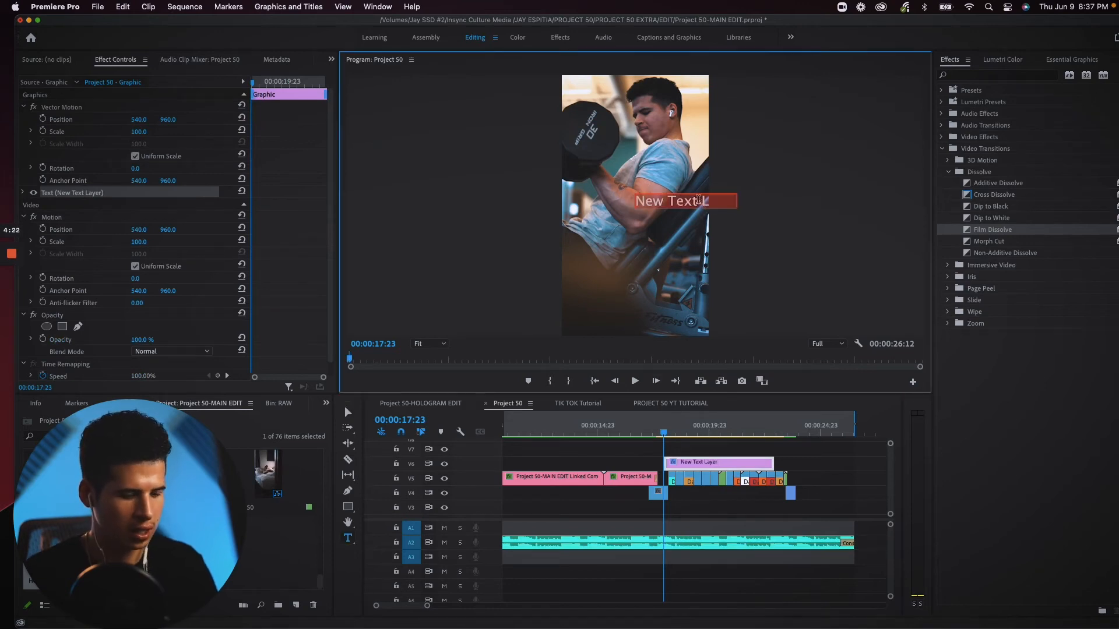
pyautogui.write('DAY')
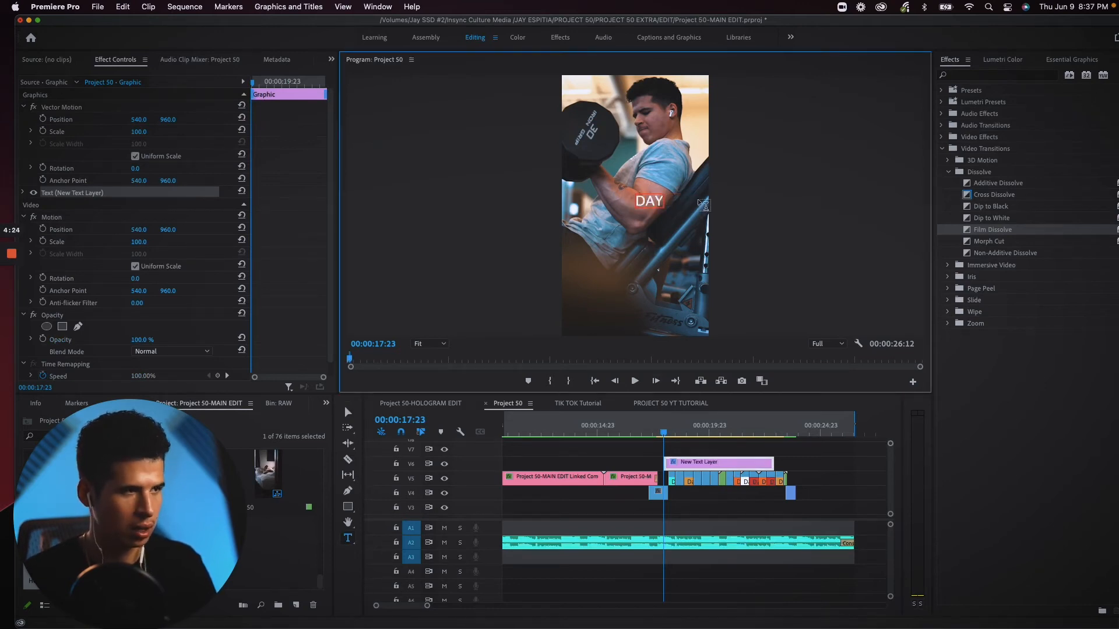
pyautogui.write(' 25/50')
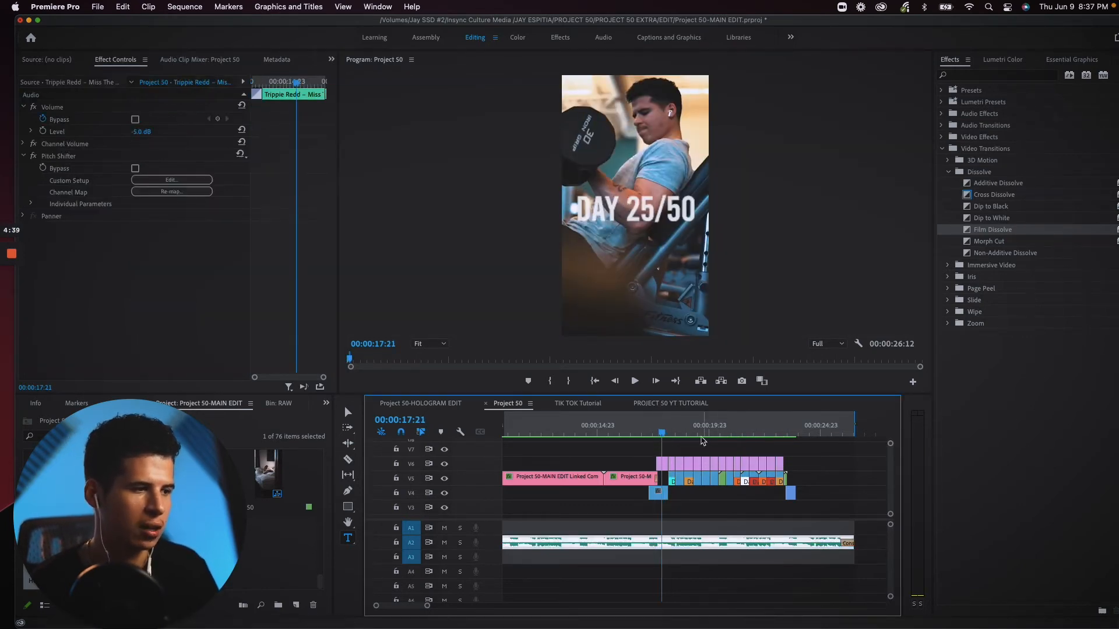
# Review the DAY number titles over the quick clips, playing the sequence from 00:00:17:17.
pyautogui.click(670, 433)
pyautogui.moveTo(671, 432); pyautogui.dragTo(659, 434)
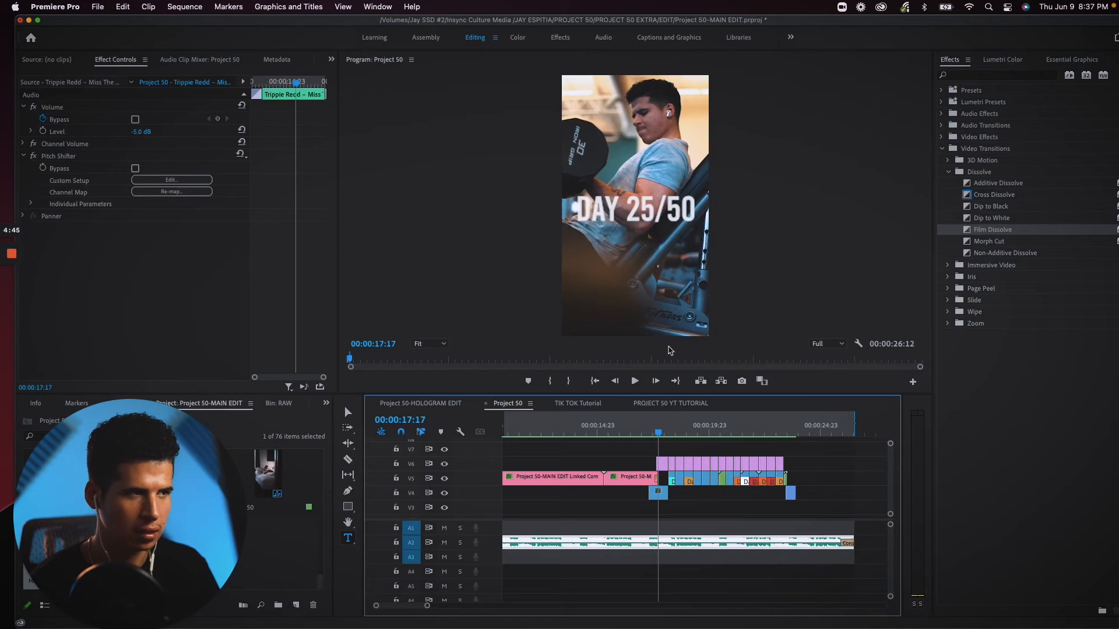
pyautogui.press('space')
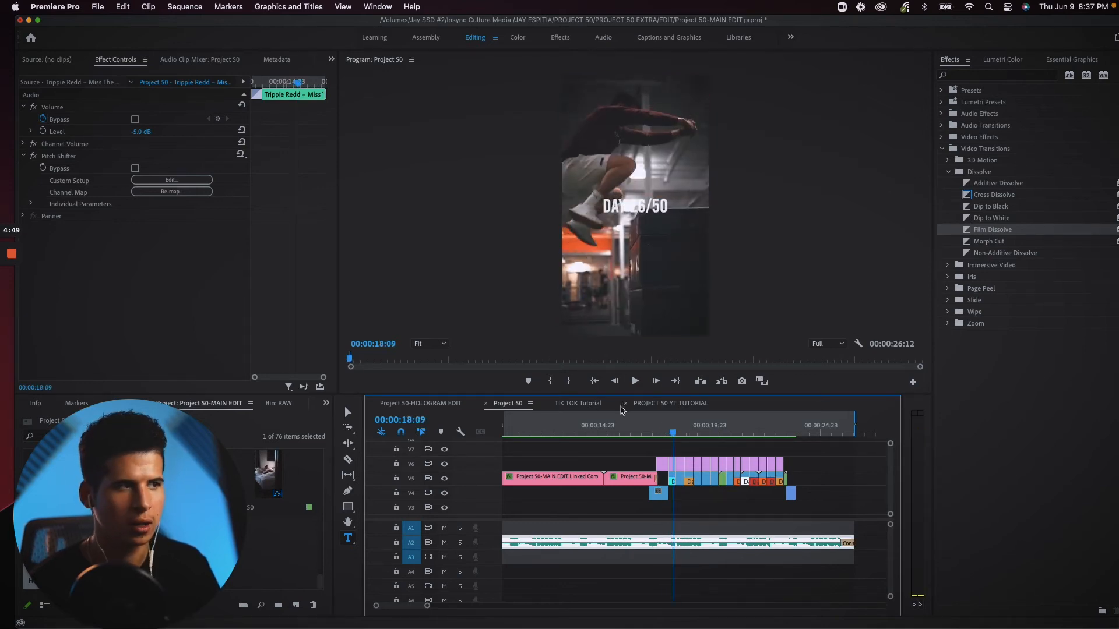
pyautogui.moveTo(647, 429); pyautogui.dragTo(641, 435)
pyautogui.press('space')
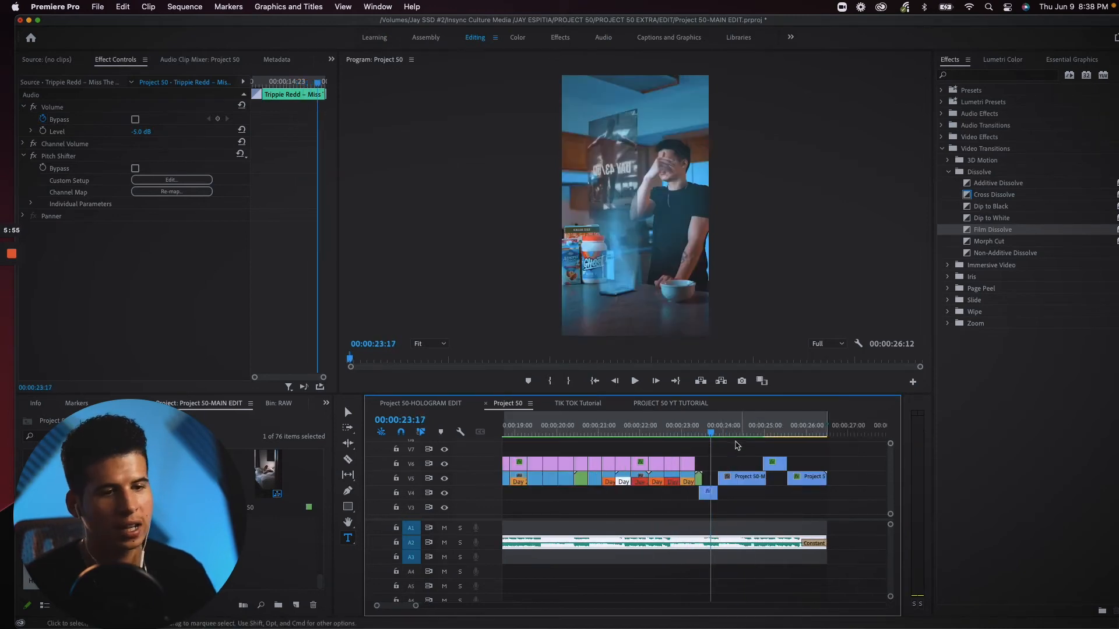
# Play the hologram ending from 00:00:23:10, and scrub through the hologram shot to the close-up at 00:00:25:03.
pyautogui.moveTo(707, 429); pyautogui.dragTo(700, 431)
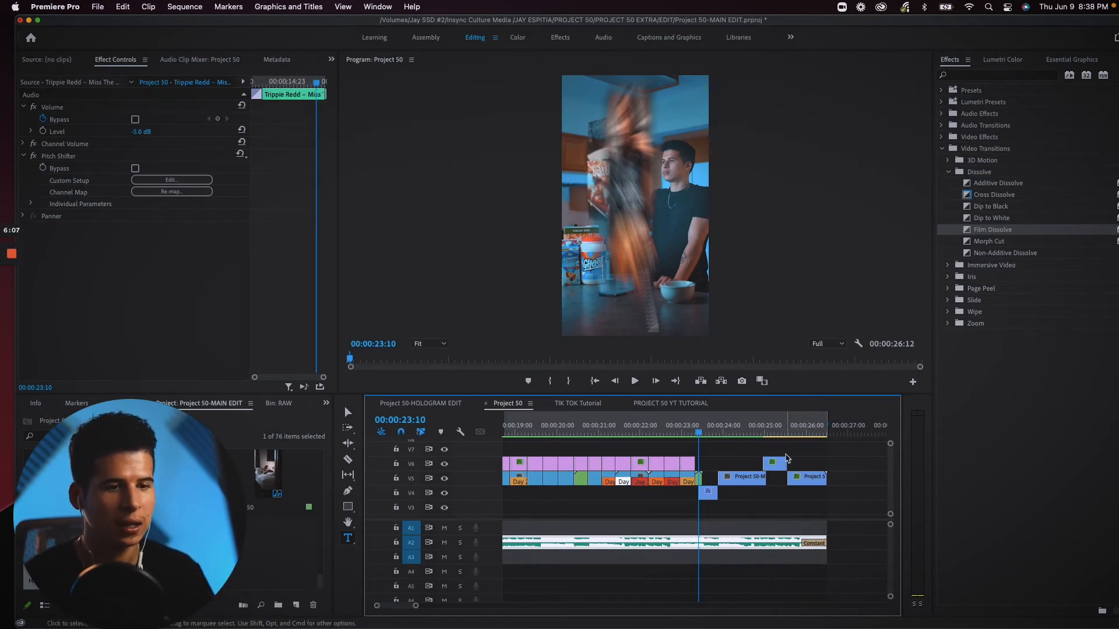
pyautogui.press('space')
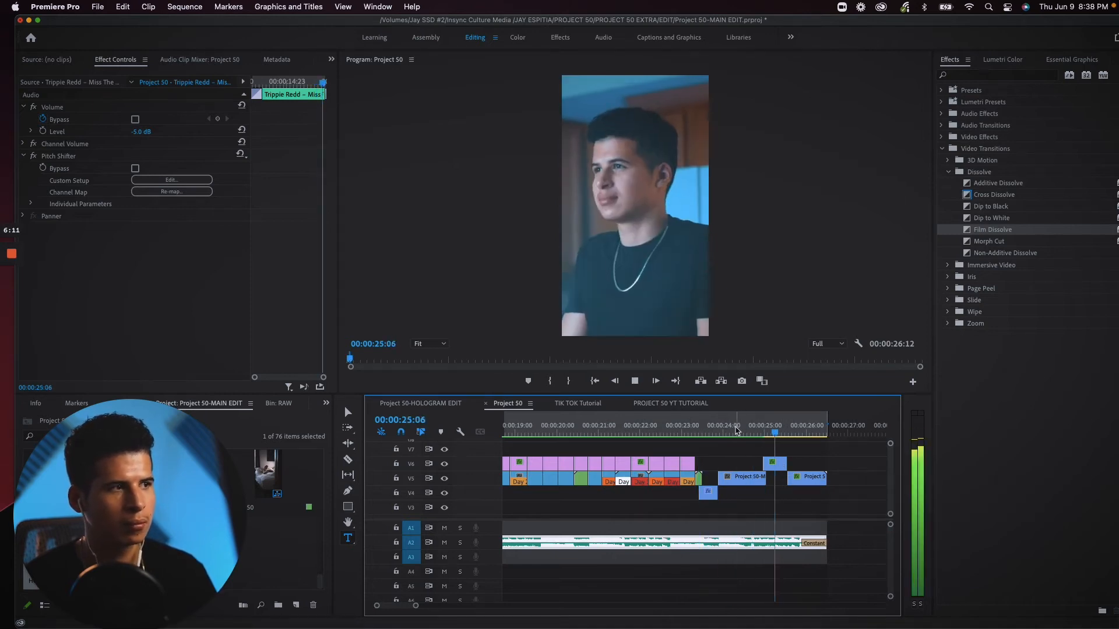
pyautogui.click(694, 428)
pyautogui.press('space')
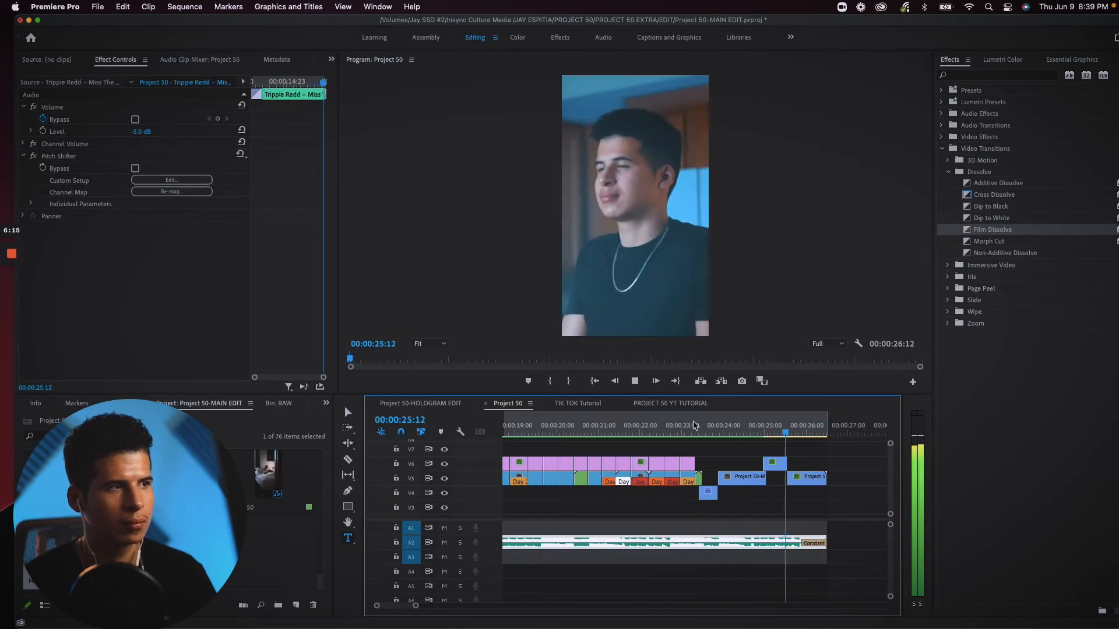
pyautogui.click(710, 429)
pyautogui.moveTo(710, 428); pyautogui.dragTo(735, 417)
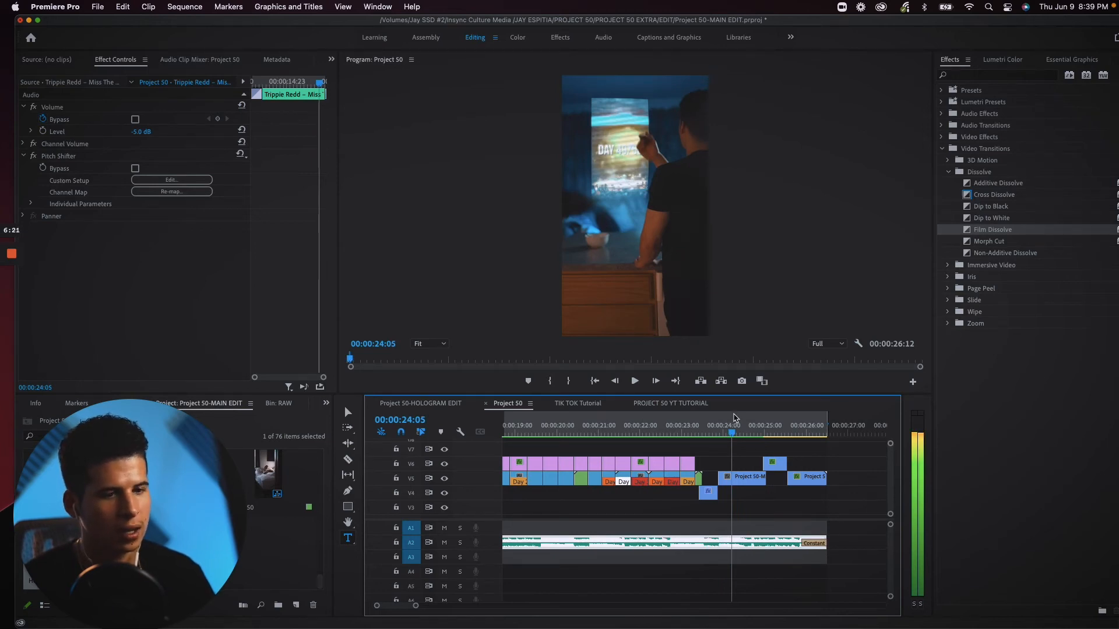
pyautogui.moveTo(735, 418); pyautogui.dragTo(768, 430)
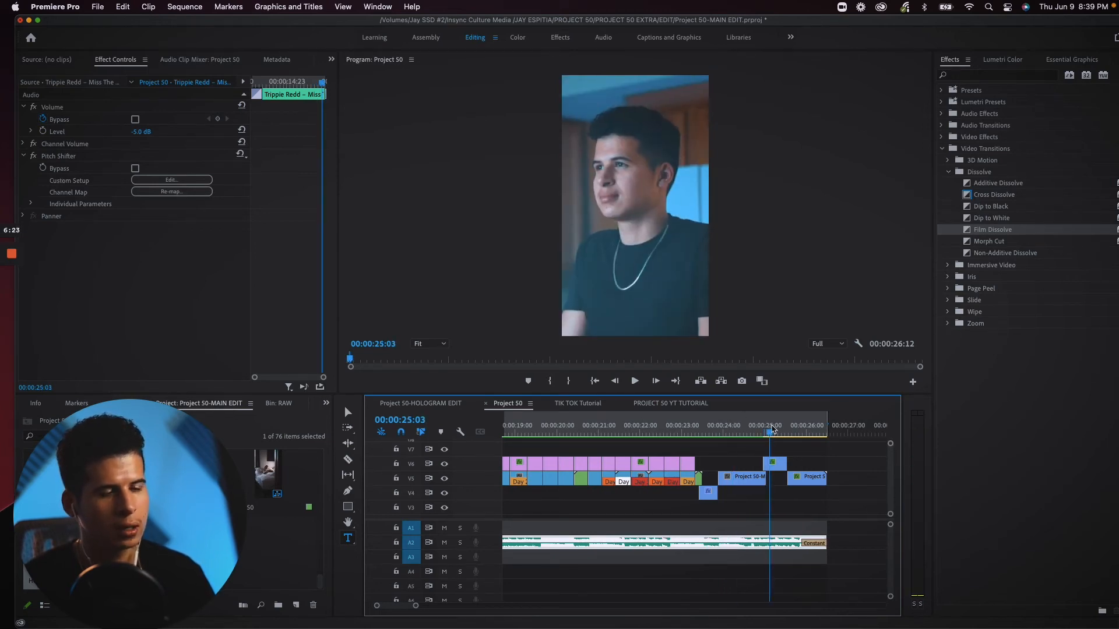
# Try resetting the V6 close-up clip's Position to 540, 960 and its Scale to default, and undo both resets.
pyautogui.click(773, 464)
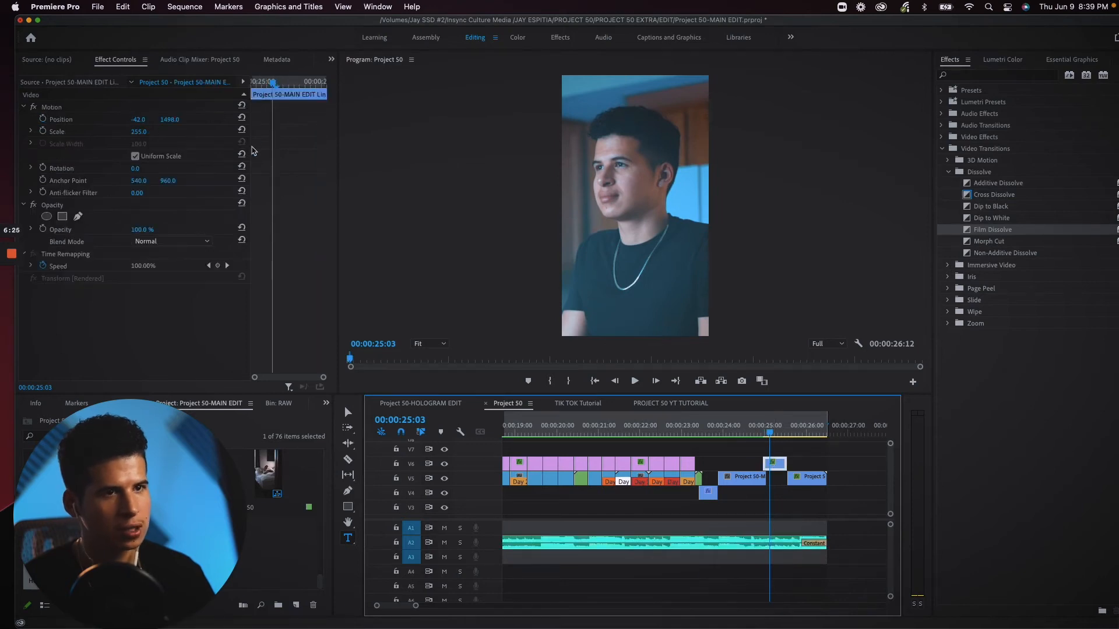
pyautogui.click(242, 118)
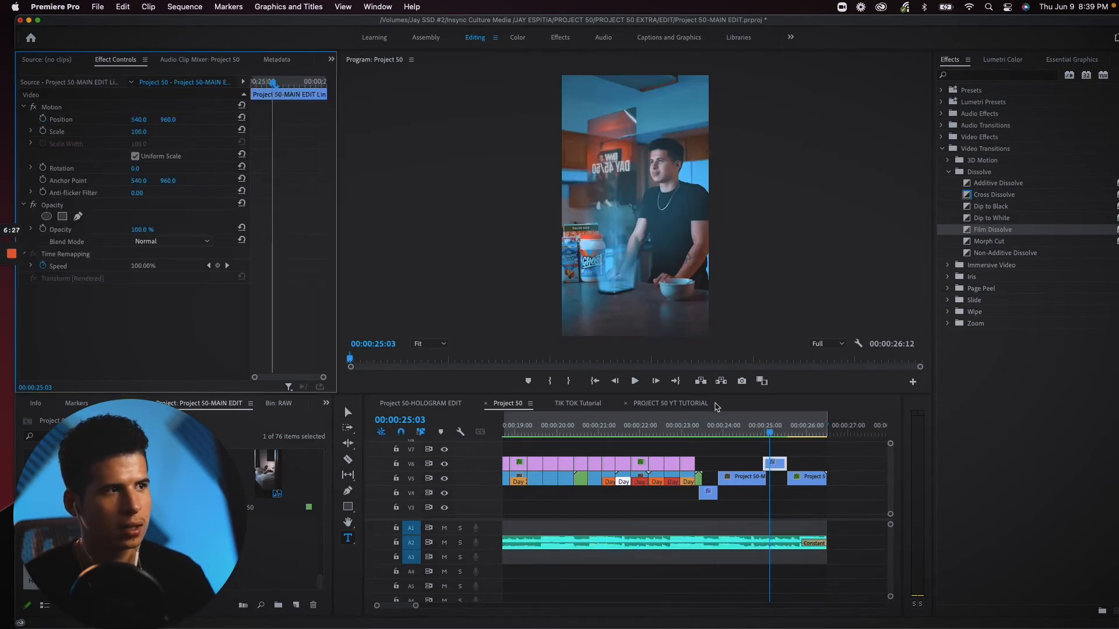
pyautogui.click(756, 449)
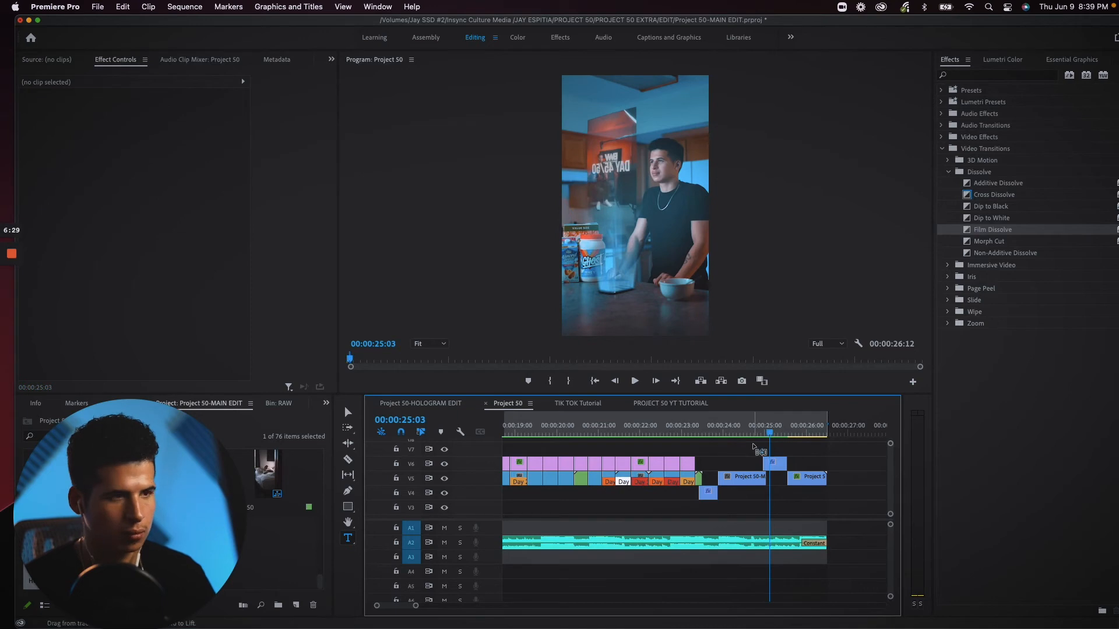
pyautogui.press('super+z')
pyautogui.press('super+z')
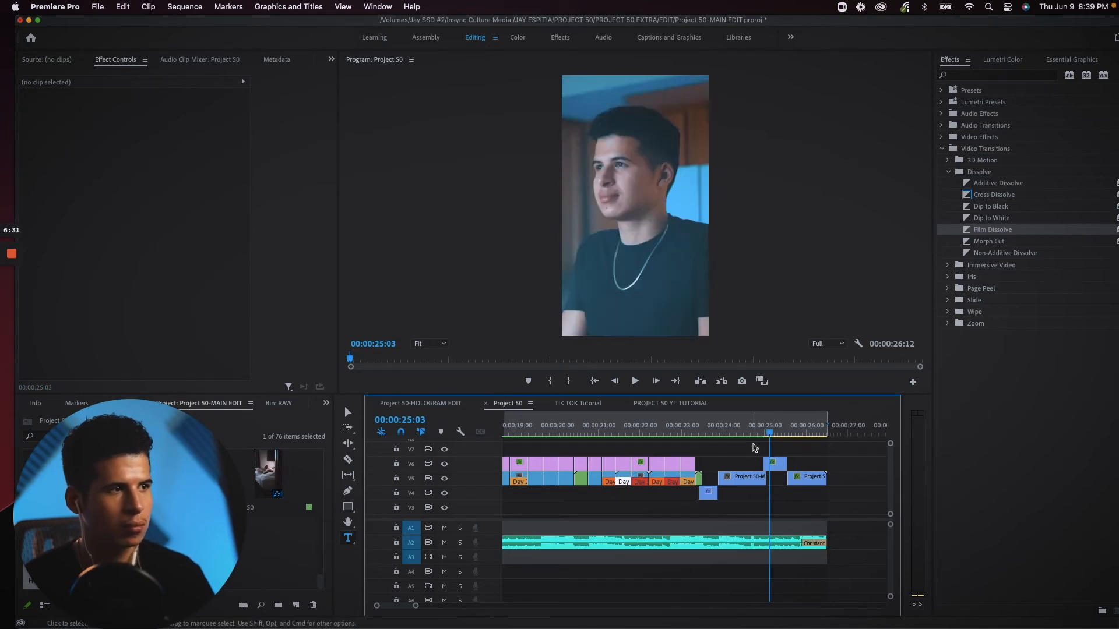
# Play the close-up and scrub through the final phone clip from 00:00:25:14 to 00:00:26:01.
pyautogui.moveTo(770, 432); pyautogui.dragTo(757, 434)
pyautogui.press('space')
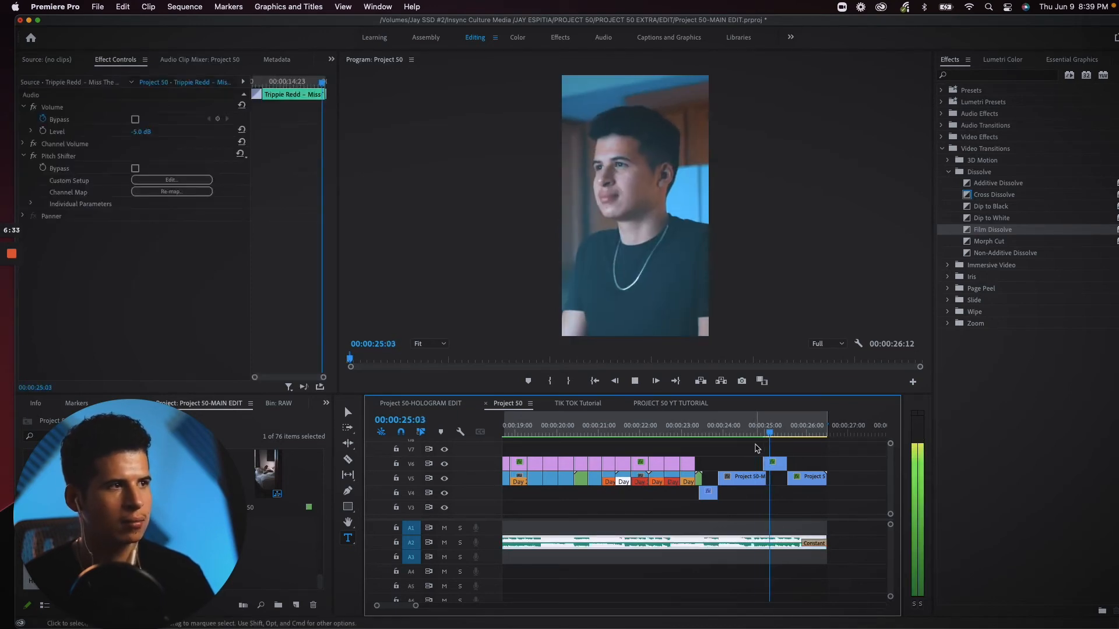
pyautogui.press('space')
pyautogui.click(799, 426)
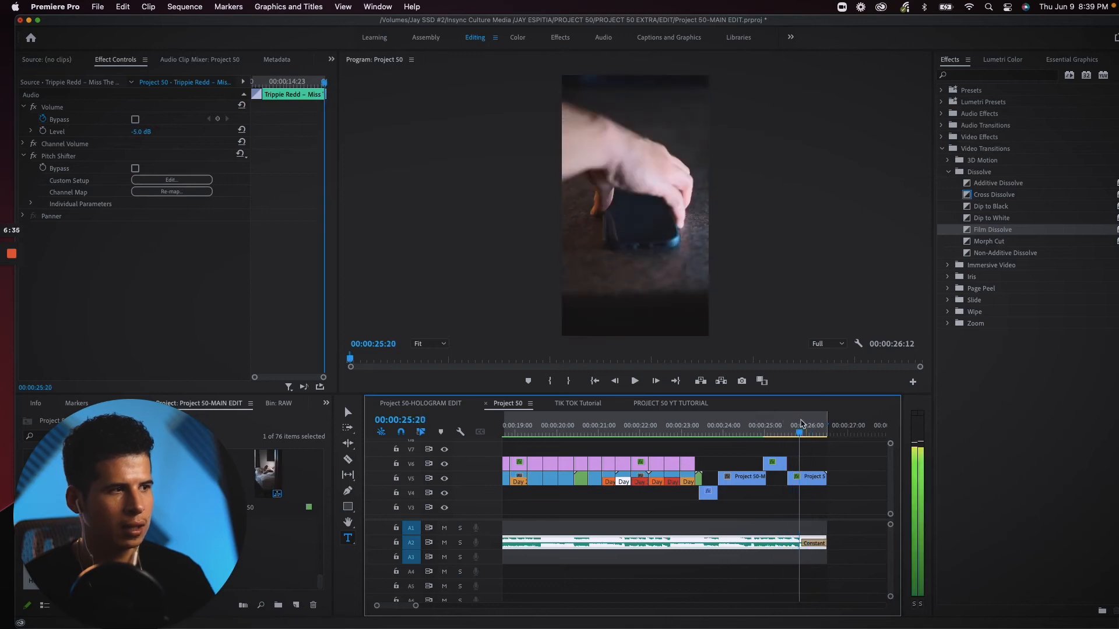
pyautogui.click(789, 433)
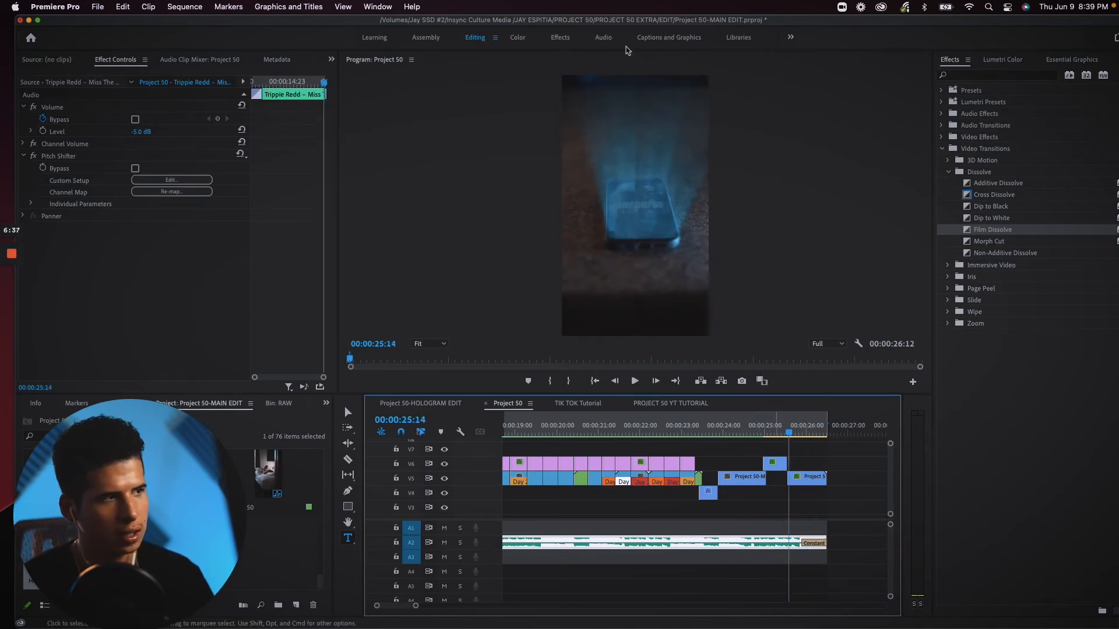
pyautogui.moveTo(789, 432); pyautogui.dragTo(809, 422)
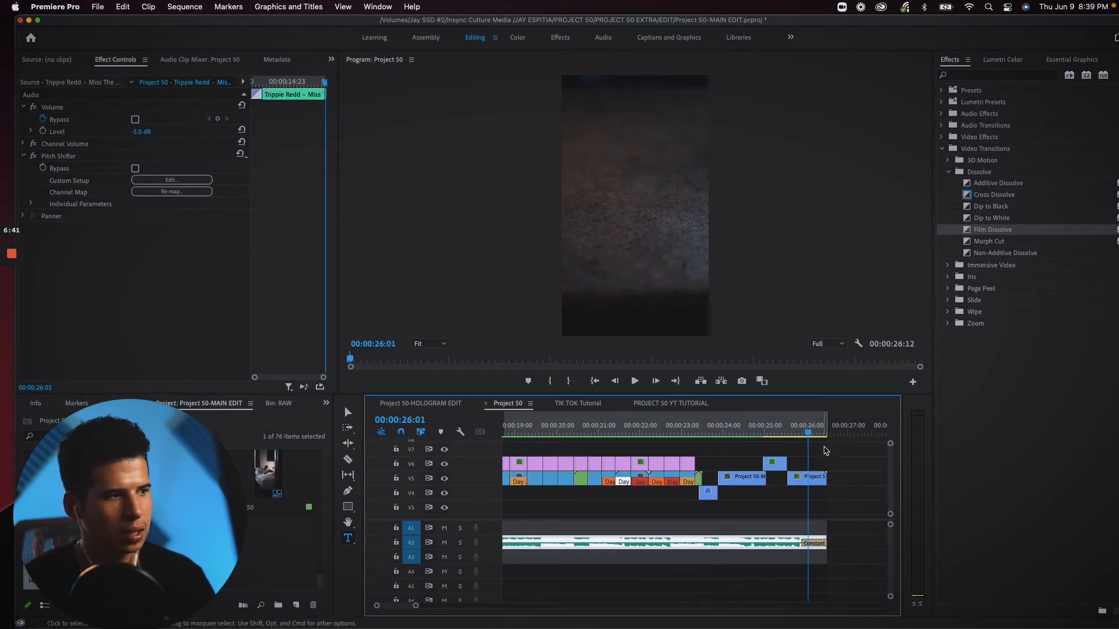
# Look over the timeline tracks and return the playhead to the sequence start.
pyautogui.scroll(-2, 774, 455)
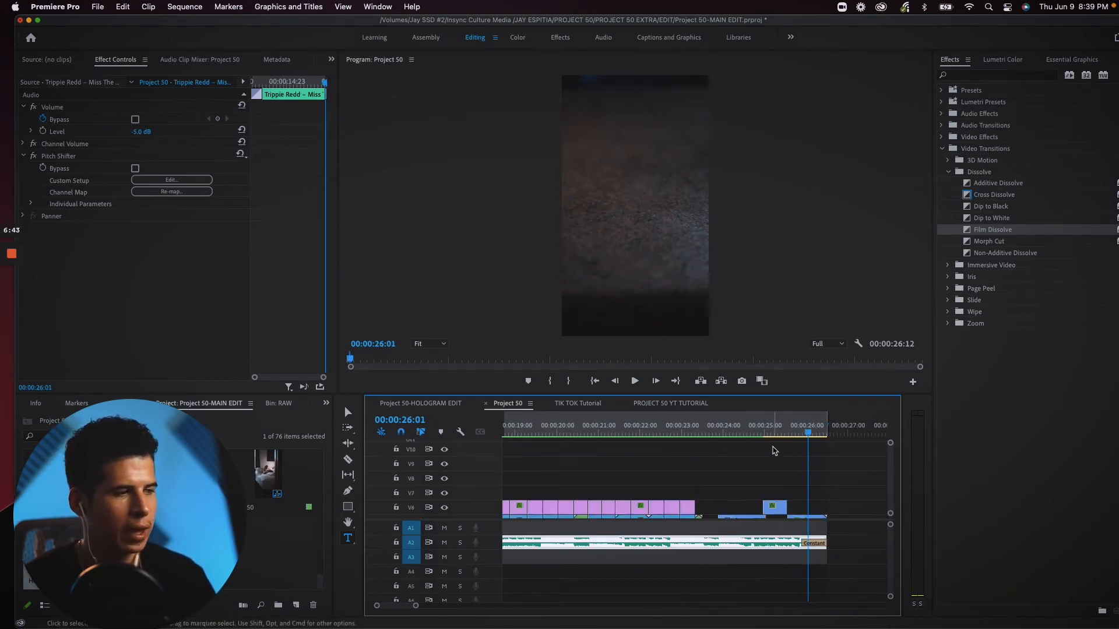
pyautogui.hscroll(-10, 763, 448)
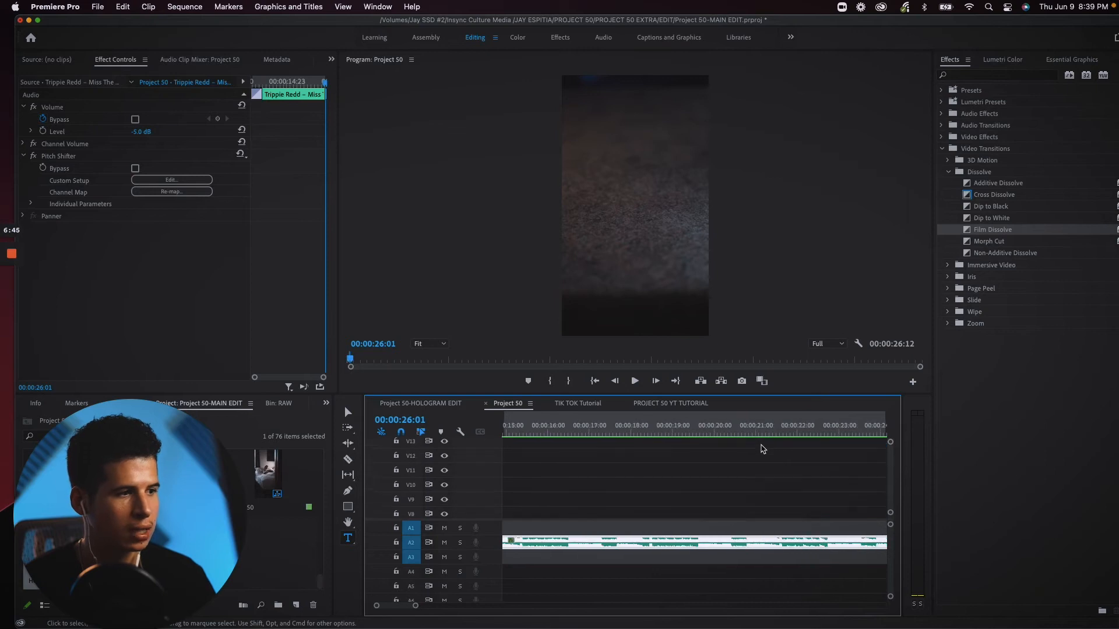
pyautogui.hscroll(10, 762, 449)
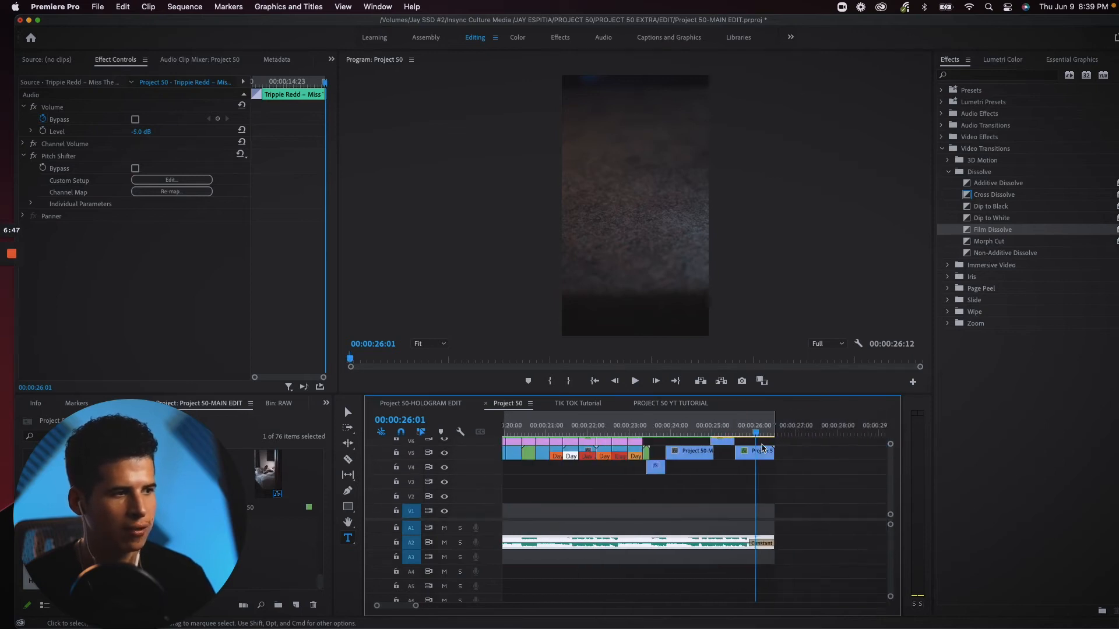
pyautogui.click(600, 381)
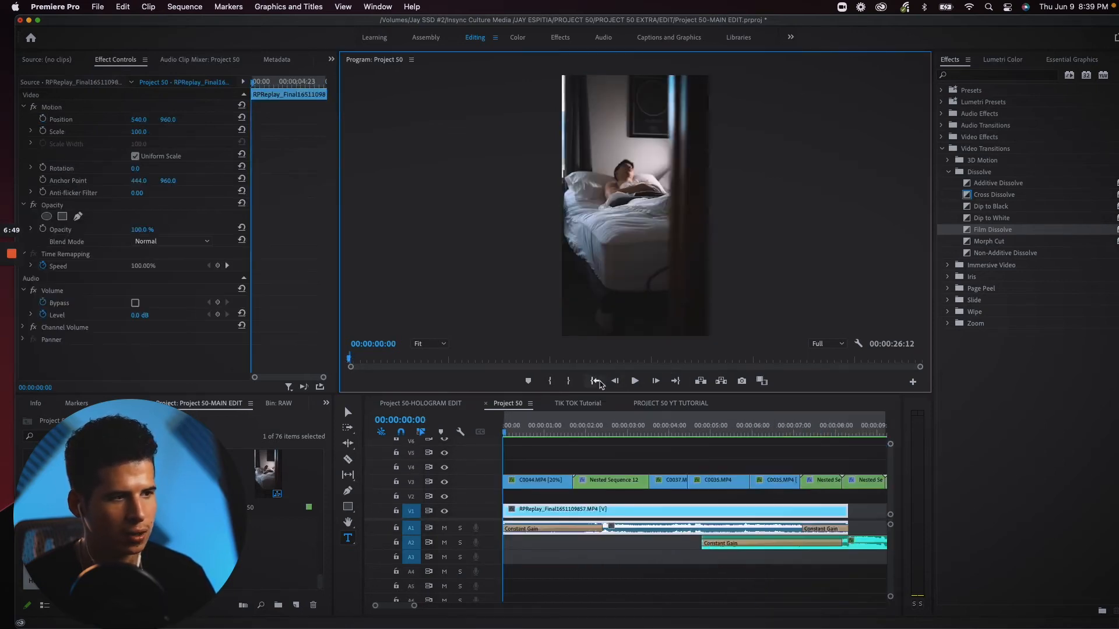
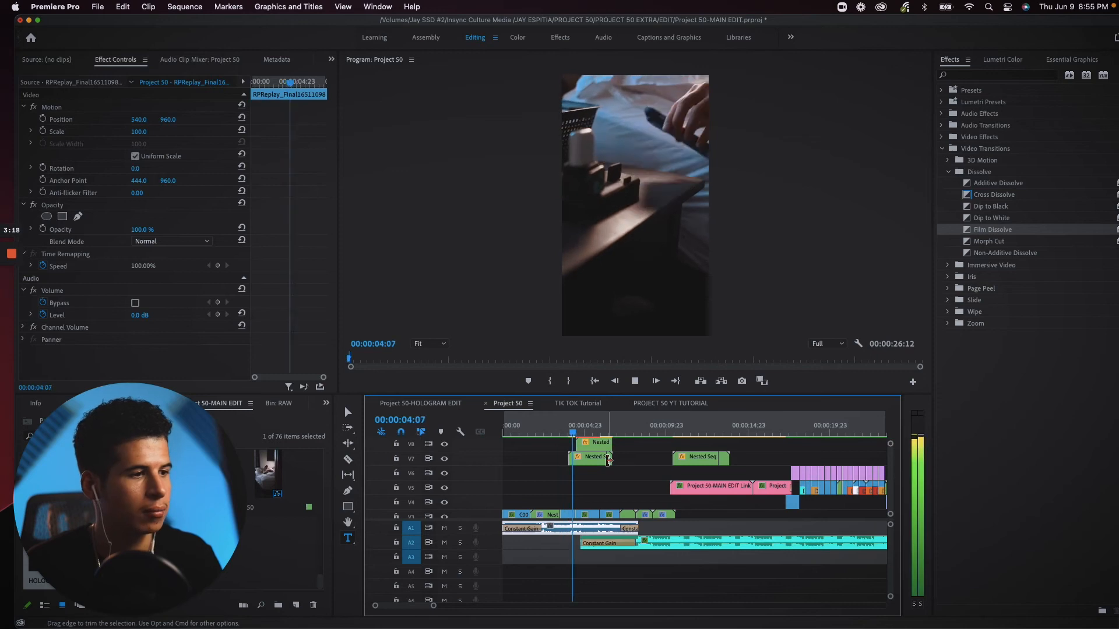
# Stop playback at the notification shot, open the V8 nested sequence and scrub its notification clips to 00:00:01:21.
pyautogui.press('space')
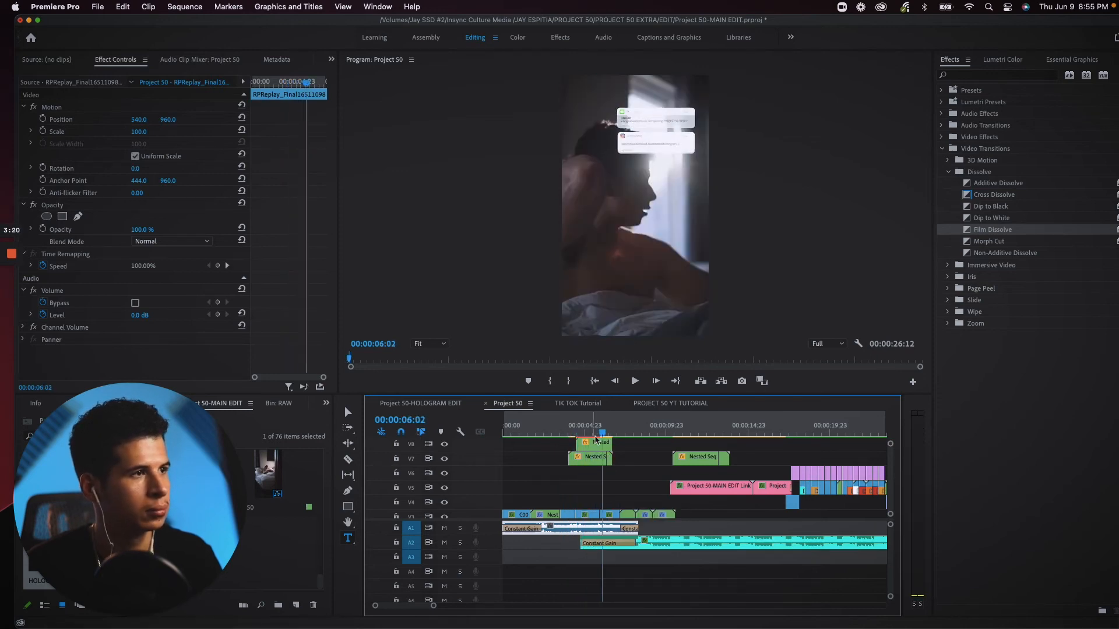
pyautogui.doubleClick(591, 443)
pyautogui.hscroll(-5, 590, 450)
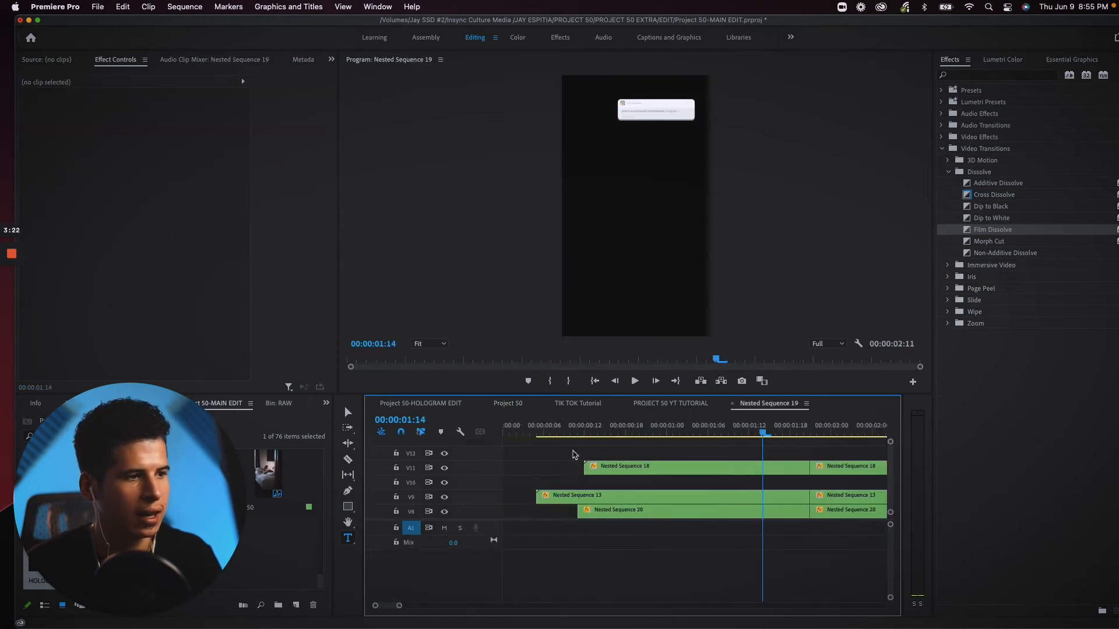
pyautogui.moveTo(571, 434); pyautogui.dragTo(811, 433)
pyautogui.hscroll(5, 771, 459)
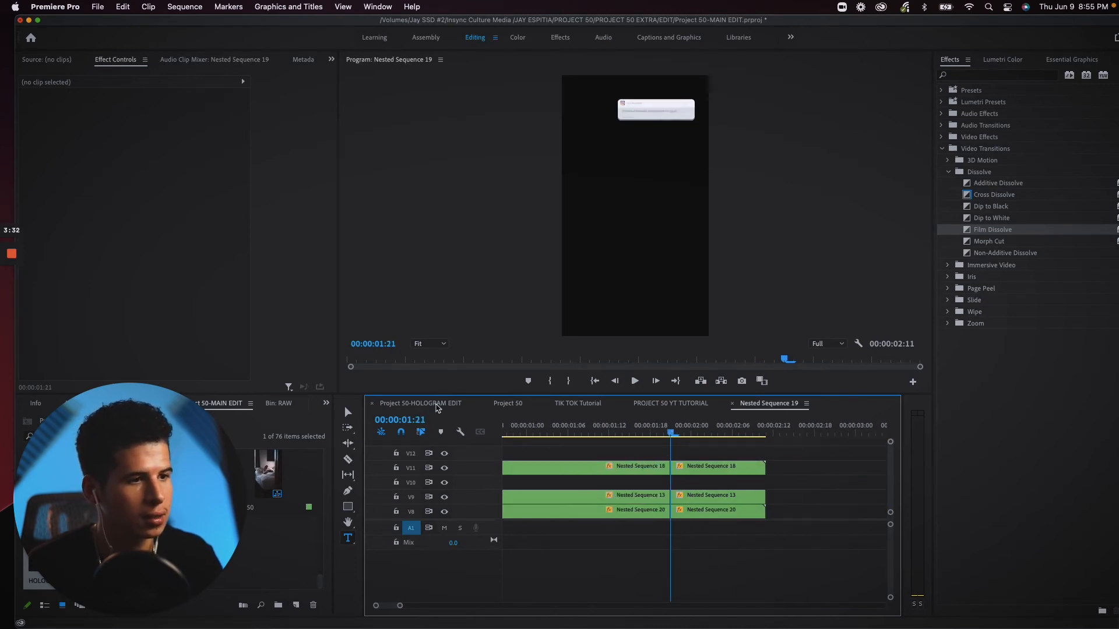
# Return to the Project 50 sequence, open Nested Sequence 16 and scrub its notification to 00:00:02:19.
pyautogui.click(439, 407)
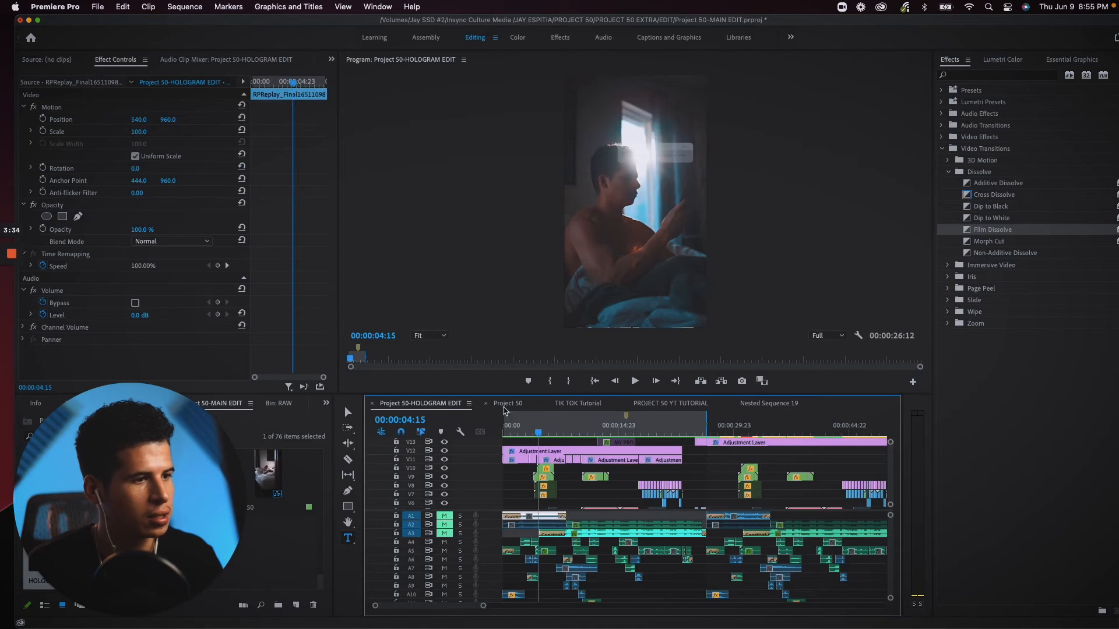
pyautogui.click(508, 403)
pyautogui.doubleClick(596, 443)
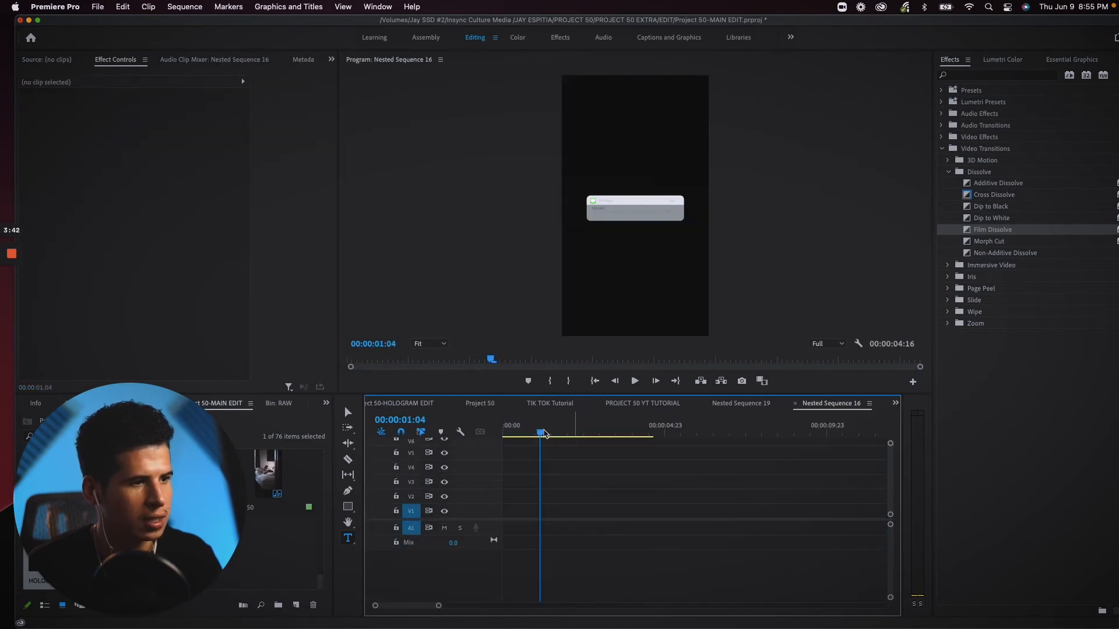
pyautogui.moveTo(521, 438); pyautogui.dragTo(604, 419)
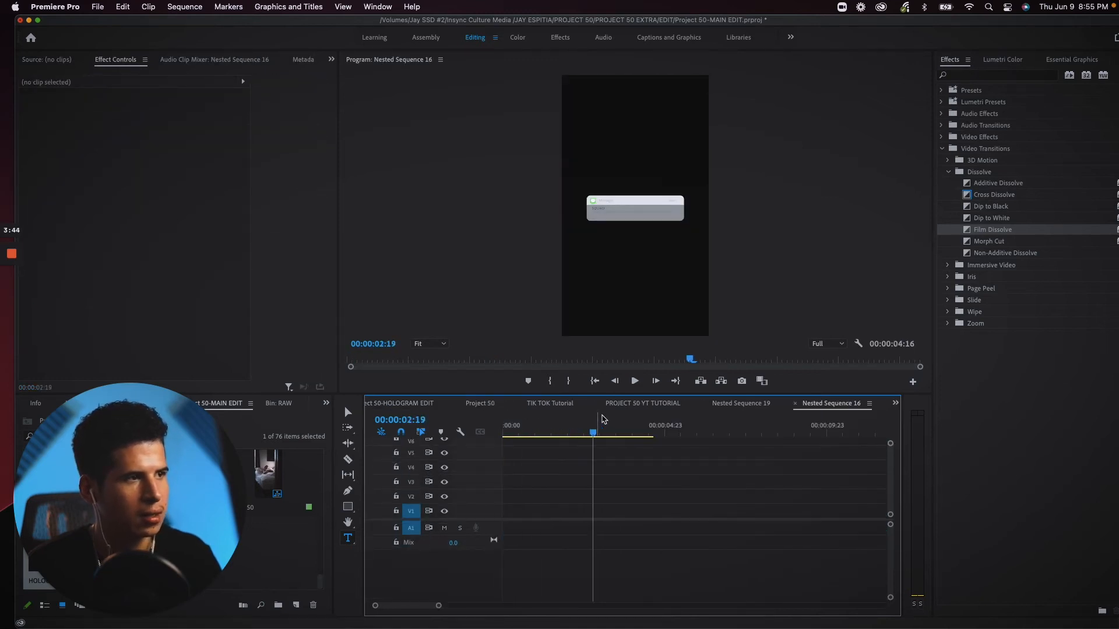
# Return to the Project 50 sequence and play the notification section through to 00:00:07:07.
pyautogui.click(488, 410)
pyautogui.press('space')
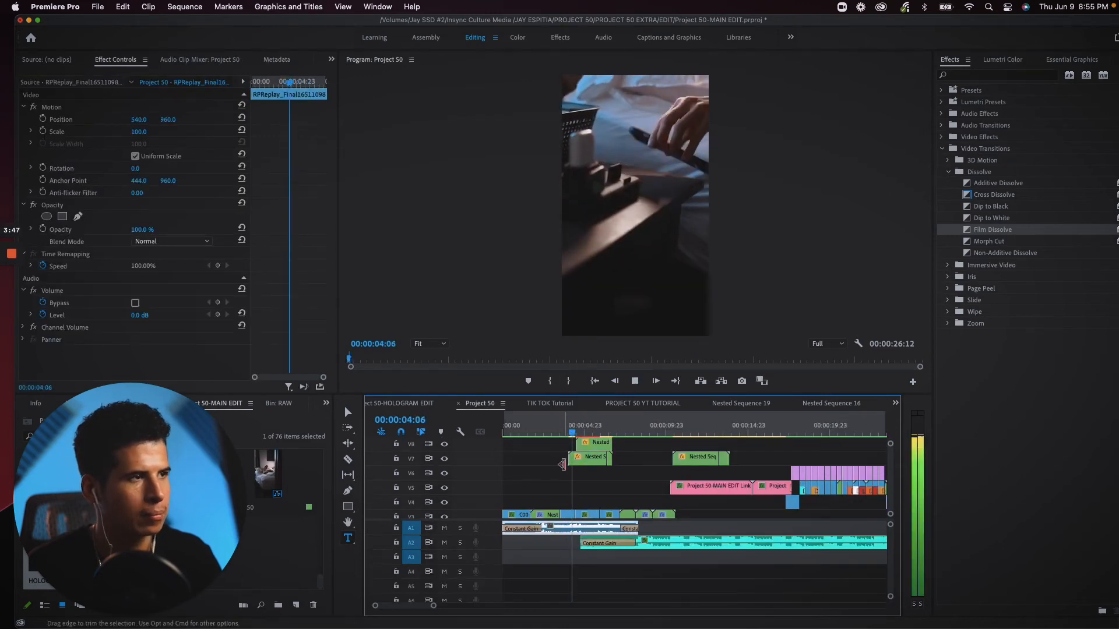
pyautogui.click(659, 475)
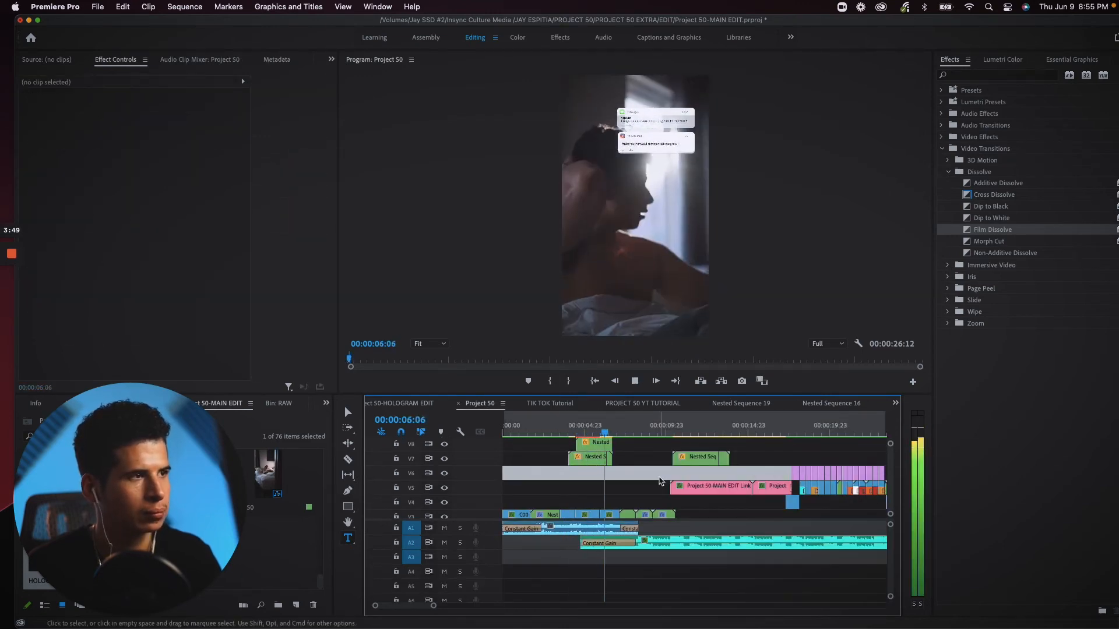
pyautogui.press('space')
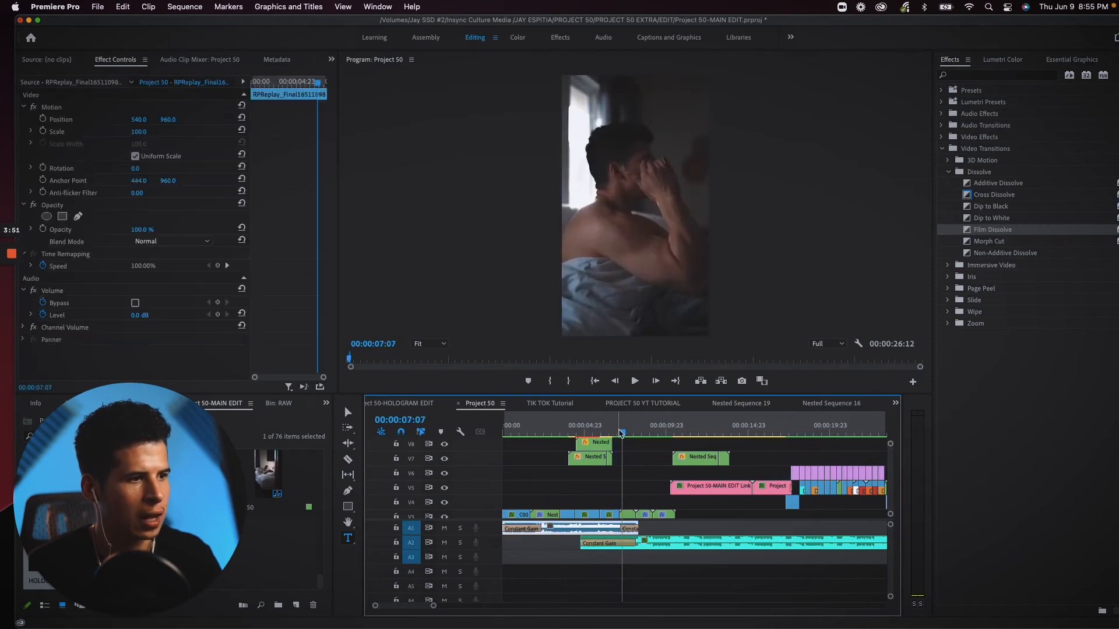
# Play the Project 50 sequence from 00:00:07:07 through to the DAY 1/50 shot at 00:00:15:08.
pyautogui.press('space')
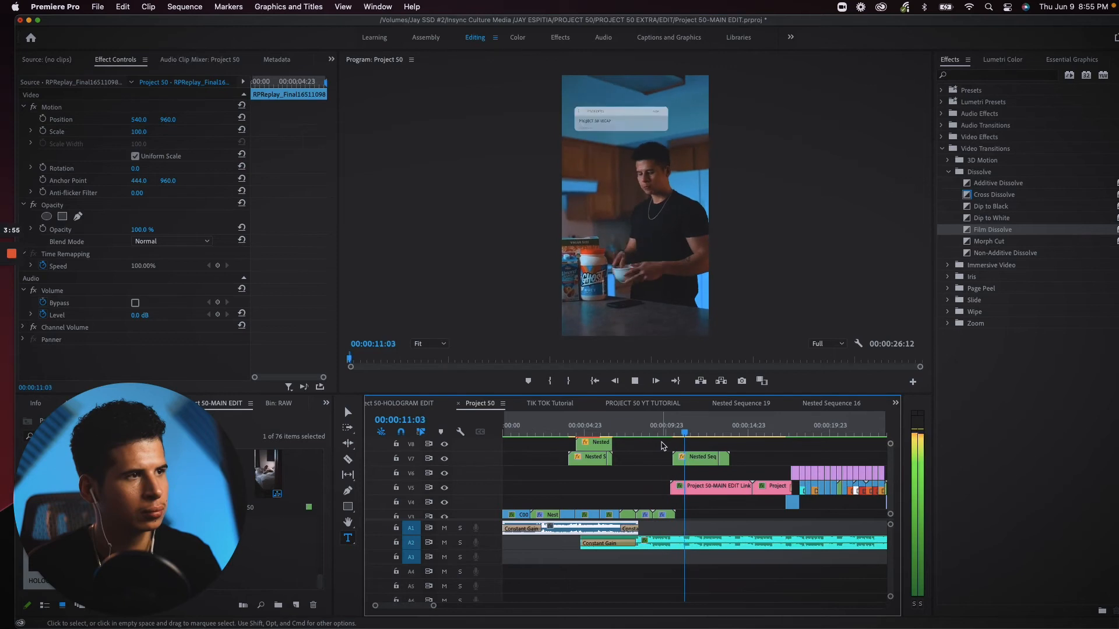
pyautogui.press('space')
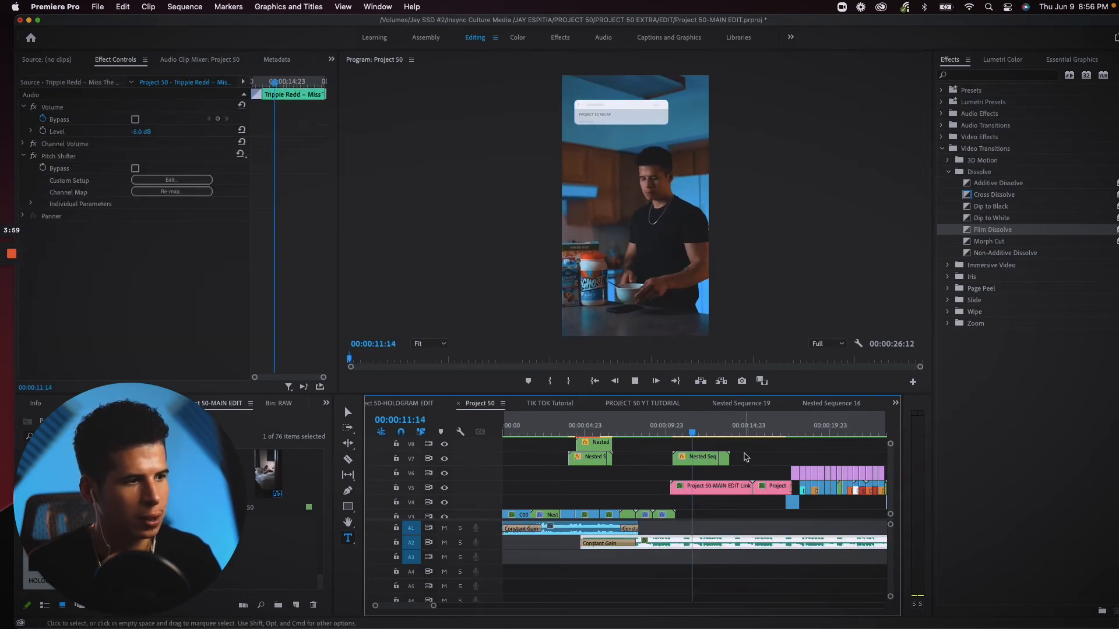
pyautogui.press('space')
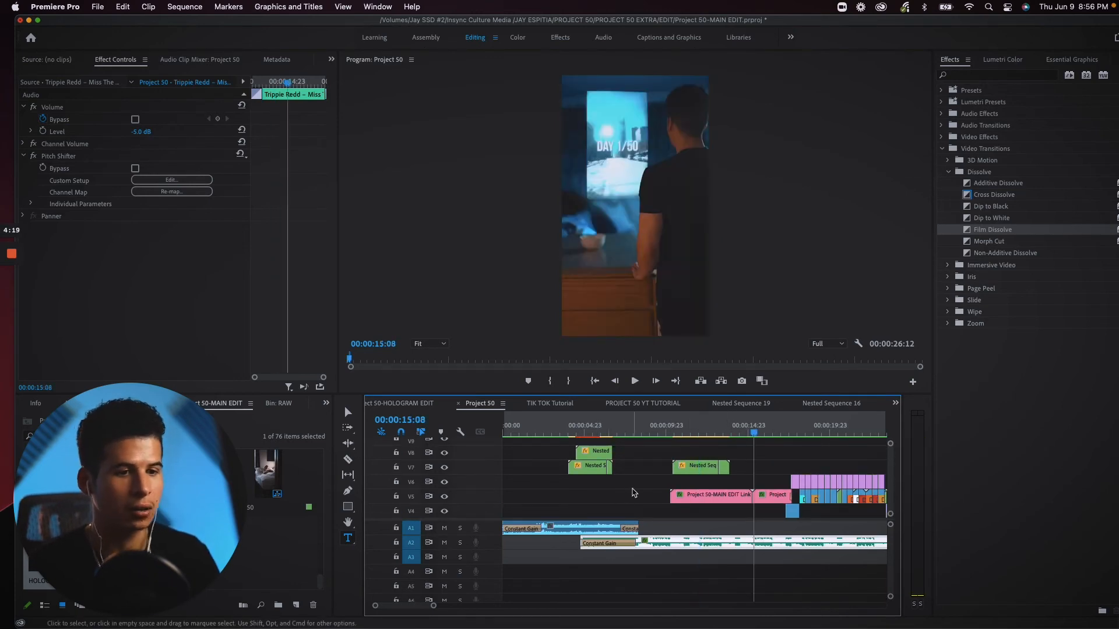
# Create a 1080 × 1920, 23.976 fps adjustment layer and place it on track V9, stretched over the whole sequence.
pyautogui.click(296, 605)
pyautogui.click(327, 526)
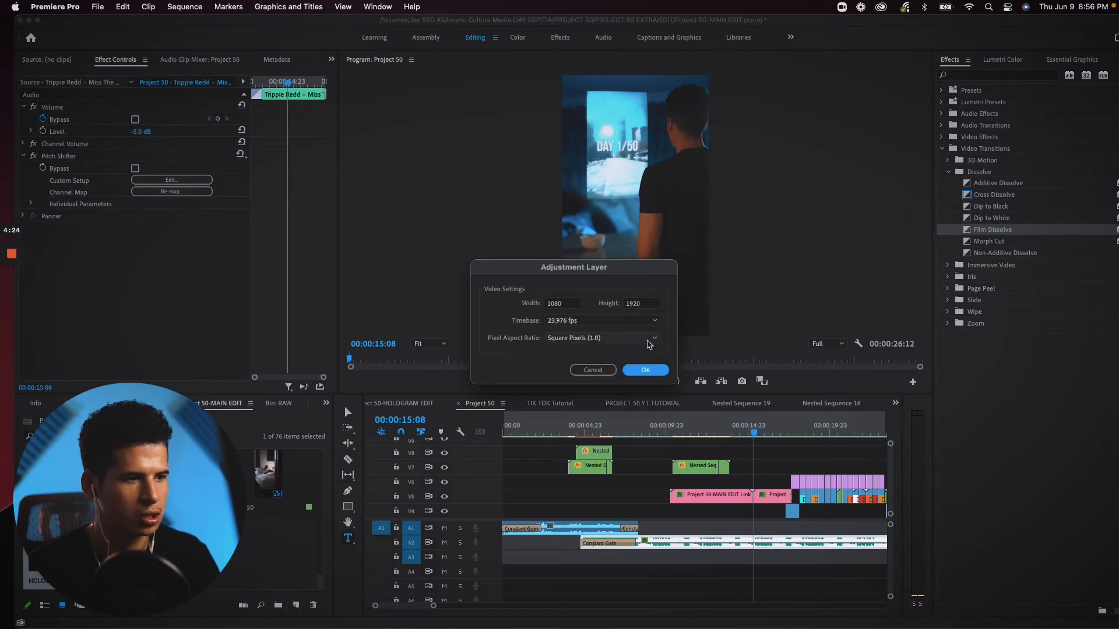
pyautogui.press('Return')
pyautogui.moveTo(169, 548); pyautogui.dragTo(505, 449)
pyautogui.moveTo(583, 447); pyautogui.dragTo(894, 450)
pyautogui.hscroll(-3, 784, 456)
# Apply the Teal and Orange LUT as the adjustment layer's creative look, with intensity 42.1.
pyautogui.click(726, 450)
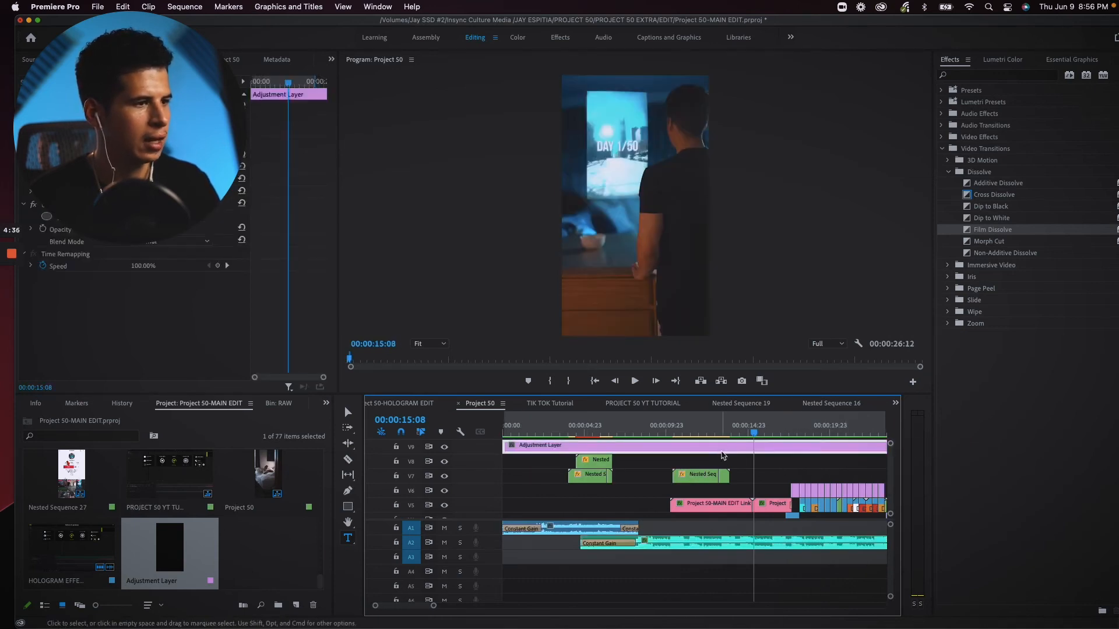
pyautogui.click(1019, 61)
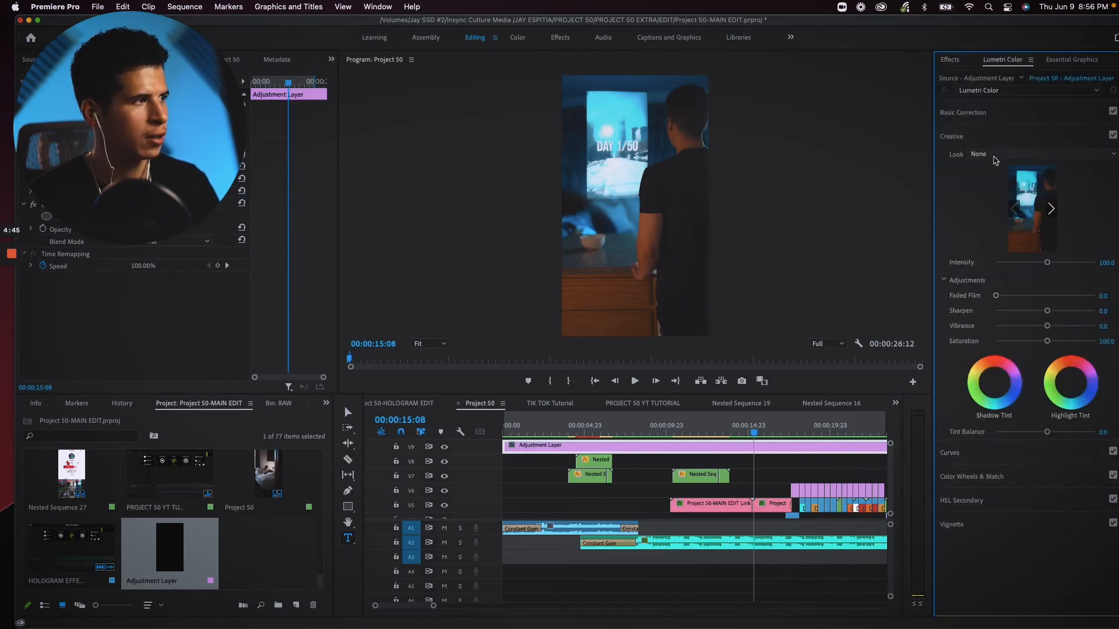
pyautogui.click(996, 160)
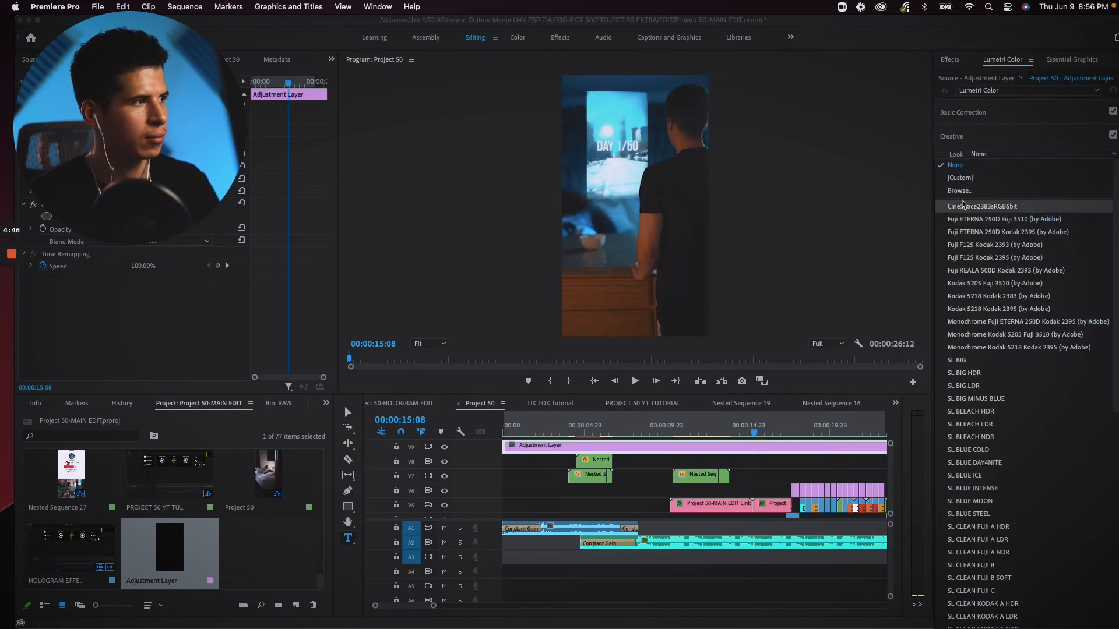
pyautogui.click(968, 194)
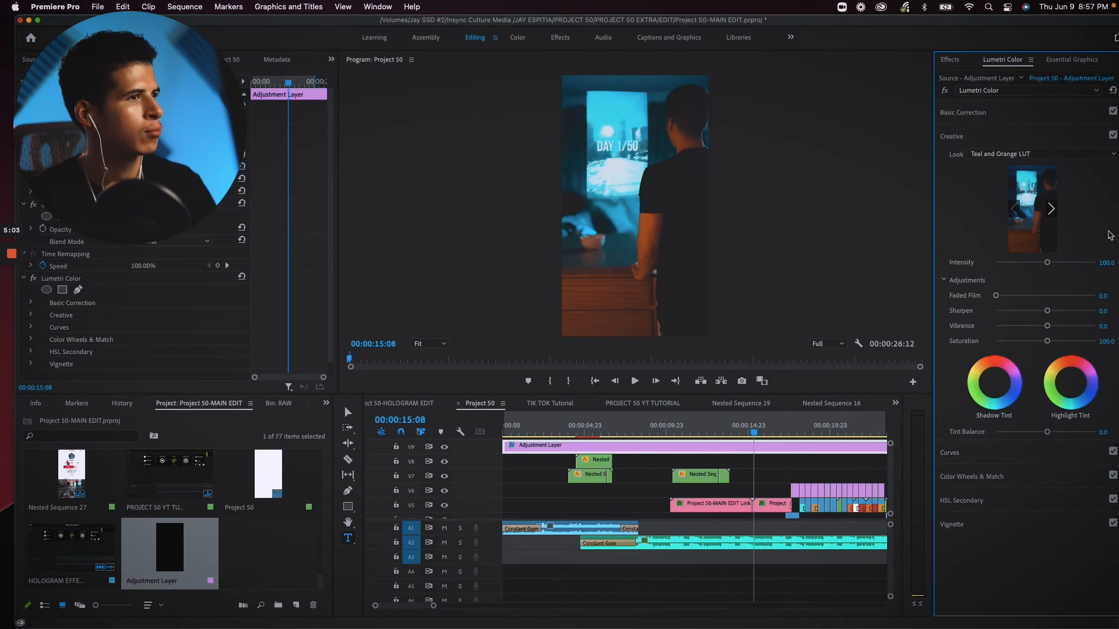
pyautogui.moveTo(1024, 263); pyautogui.dragTo(1017, 264)
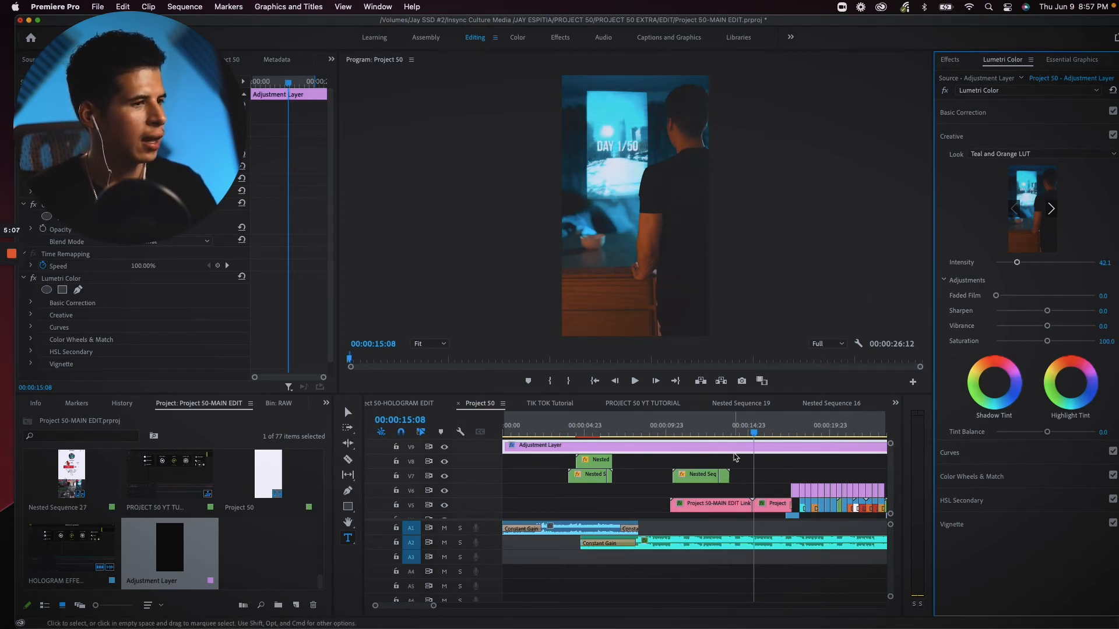
# Set the adjustment layer's highlights to -41.5 and contrast to 8.8, and add a dark vignette with a softer feather.
pyautogui.click(1031, 112)
pyautogui.moveTo(1031, 262); pyautogui.dragTo(1049, 245)
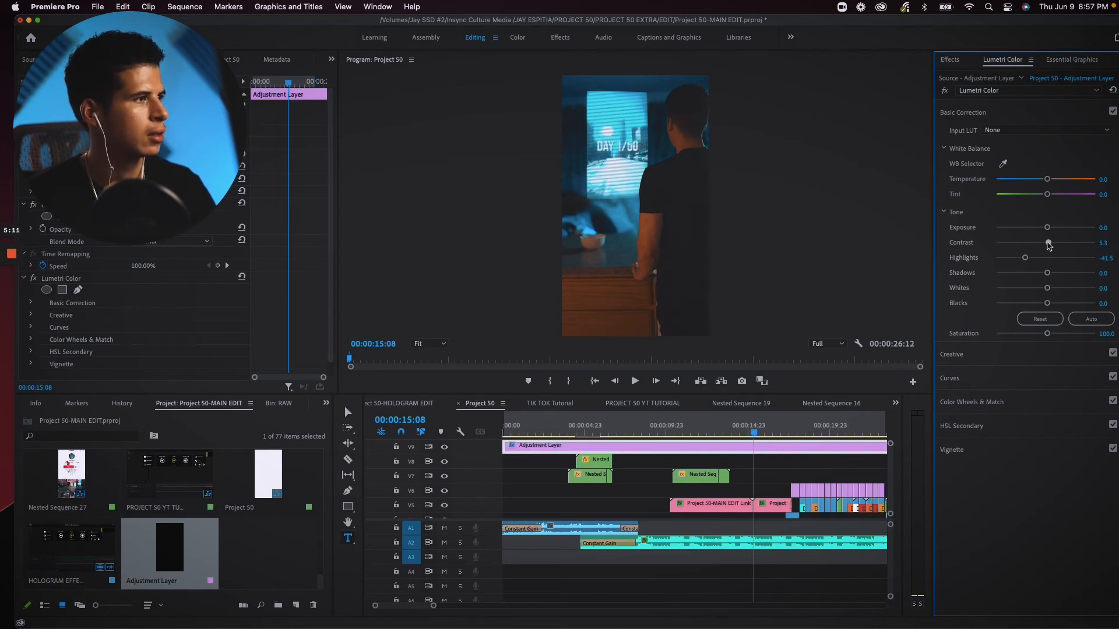
pyautogui.click(994, 449)
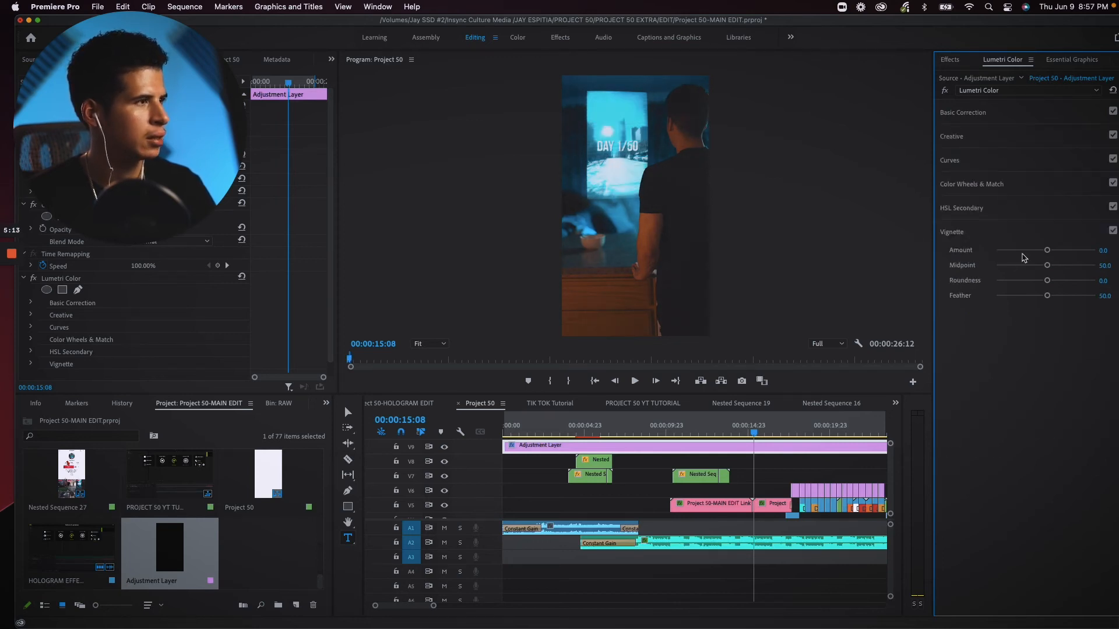
pyautogui.click(1030, 252)
pyautogui.moveTo(1032, 252); pyautogui.dragTo(1033, 253)
pyautogui.click(1075, 296)
# Check the basic correction and creative settings, and add shadow and highlight points to the adjustment layer's RGB curve for a slight S-curve.
pyautogui.click(1002, 112)
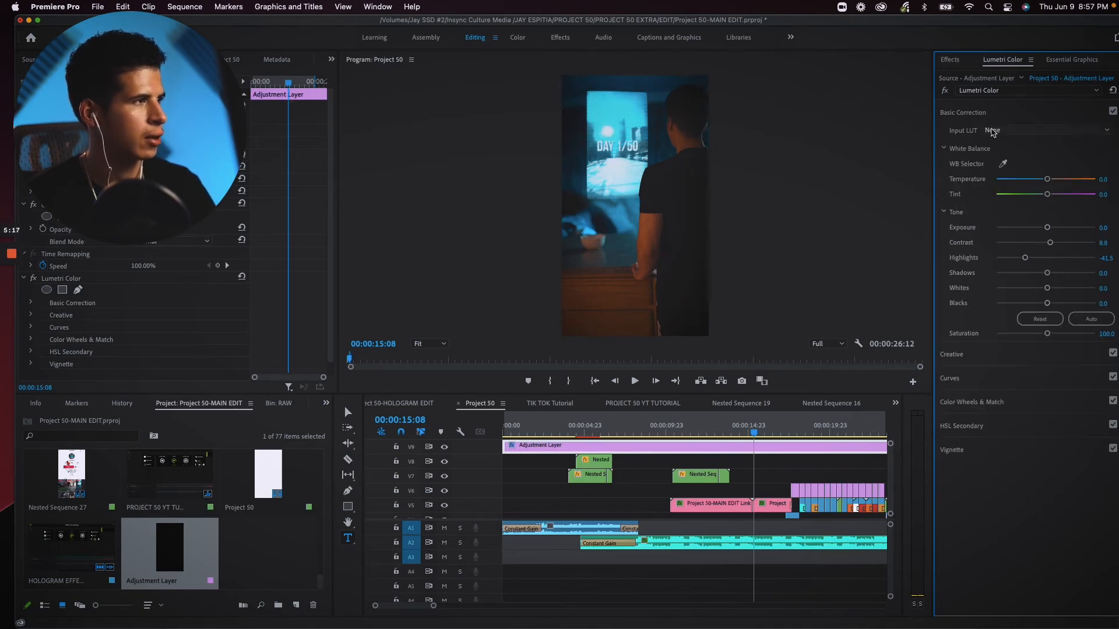
pyautogui.click(992, 113)
pyautogui.click(984, 139)
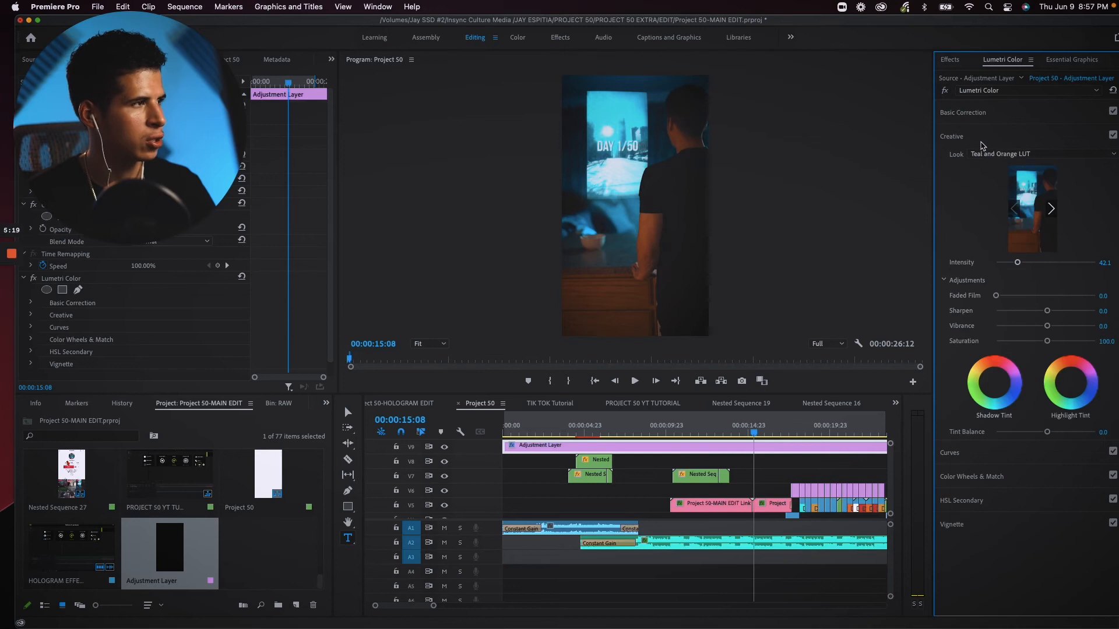
pyautogui.click(983, 137)
pyautogui.click(970, 162)
pyautogui.click(976, 348)
pyautogui.moveTo(1057, 270); pyautogui.dragTo(1056, 265)
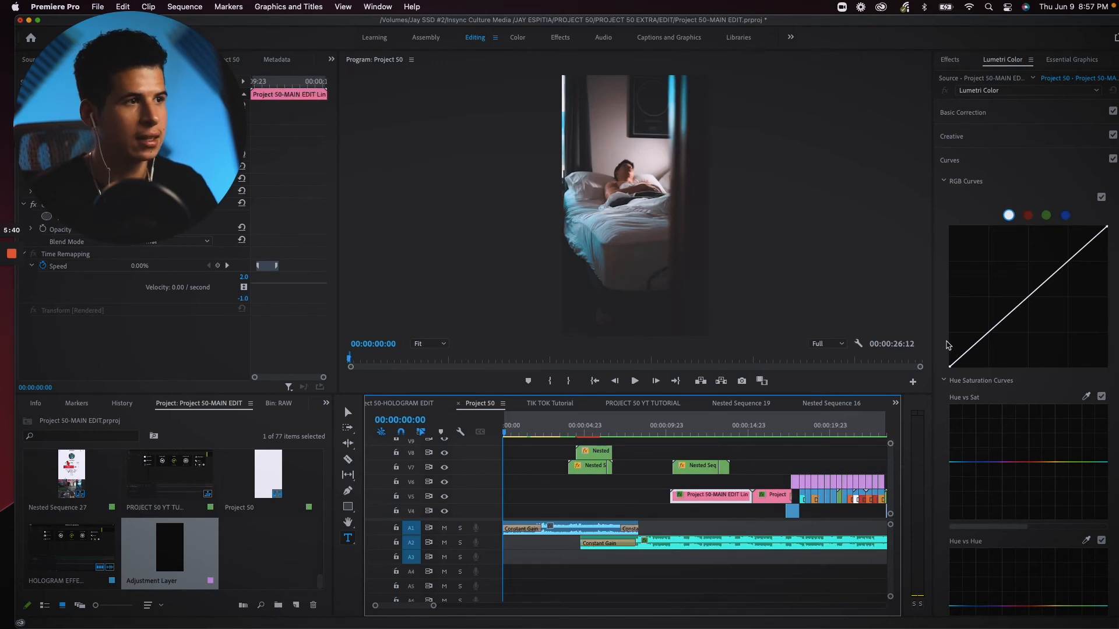
# Play the graded opening from the sequence start and continue through to the close-up profile shot at 00:00:08:13.
pyautogui.press('space')
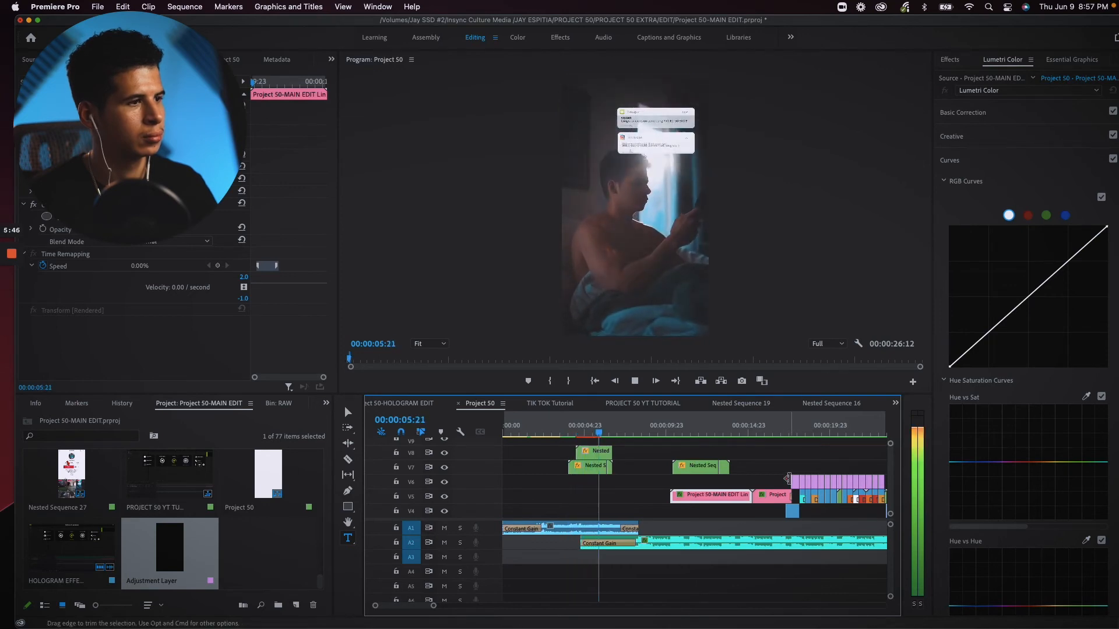
pyautogui.press('space')
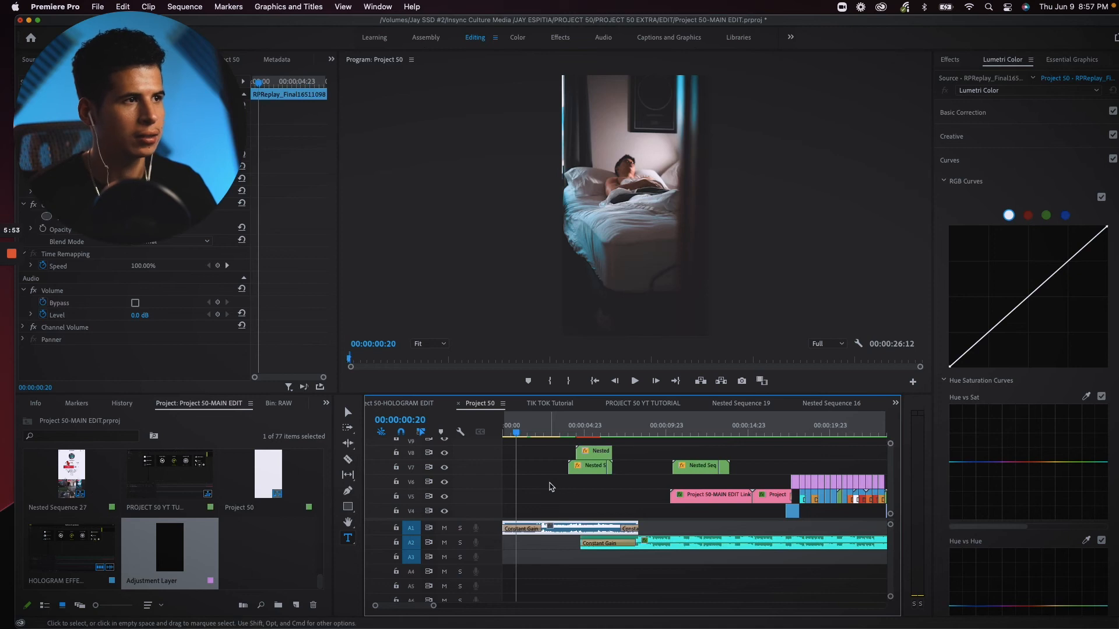
pyautogui.click(524, 432)
pyautogui.press('space')
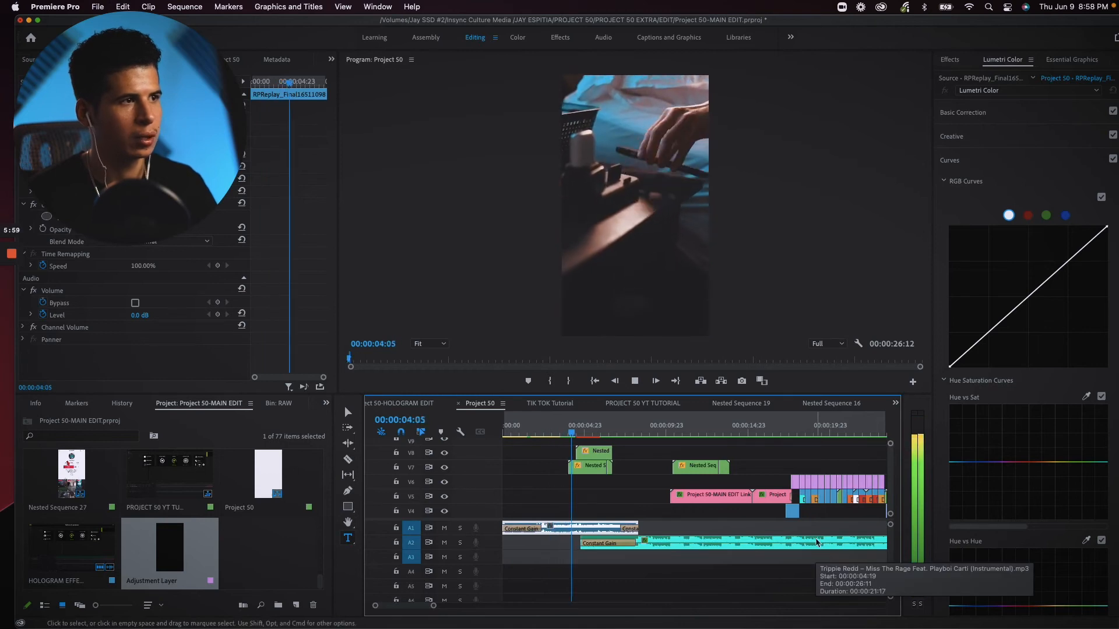
pyautogui.click(635, 431)
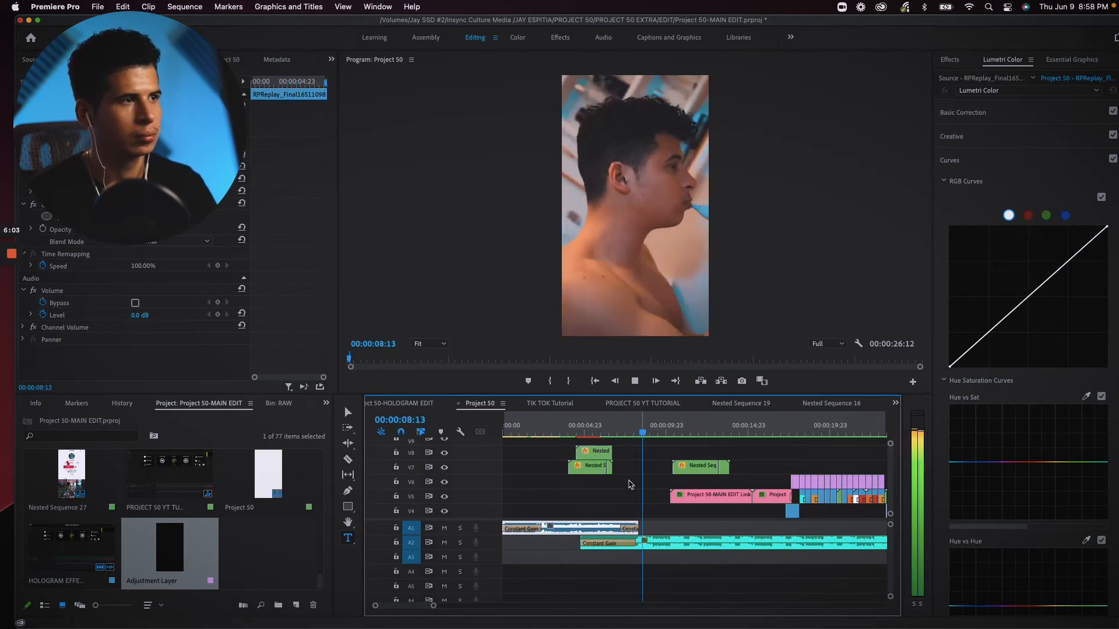
# Scrub the bedroom shots from 00:00:03:04 to 00:00:06:15 and play on to the kitchen shot at 00:00:10:07.
pyautogui.moveTo(636, 432); pyautogui.dragTo(554, 432)
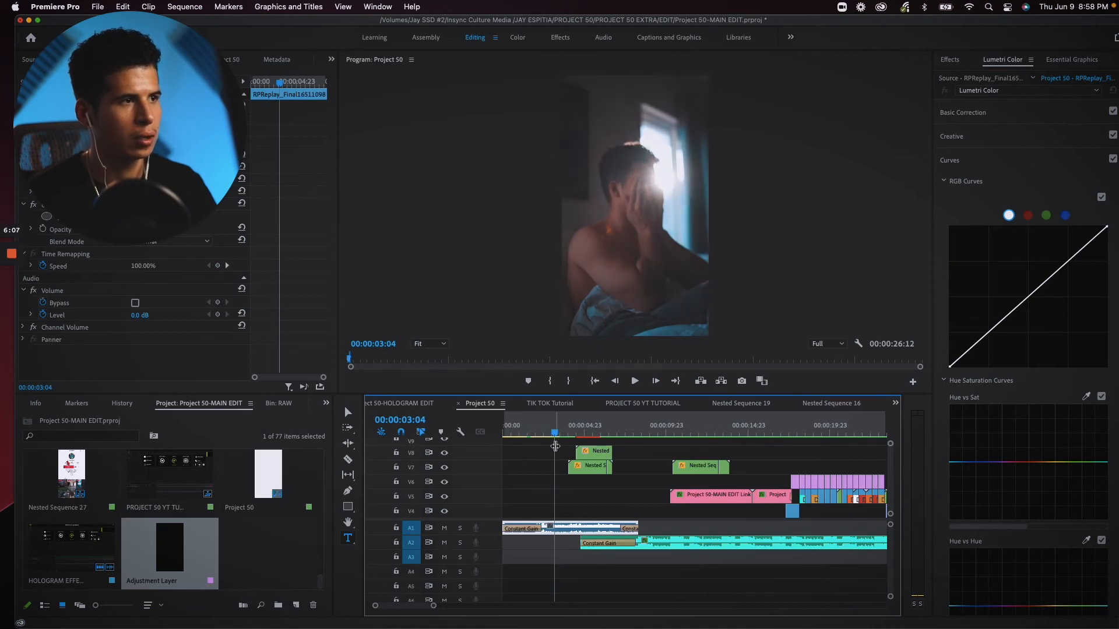
pyautogui.moveTo(556, 432); pyautogui.dragTo(573, 434)
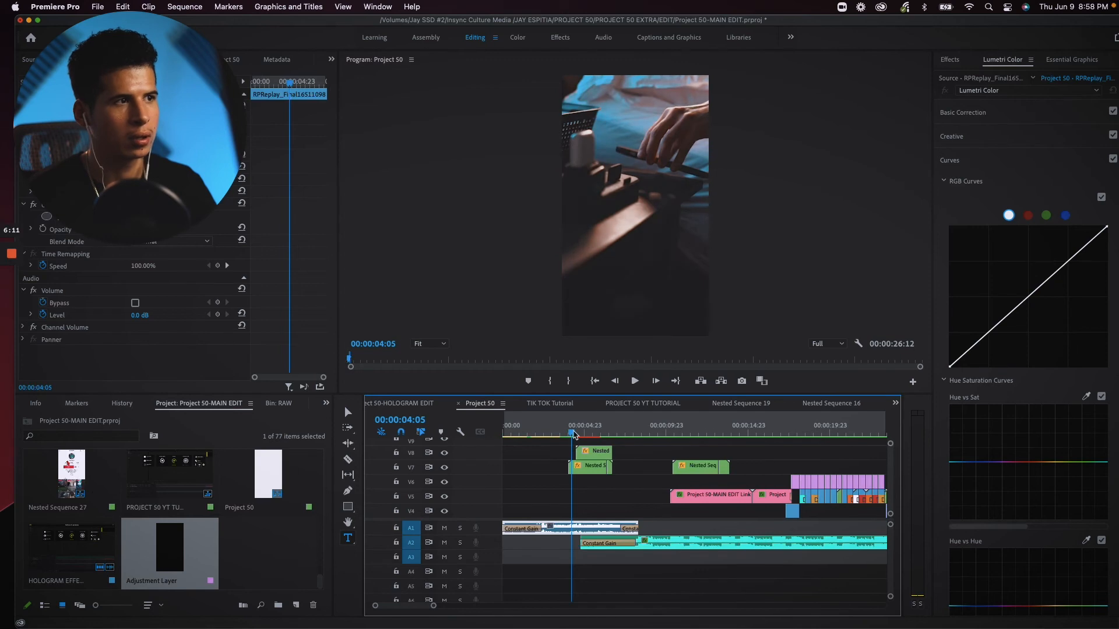
pyautogui.moveTo(580, 432); pyautogui.dragTo(612, 421)
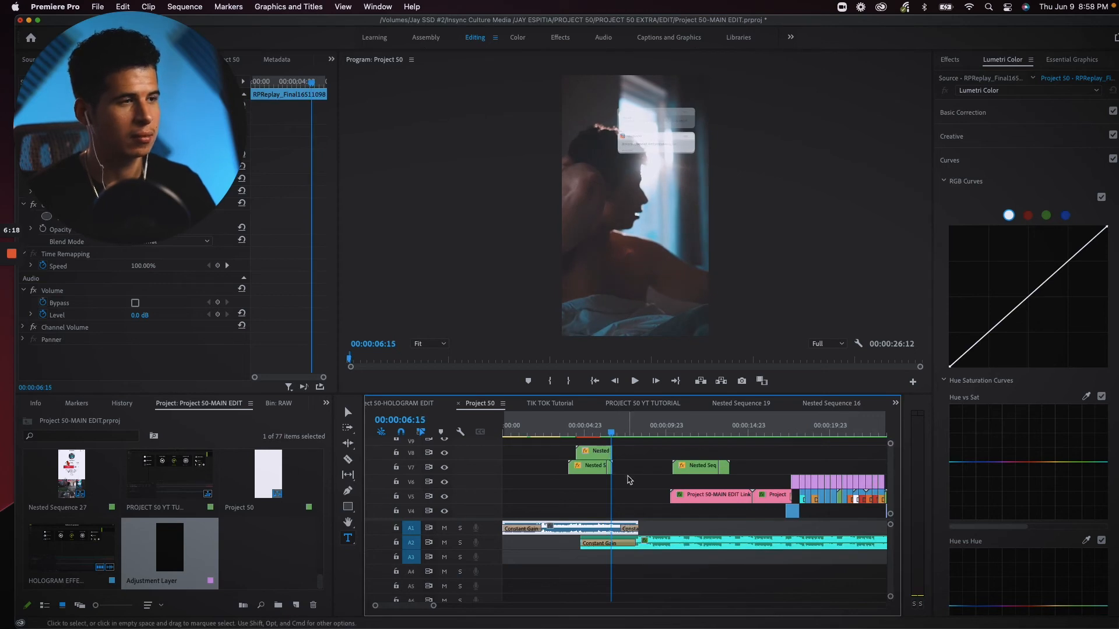
pyautogui.press('space')
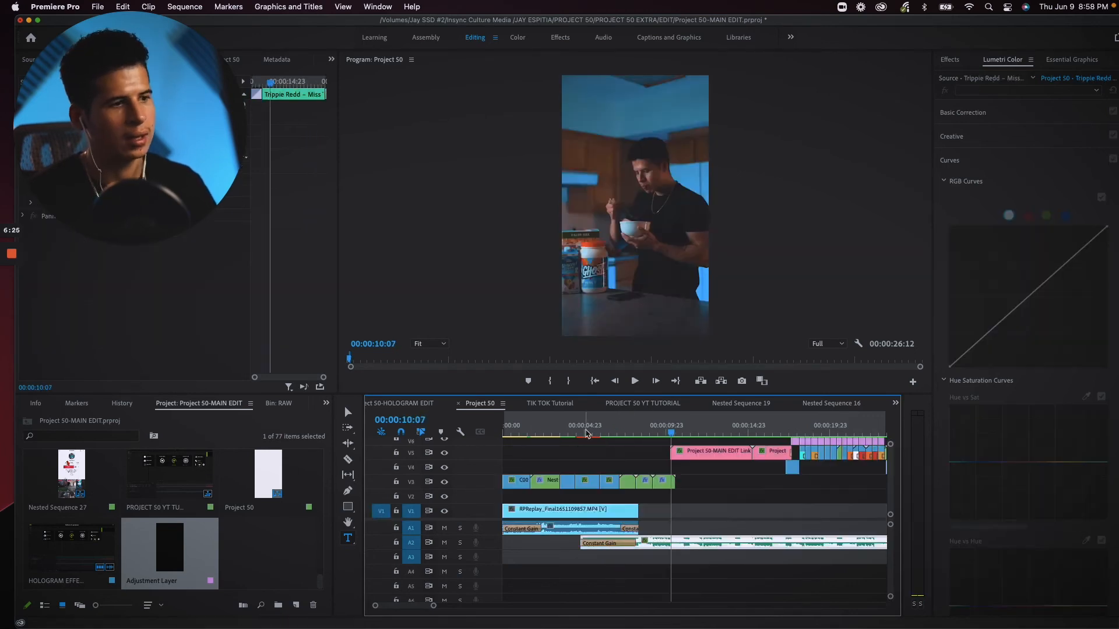
# Inspect the curves and basic correction of clip C0035.MP4 on V3, comparing it with the shots at 00:00:04:06 and 00:00:02:12.
pyautogui.click(596, 432)
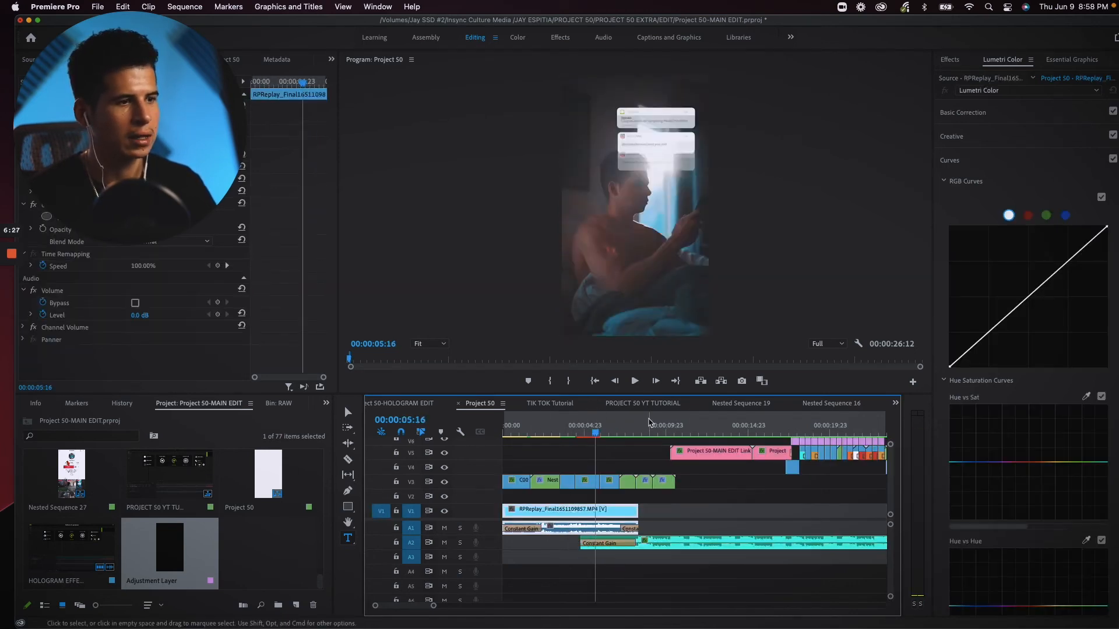
pyautogui.click(588, 481)
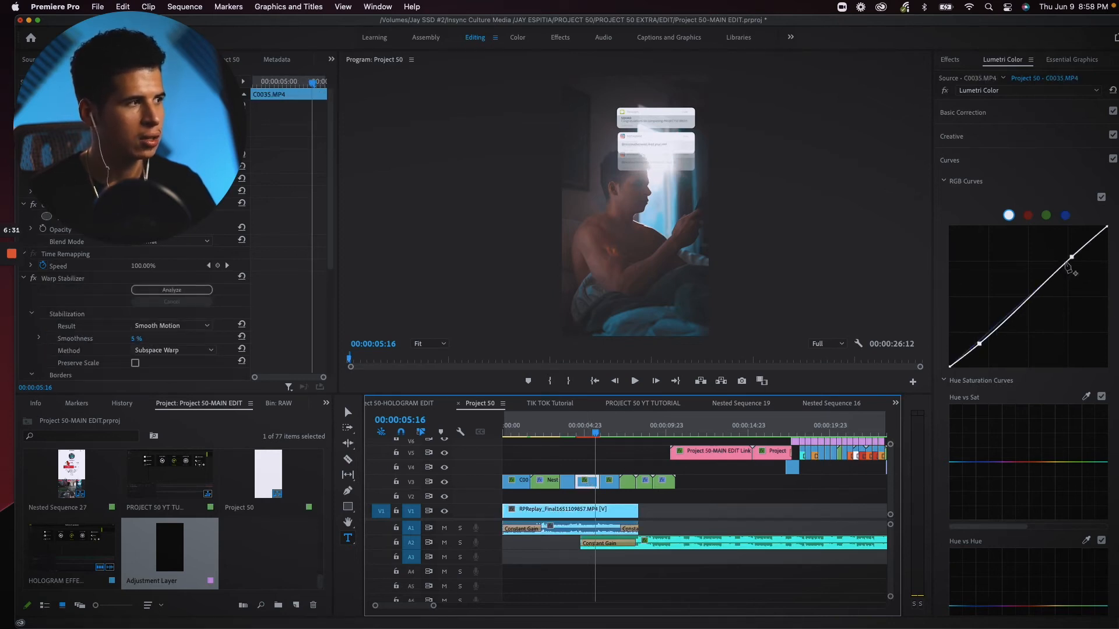
pyautogui.click(1026, 119)
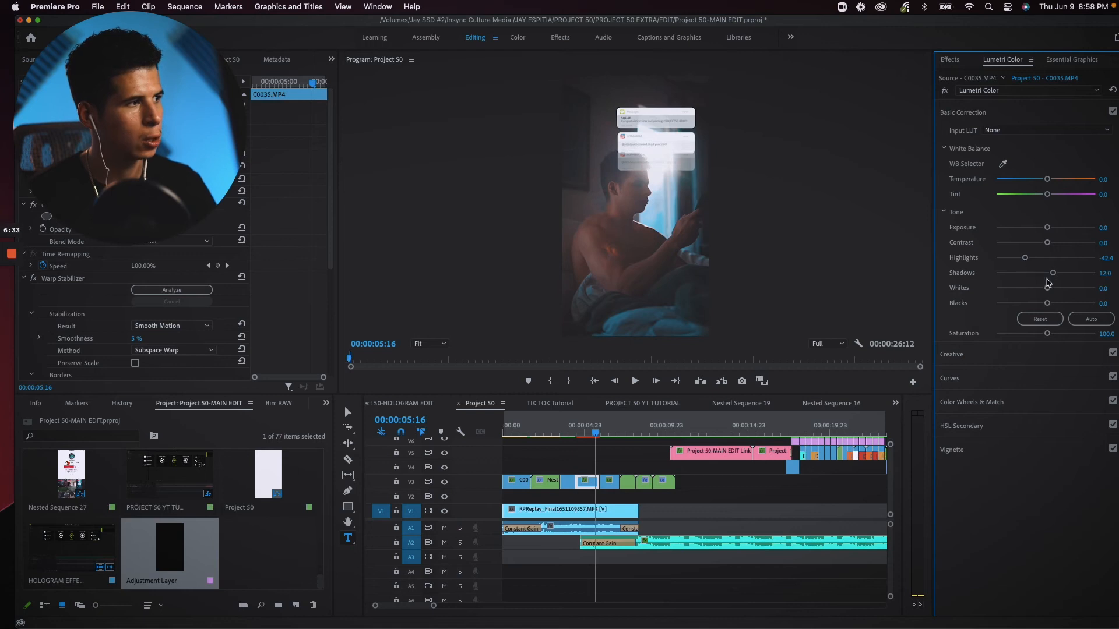
pyautogui.click(571, 435)
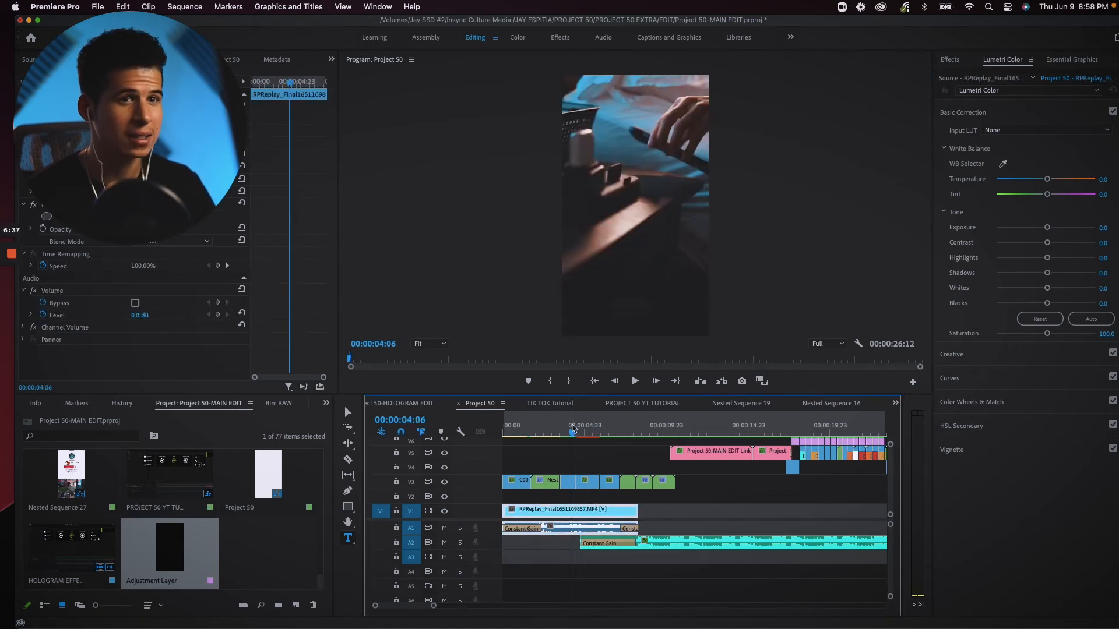
pyautogui.moveTo(573, 429); pyautogui.dragTo(543, 431)
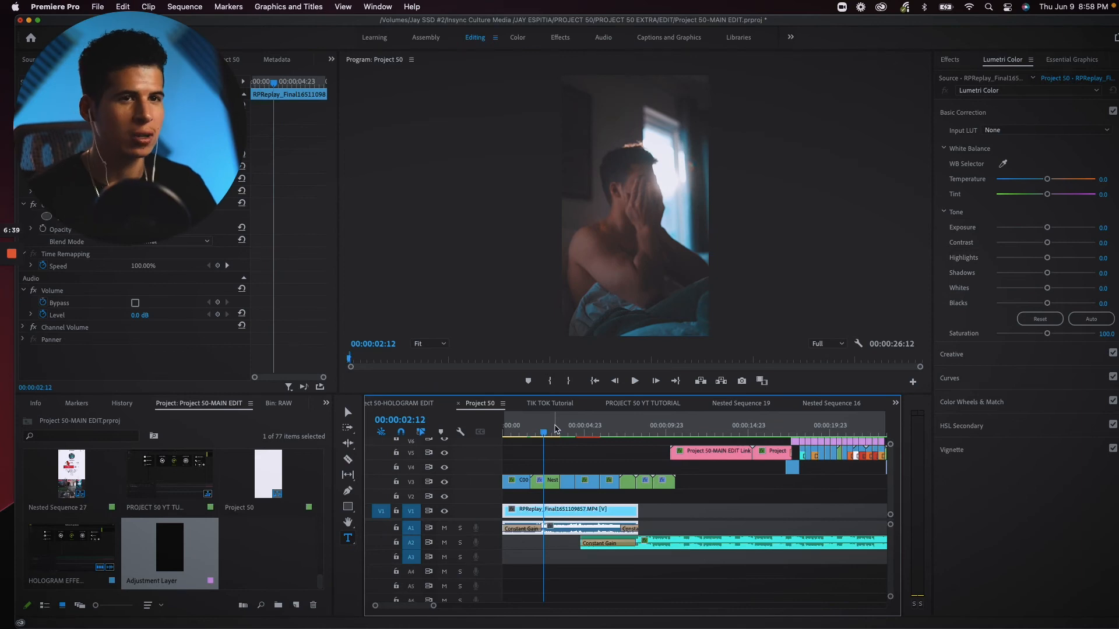
pyautogui.click(584, 432)
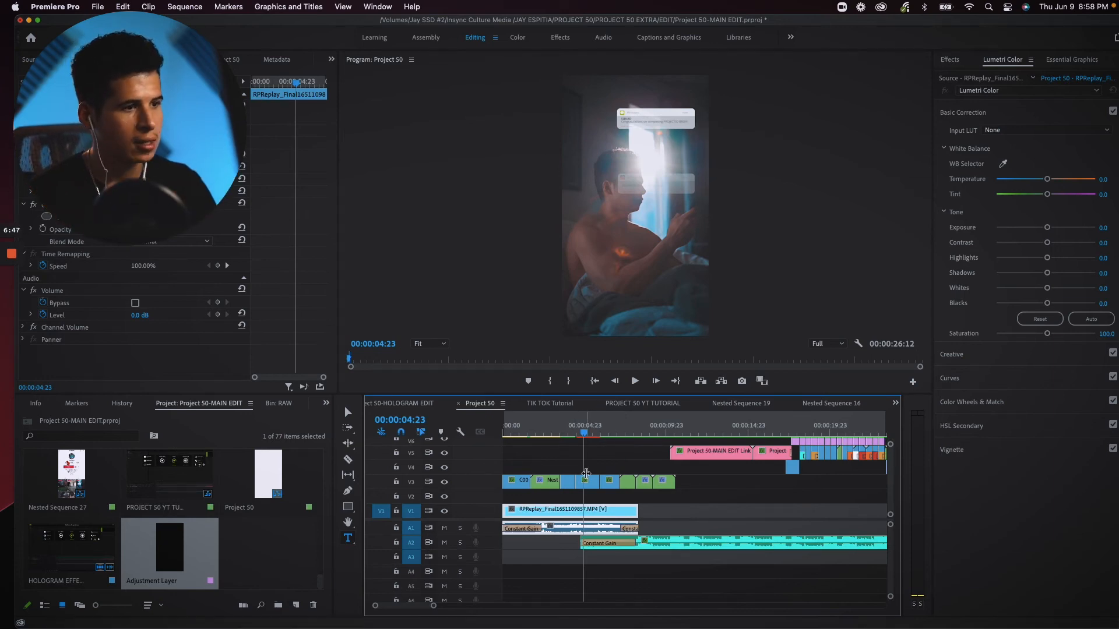
pyautogui.click(586, 480)
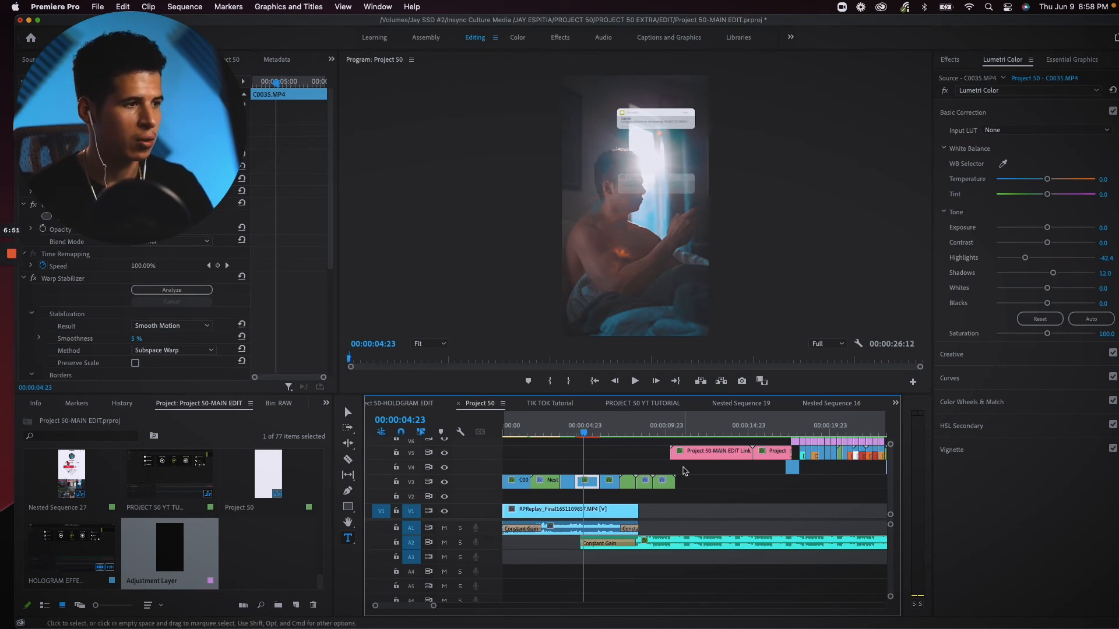
# Return the playhead to the sequence start and look over the sound clips on audio tracks A4 to A8.
pyautogui.press('space')
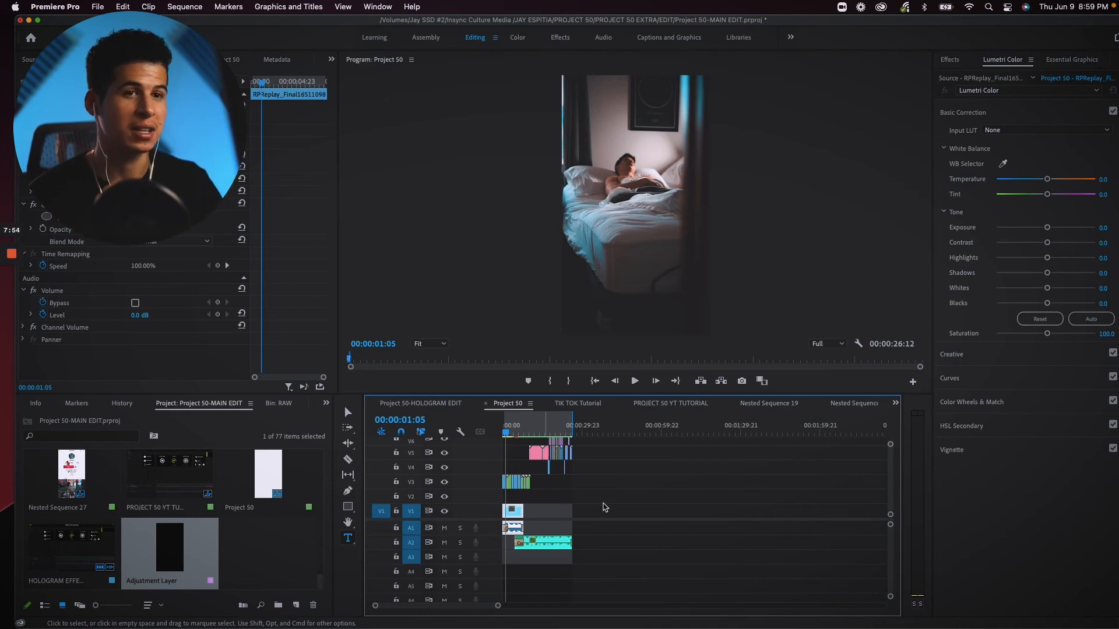
pyautogui.click(510, 433)
pyautogui.press('space')
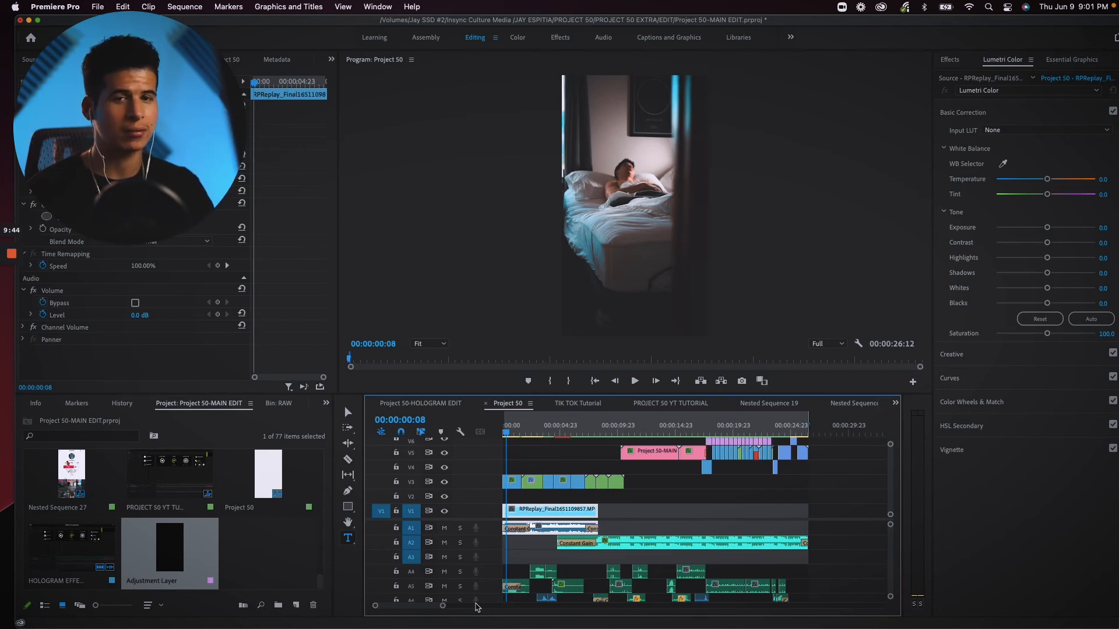
pyautogui.moveTo(546, 430); pyautogui.dragTo(496, 445)
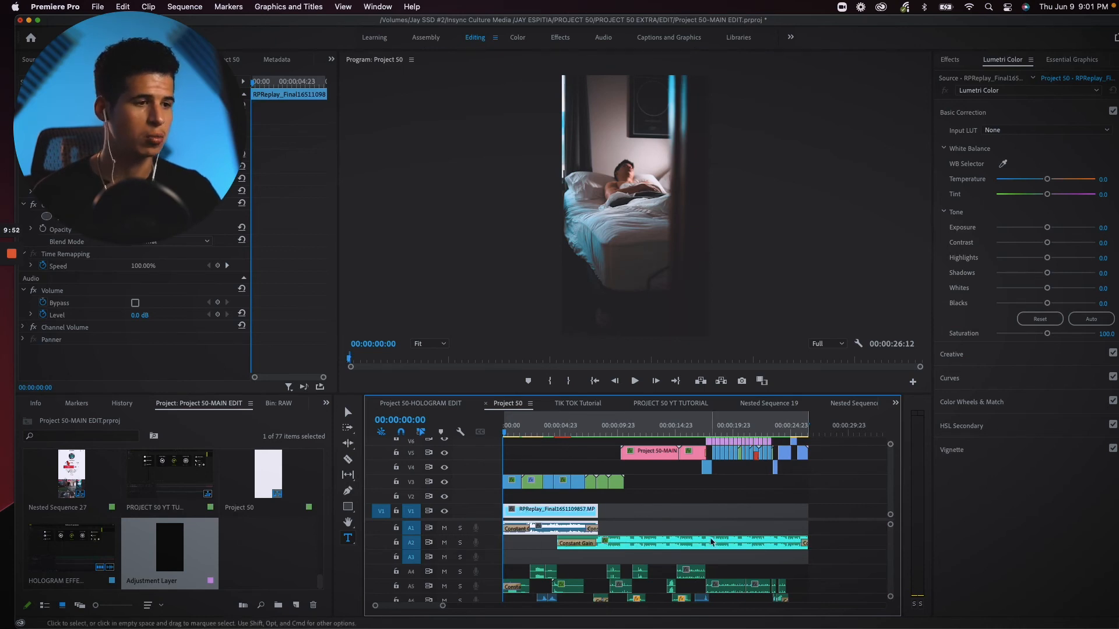
pyautogui.scroll(-3, 720, 571)
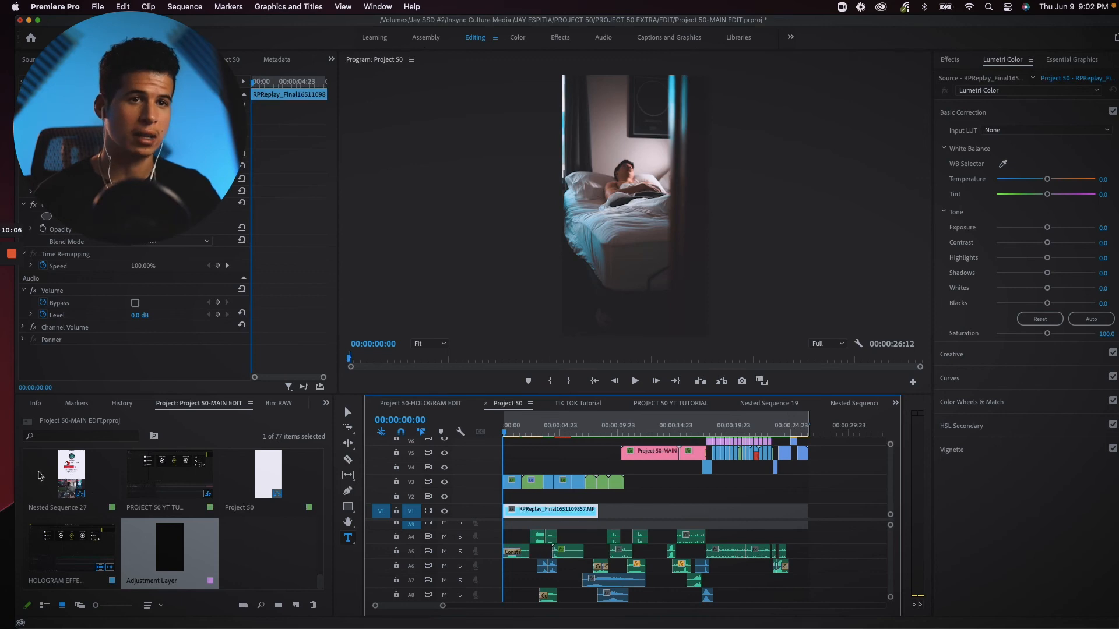
pyautogui.scroll(-1, 699, 598)
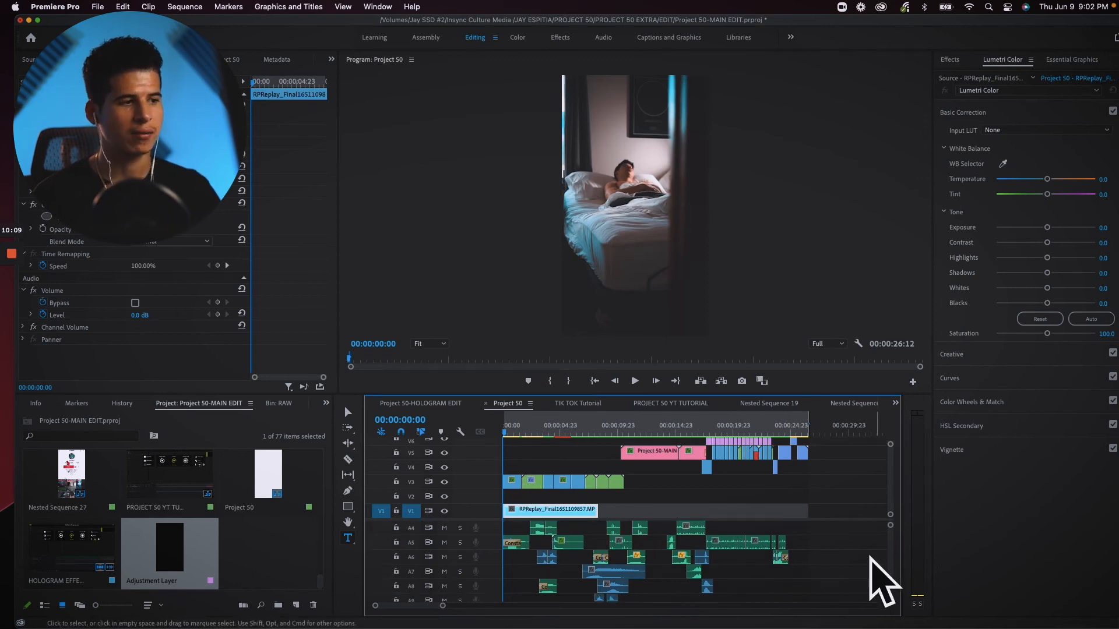
pyautogui.click(815, 589)
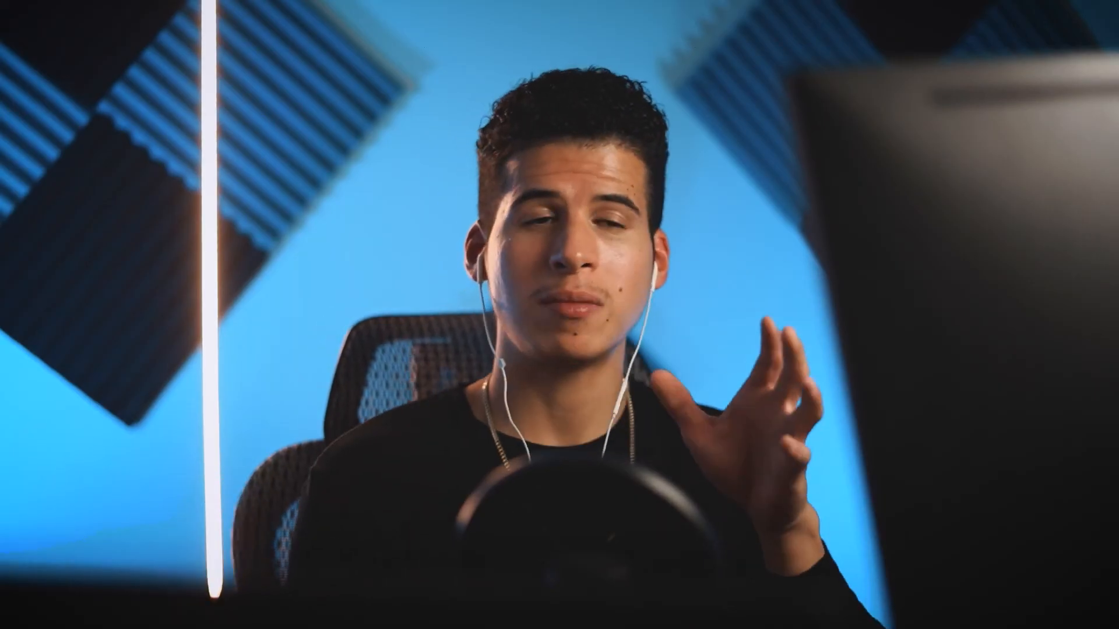
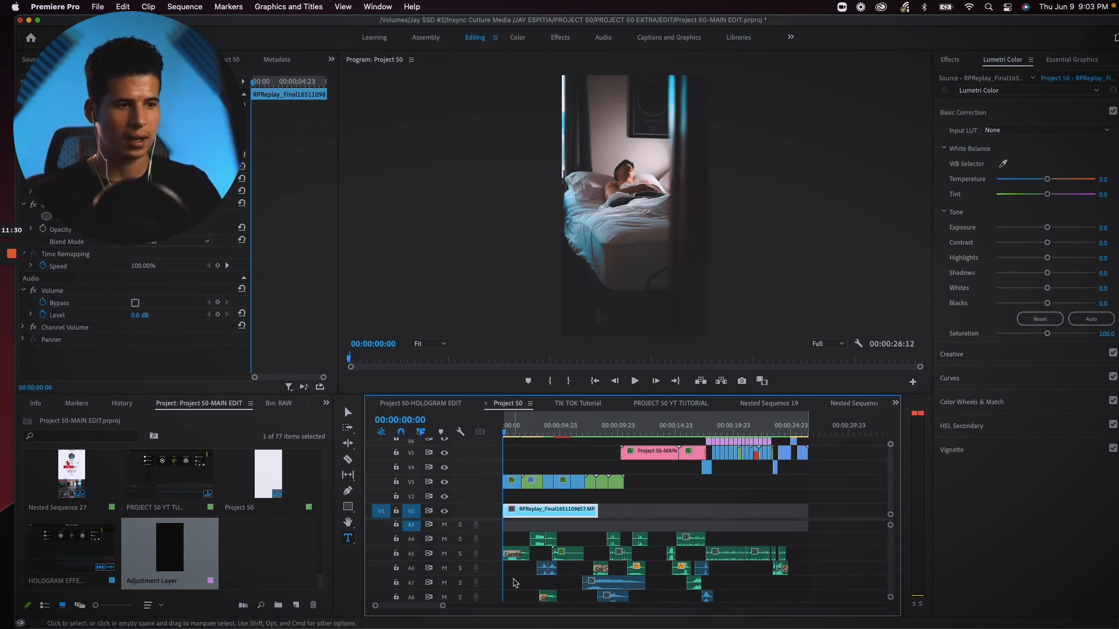
# Play the opening from the sequence start, replay it, and stop at 00:00:04:05 to hear the layered sound effects.
pyautogui.press('space')
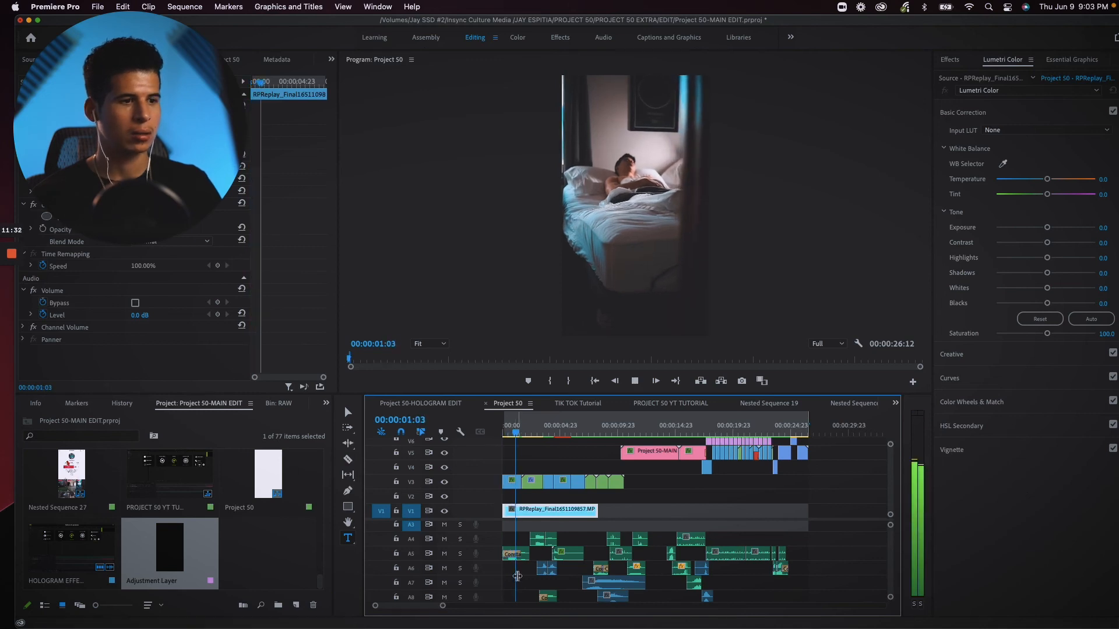
pyautogui.scroll(2, 518, 581)
pyautogui.press('space')
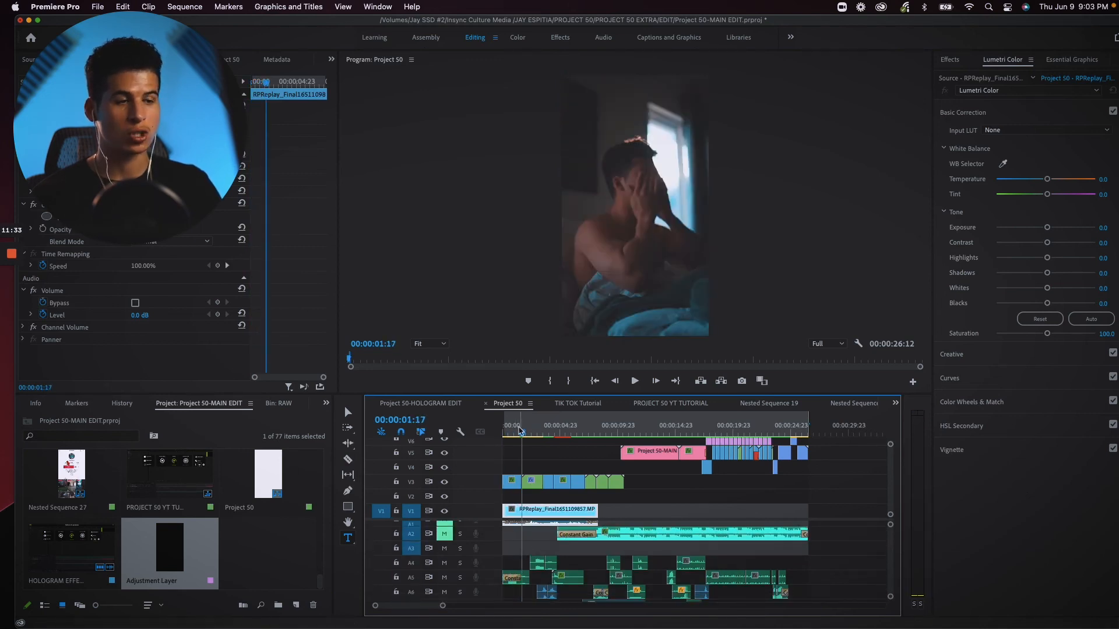
pyautogui.click(500, 439)
pyautogui.press('space')
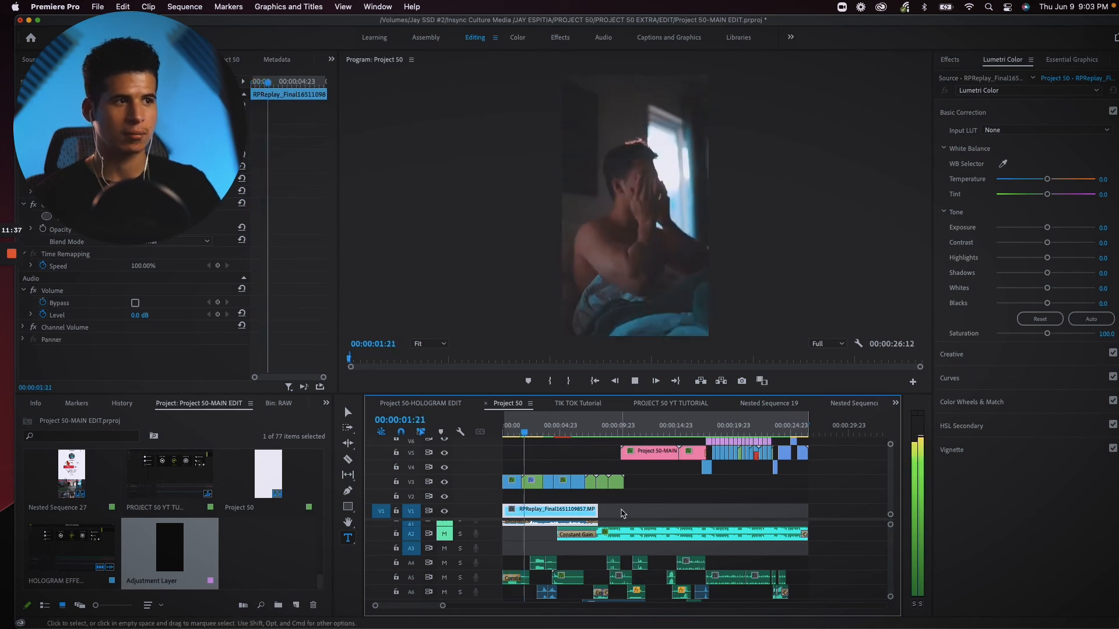
pyautogui.press('space')
pyautogui.scroll(-3, 584, 528)
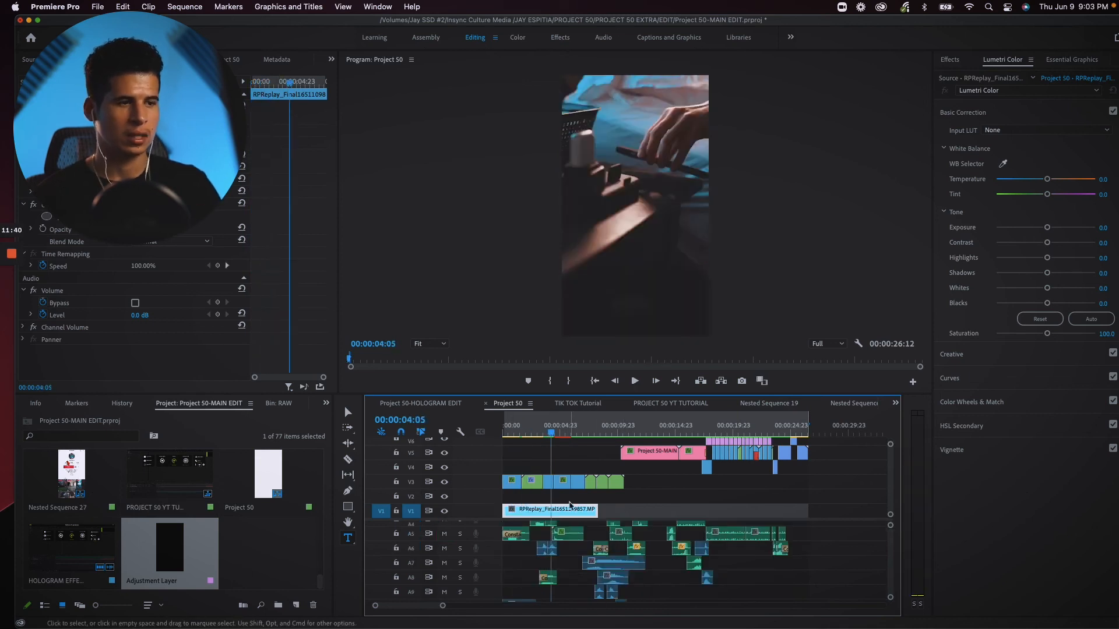
# Continue playback through the bedroom notification shots to the kitchen shot at 00:00:12:12, pausing at 00:00:05:15.
pyautogui.press('space')
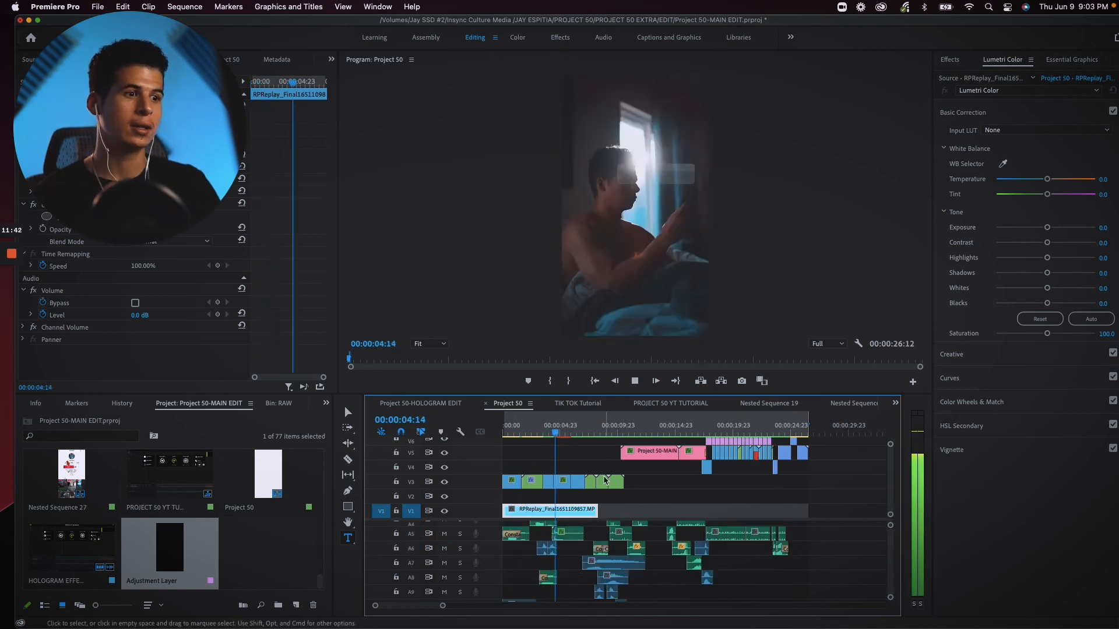
pyautogui.press('space')
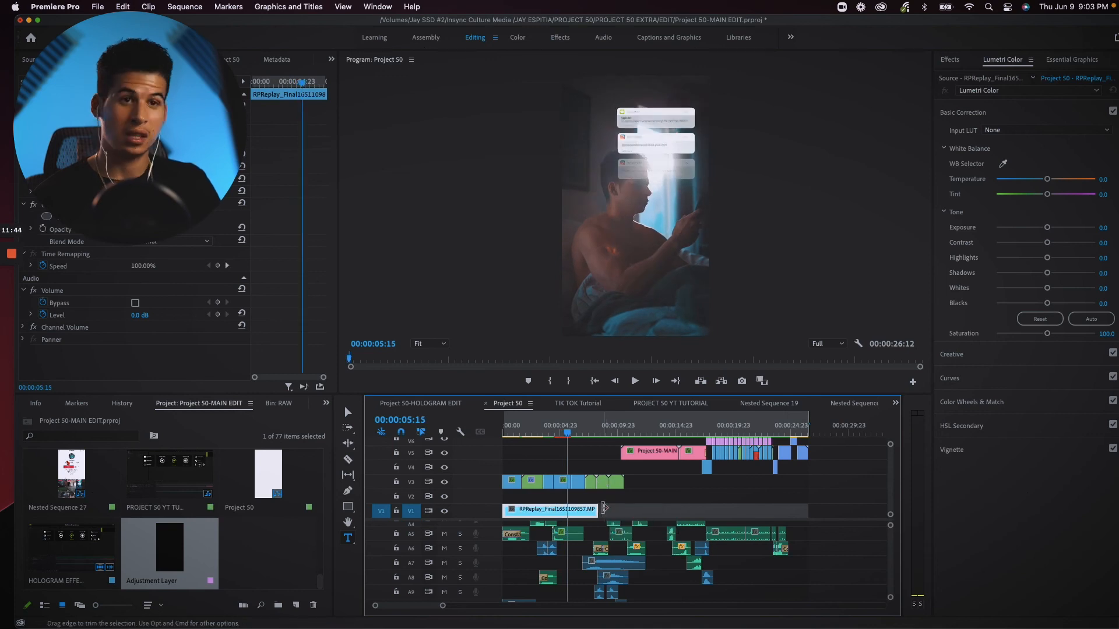
pyautogui.press('space')
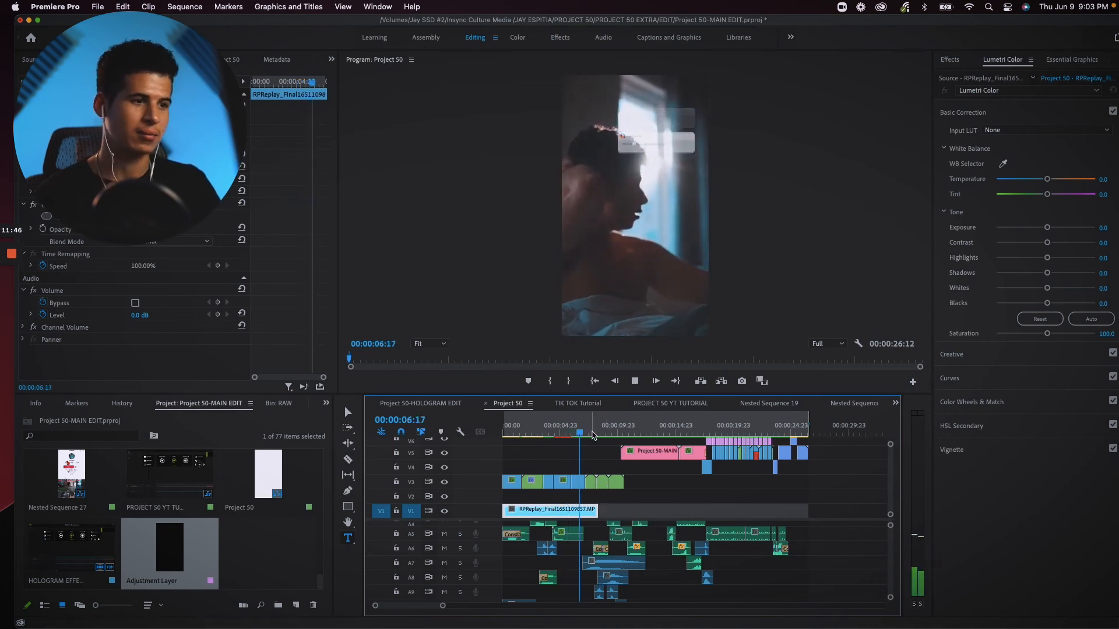
pyautogui.press('space')
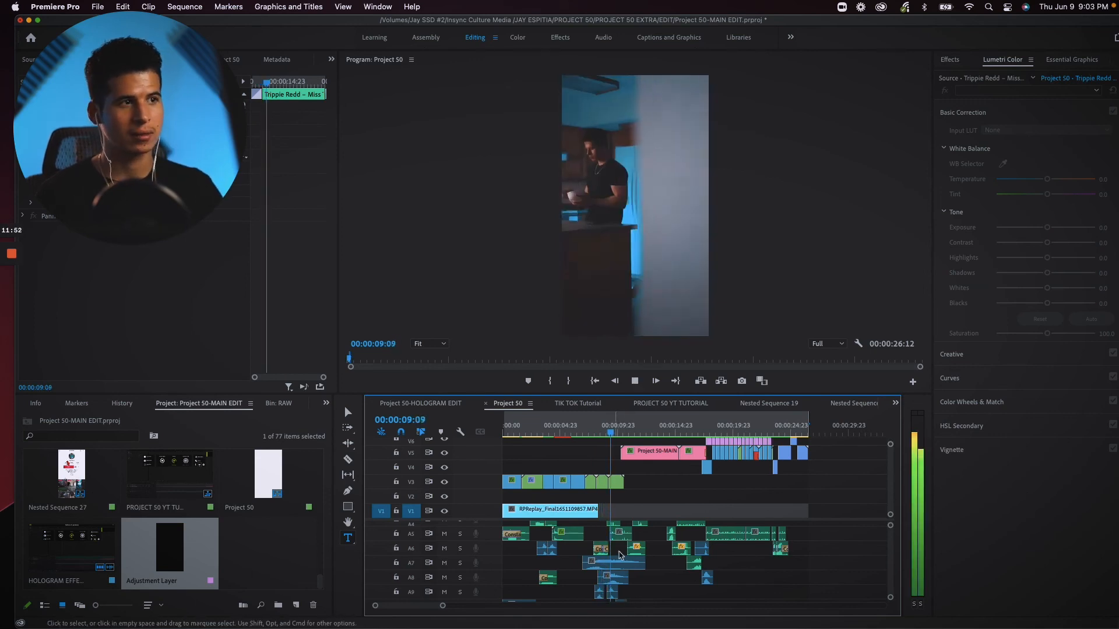
pyautogui.press('space')
pyautogui.press('space')
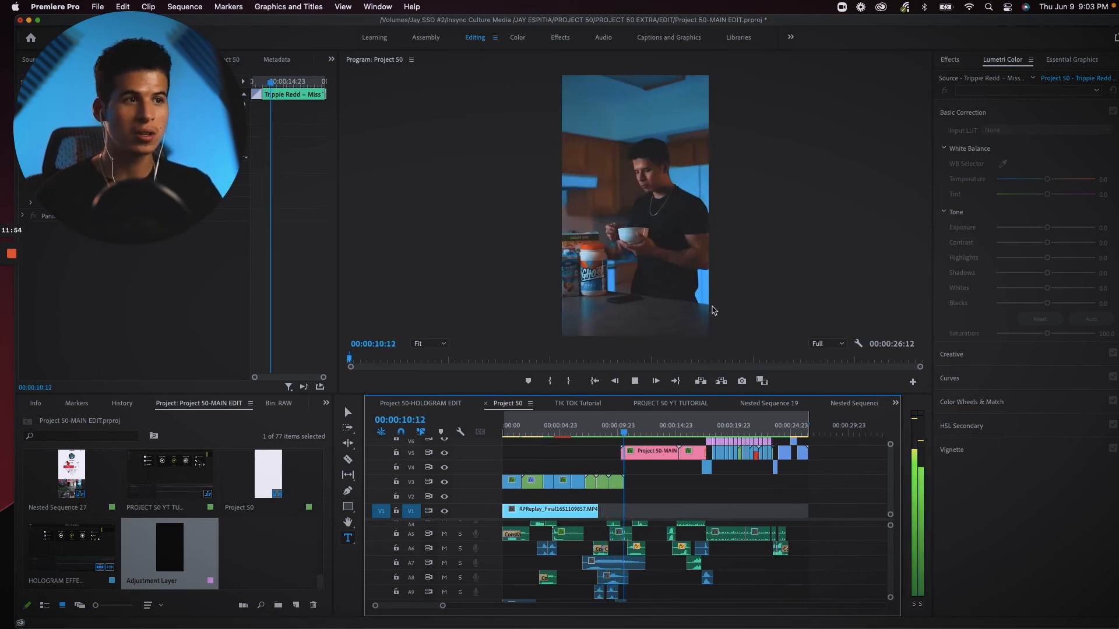
pyautogui.press('space')
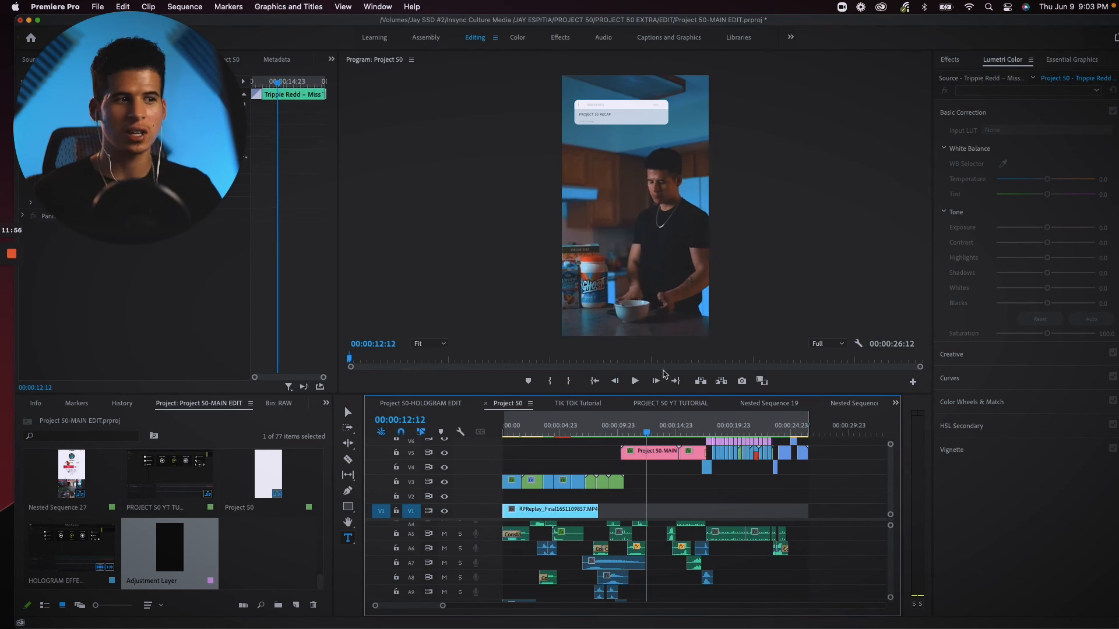
# Play the sound effects from 00:00:12:12 to 00:00:25:02, pausing at 00:00:14:09 and 00:00:16:14.
pyautogui.scroll(1, 674, 583)
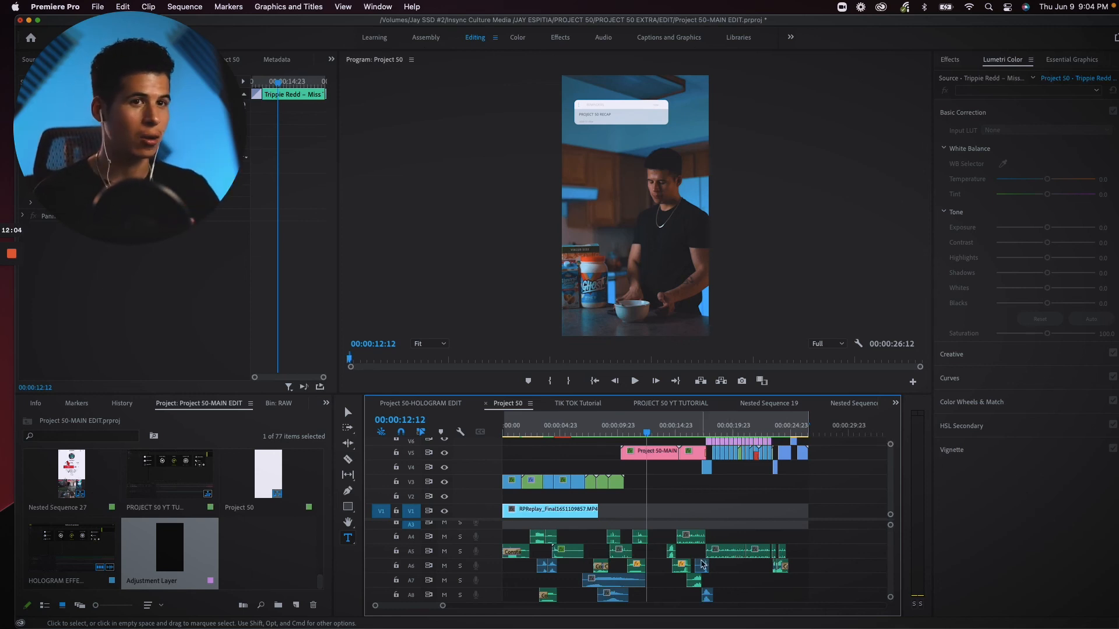
pyautogui.press('space')
pyautogui.press('space')
pyautogui.press('space')
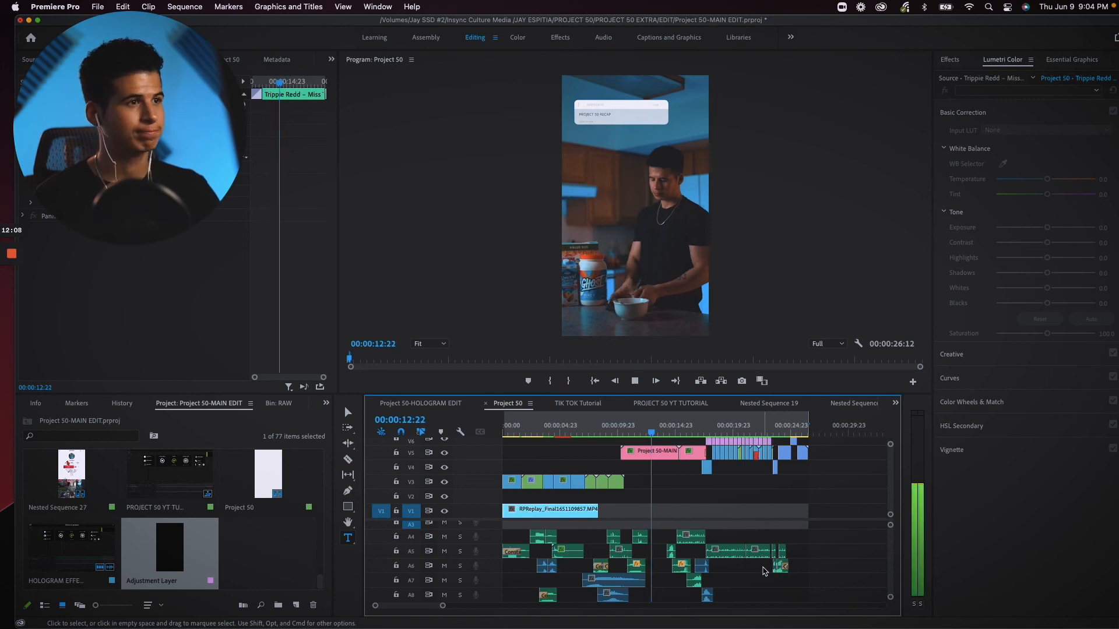
pyautogui.press('space')
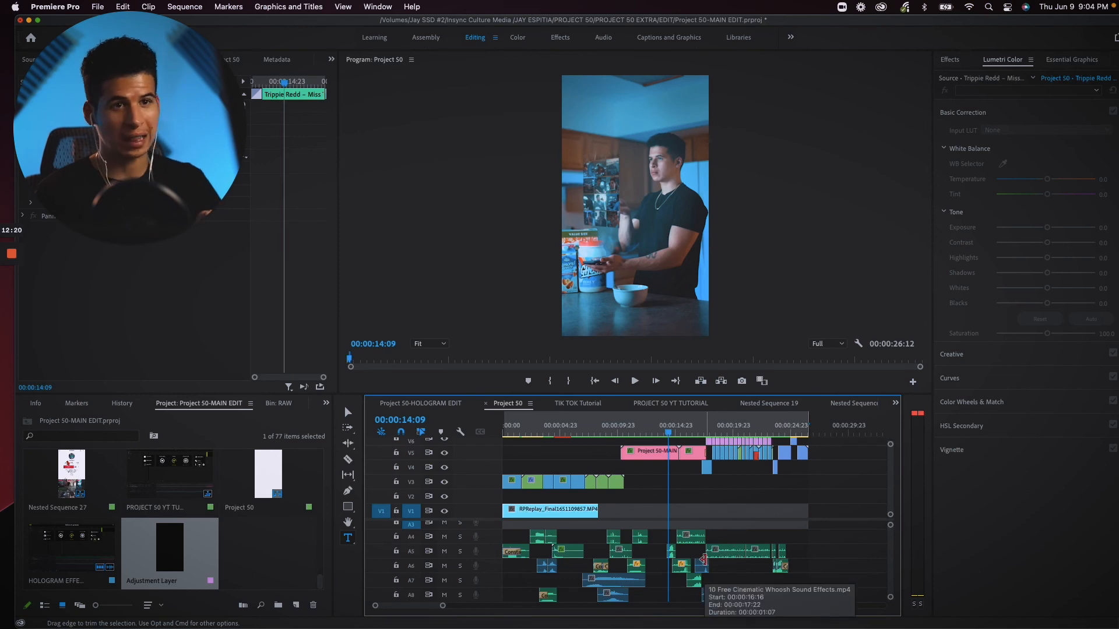
pyautogui.press('space')
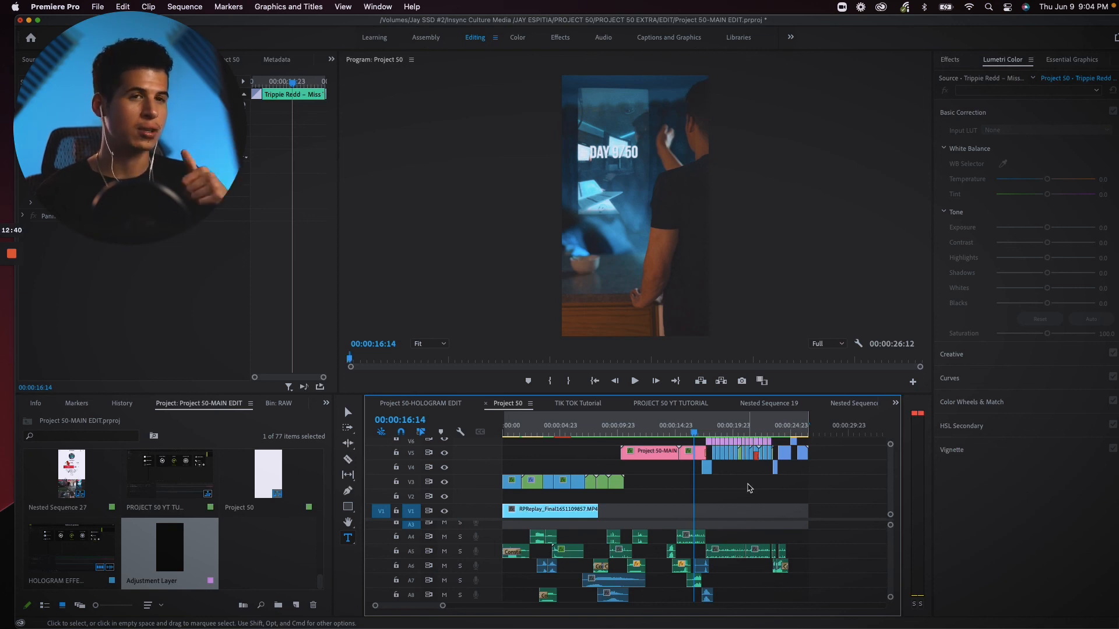
pyautogui.press('space')
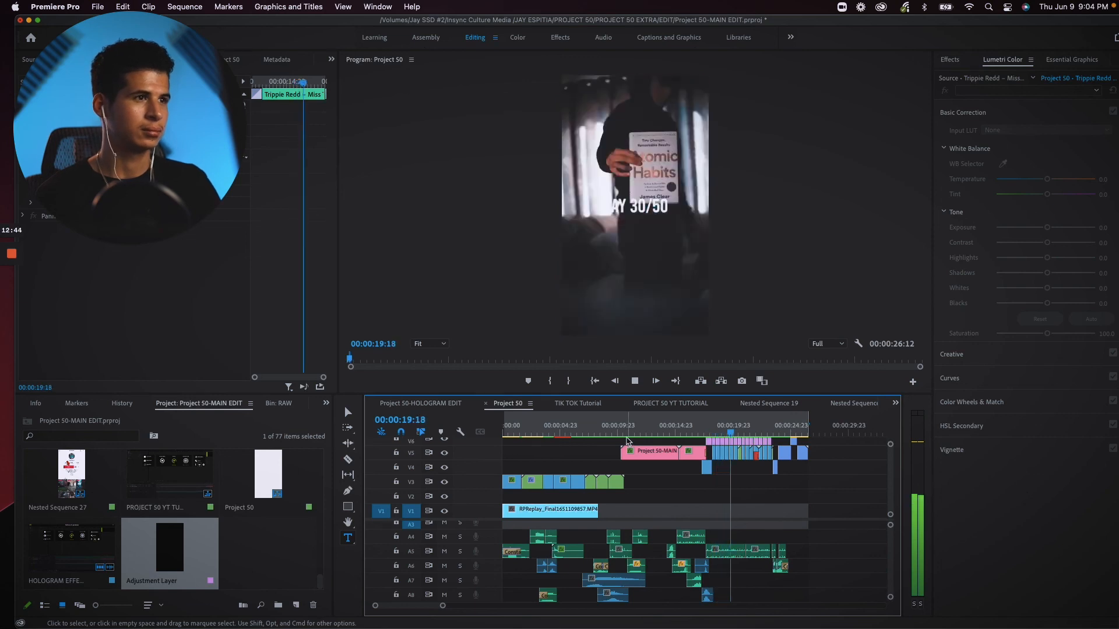
pyautogui.press('space')
# Unmute audio tracks A1 and A2.
pyautogui.scroll(2, 501, 546)
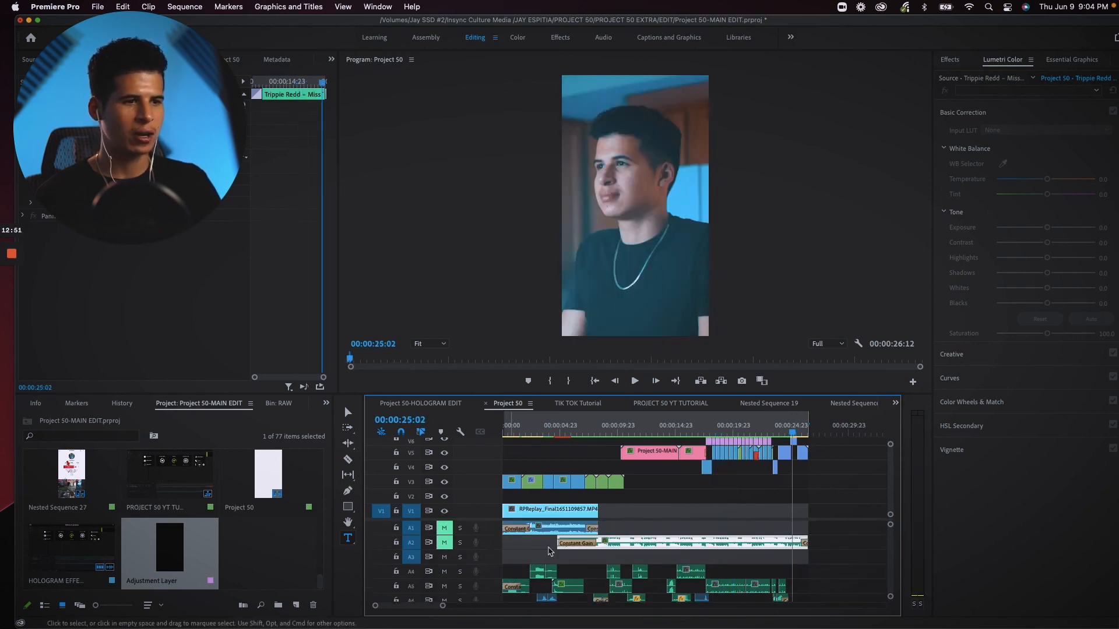
pyautogui.click(445, 543)
pyautogui.click(445, 529)
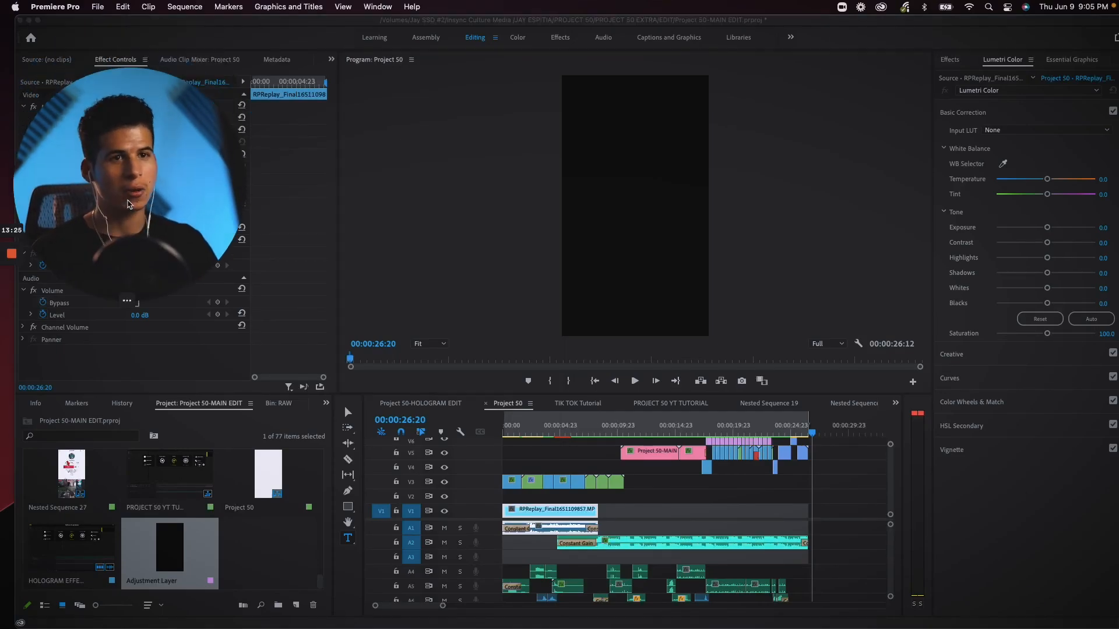
pyautogui.click(185, 7)
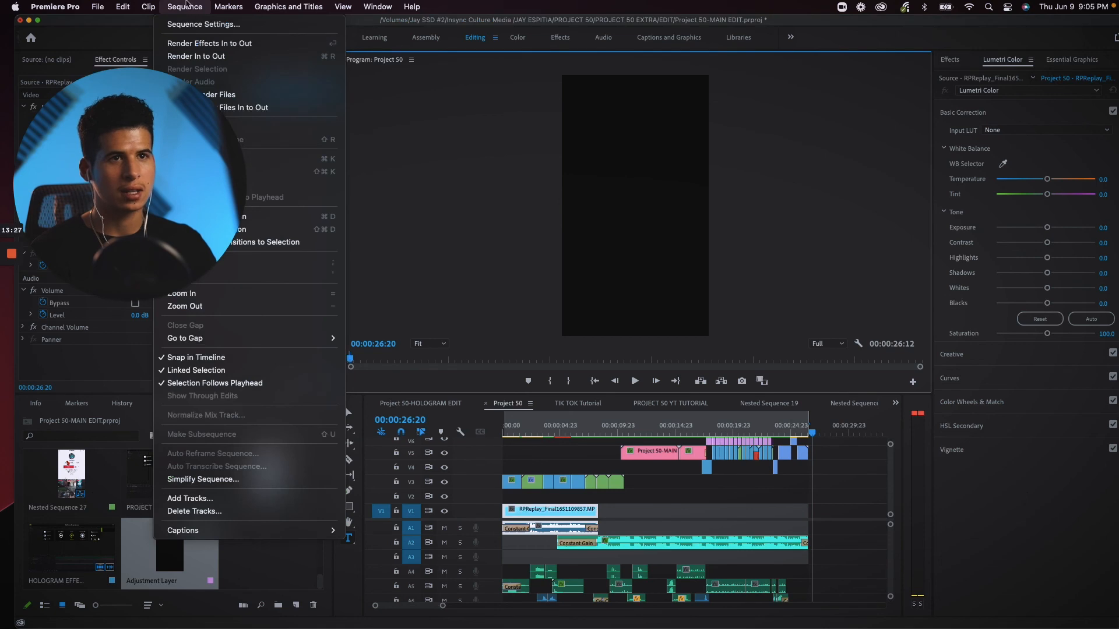
pyautogui.click(472, 142)
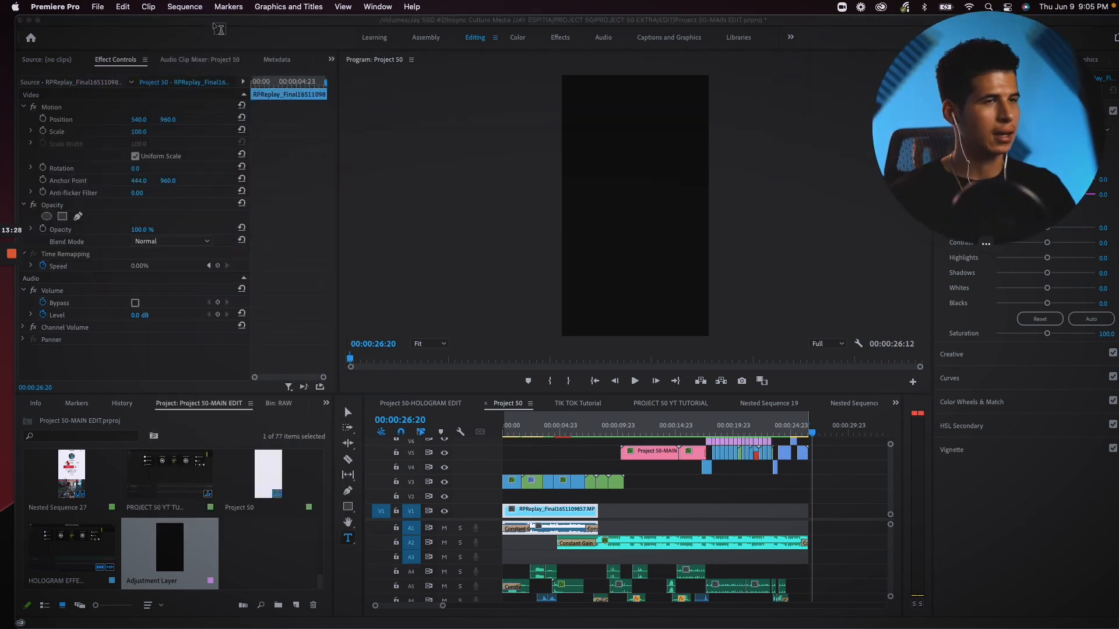
pyautogui.click(184, 6)
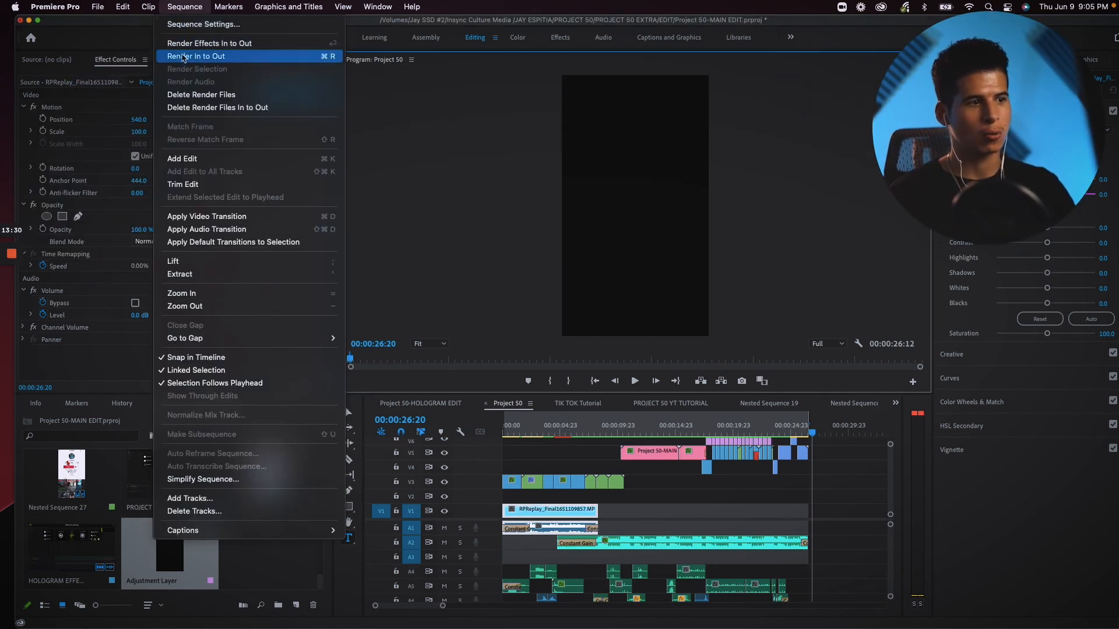
pyautogui.click(829, 490)
# Move the sequence's out point beyond the last clip and reset it to the end of the edit.
pyautogui.moveTo(809, 427); pyautogui.dragTo(877, 434)
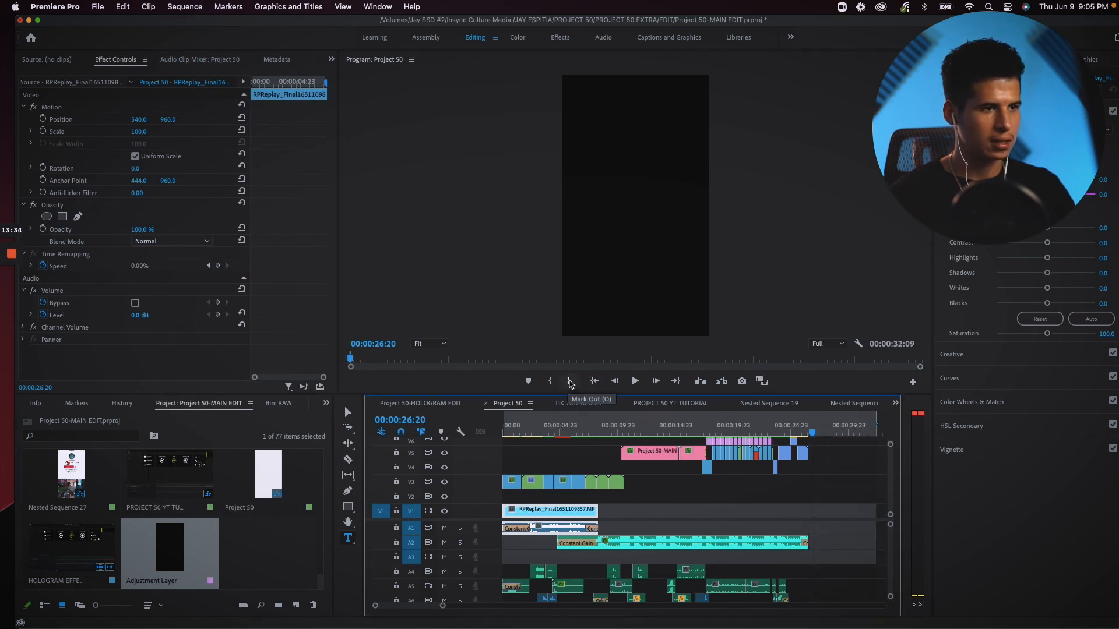
pyautogui.click(570, 381)
pyautogui.click(810, 423)
pyautogui.moveTo(811, 423); pyautogui.dragTo(808, 423)
# Move the in point into the middle of the edit and return it and the playhead to the sequence start.
pyautogui.moveTo(558, 429); pyautogui.dragTo(594, 430)
pyautogui.click(550, 382)
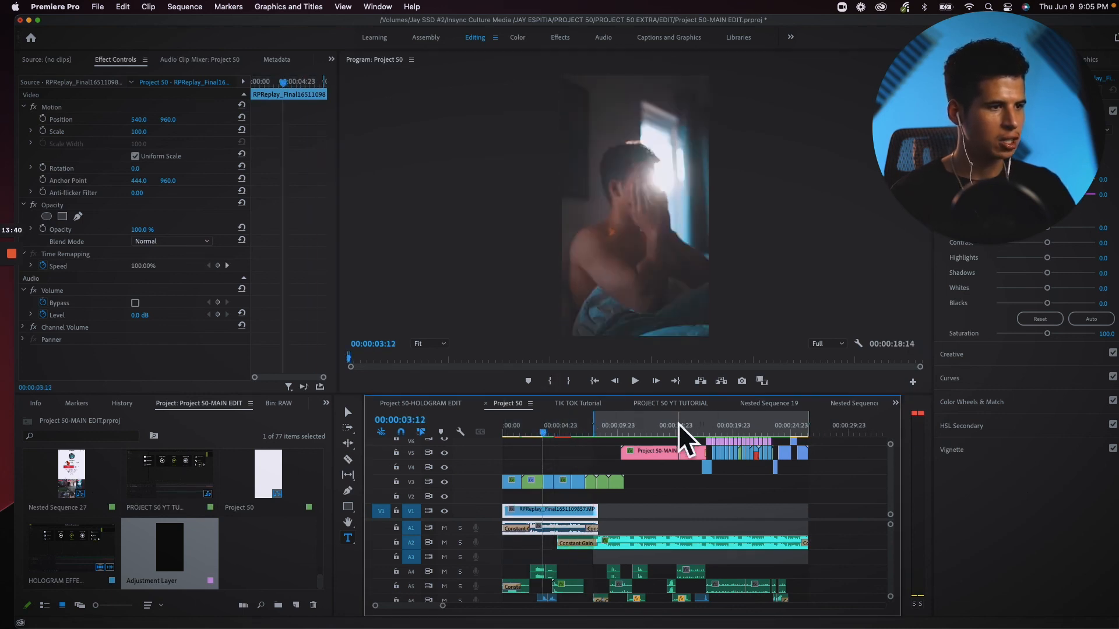
pyautogui.moveTo(569, 427); pyautogui.dragTo(487, 426)
pyautogui.moveTo(594, 425); pyautogui.dragTo(488, 425)
# Check the marked range along the timeline and render the sequence from in to out.
pyautogui.scroll(-4, 779, 494)
pyautogui.scroll(6, 778, 493)
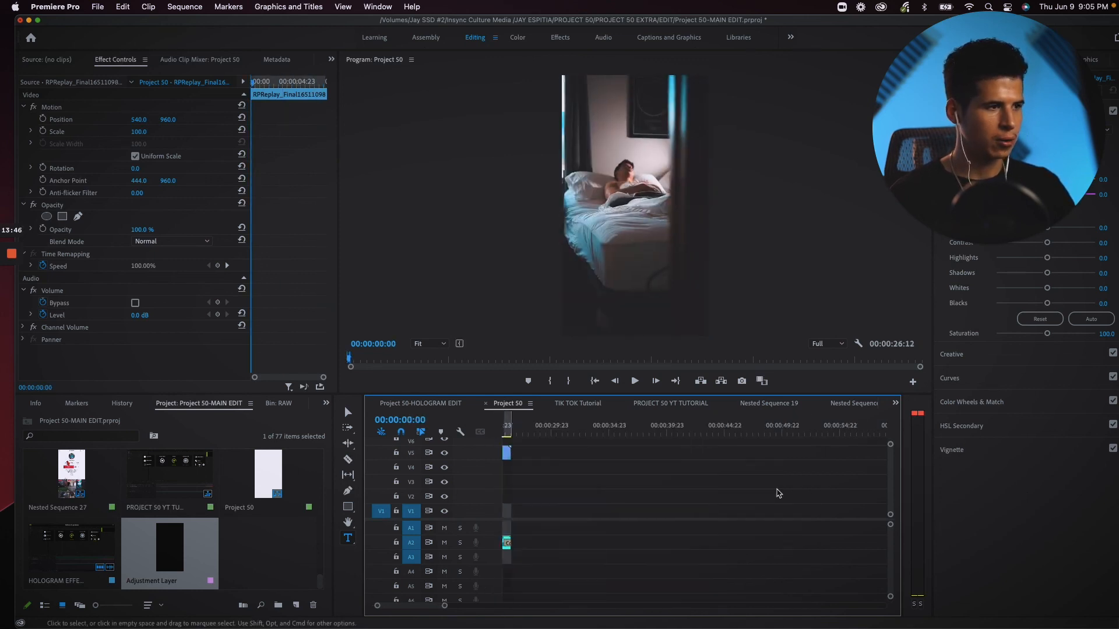
pyautogui.moveTo(444, 606); pyautogui.dragTo(571, 606)
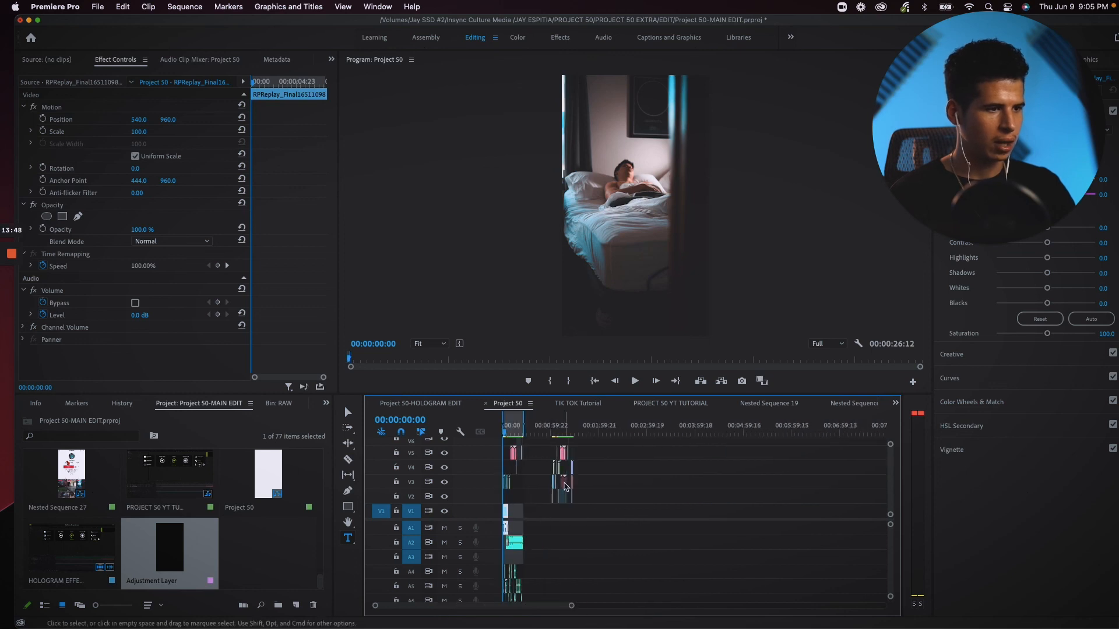
pyautogui.moveTo(571, 606); pyautogui.dragTo(442, 606)
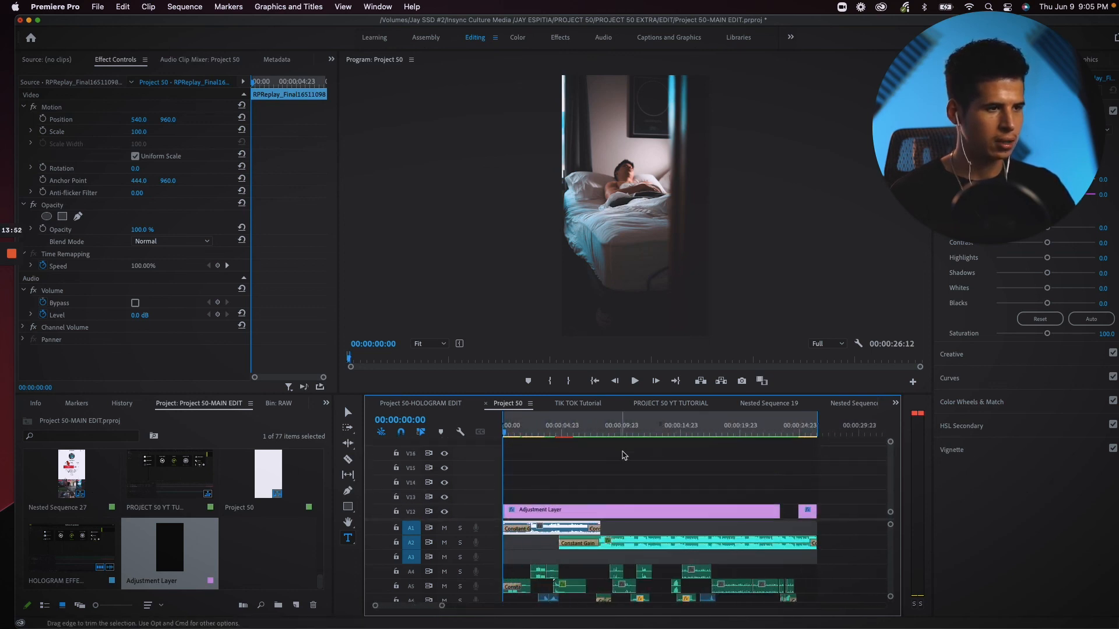
pyautogui.click(185, 6)
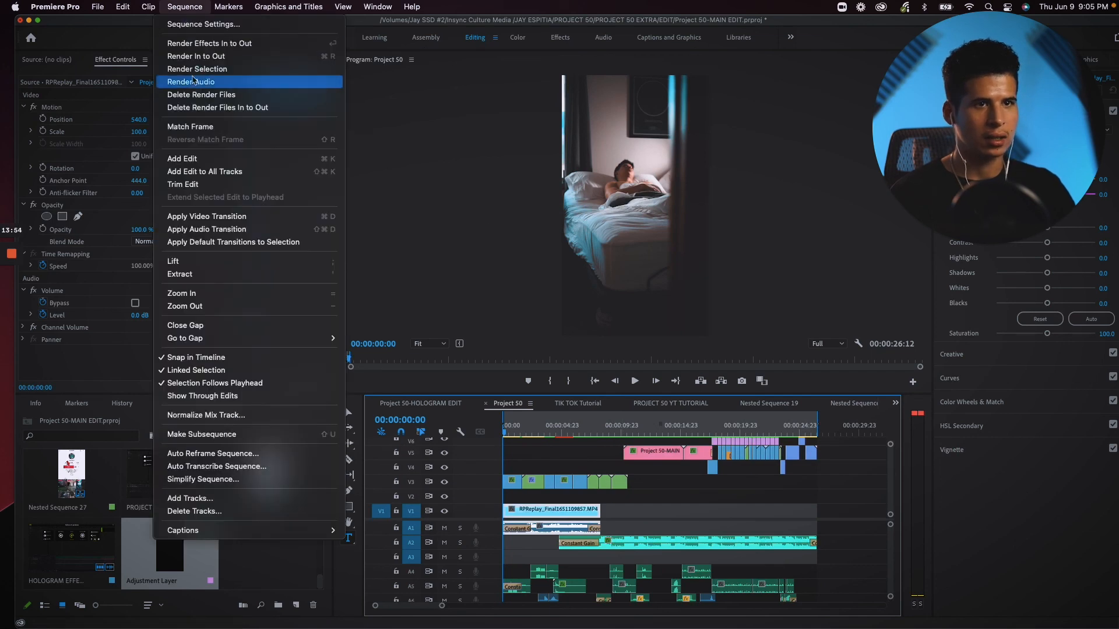
pyautogui.click(197, 57)
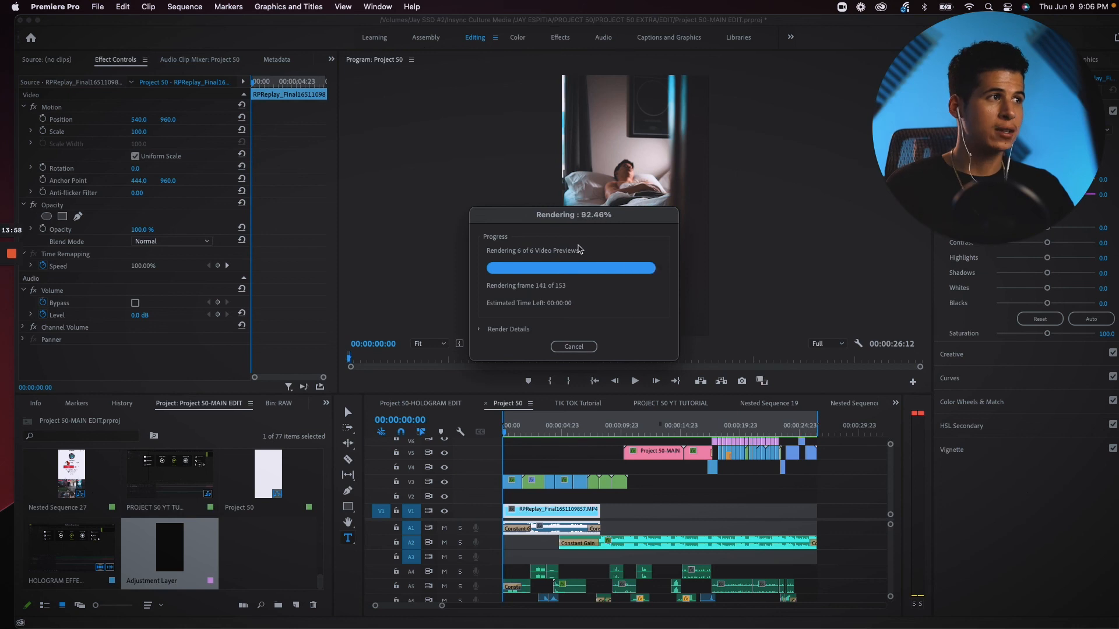
# Play the rendered opening from the sequence start to 00:00:03:08 and save the project.
pyautogui.press('space')
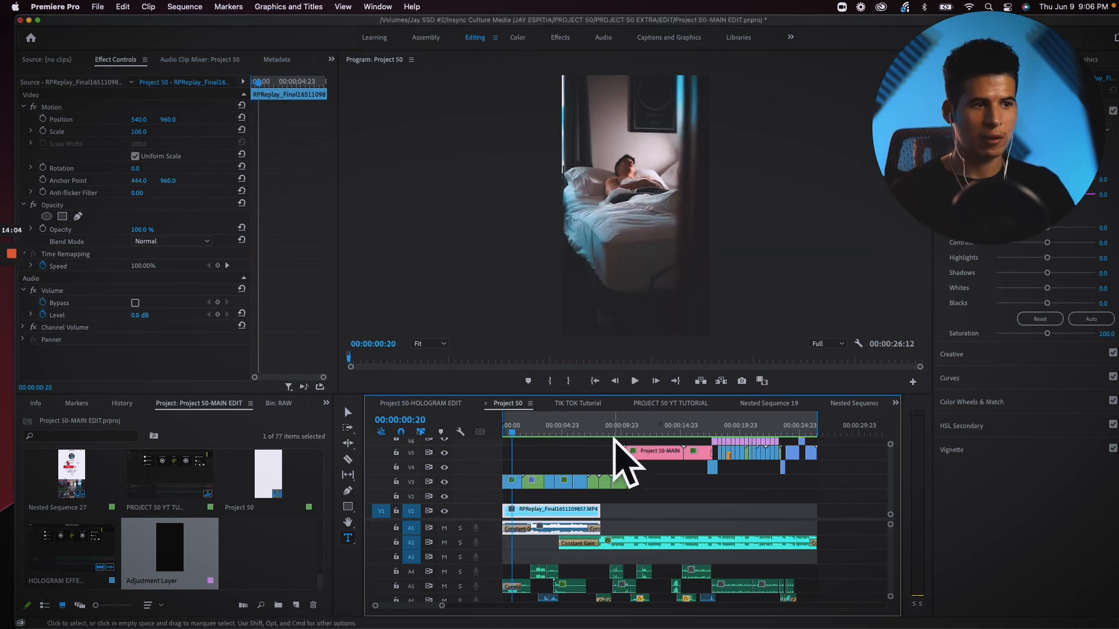
pyautogui.moveTo(507, 431); pyautogui.dragTo(490, 438)
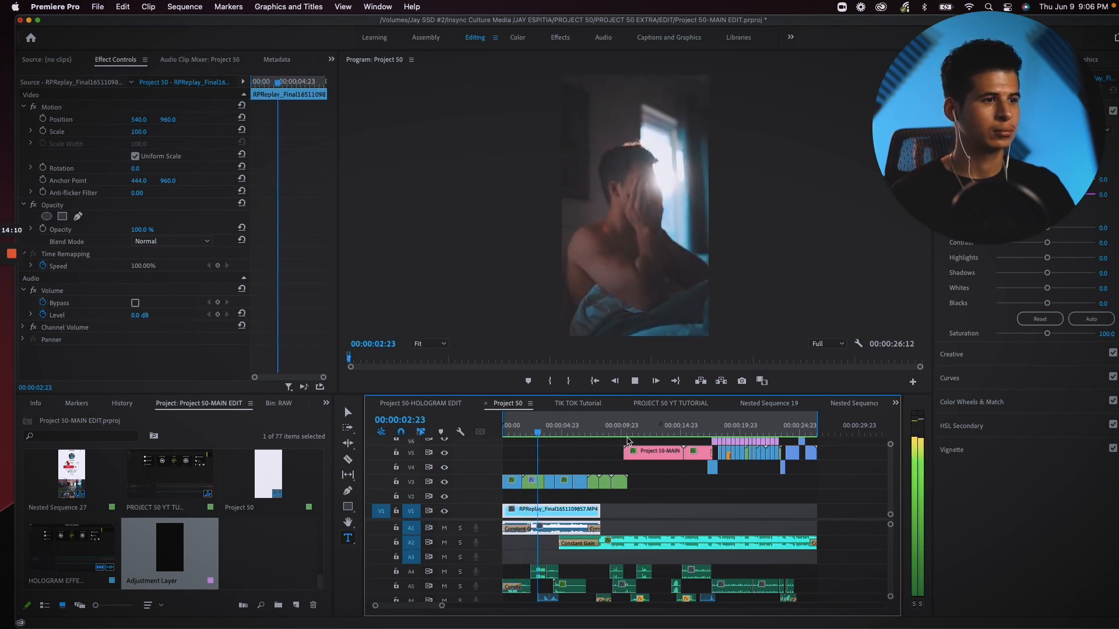
pyautogui.press('space')
pyautogui.press('super+s')
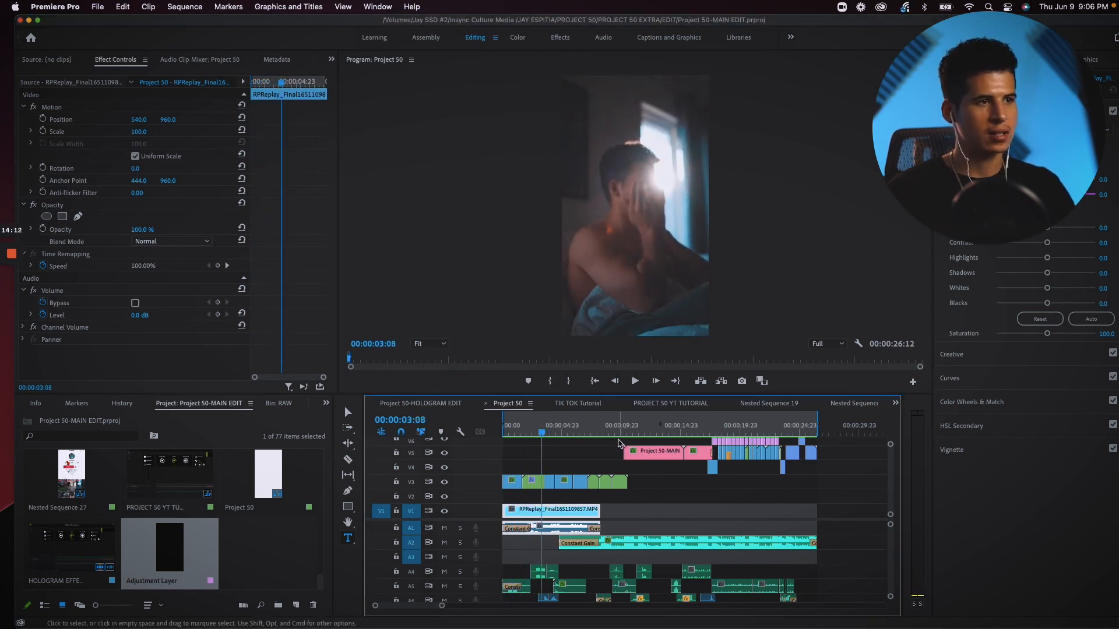
# Open the media export settings for the Project 50 sequence and set the format to H.264.
pyautogui.click(98, 7)
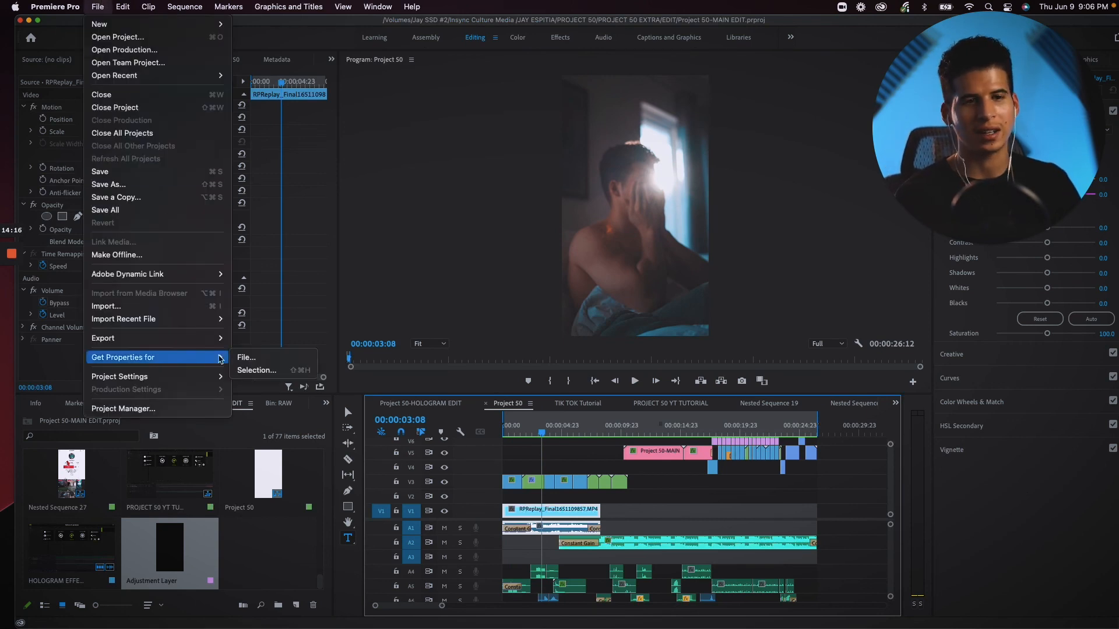
pyautogui.moveTo(168, 344)
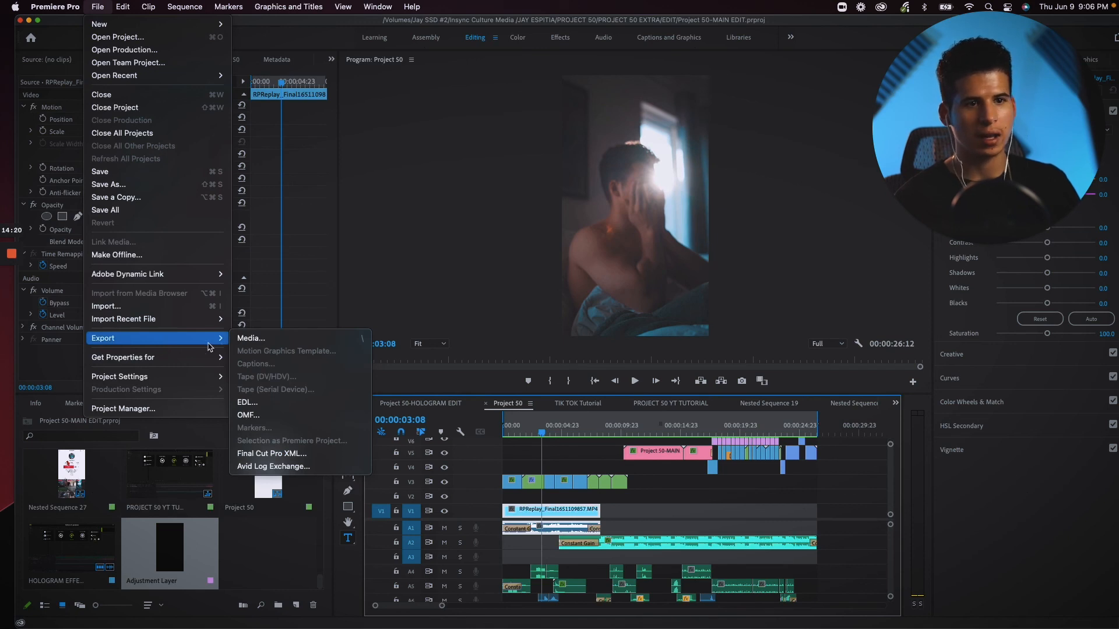
pyautogui.click(251, 338)
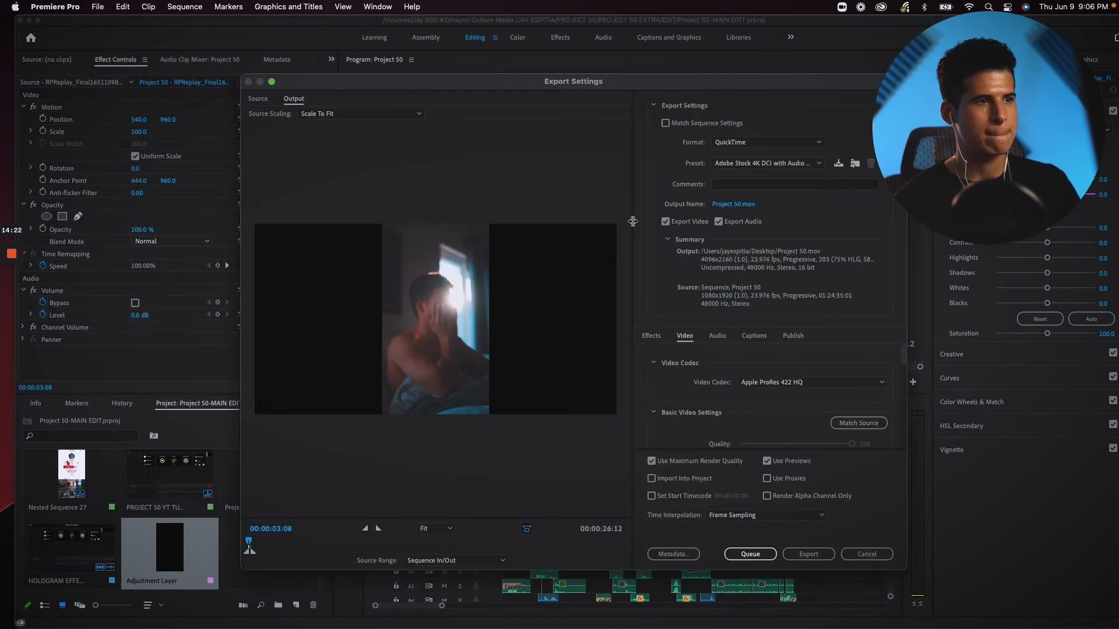
pyautogui.click(757, 147)
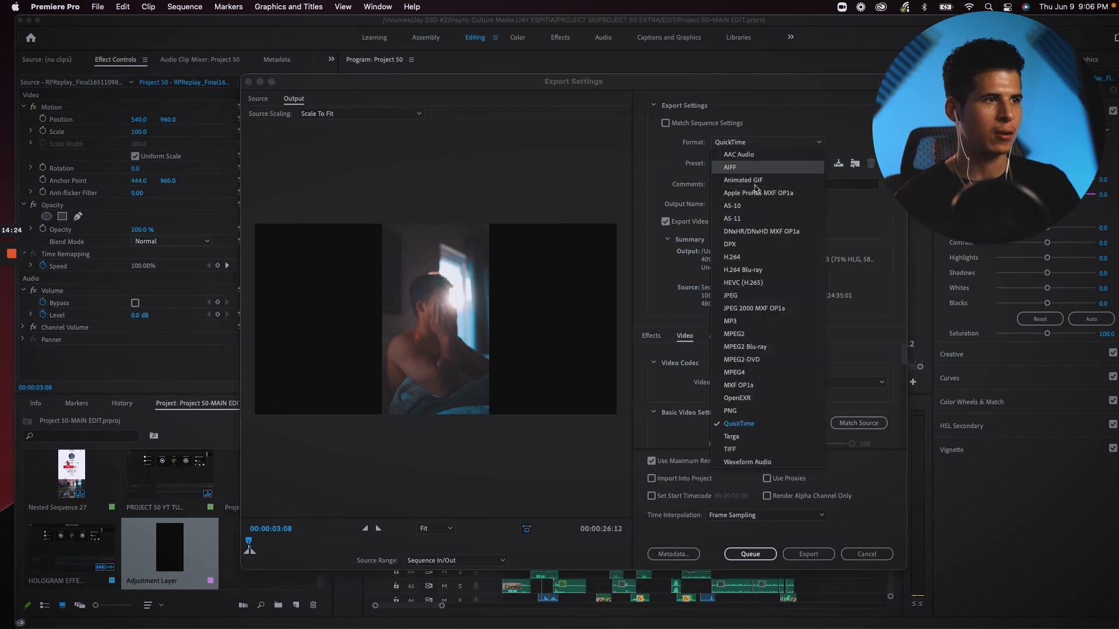
pyautogui.click(757, 260)
pyautogui.click(770, 164)
pyautogui.click(748, 143)
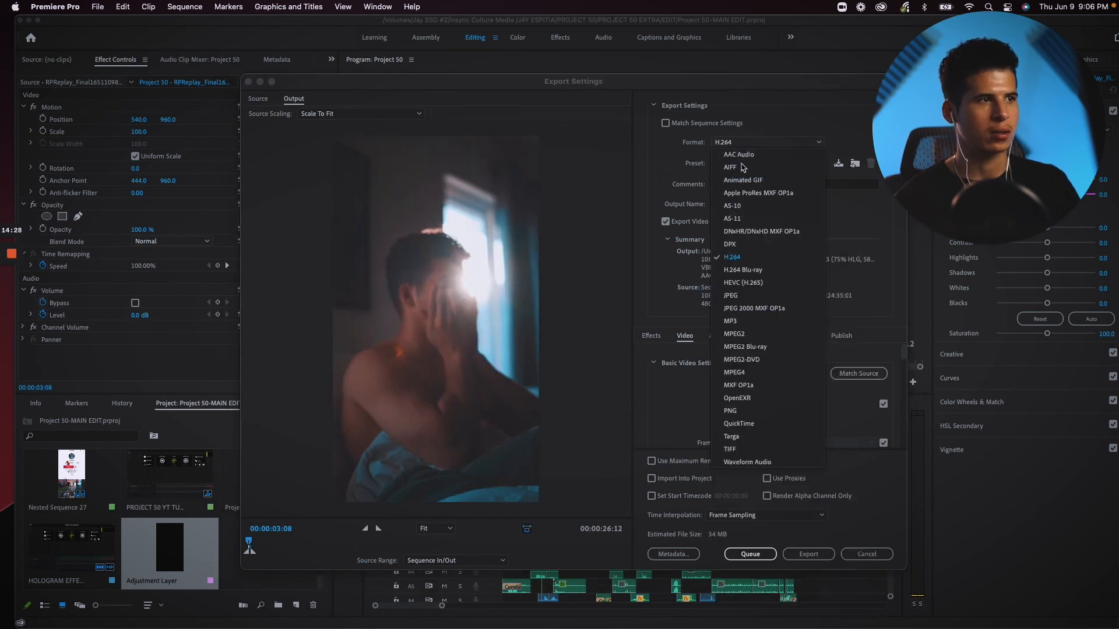
pyautogui.click(763, 257)
# Apply the YouTube 1080p Full HD preset and match the basic video settings to the source sequence.
pyautogui.click(784, 164)
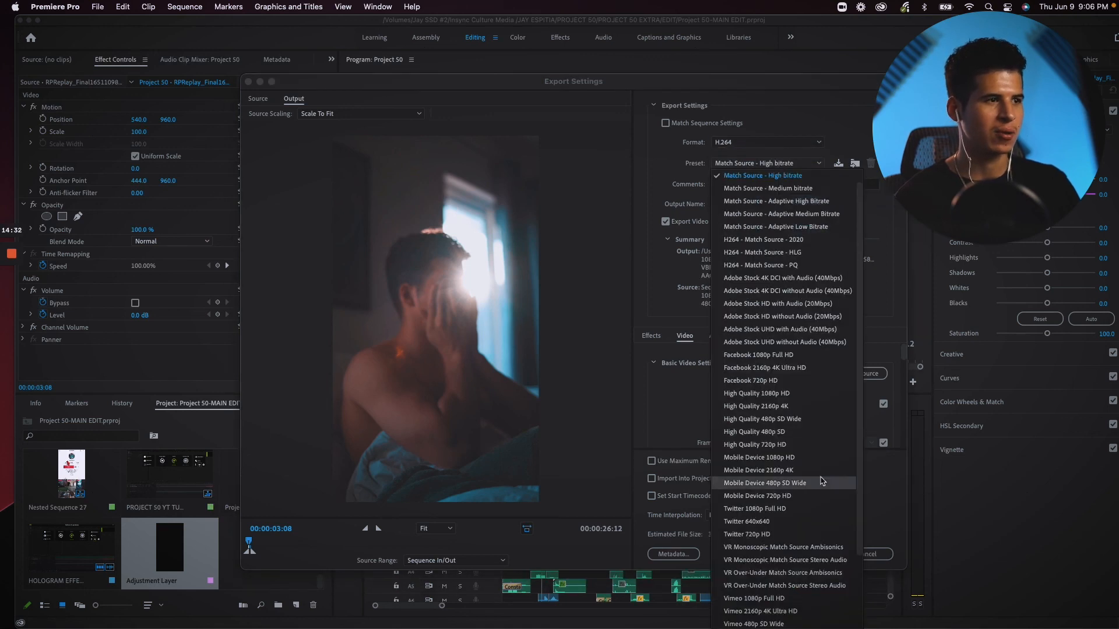
pyautogui.scroll(-3, 818, 478)
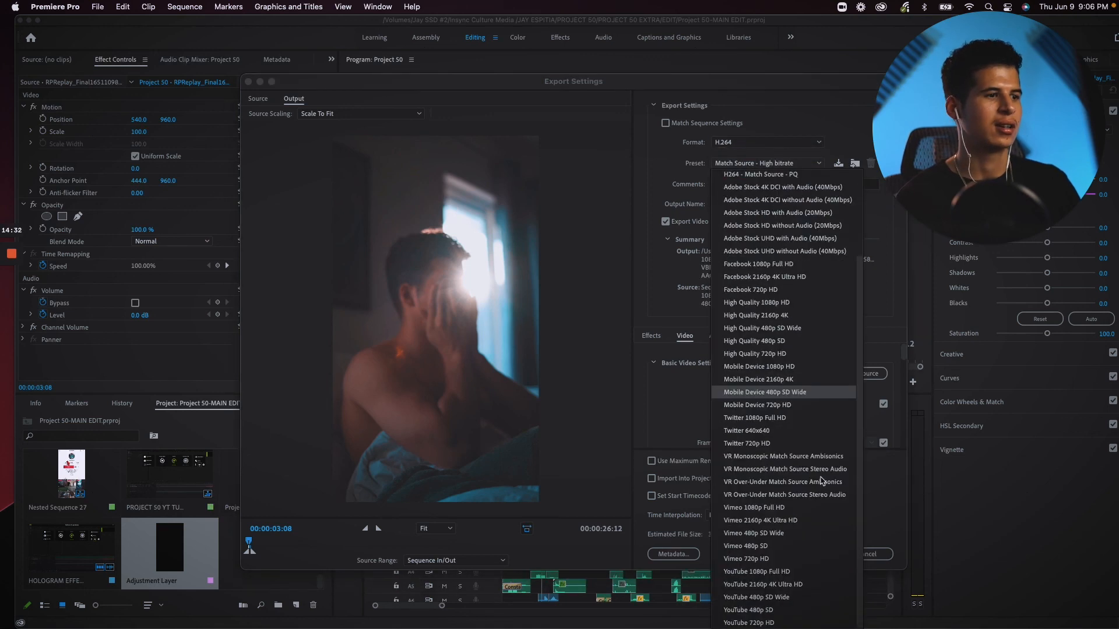
pyautogui.click(778, 574)
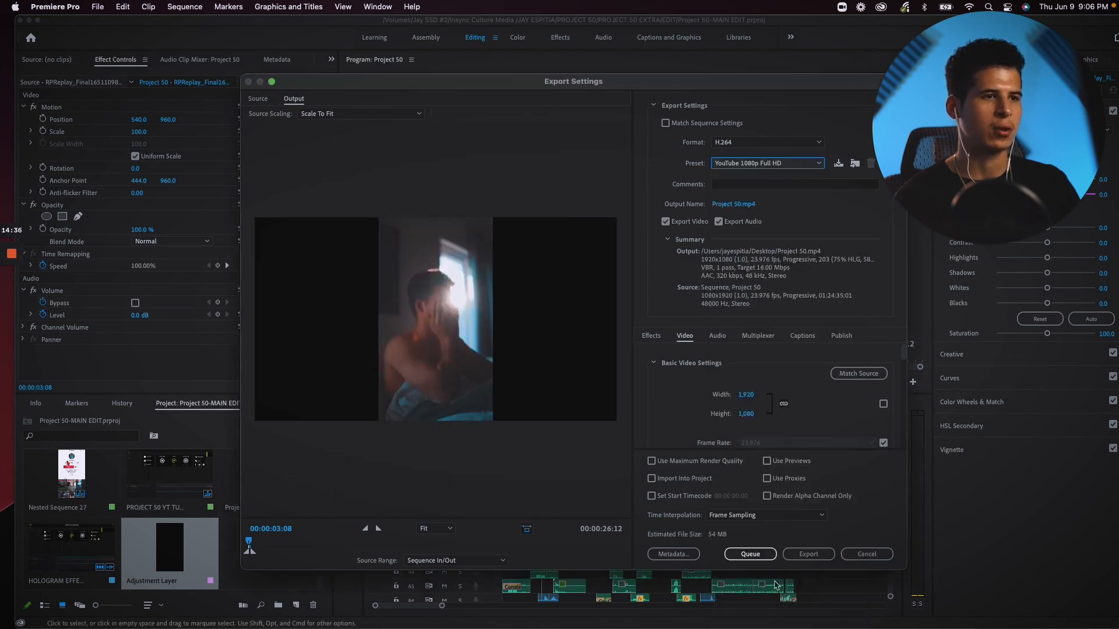
pyautogui.click(866, 374)
# Enable Render at Maximum Depth, Use Maximum Render Quality and Use Previews, and export the sequence as Project 50.mp4.
pyautogui.scroll(-4, 706, 412)
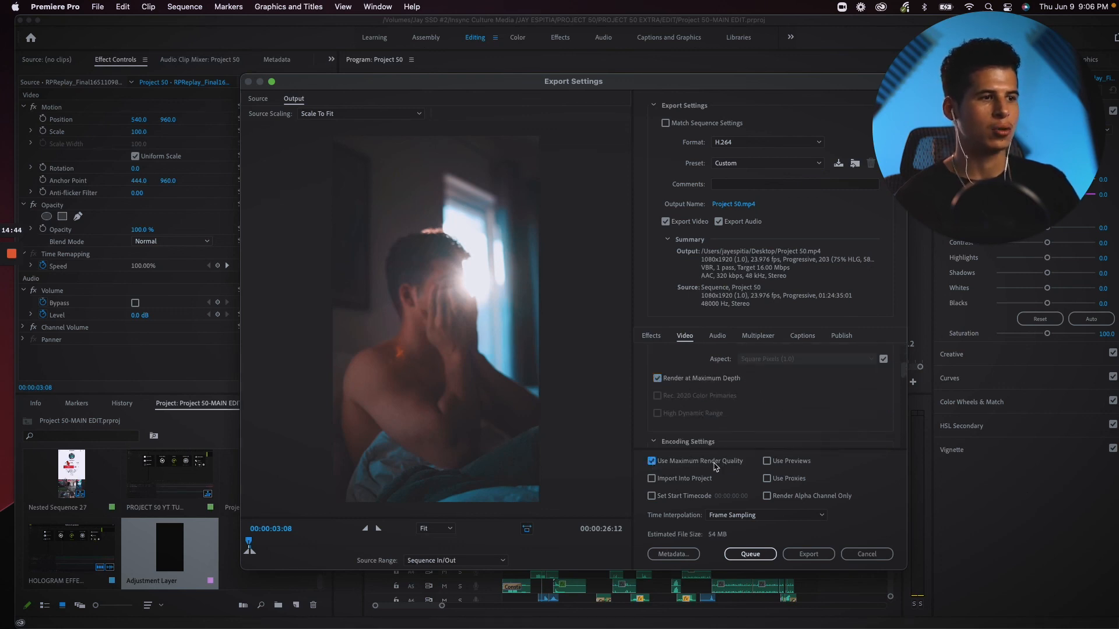
pyautogui.click(778, 462)
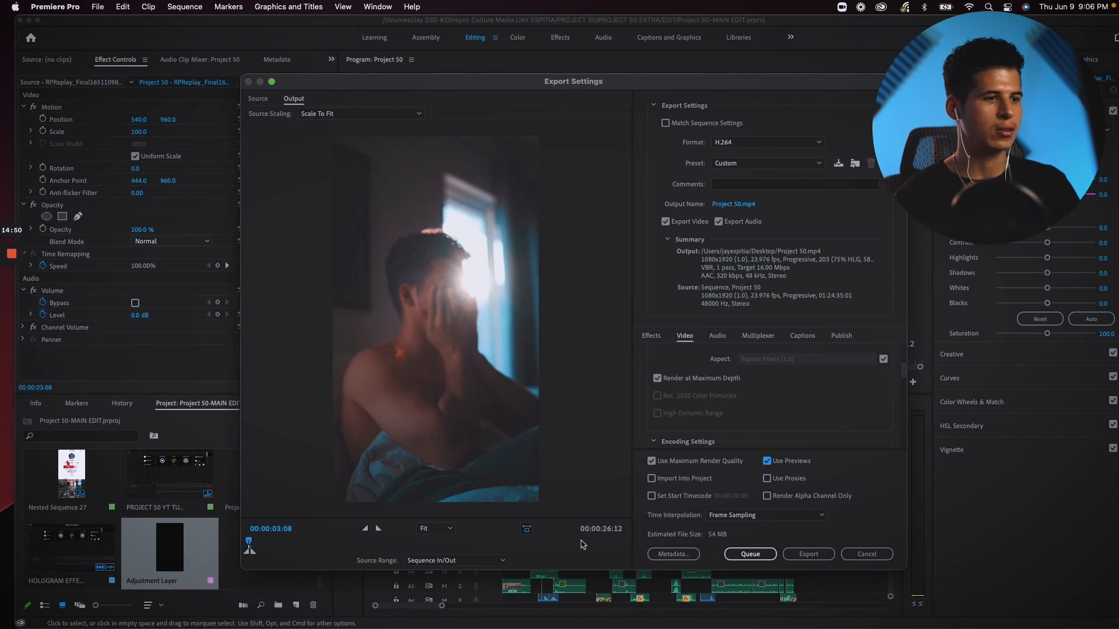
pyautogui.click(808, 554)
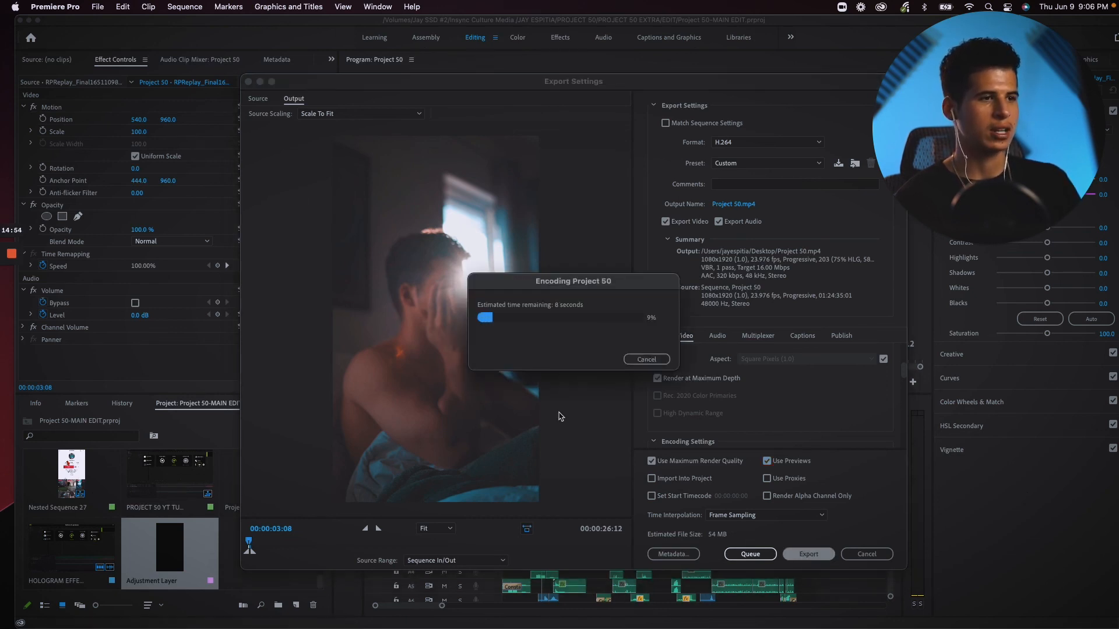